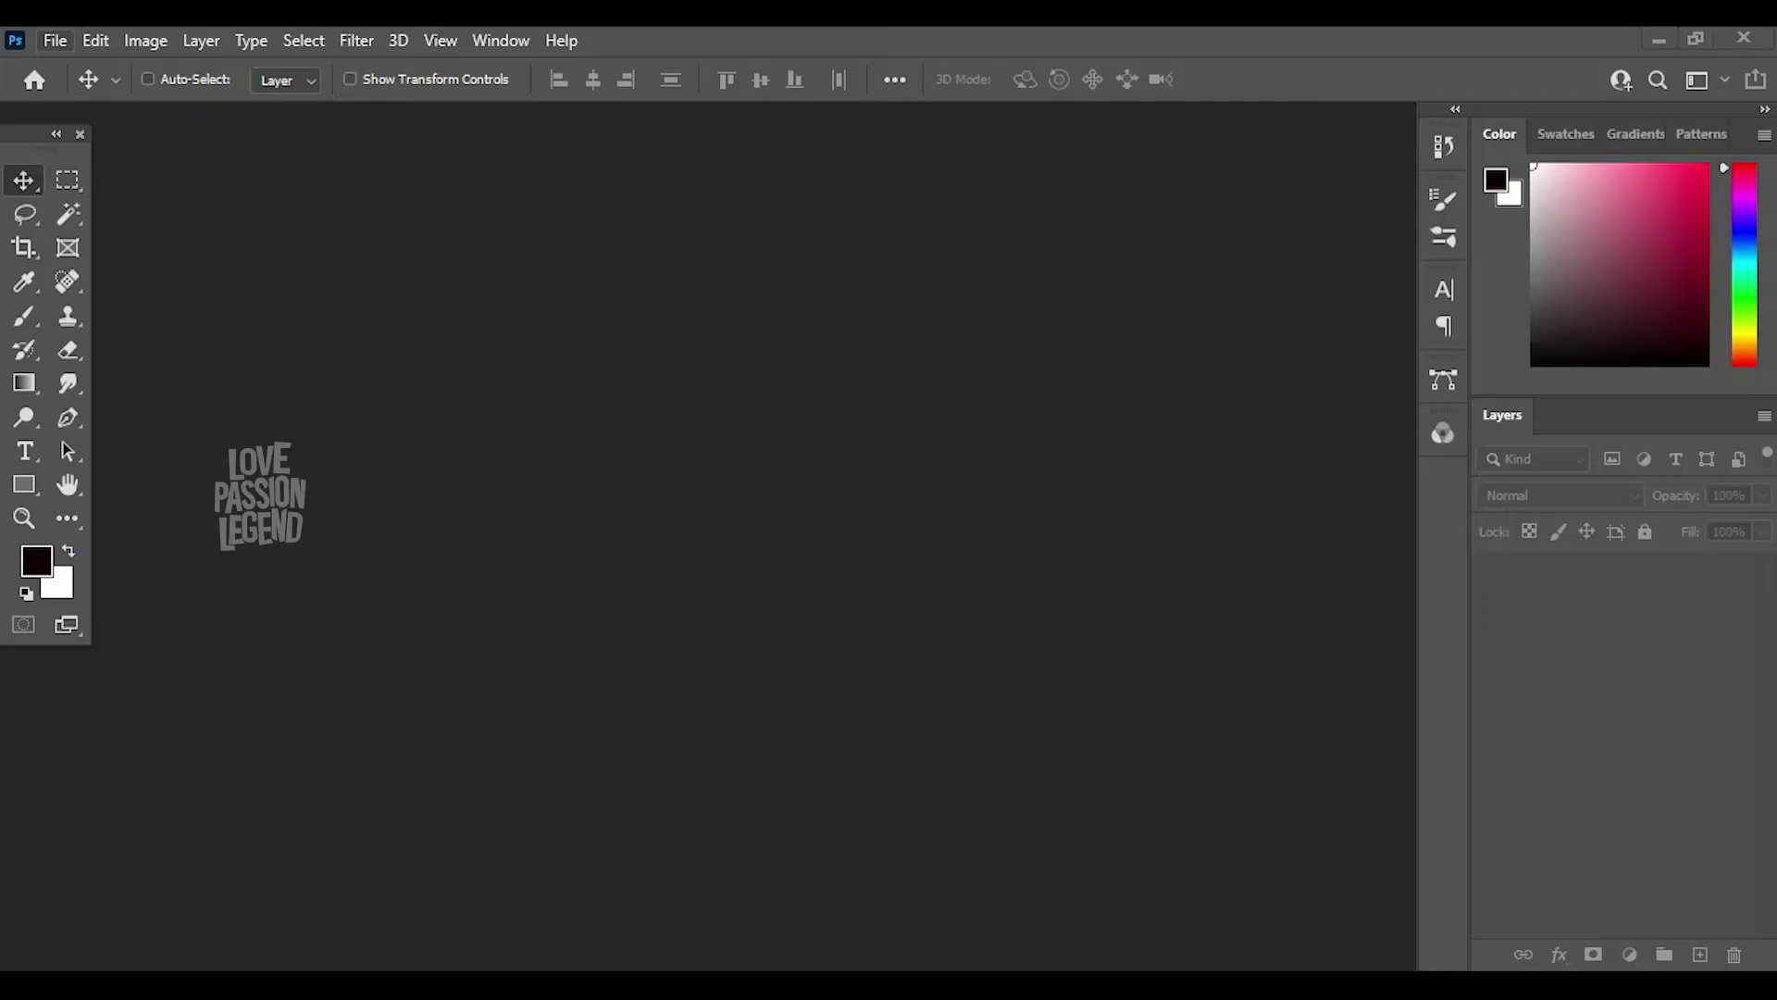
- Create a blank canvas from the A4 preset: 297 × 210 mm landscape at 300 ppi
click(55, 39)
click(84, 67)
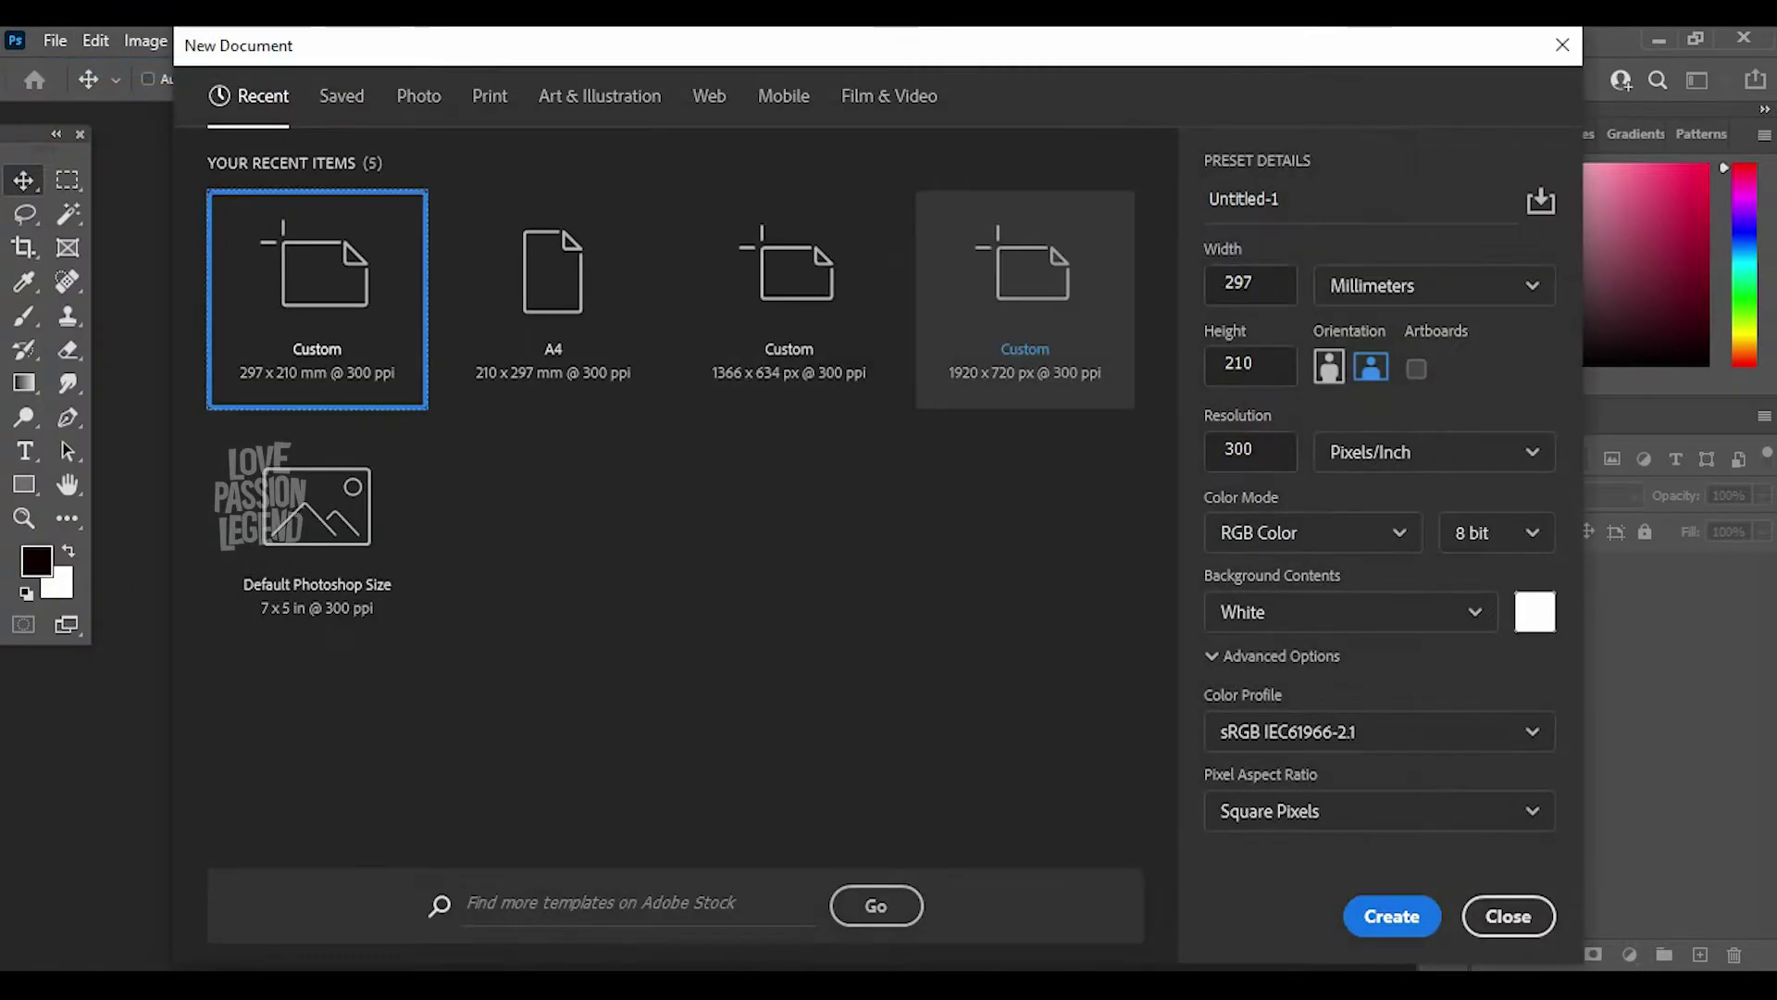
click(553, 297)
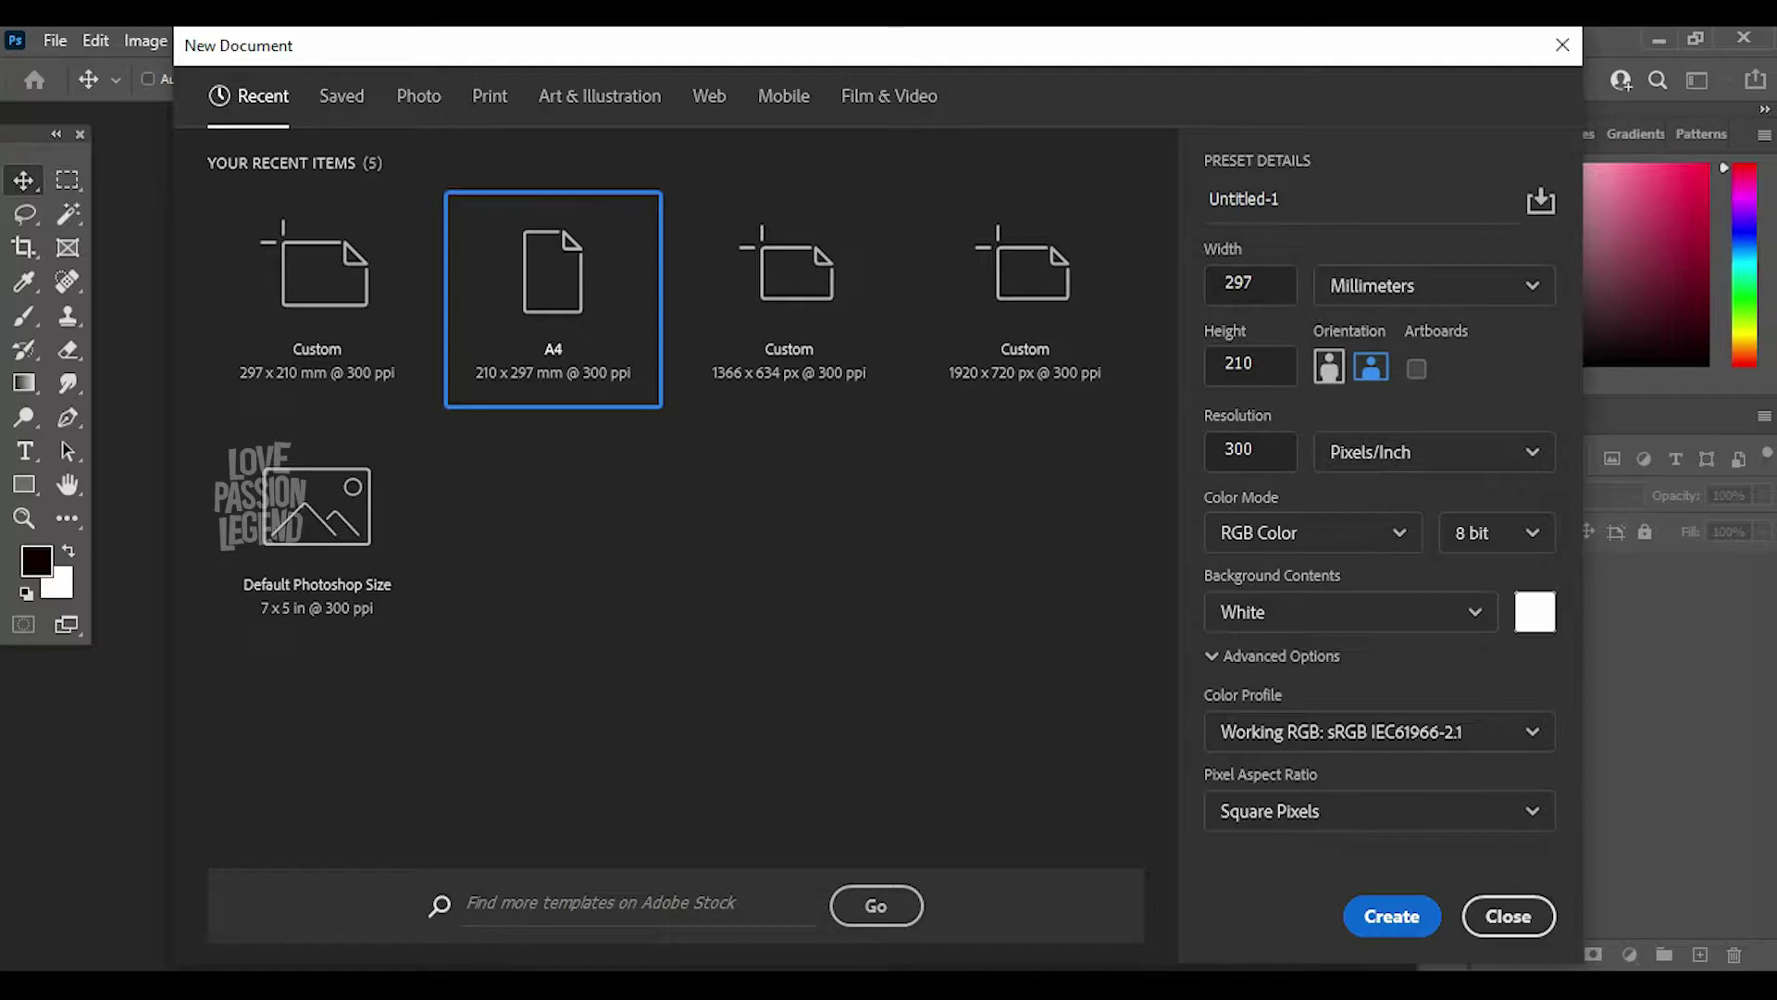
key(Return)
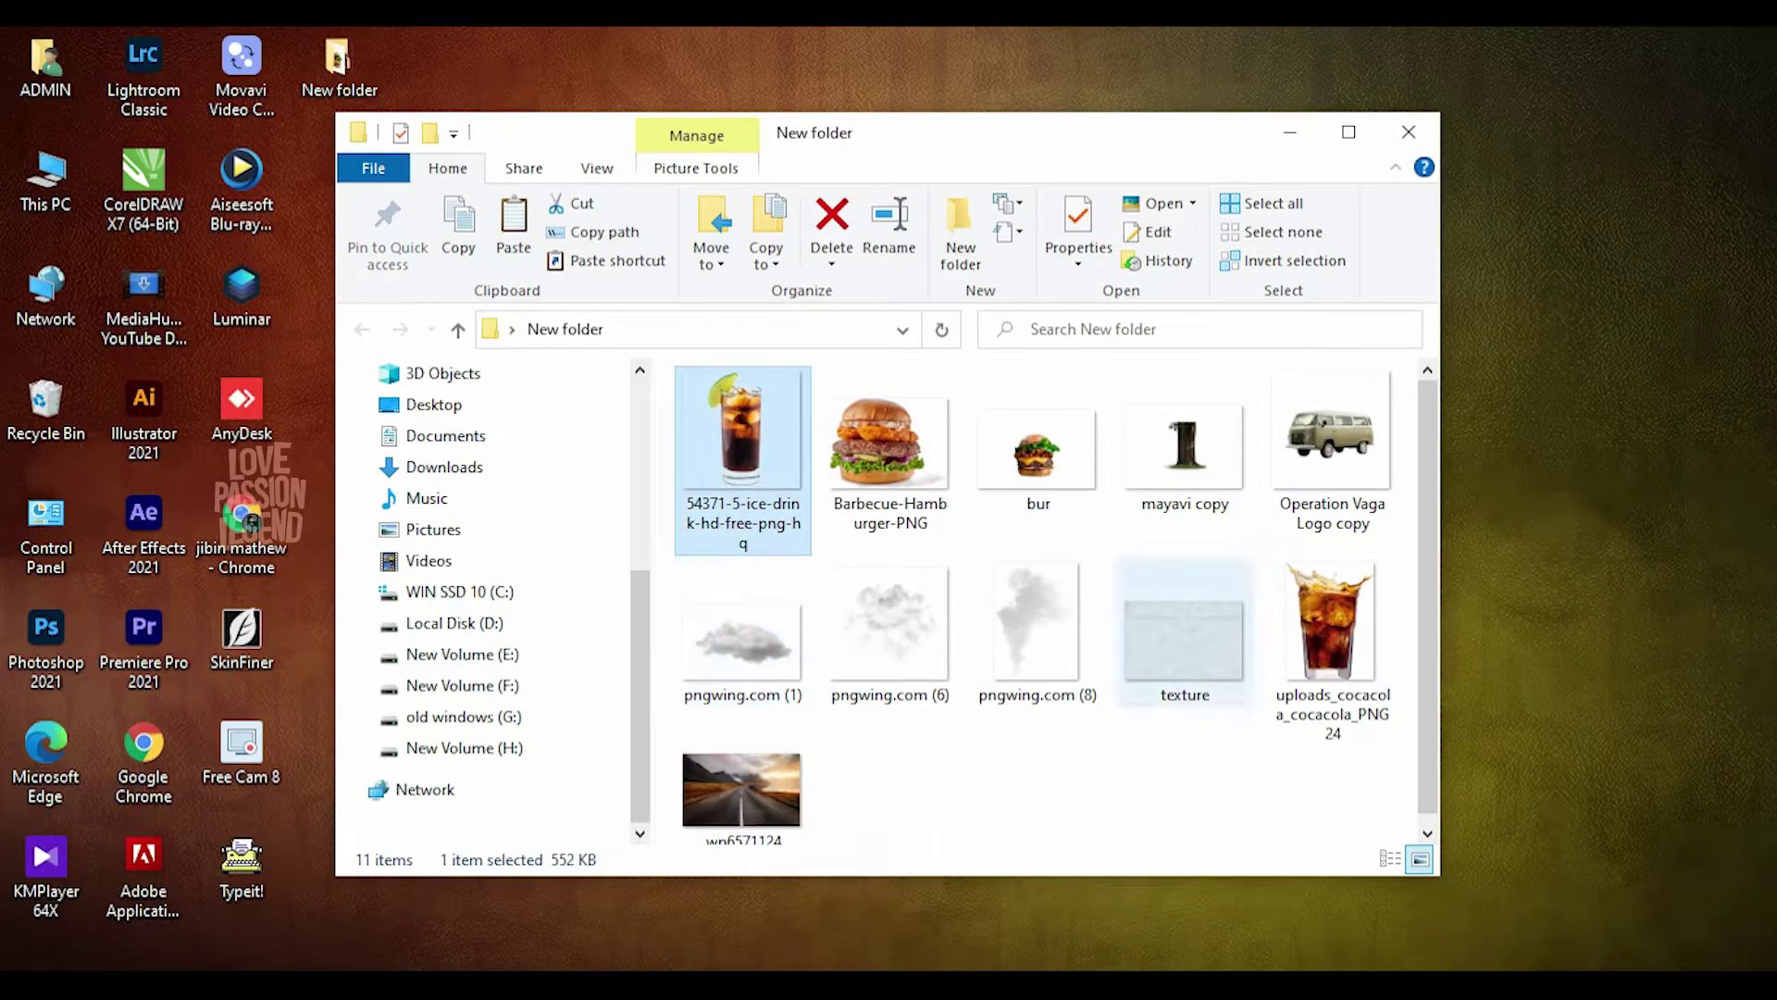
- Place the 'bur' burger image from File Explorer and scale it up across the canvas
click(1036, 452)
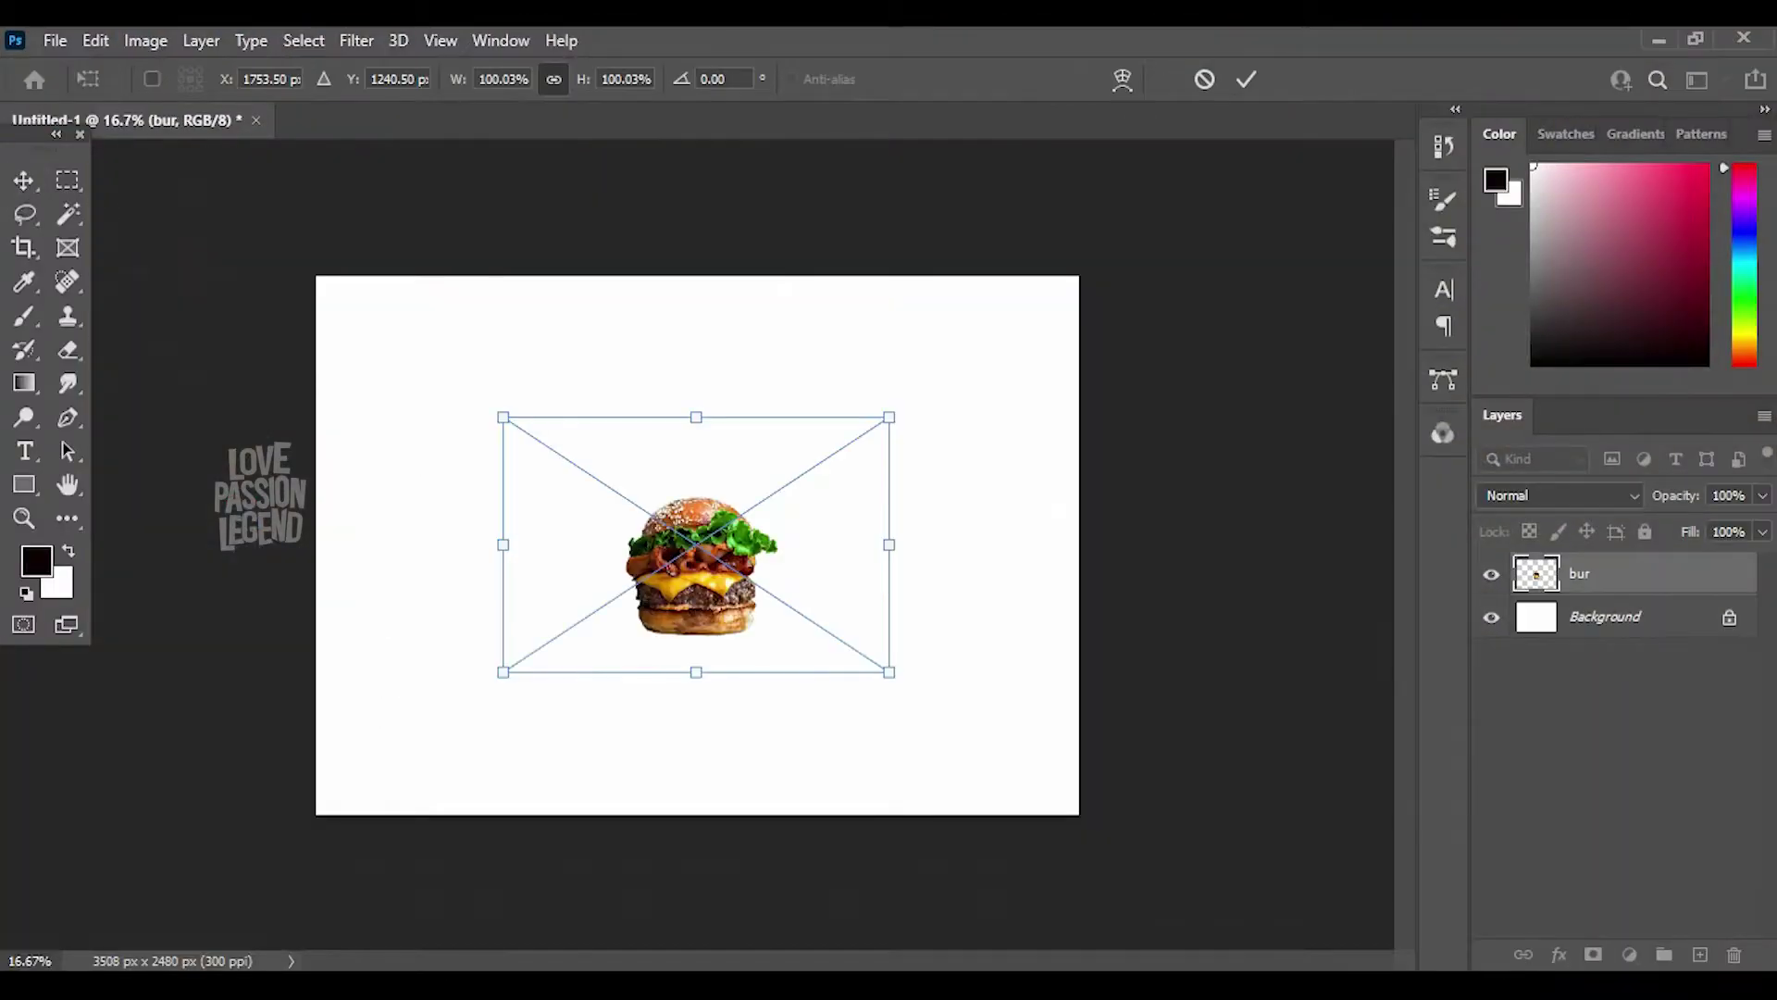
drag(889, 417, 1131, 256)
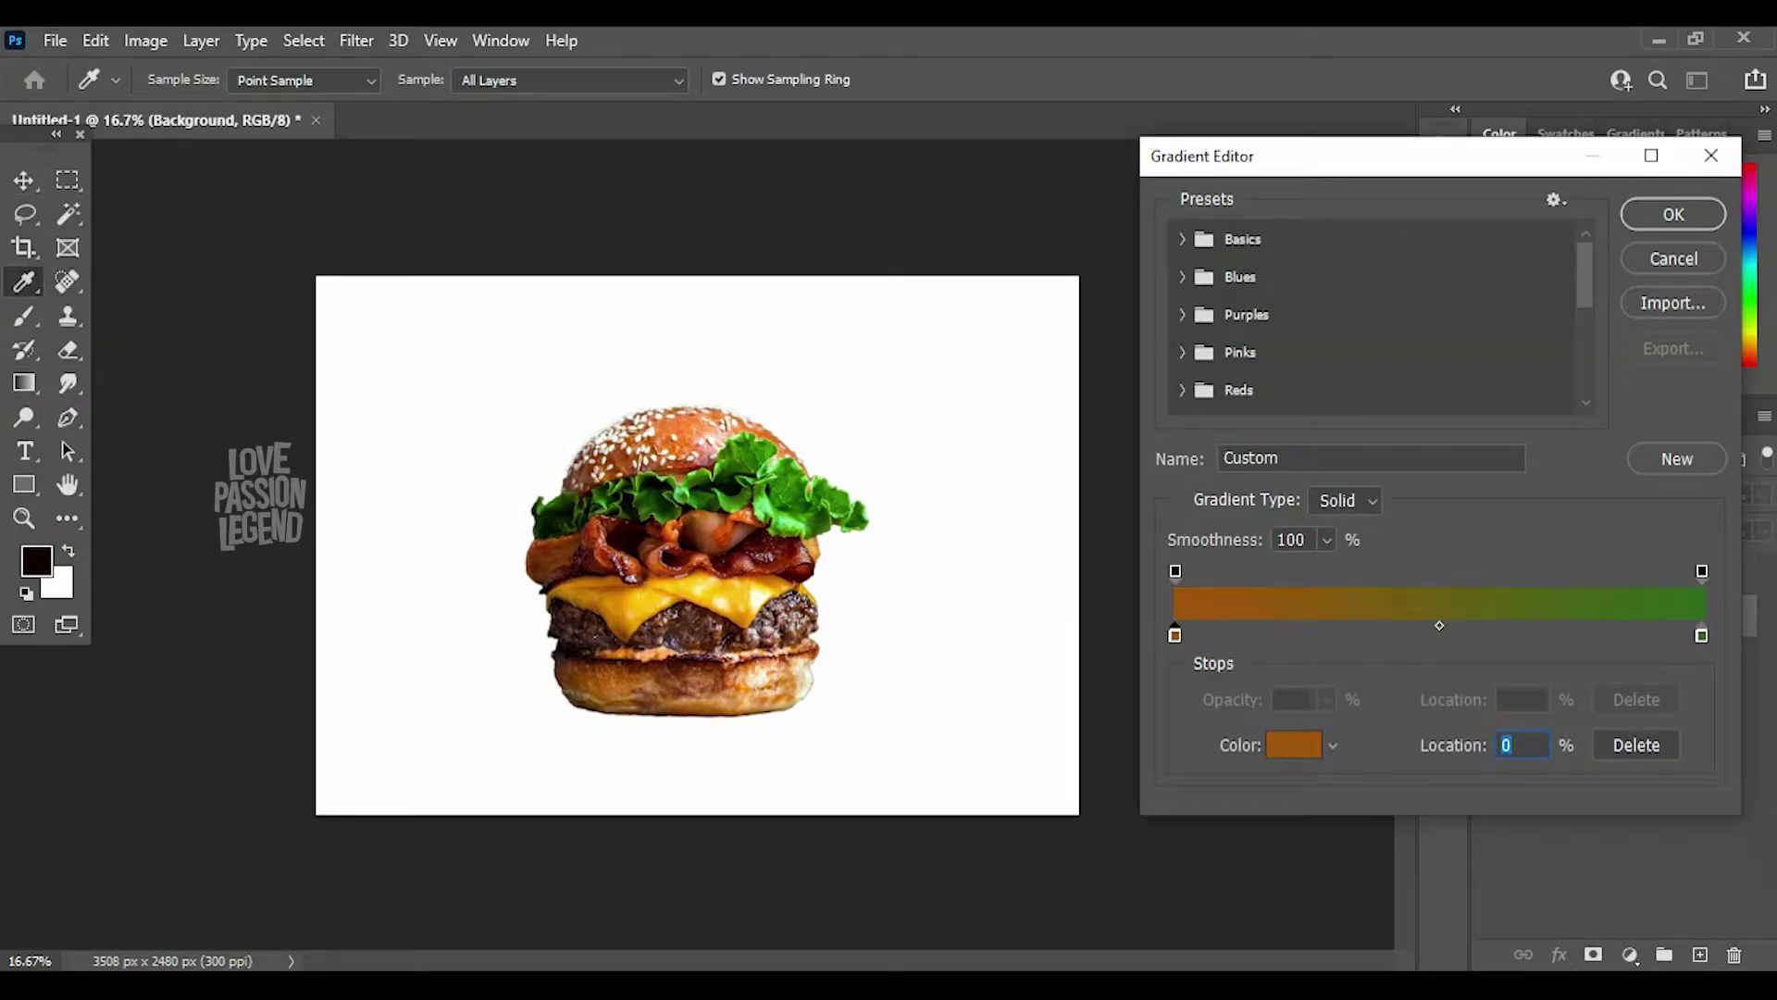
- Set the right gradient stop to 9a5218 and drag a radial gradient glowing toward the upper right
click(1701, 635)
click(1294, 745)
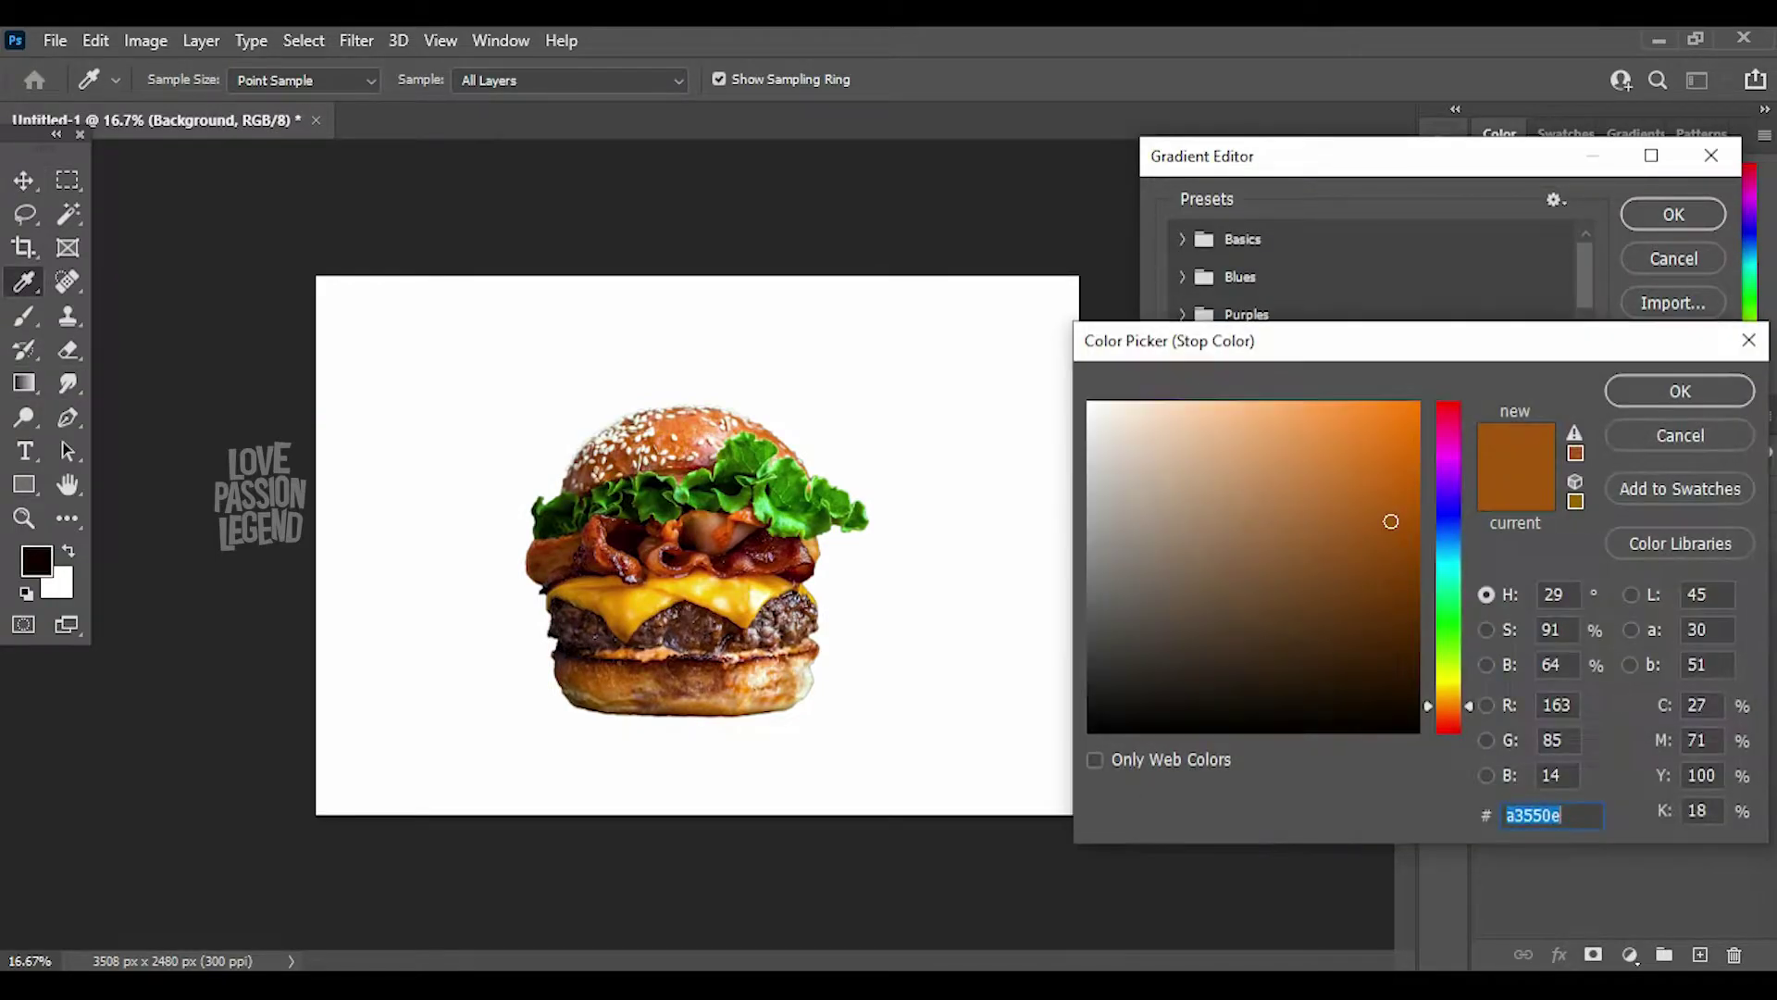
key(Return)
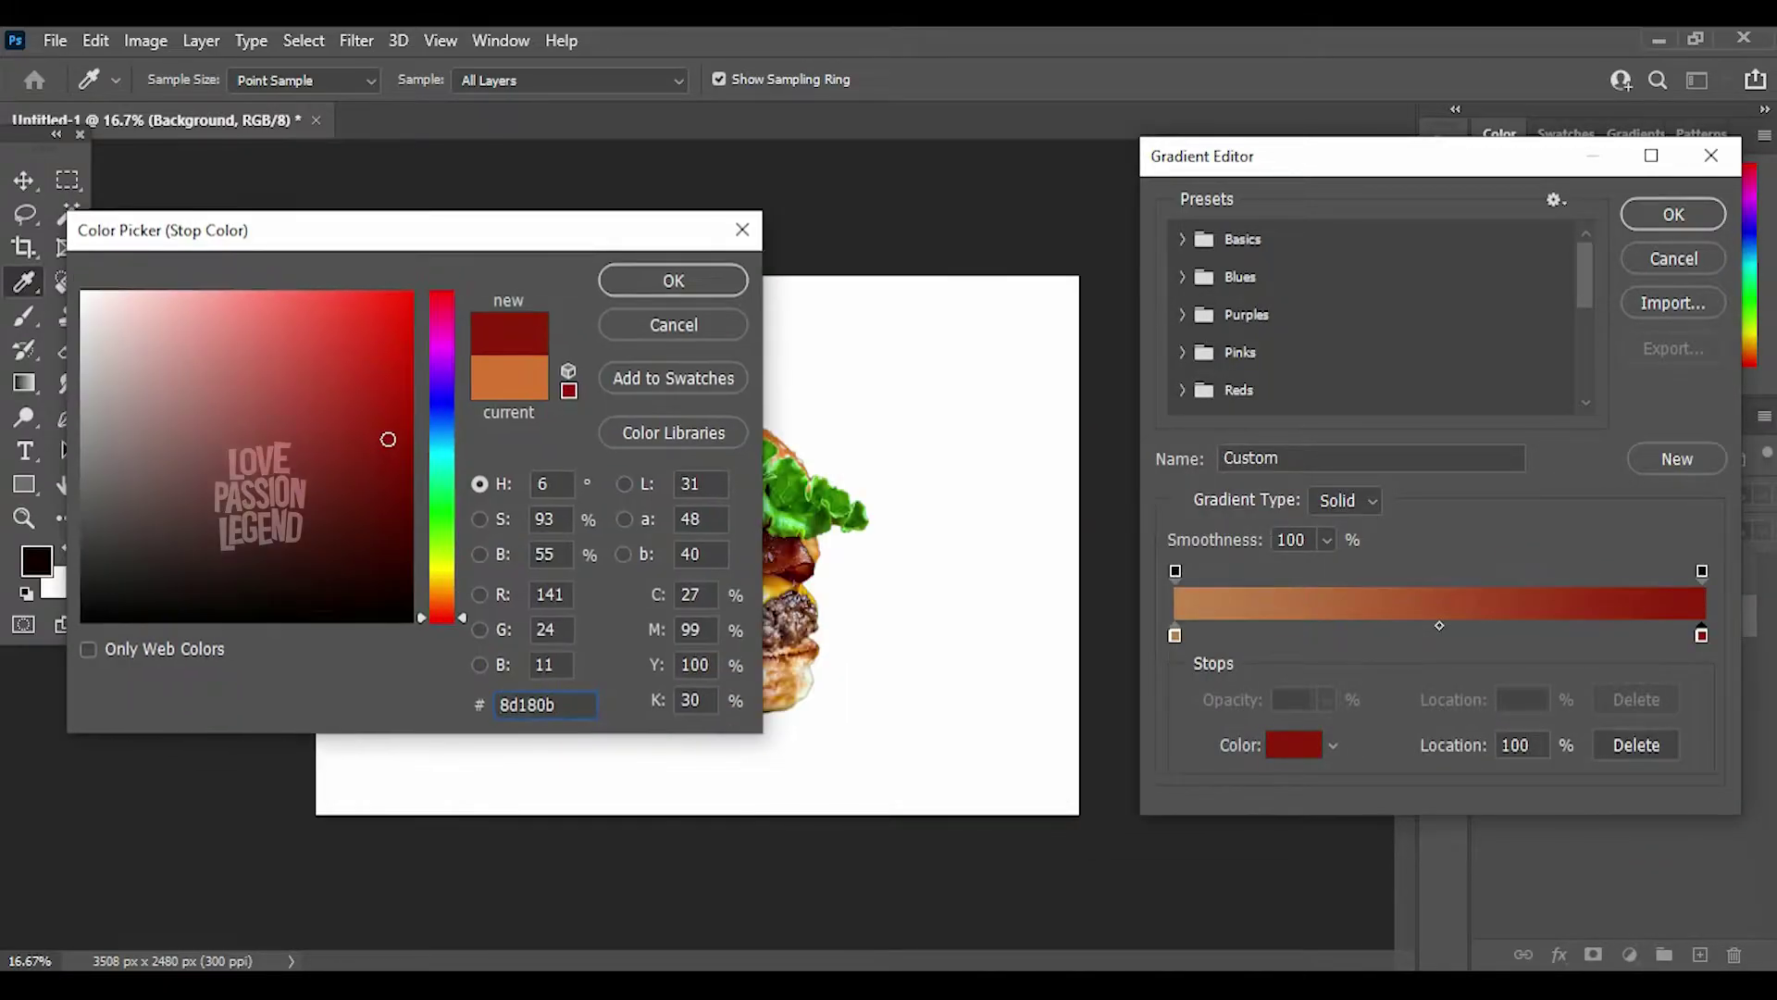
text(9a5218)
key(Return)
key(Return)
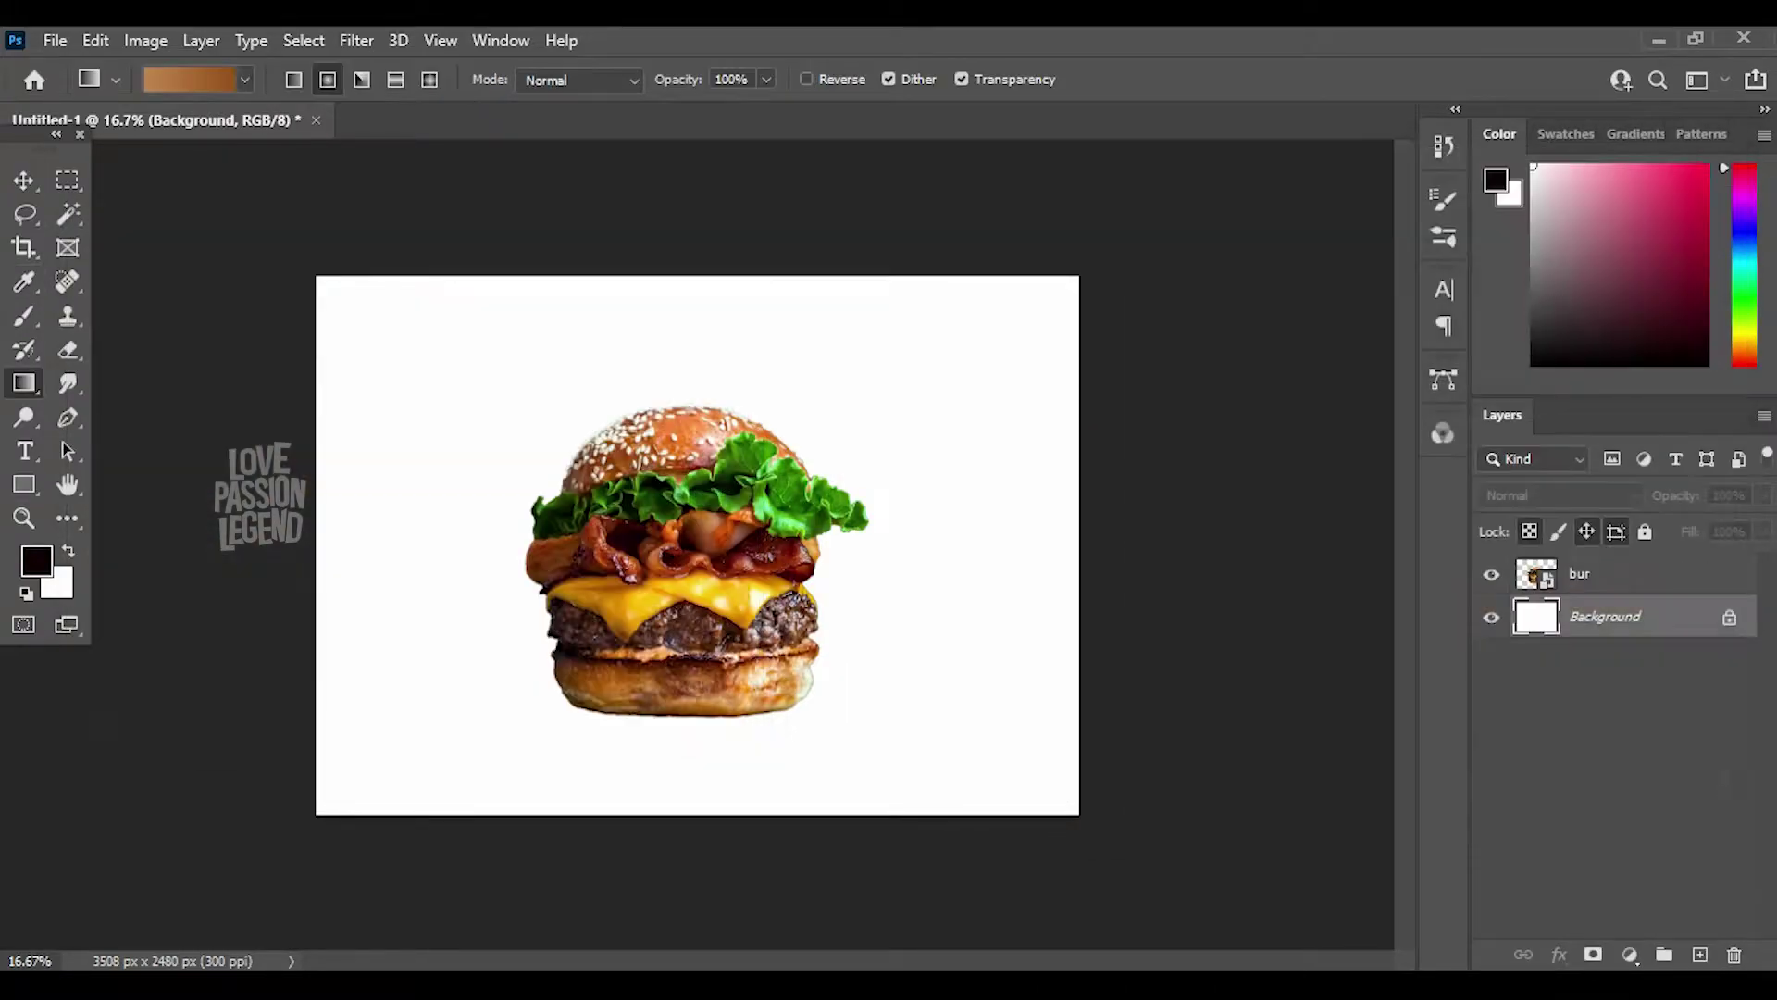
drag(562, 689, 780, 396)
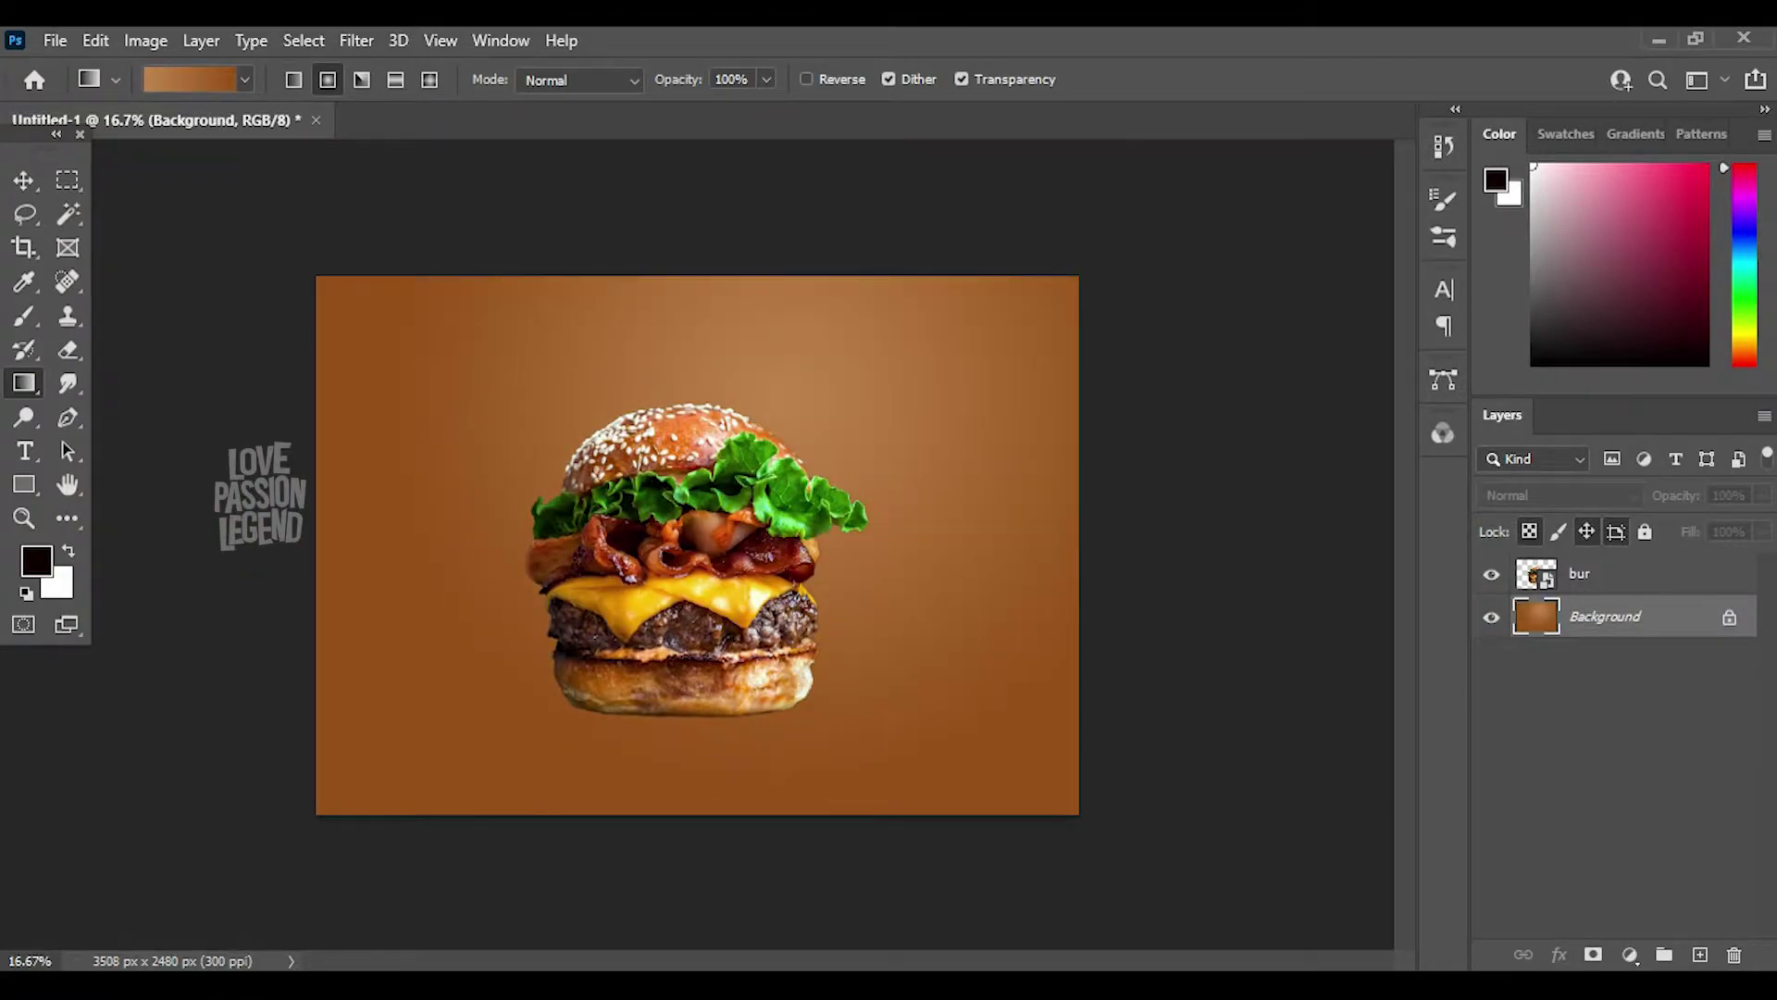
drag(926, 343, 1064, 555)
- Move the burger about 40 px lower and scale it down slightly
drag(768, 314, 768, 314)
key(v)
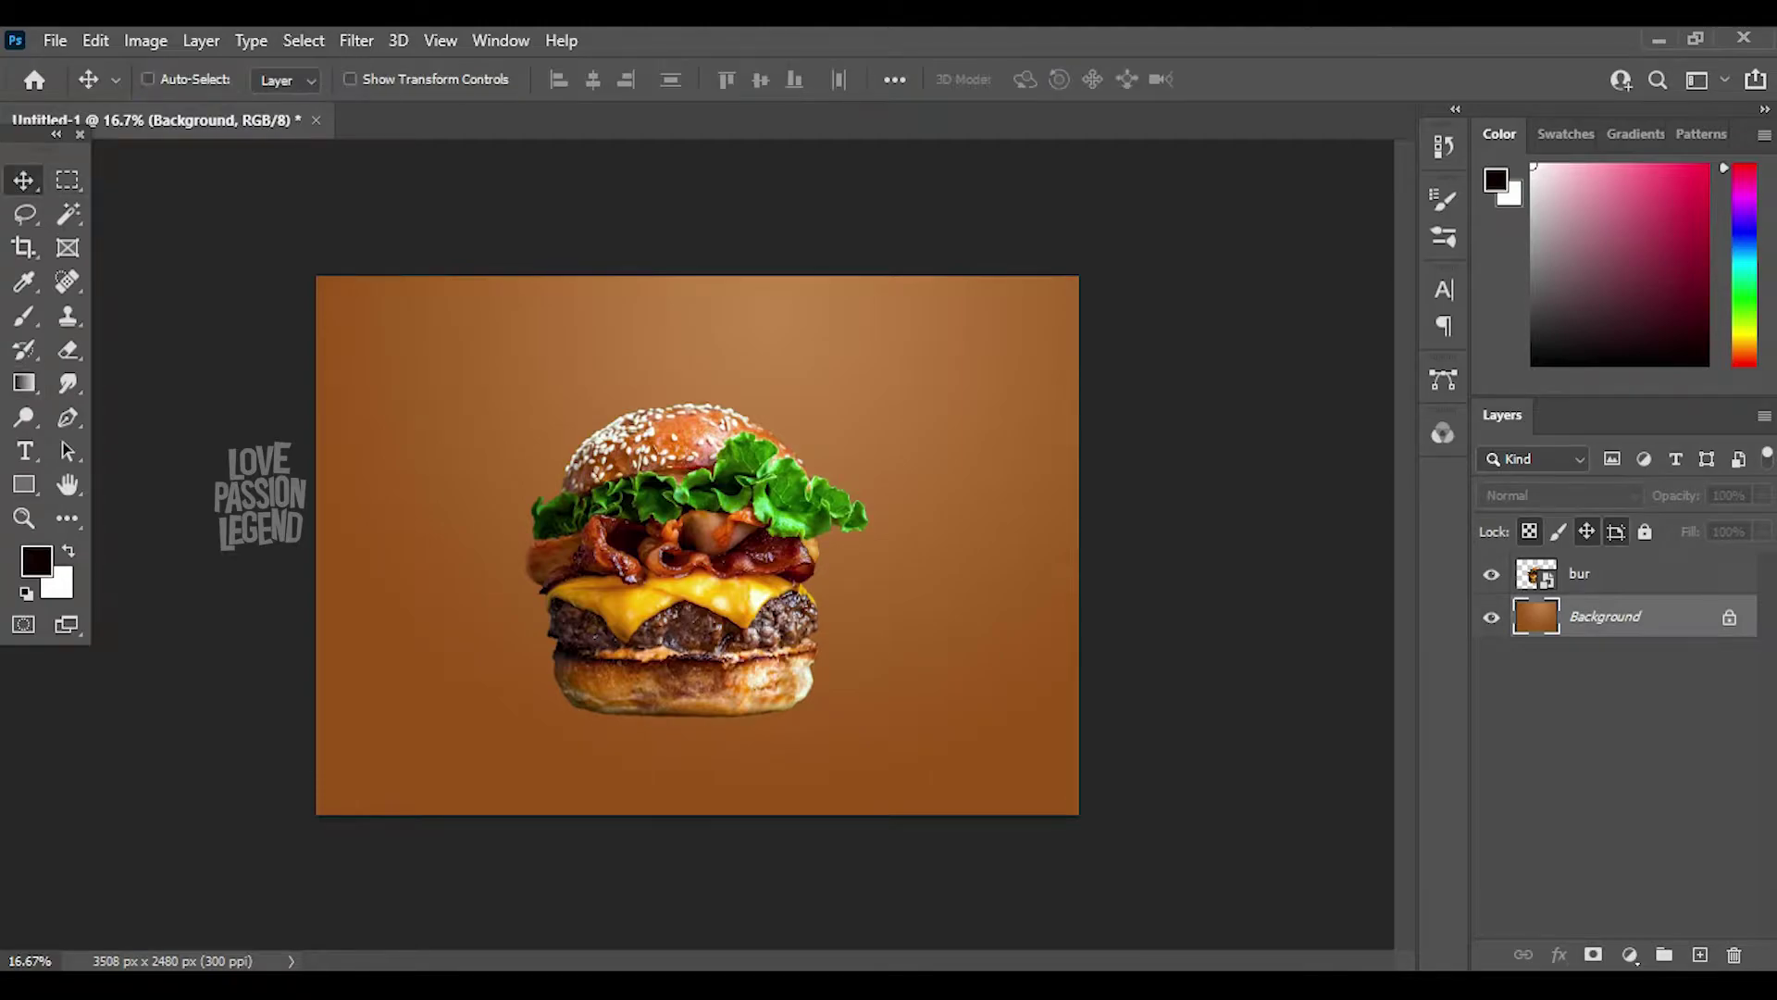
scroll(702, 545, up, 1)
drag(702, 545, 751, 547)
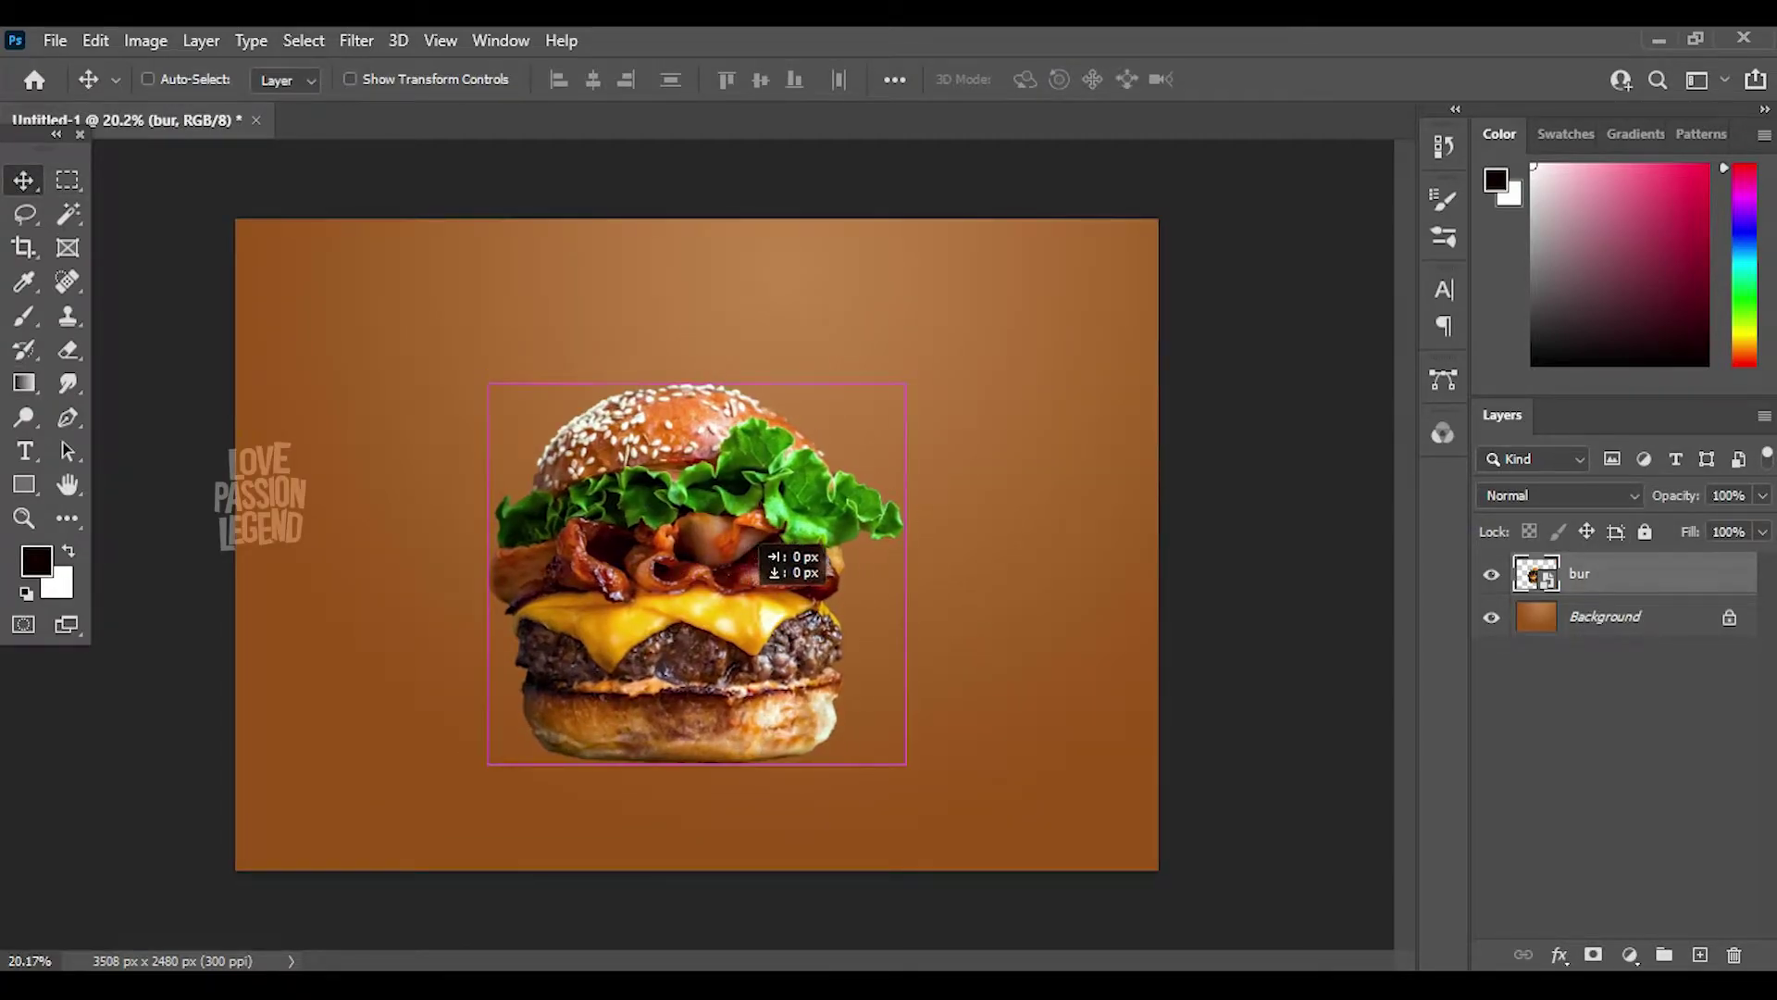
key(ctrl+t)
drag(1210, 864, 1190, 849)
key(Return)
- Draw a rectangular selection around the burger, deselect, and shift the burger slightly left and down
key(m)
mouse_move(476, 337)
mouse_down()
mouse_move(947, 753)
mouse_move(943, 789)
mouse_up()
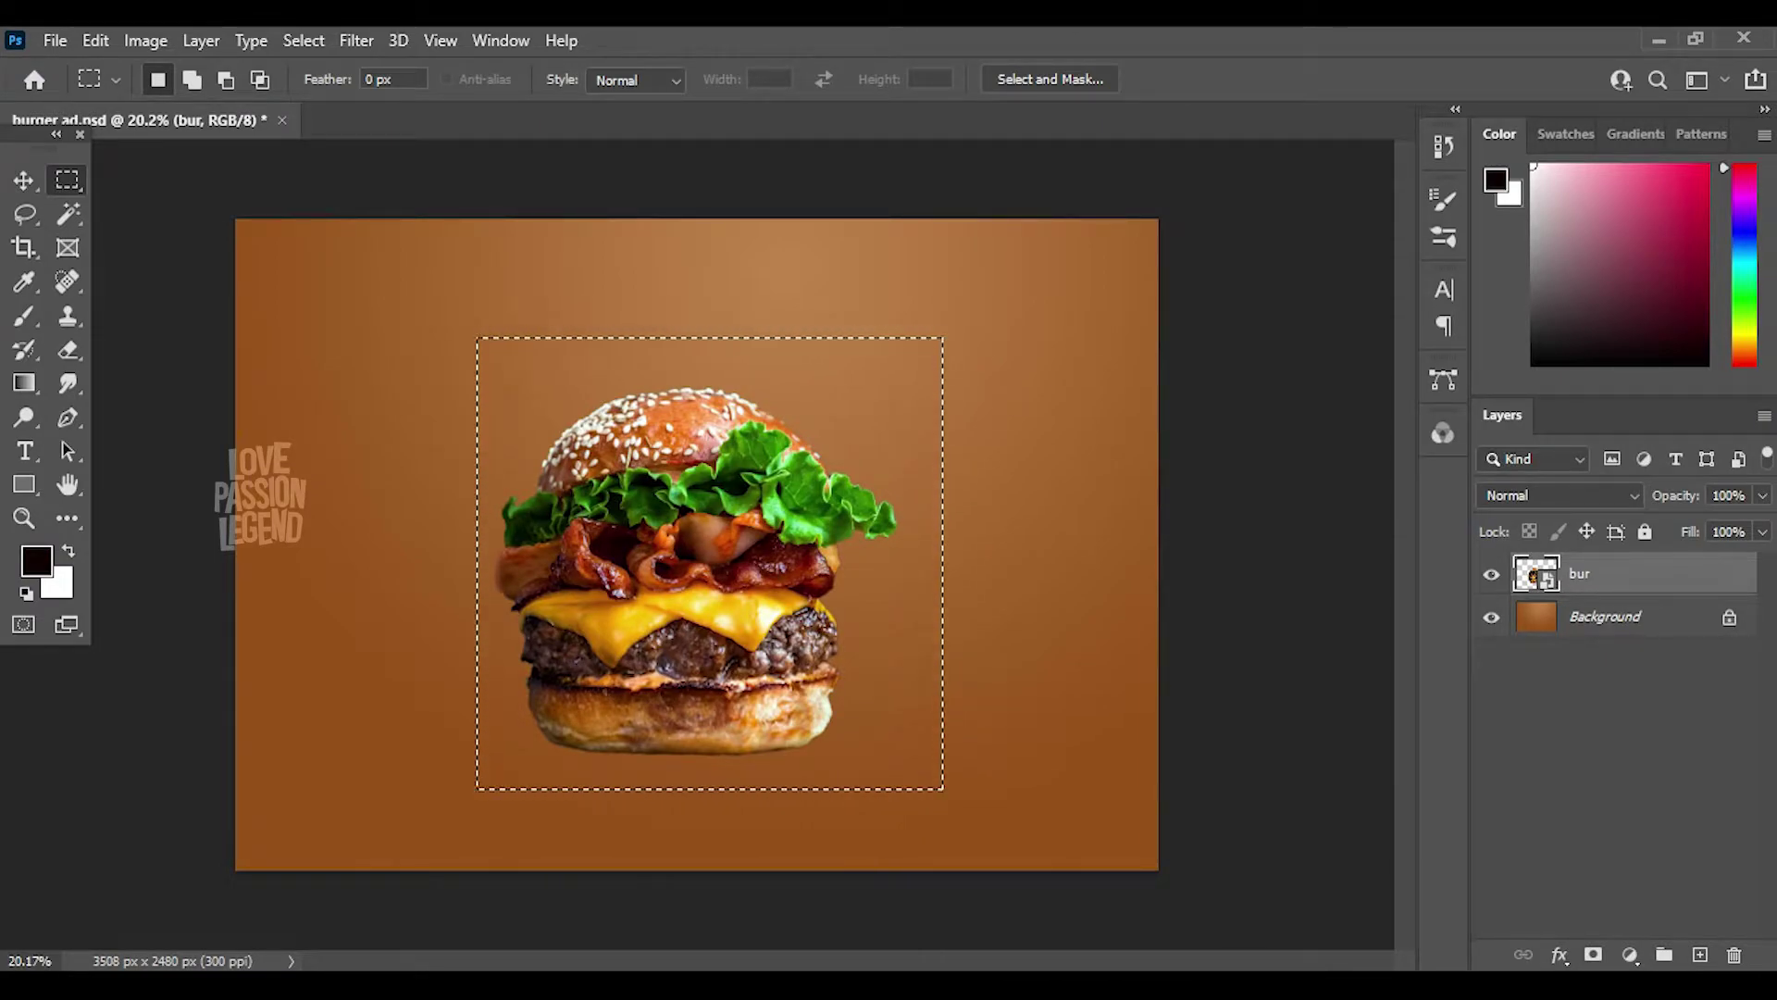
key(v)
key(b)
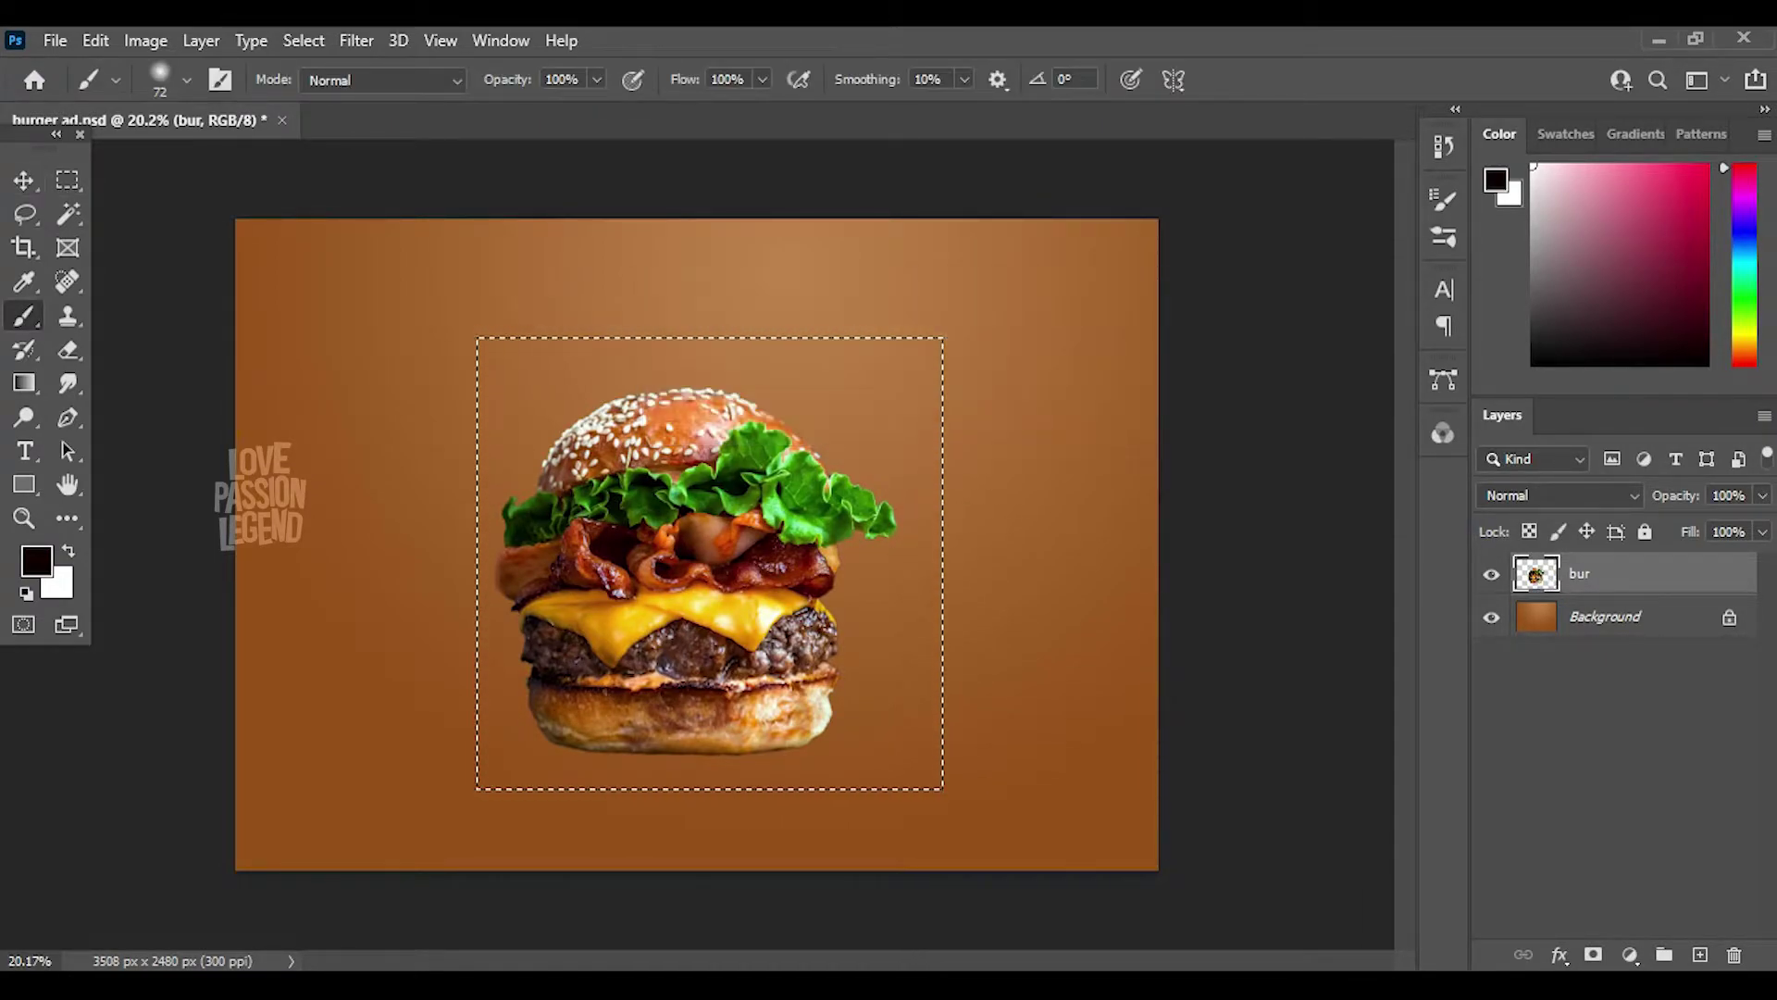
key(ctrl+d)
key(v)
drag(754, 370, 741, 389)
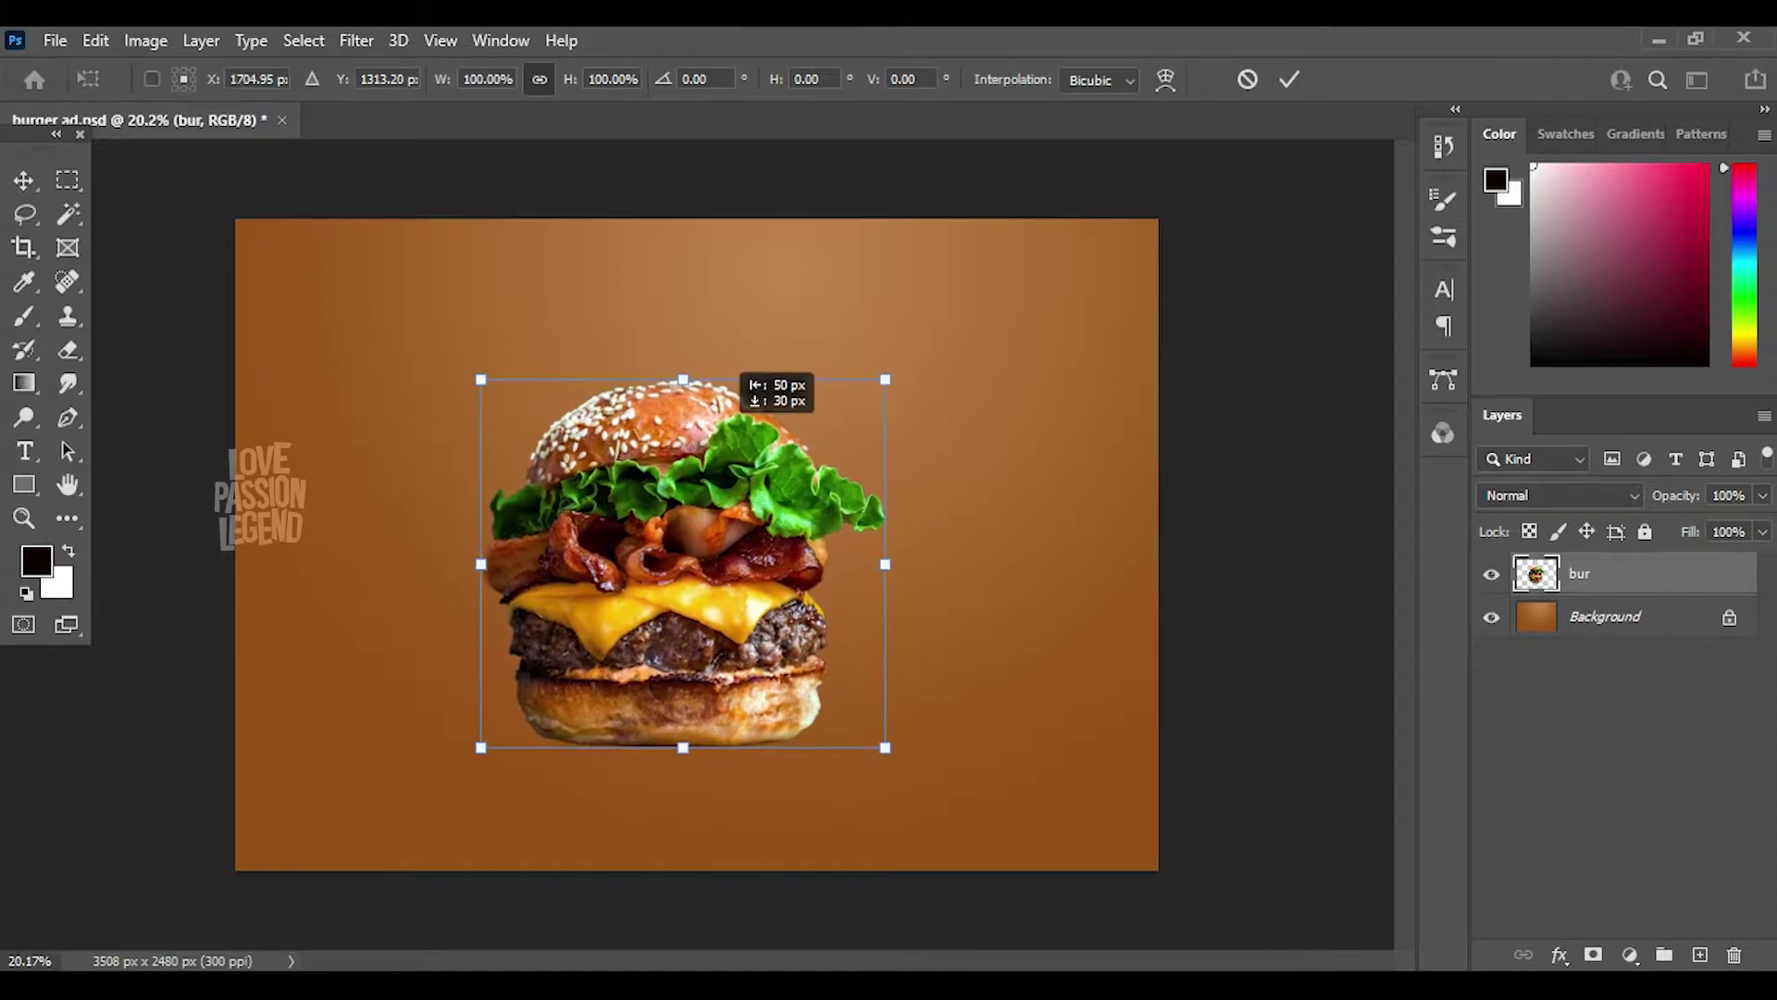
scroll(685, 555, up, 5)
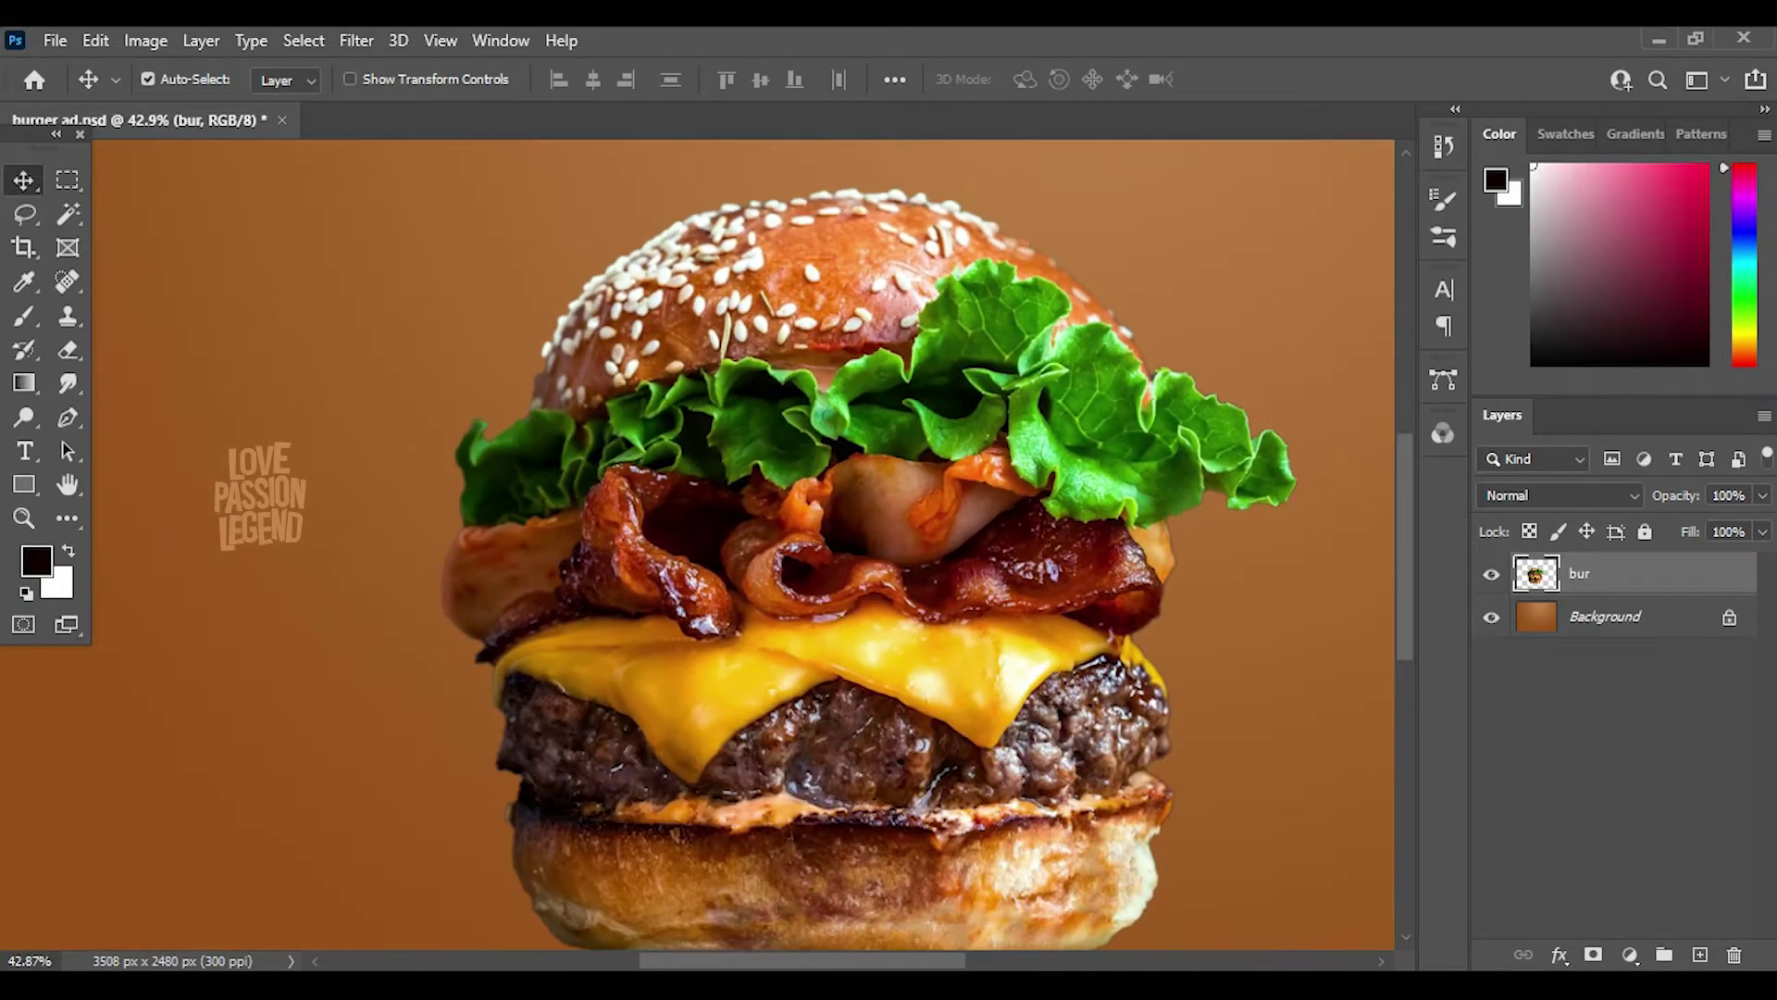
scroll(685, 556, down, 5)
scroll(685, 555, up, 2)
- Check the Dodge tool's brush options and switch to the Burn tool
key(o)
right_click(648, 465)
key(Escape)
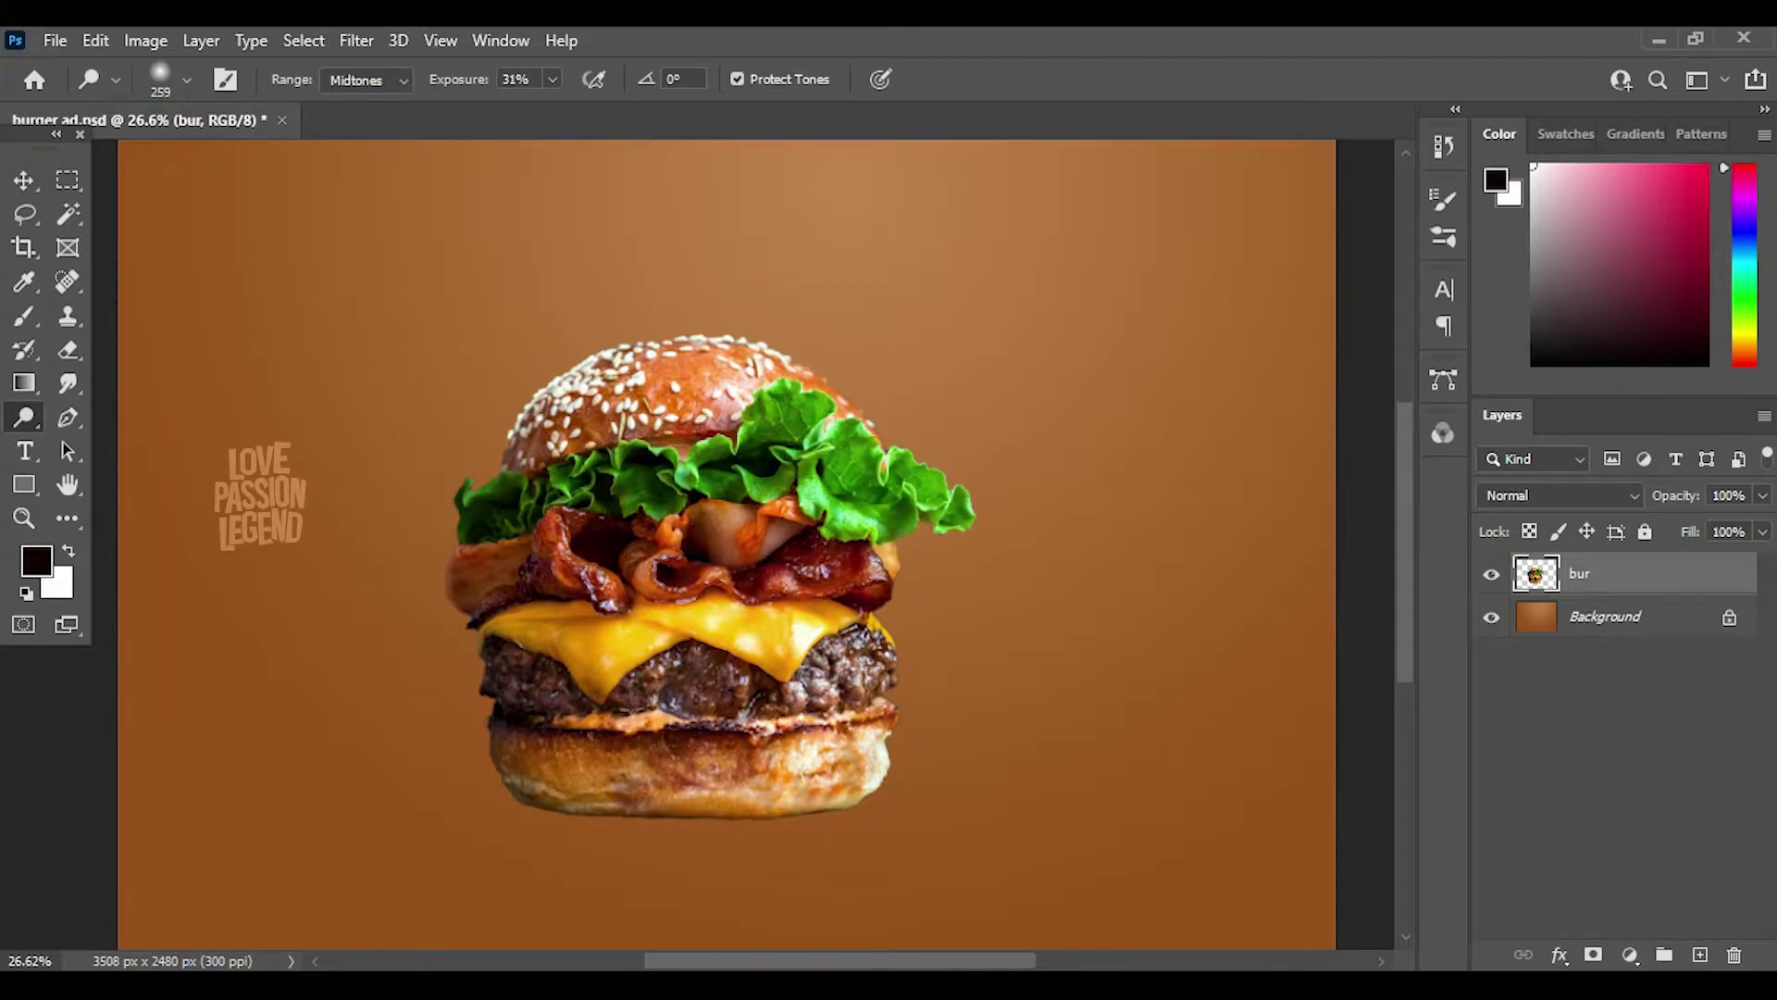
right_click(23, 417)
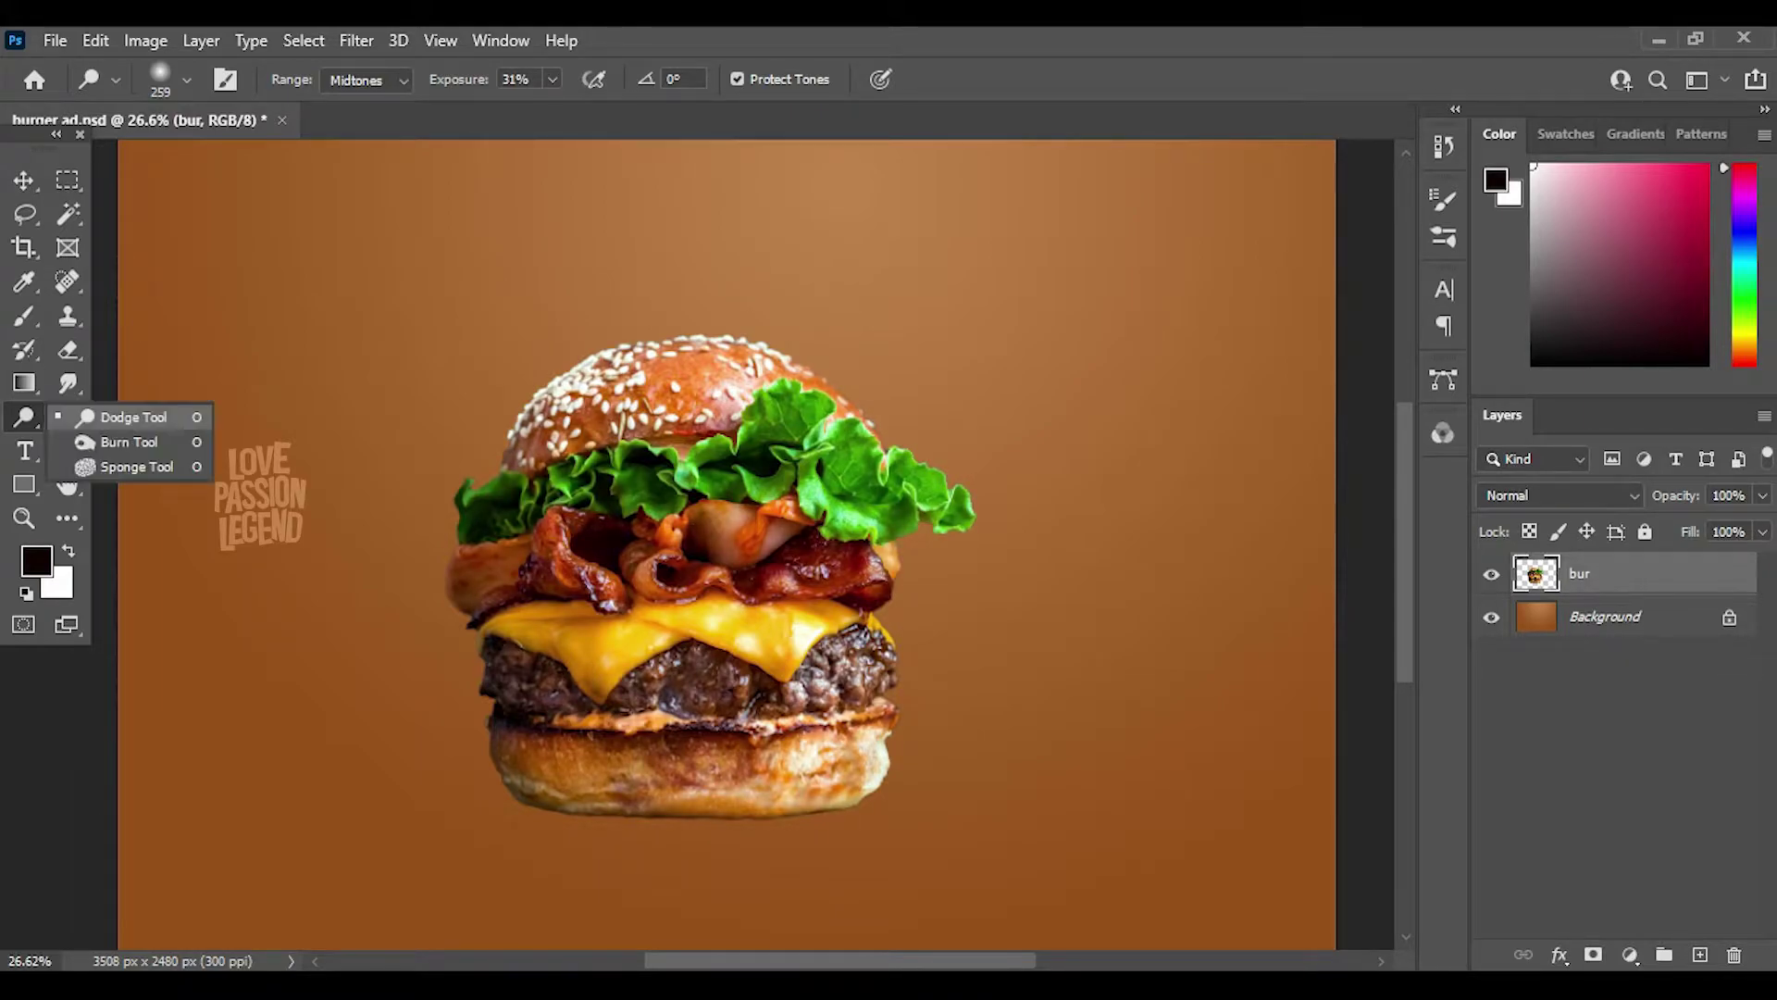
click(120, 430)
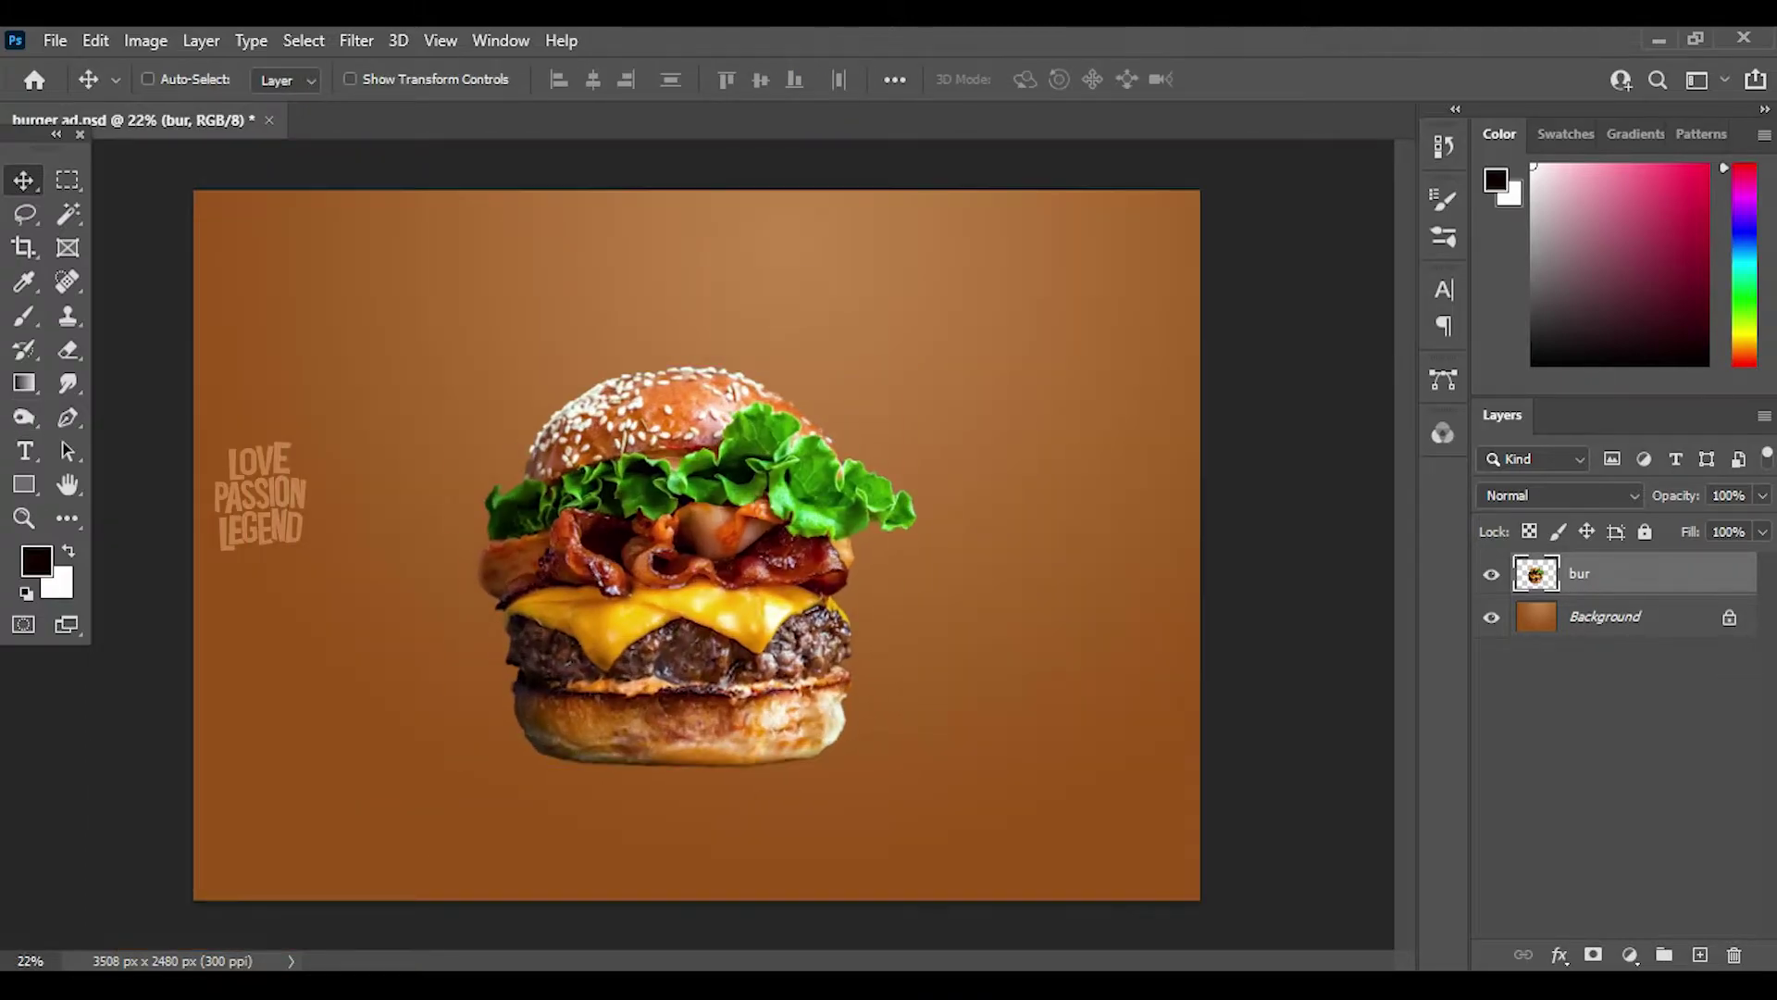
- On a new layer, fill a flat ellipse with black beneath the burger as a shadow
key(ctrl+shift+alt+n)
right_click(67, 180)
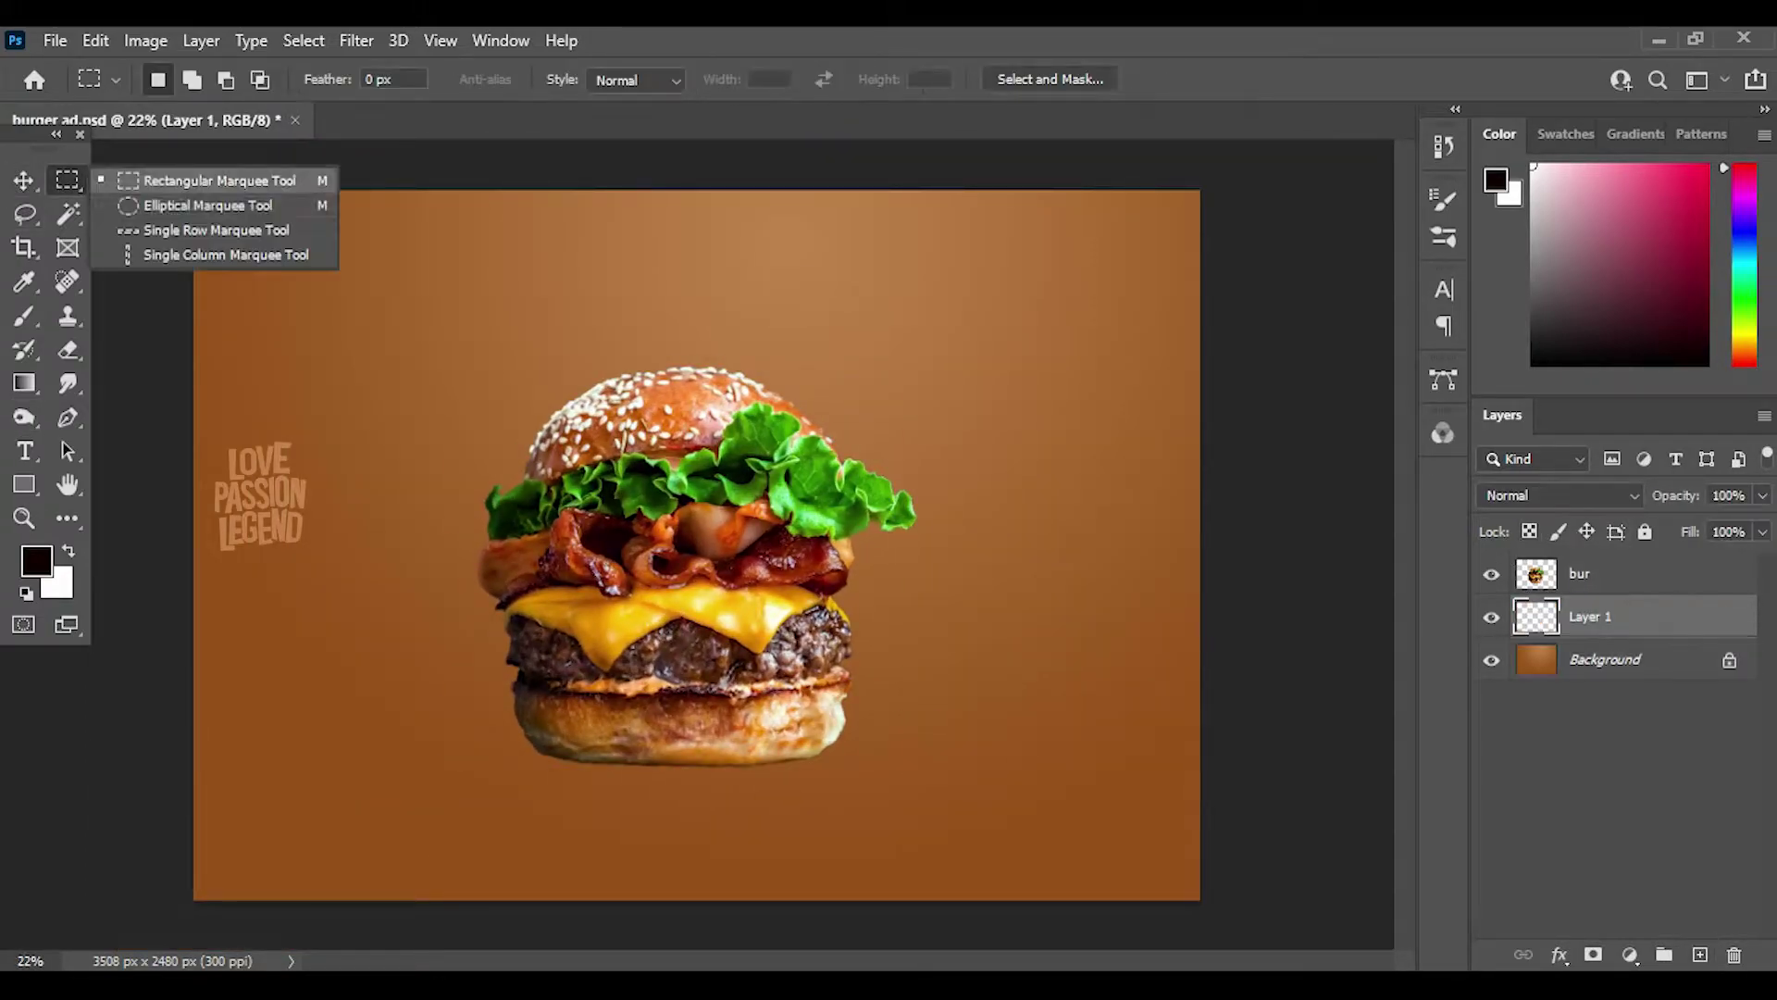
click(198, 206)
drag(476, 753, 921, 783)
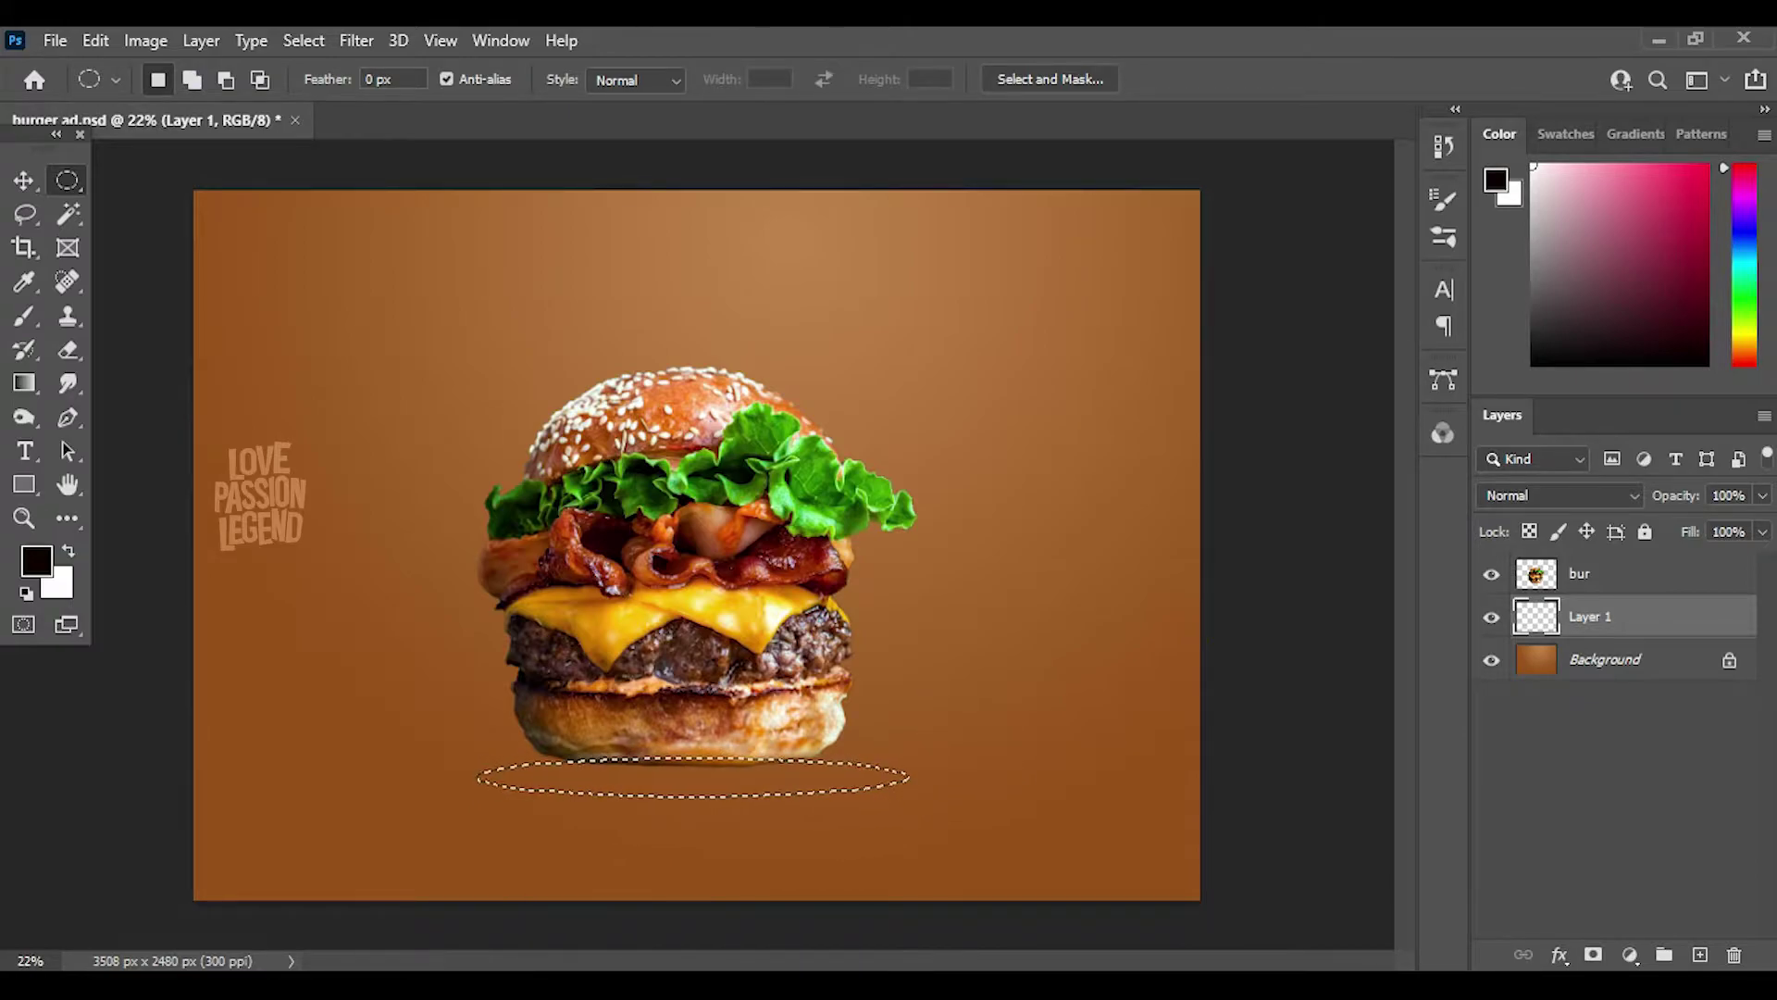
click(36, 559)
key(Return)
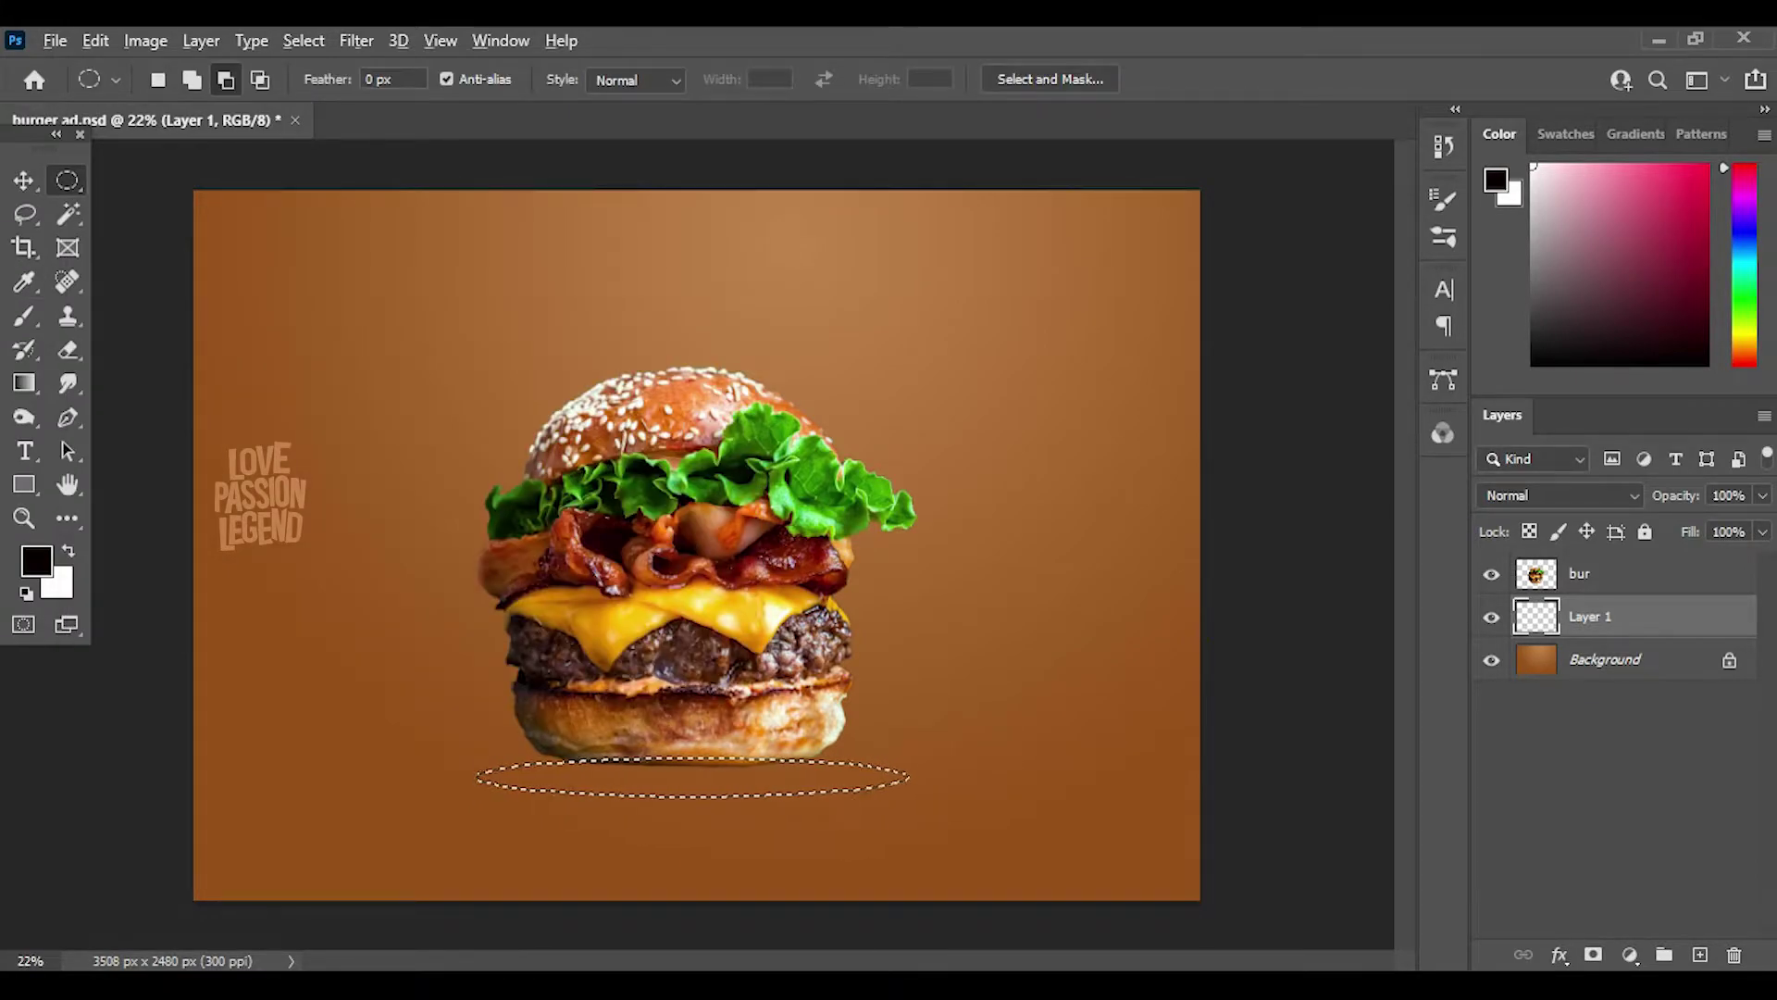
key(alt+BackSpace)
key(ctrl+d)
key(v)
drag(782, 491, 783, 485)
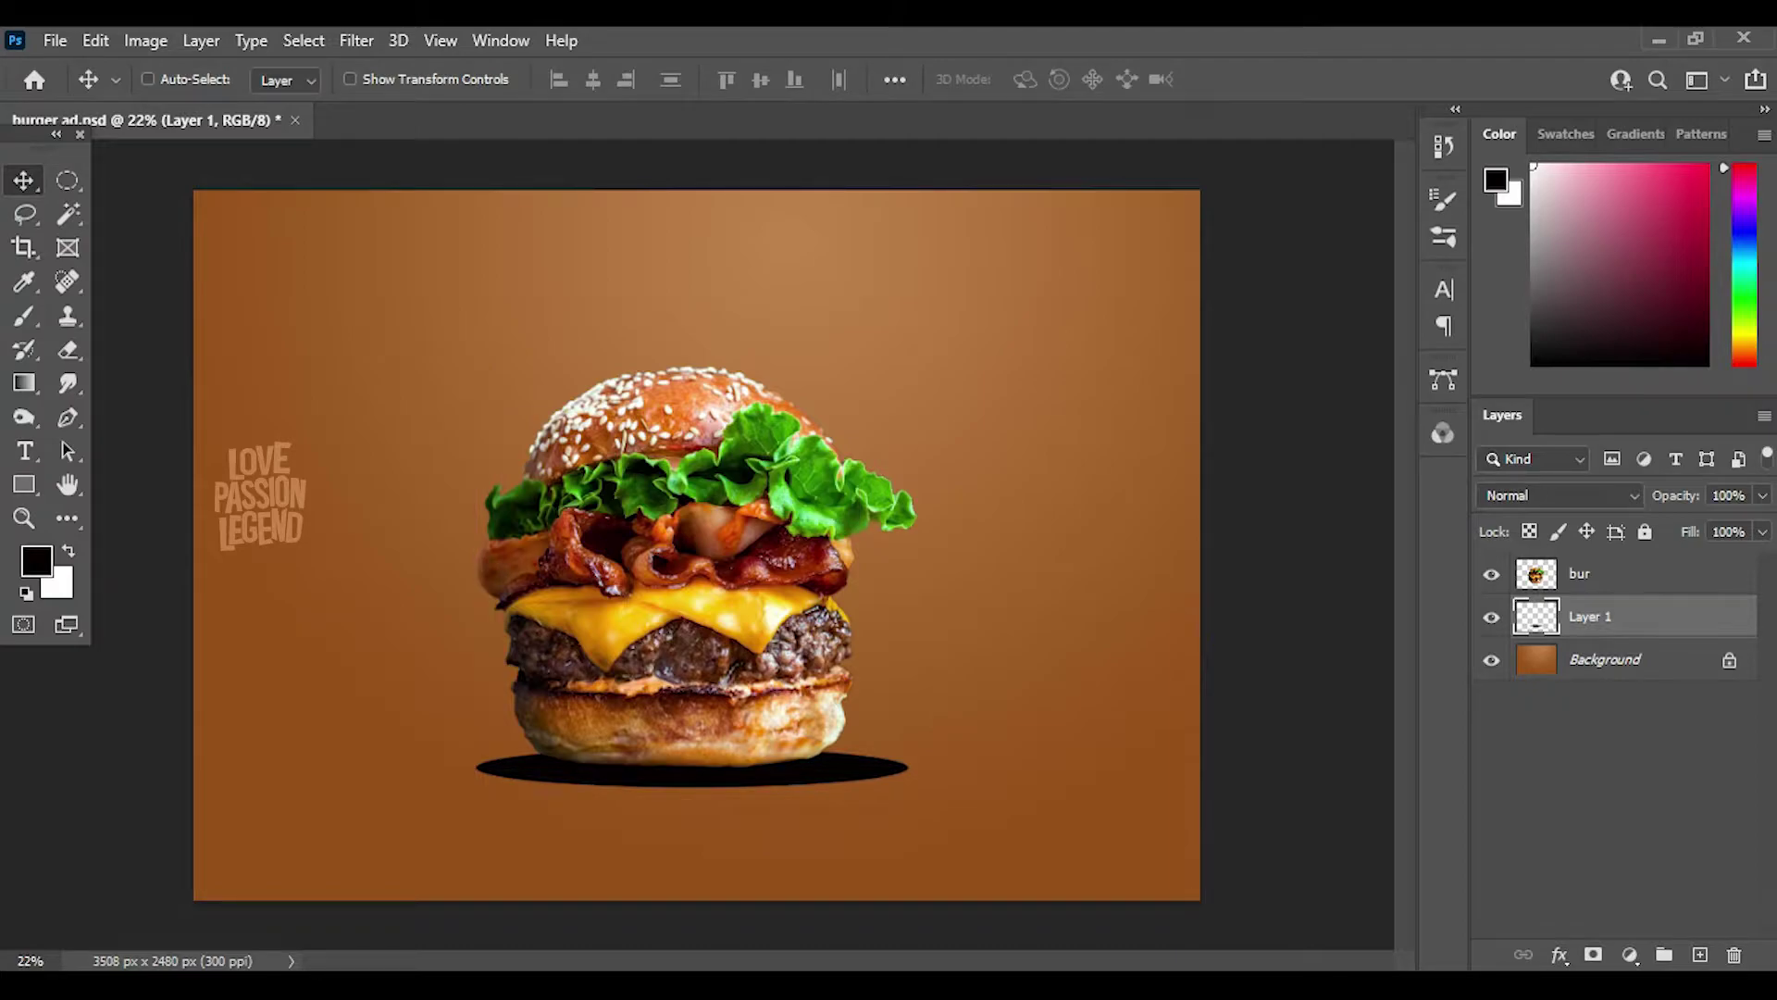
- Soften the shadow with a horizontal Motion Blur and a Gaussian Blur
click(356, 40)
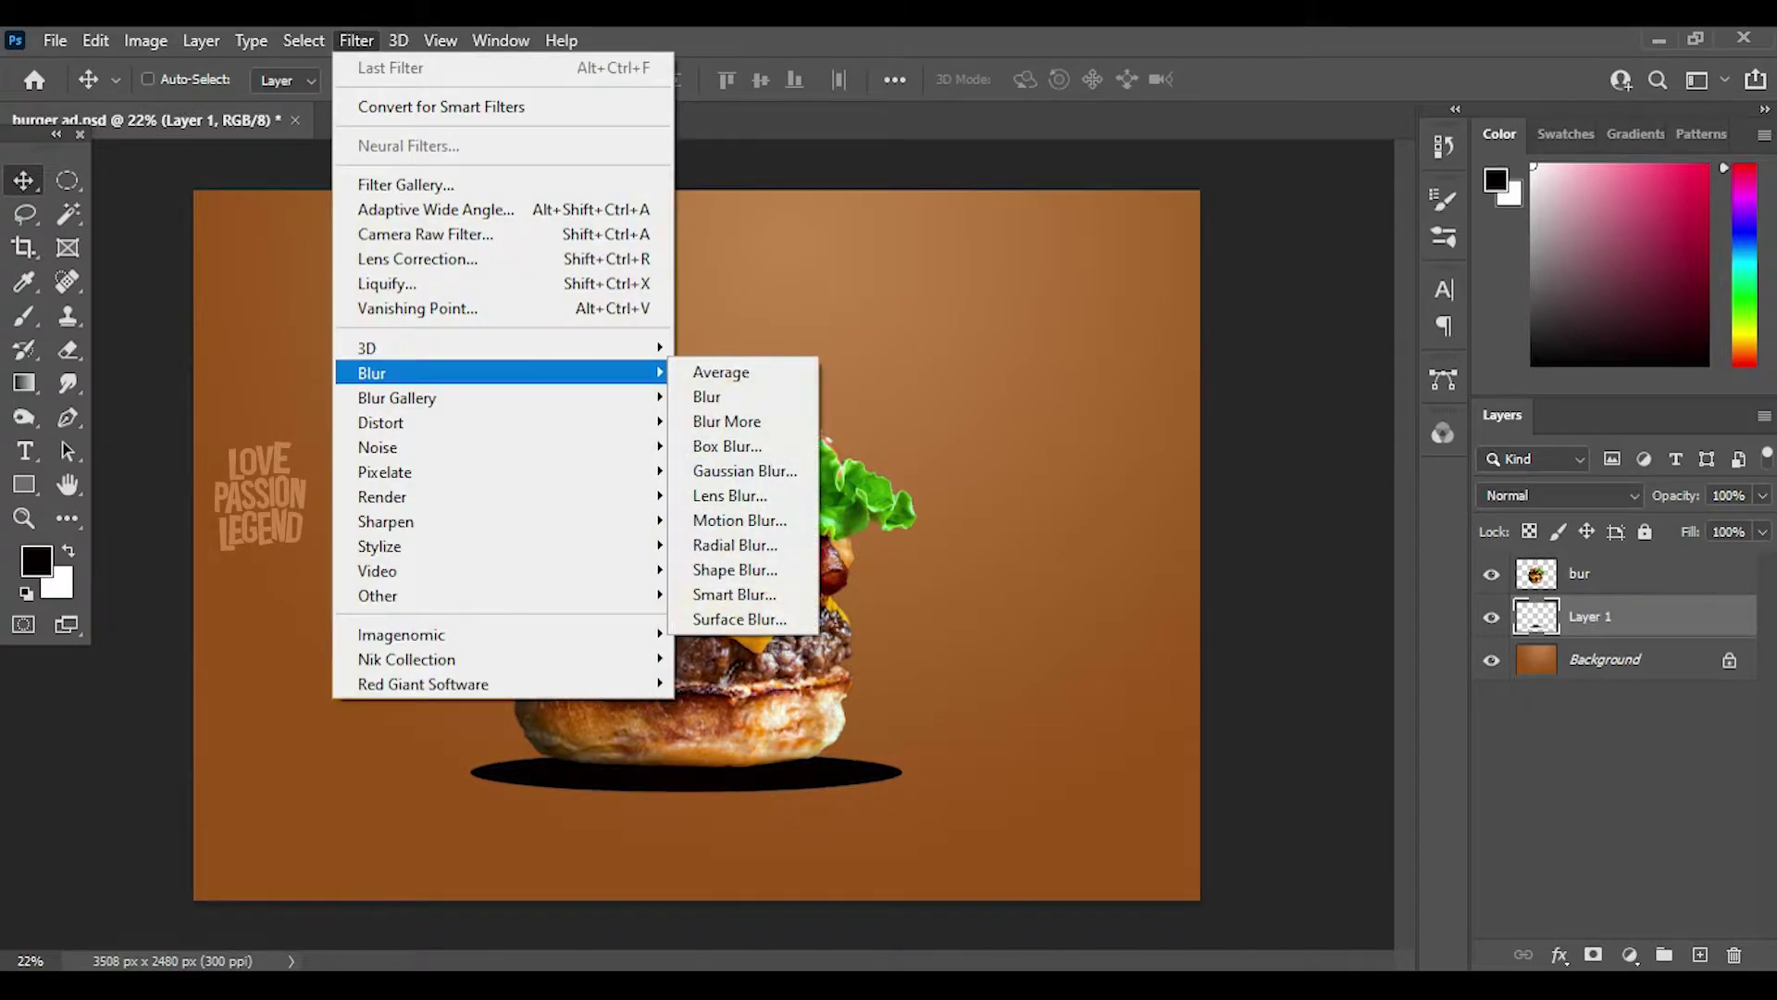
click(741, 521)
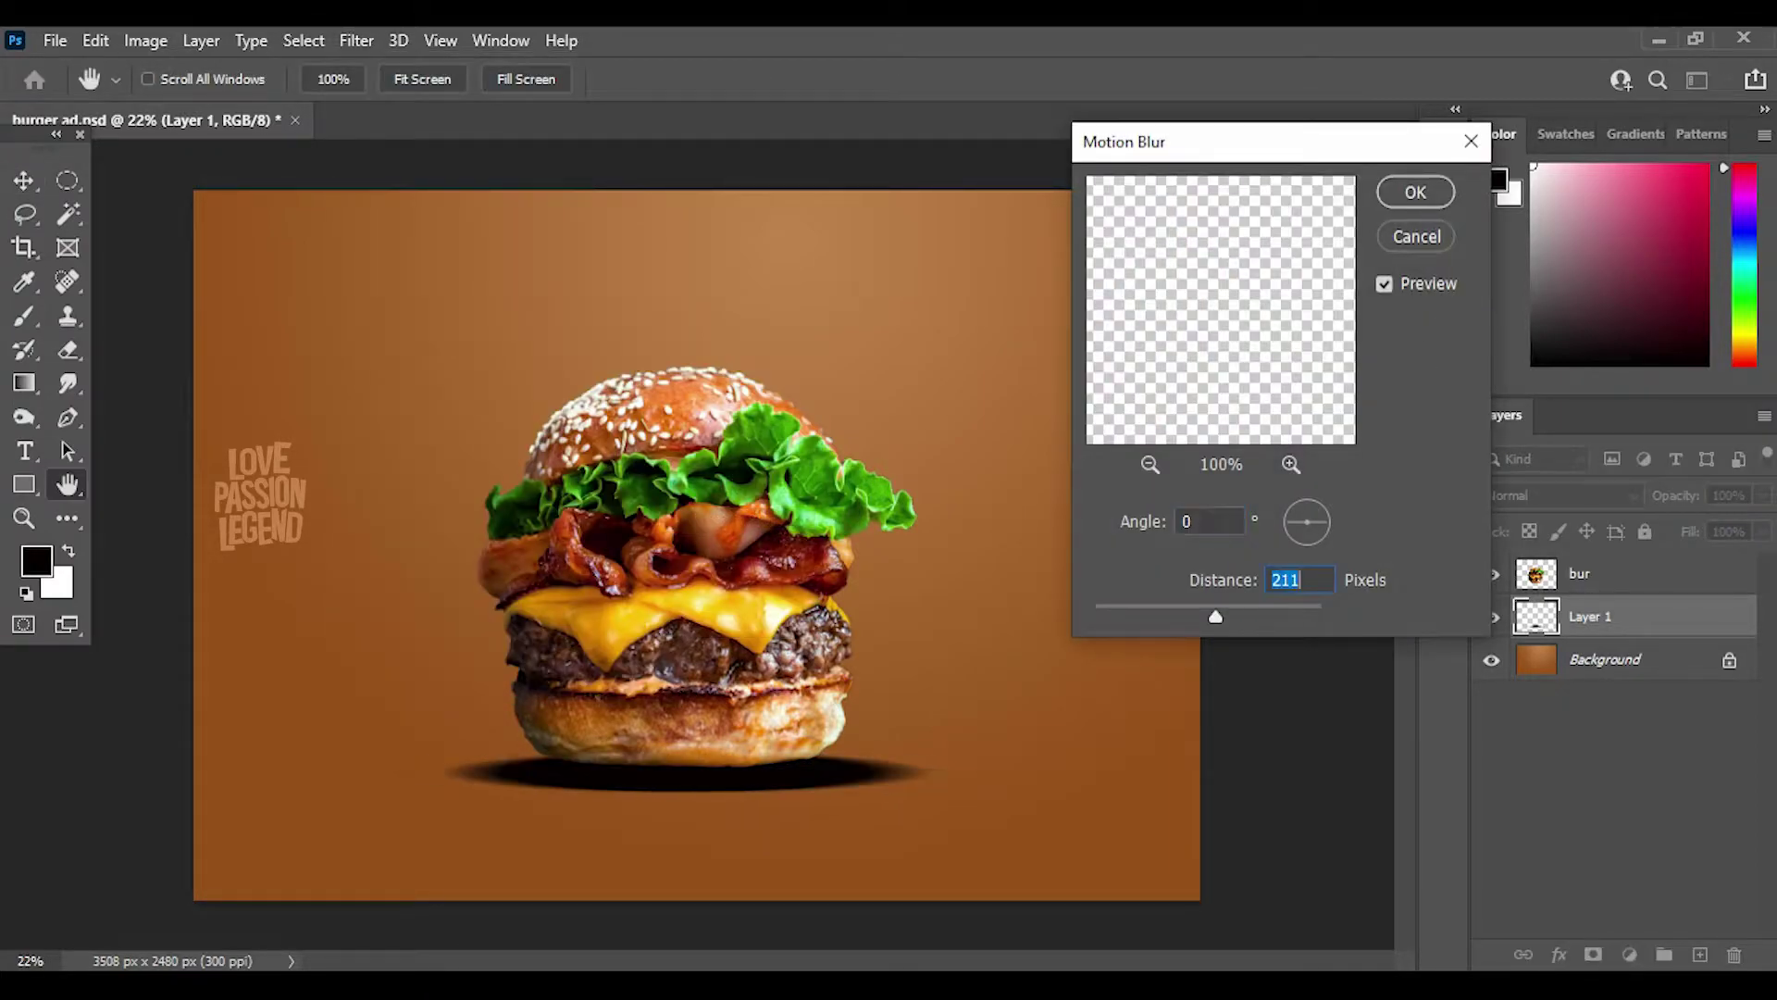
key(Return)
click(356, 40)
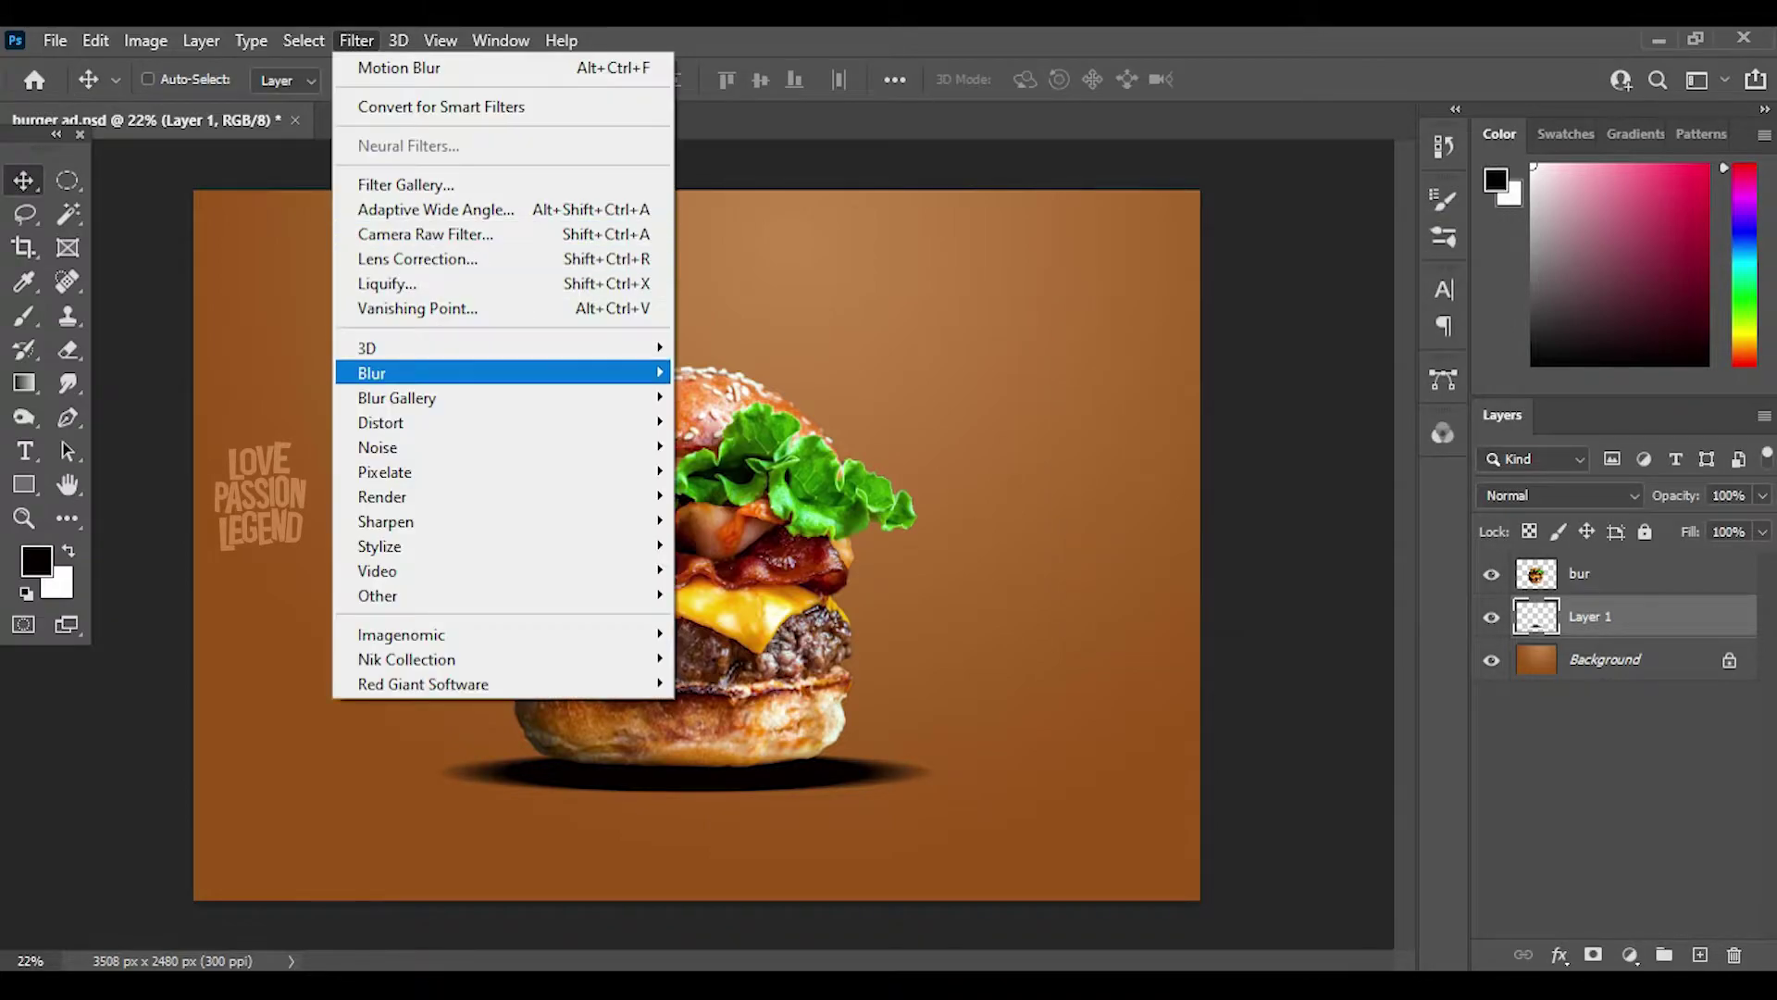
click(740, 469)
drag(1111, 601, 1122, 600)
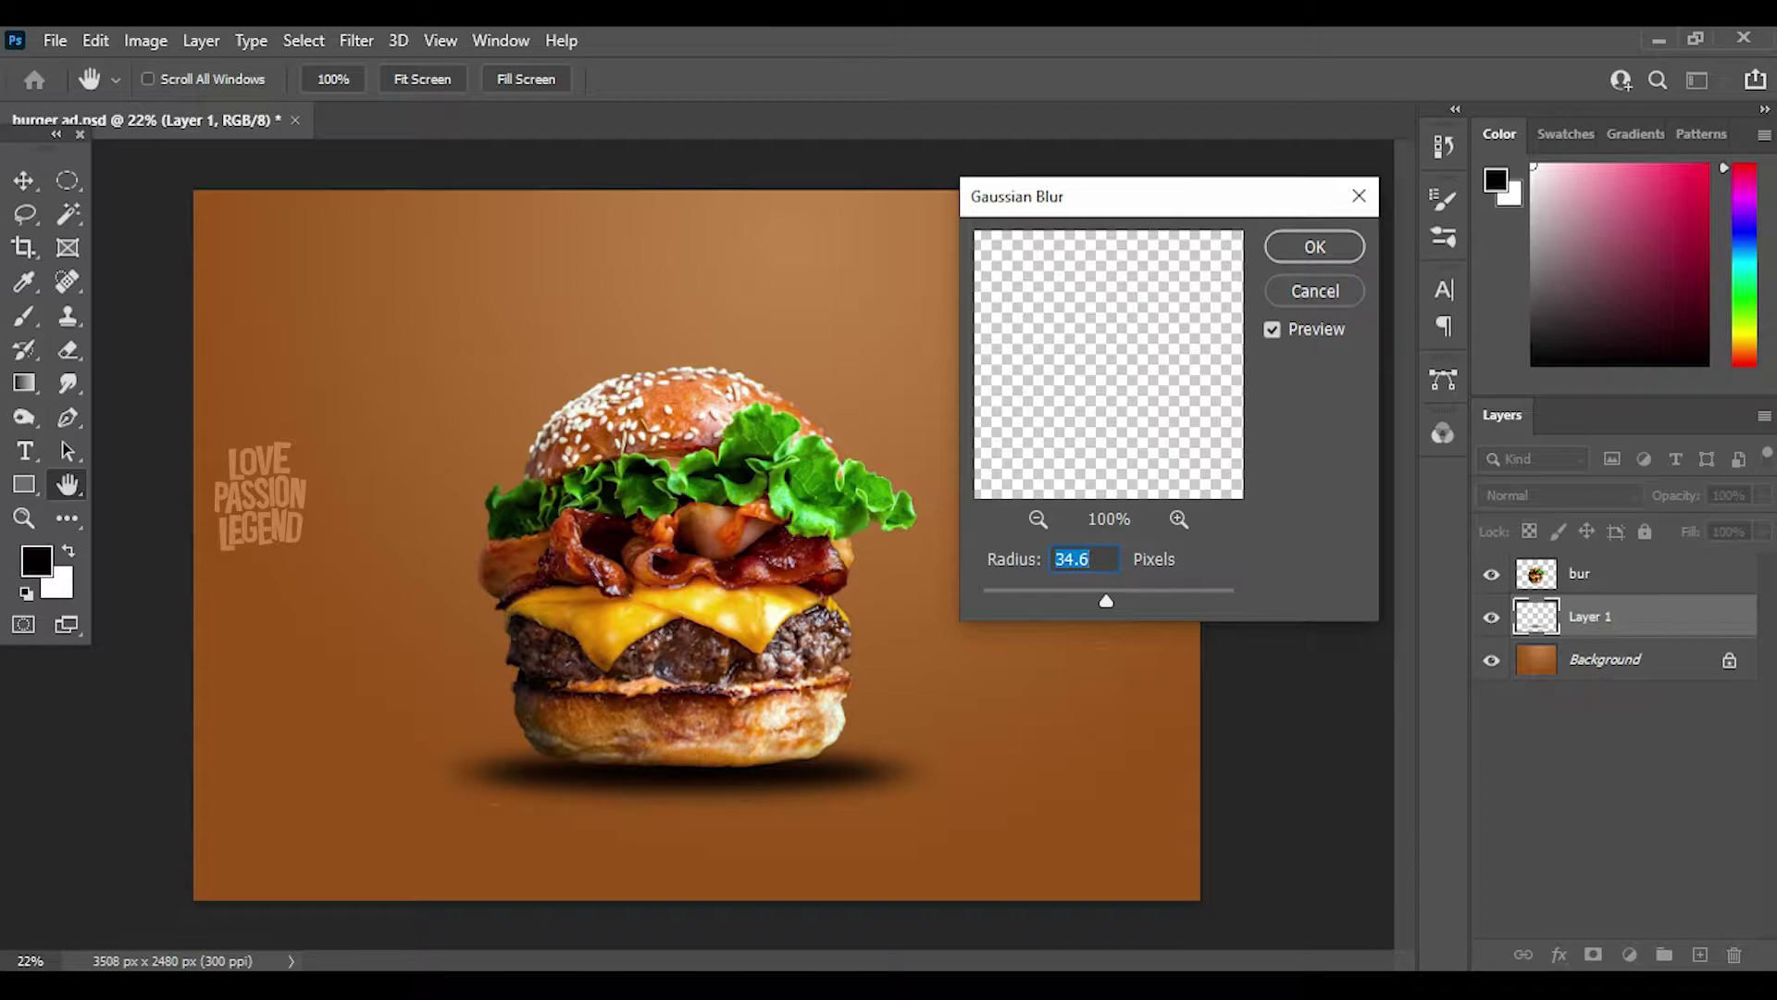
key(Return)
- Narrow the shadow with Free Transform and set its blend mode to Multiply
key(ctrl+t)
drag(944, 770, 897, 770)
mouse_move(475, 770)
mouse_down()
mouse_move(493, 740)
mouse_move(434, 735)
mouse_up()
key(Return)
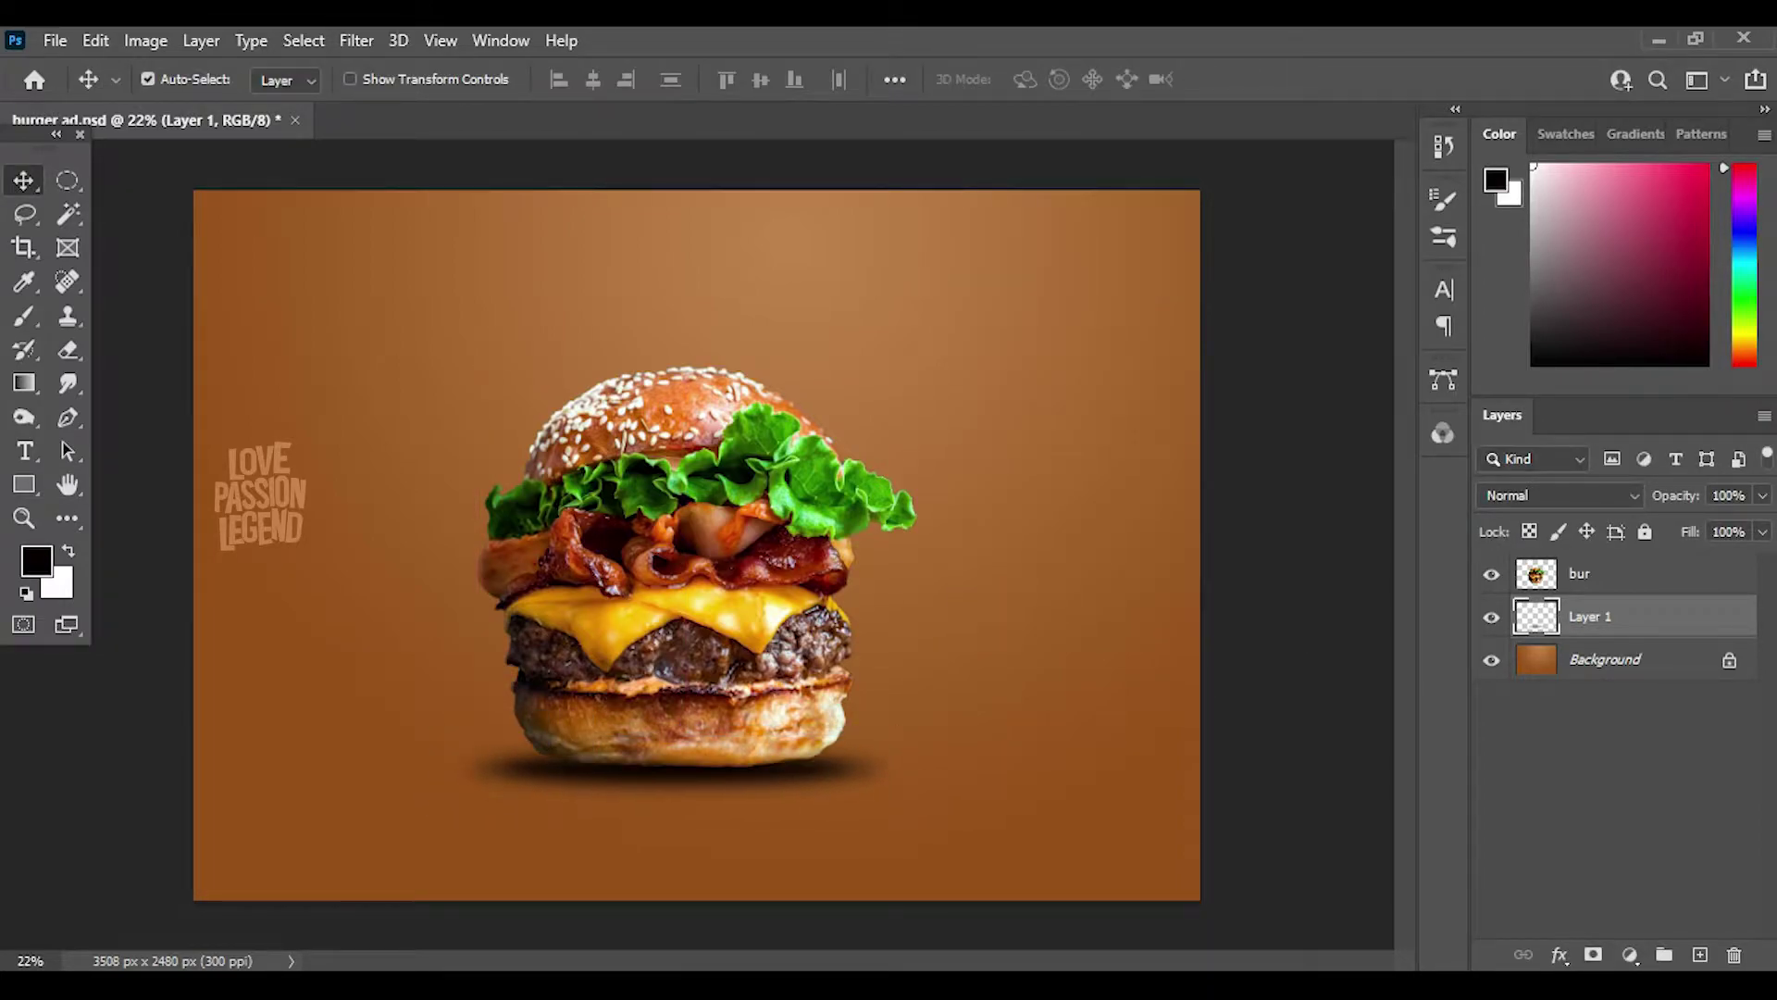
key(ctrl+t)
key(Return)
click(1559, 495)
click(1518, 408)
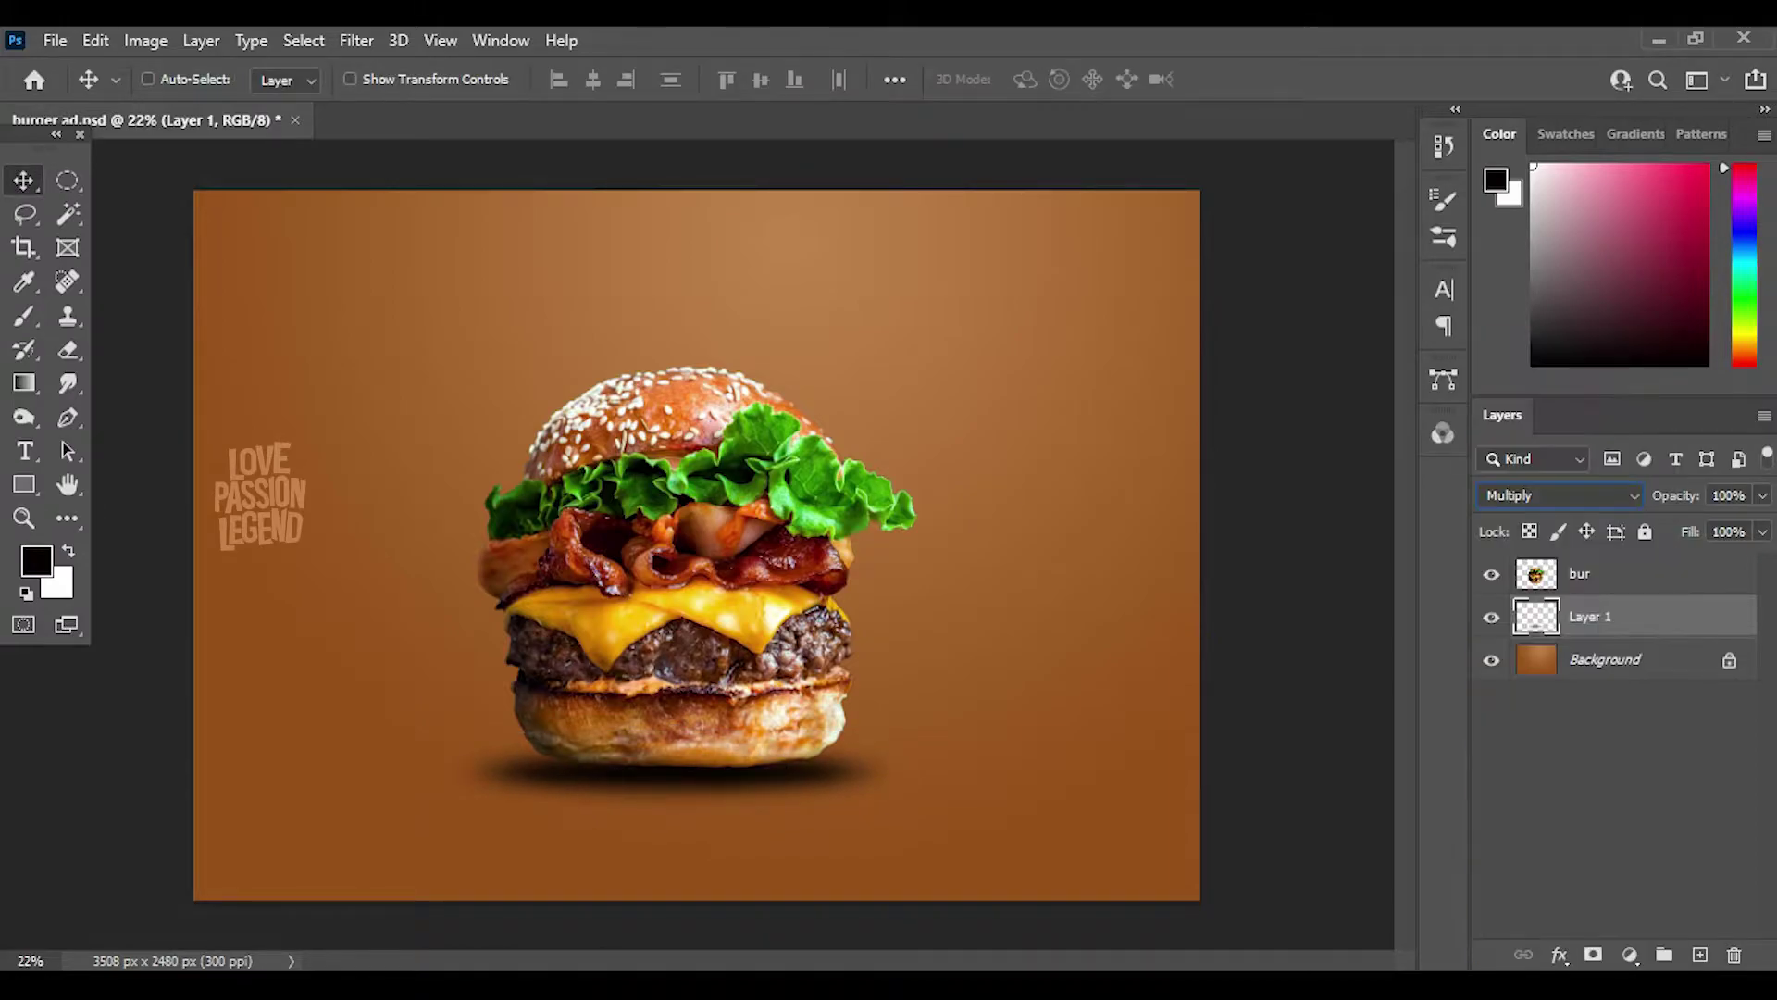
scroll(693, 551, up, 1)
key(ctrl+t)
key(Return)
- Apply another Motion Blur to the shadow, stretch it wider under the burger, and save
click(356, 40)
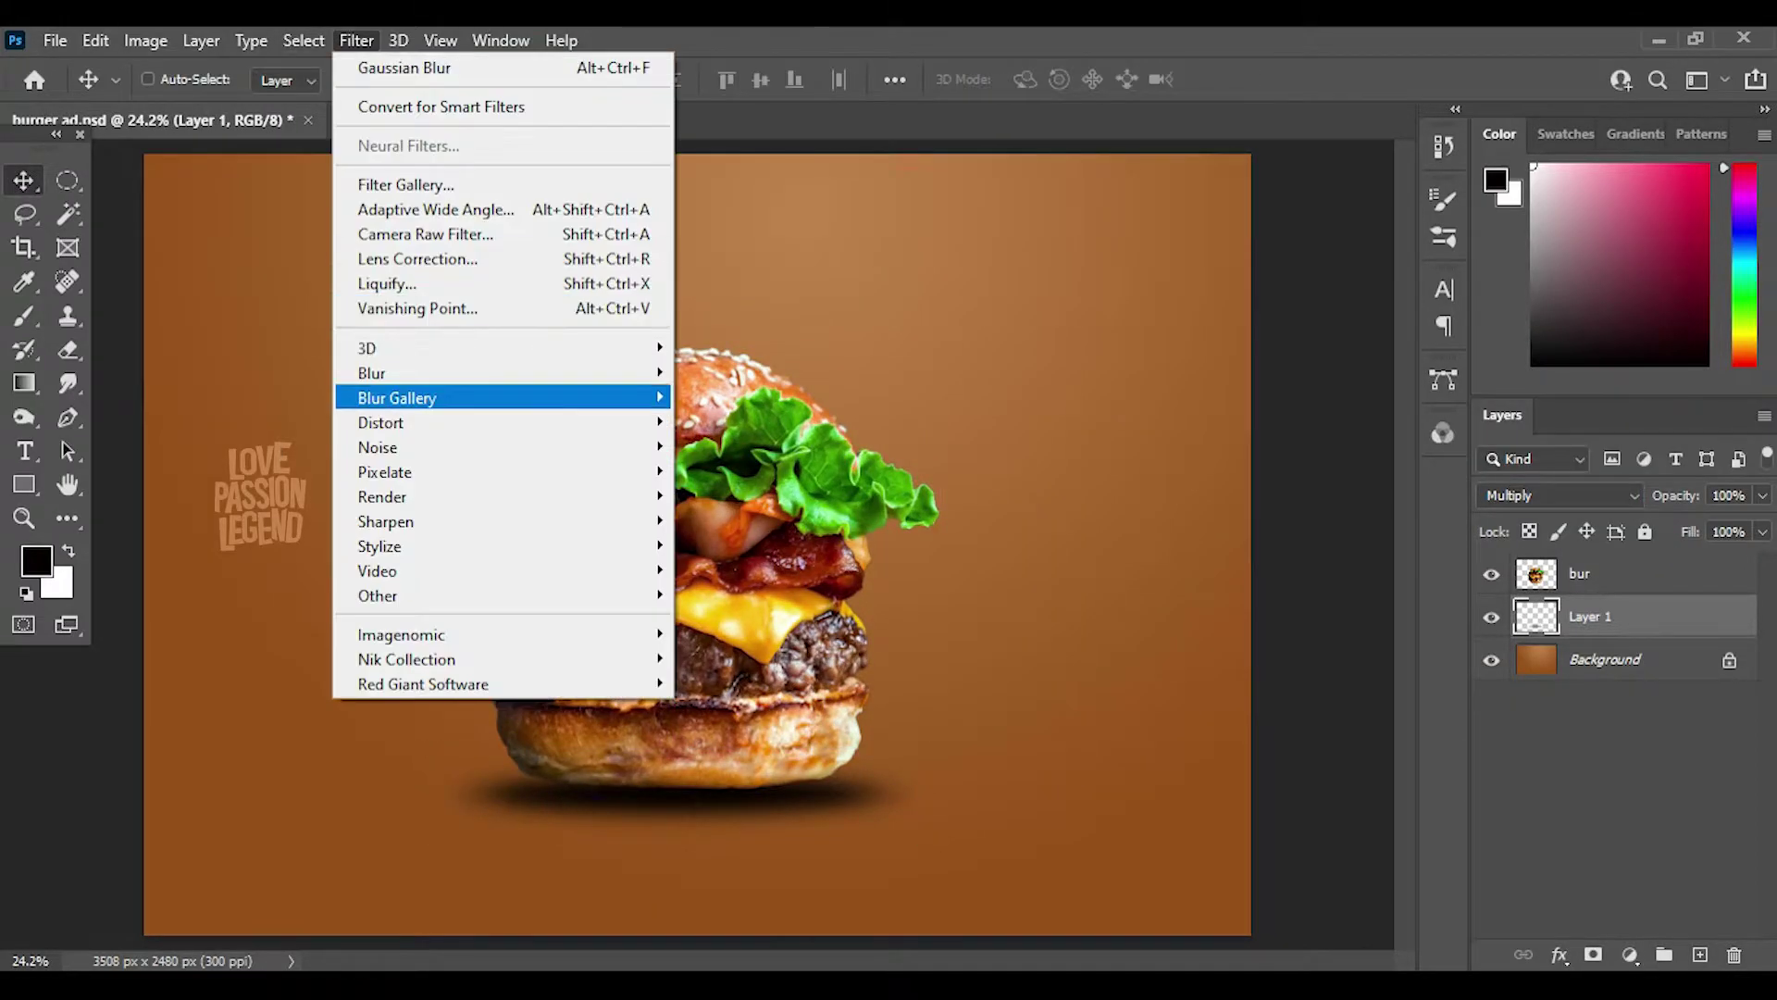
click(745, 468)
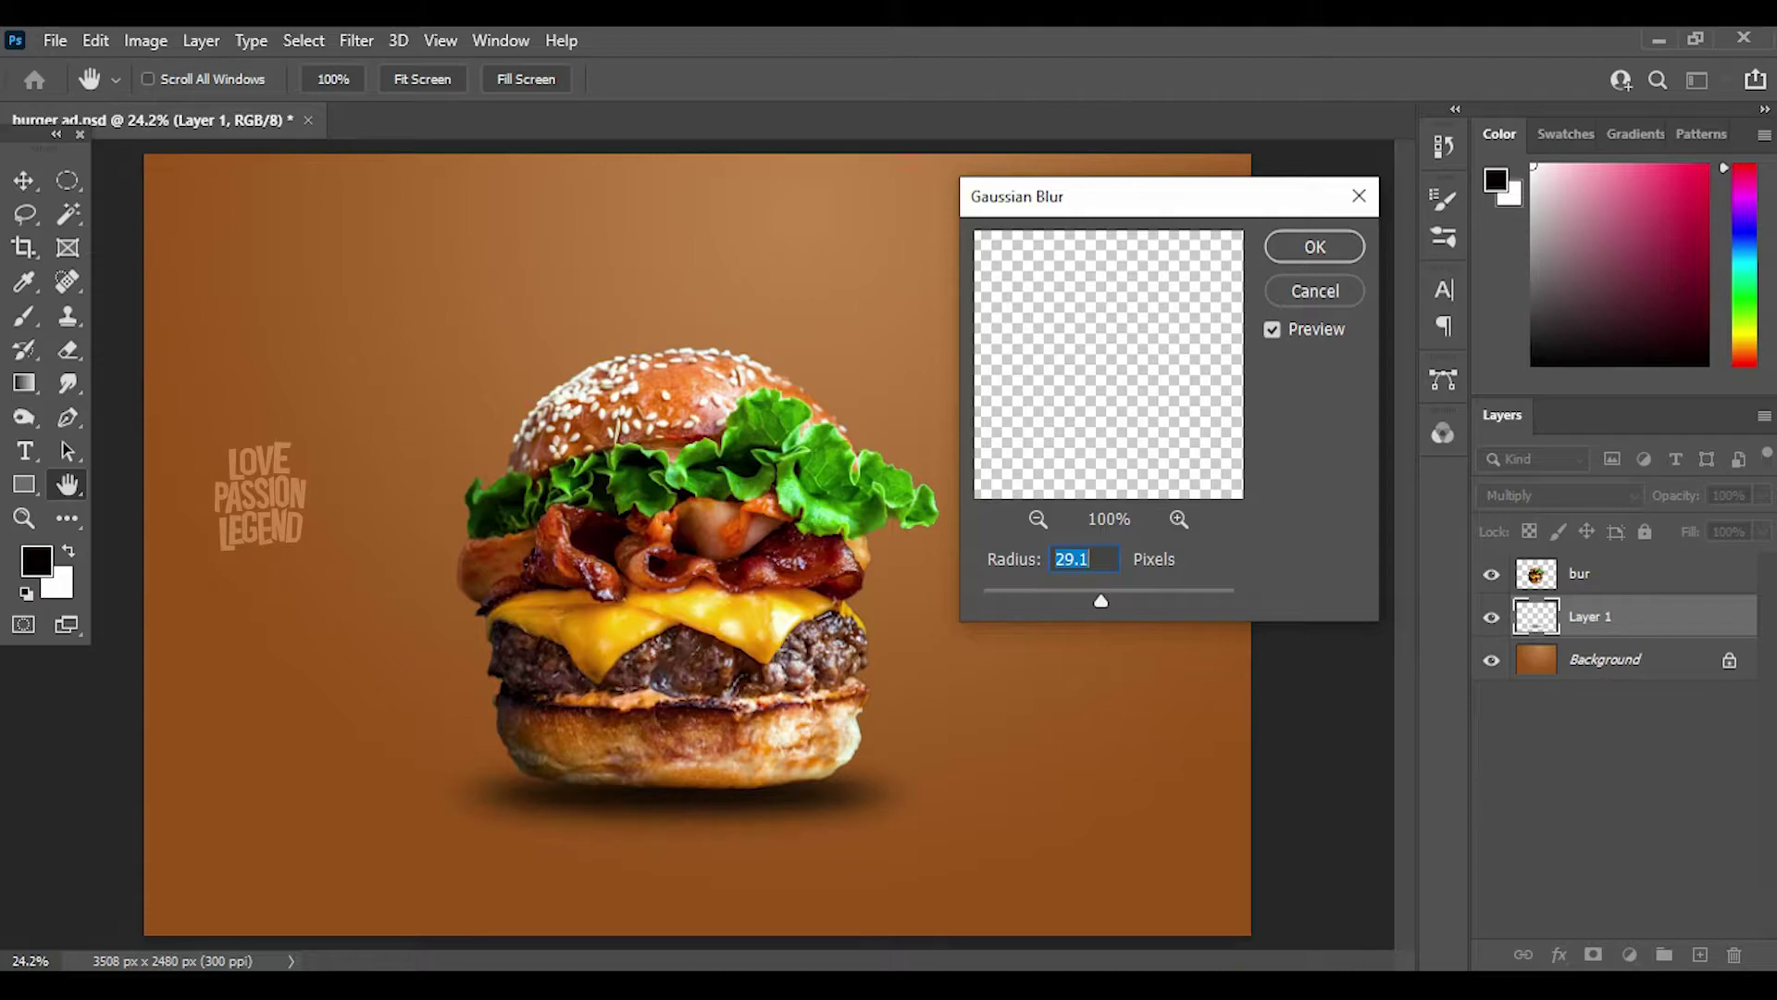
key(Escape)
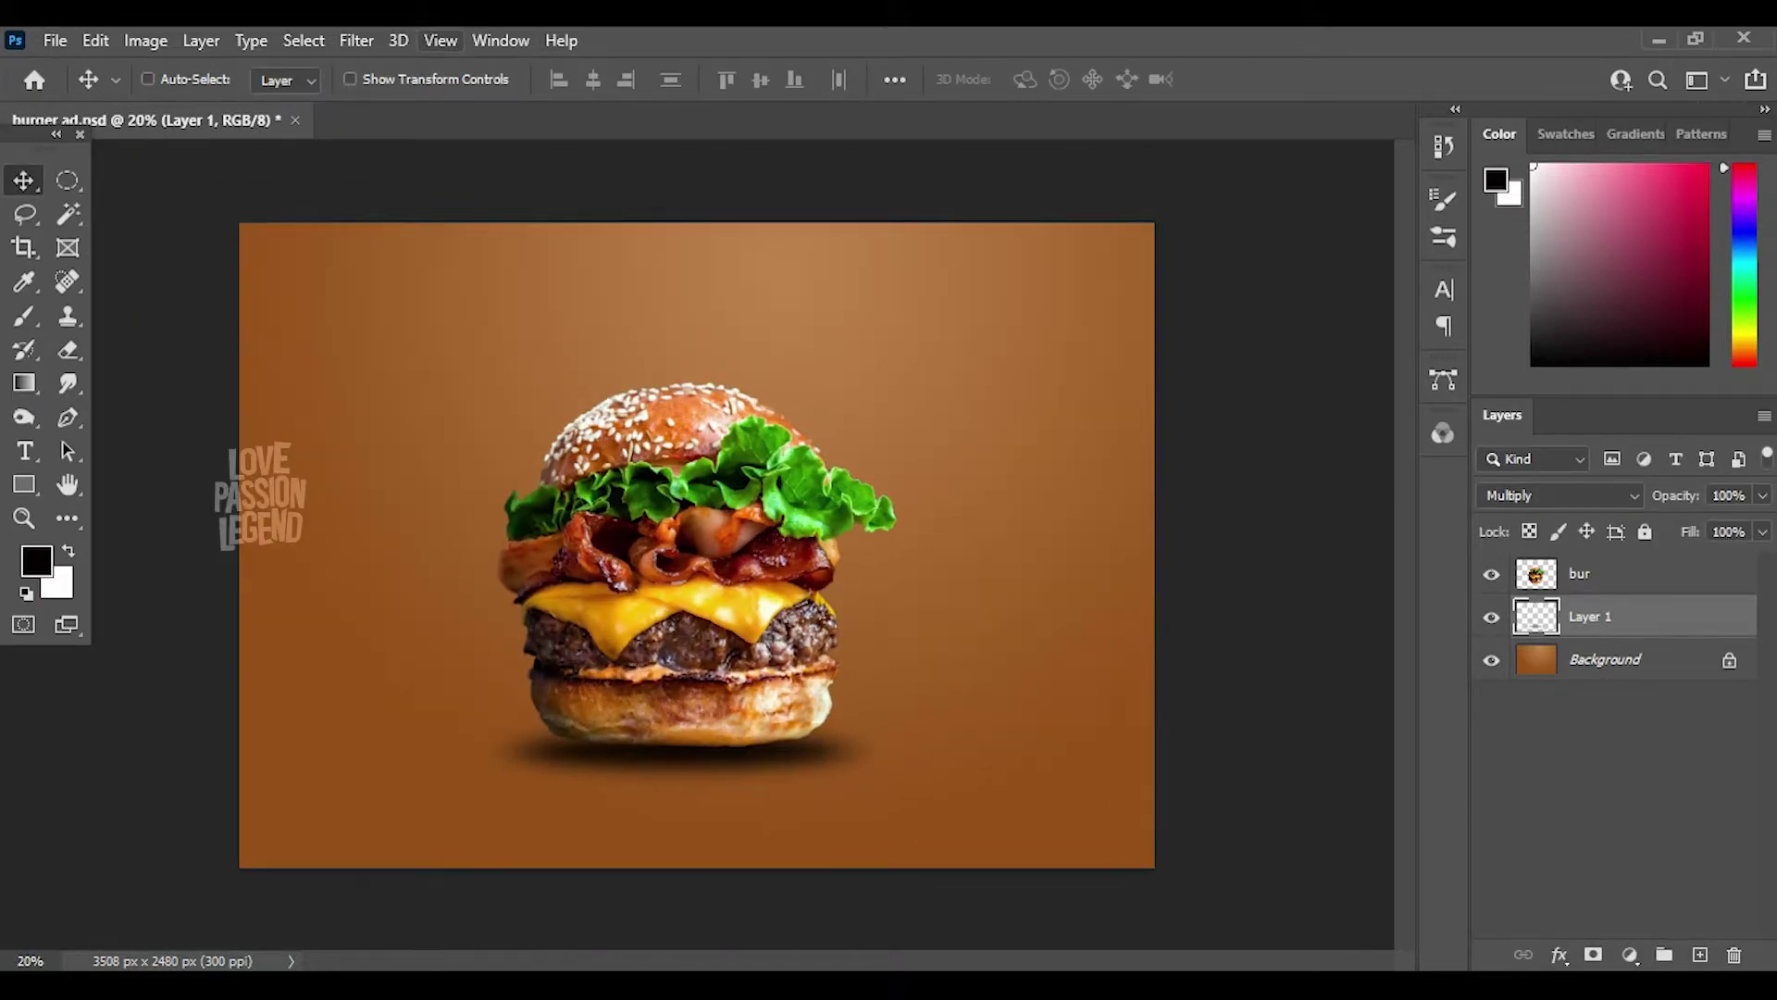
click(357, 40)
click(731, 519)
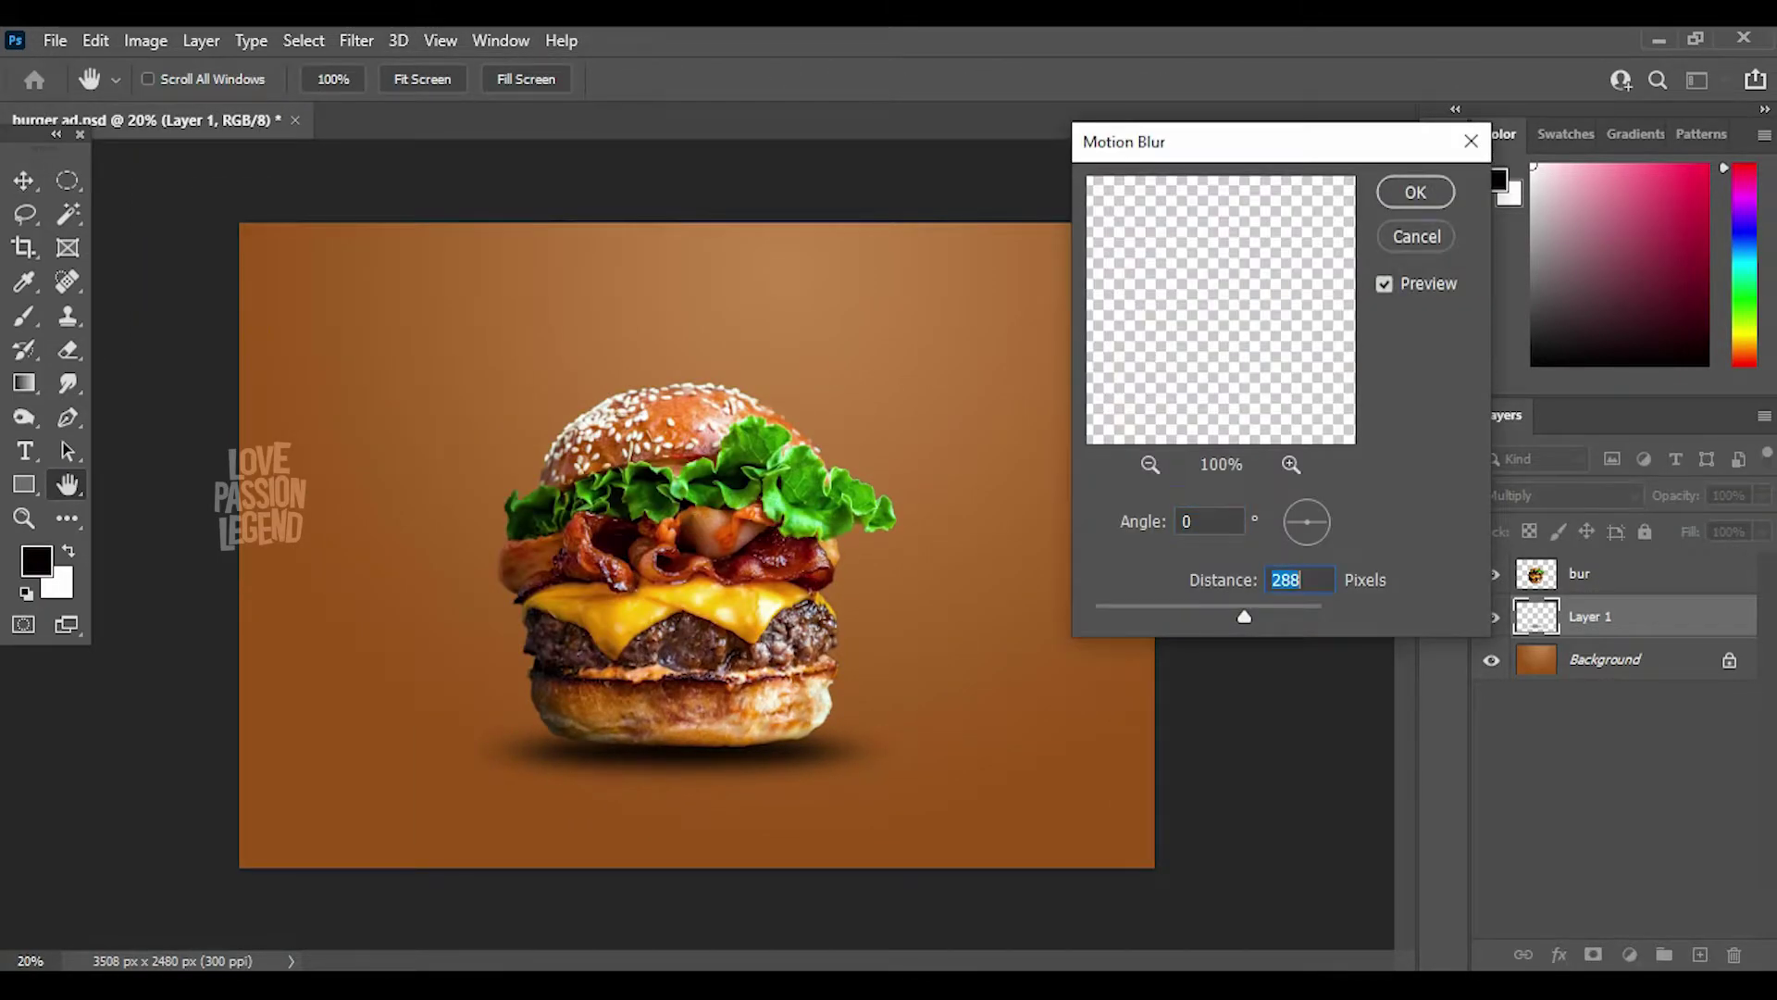
key(Return)
key(ctrl+t)
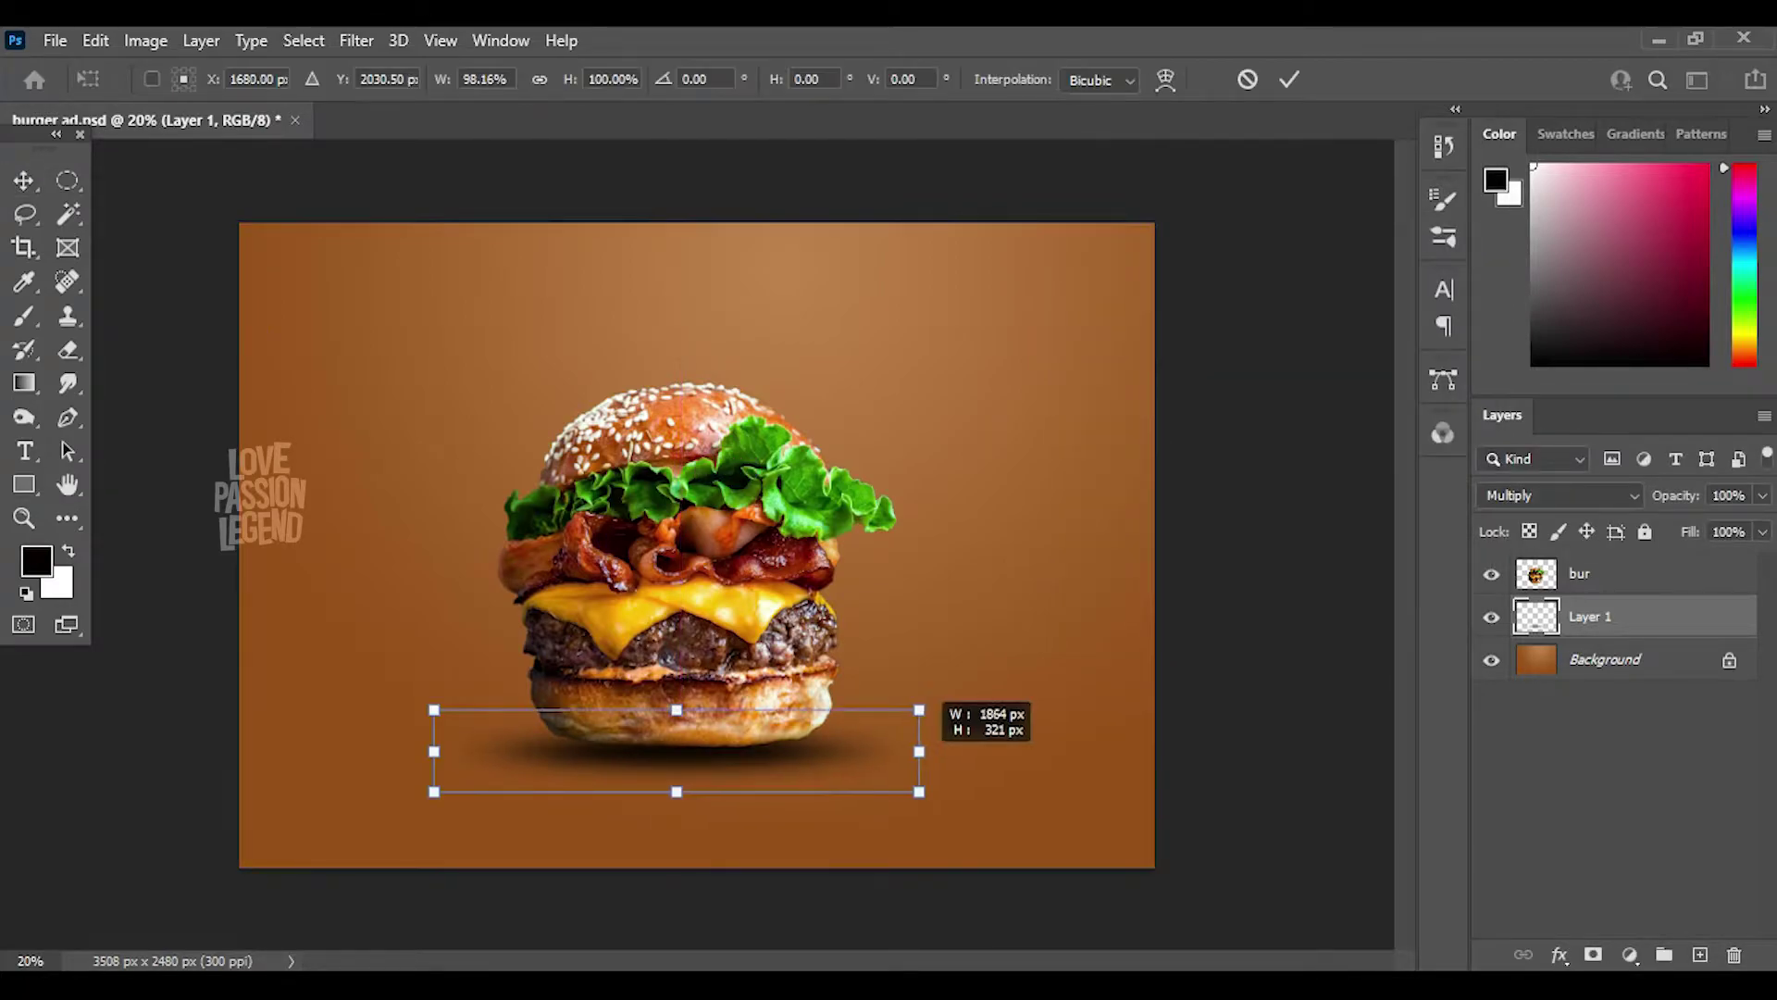
drag(932, 751, 919, 751)
key(Return)
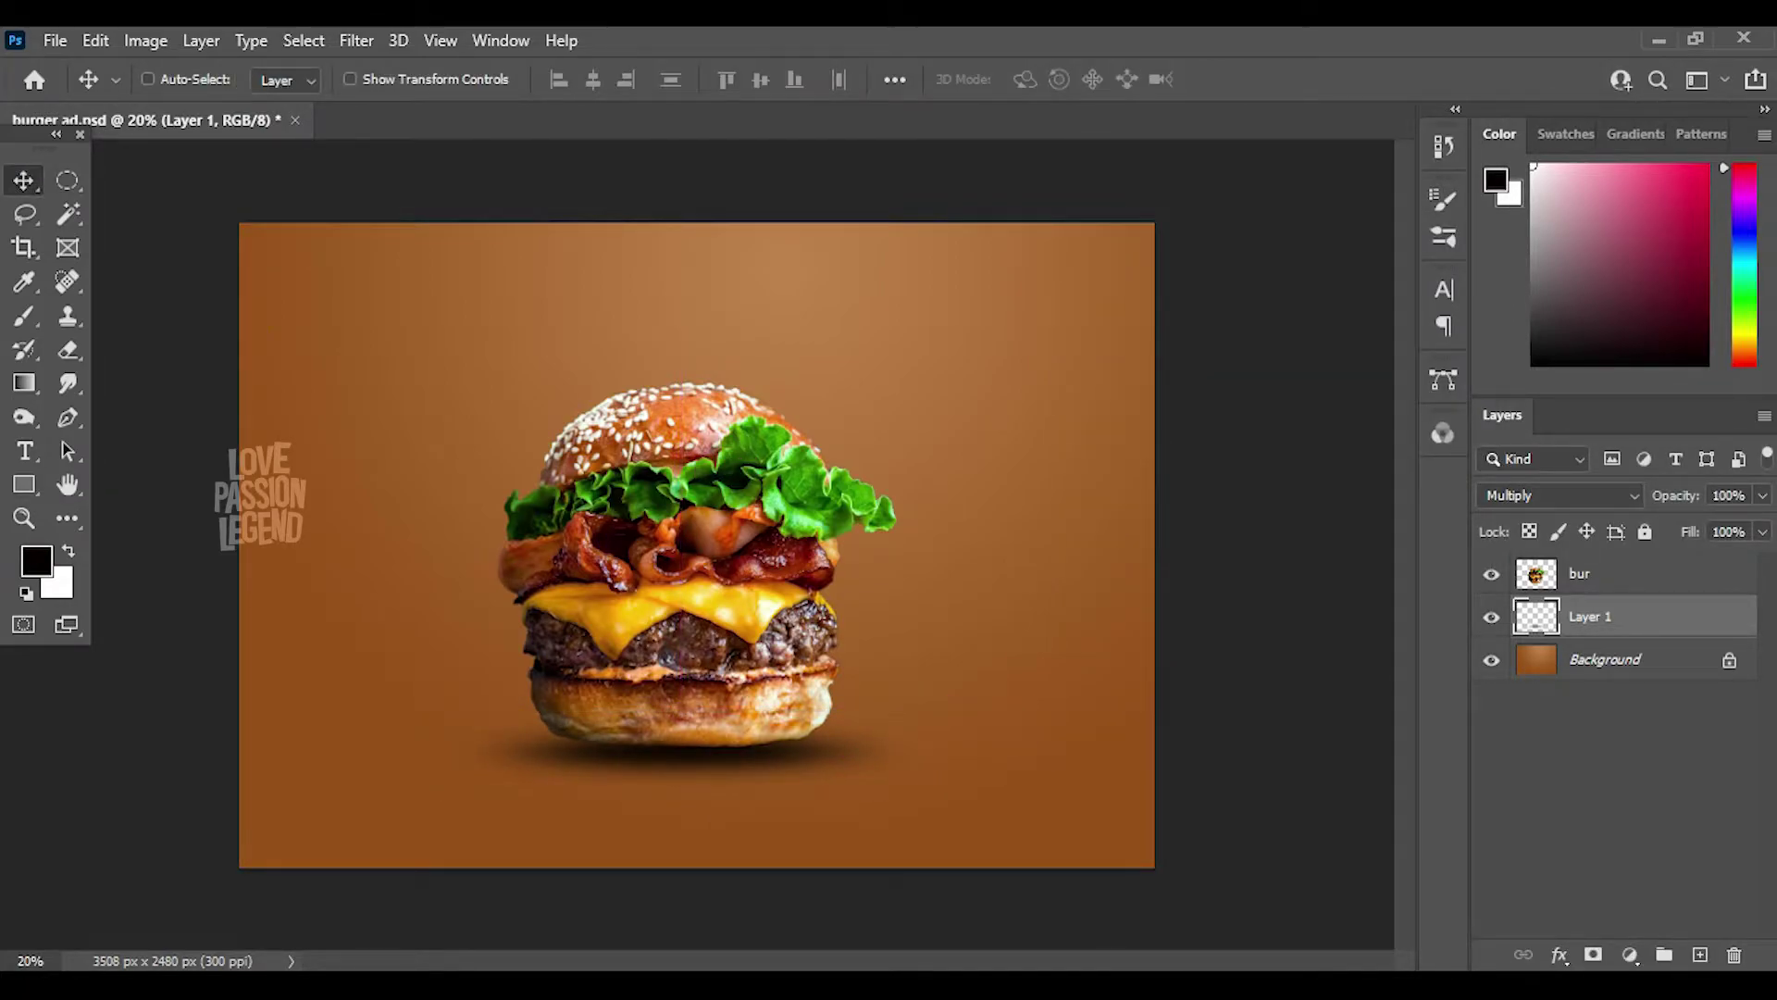
key(ctrl+s)
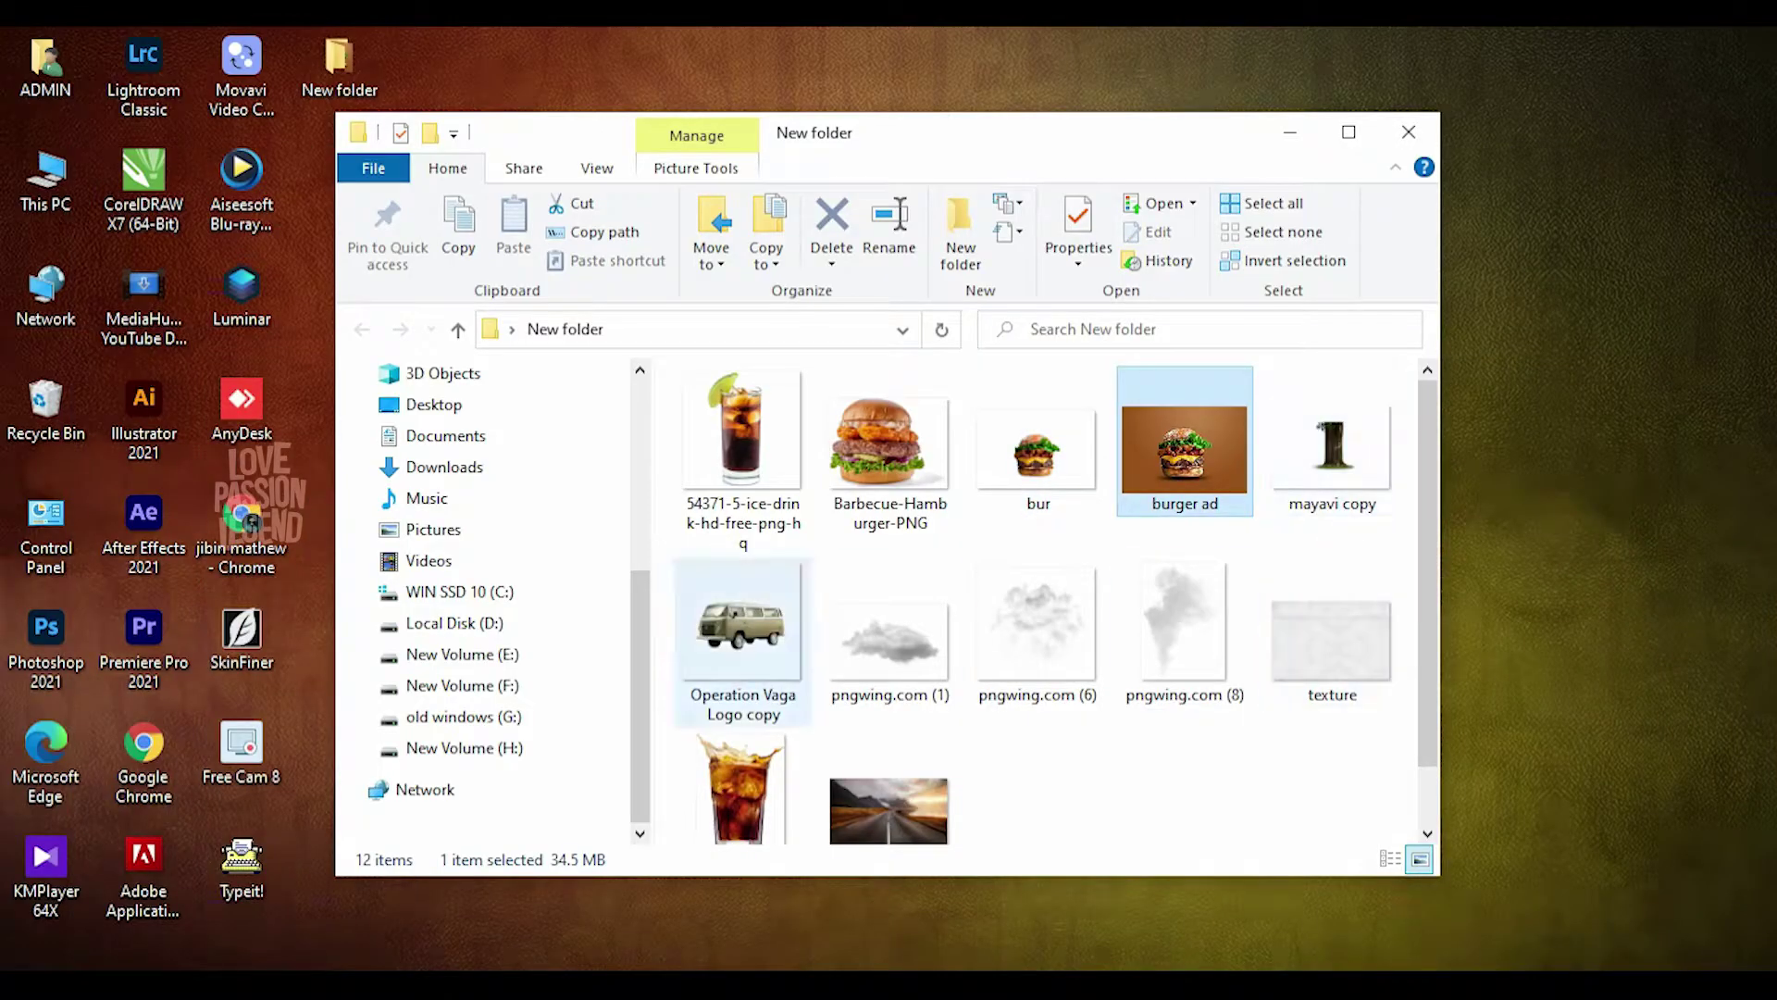
- Place the smoke image over the burger in Normal mode at 23% opacity
scroll(740, 565, down, 1)
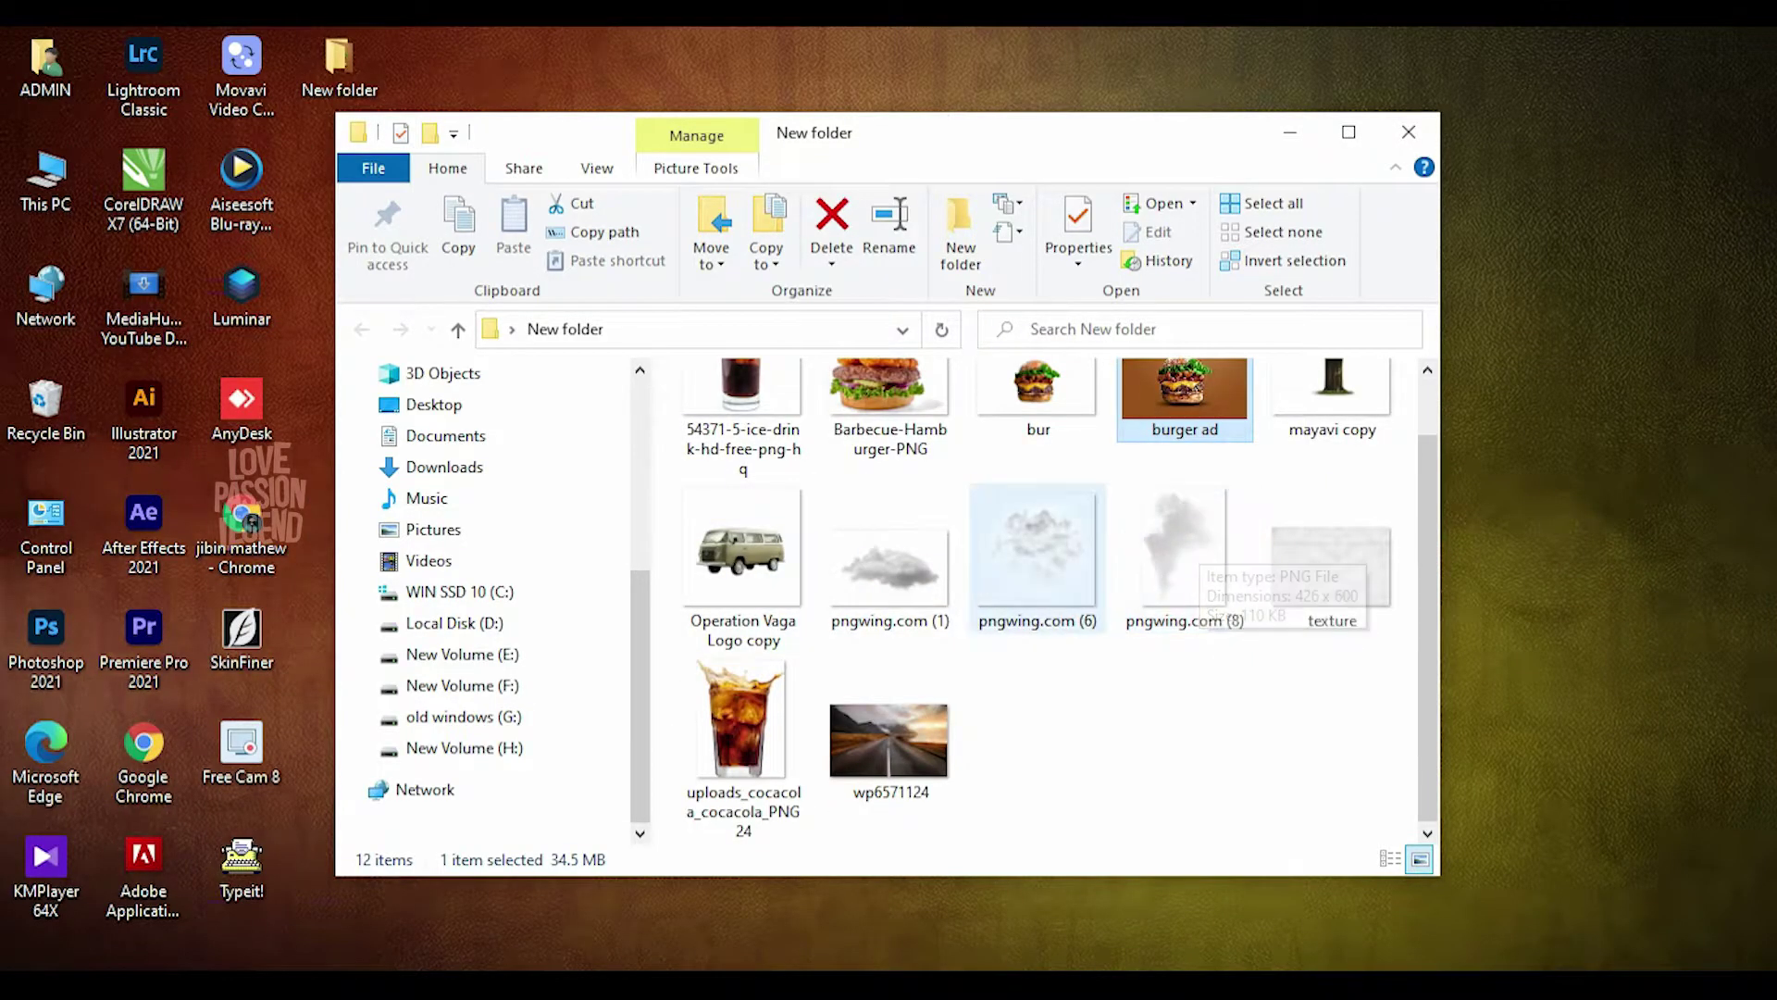
drag(1185, 556, 696, 546)
key(Return)
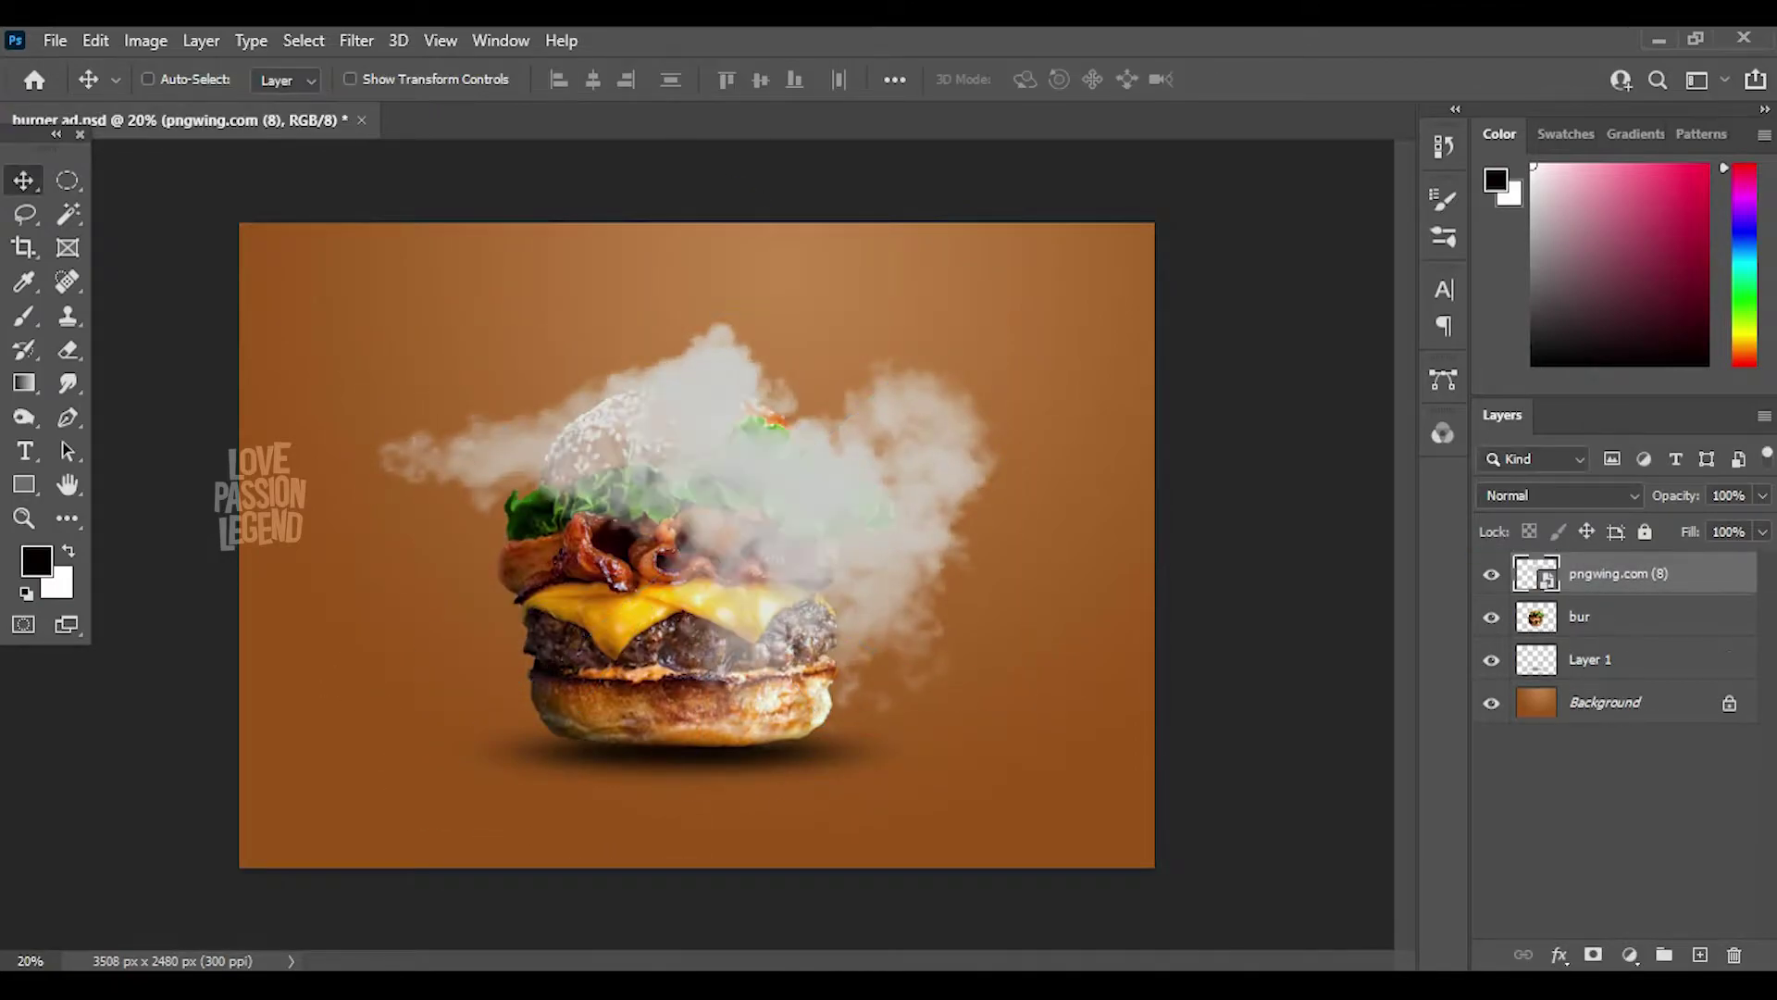
drag(704, 482, 925, 445)
click(1559, 495)
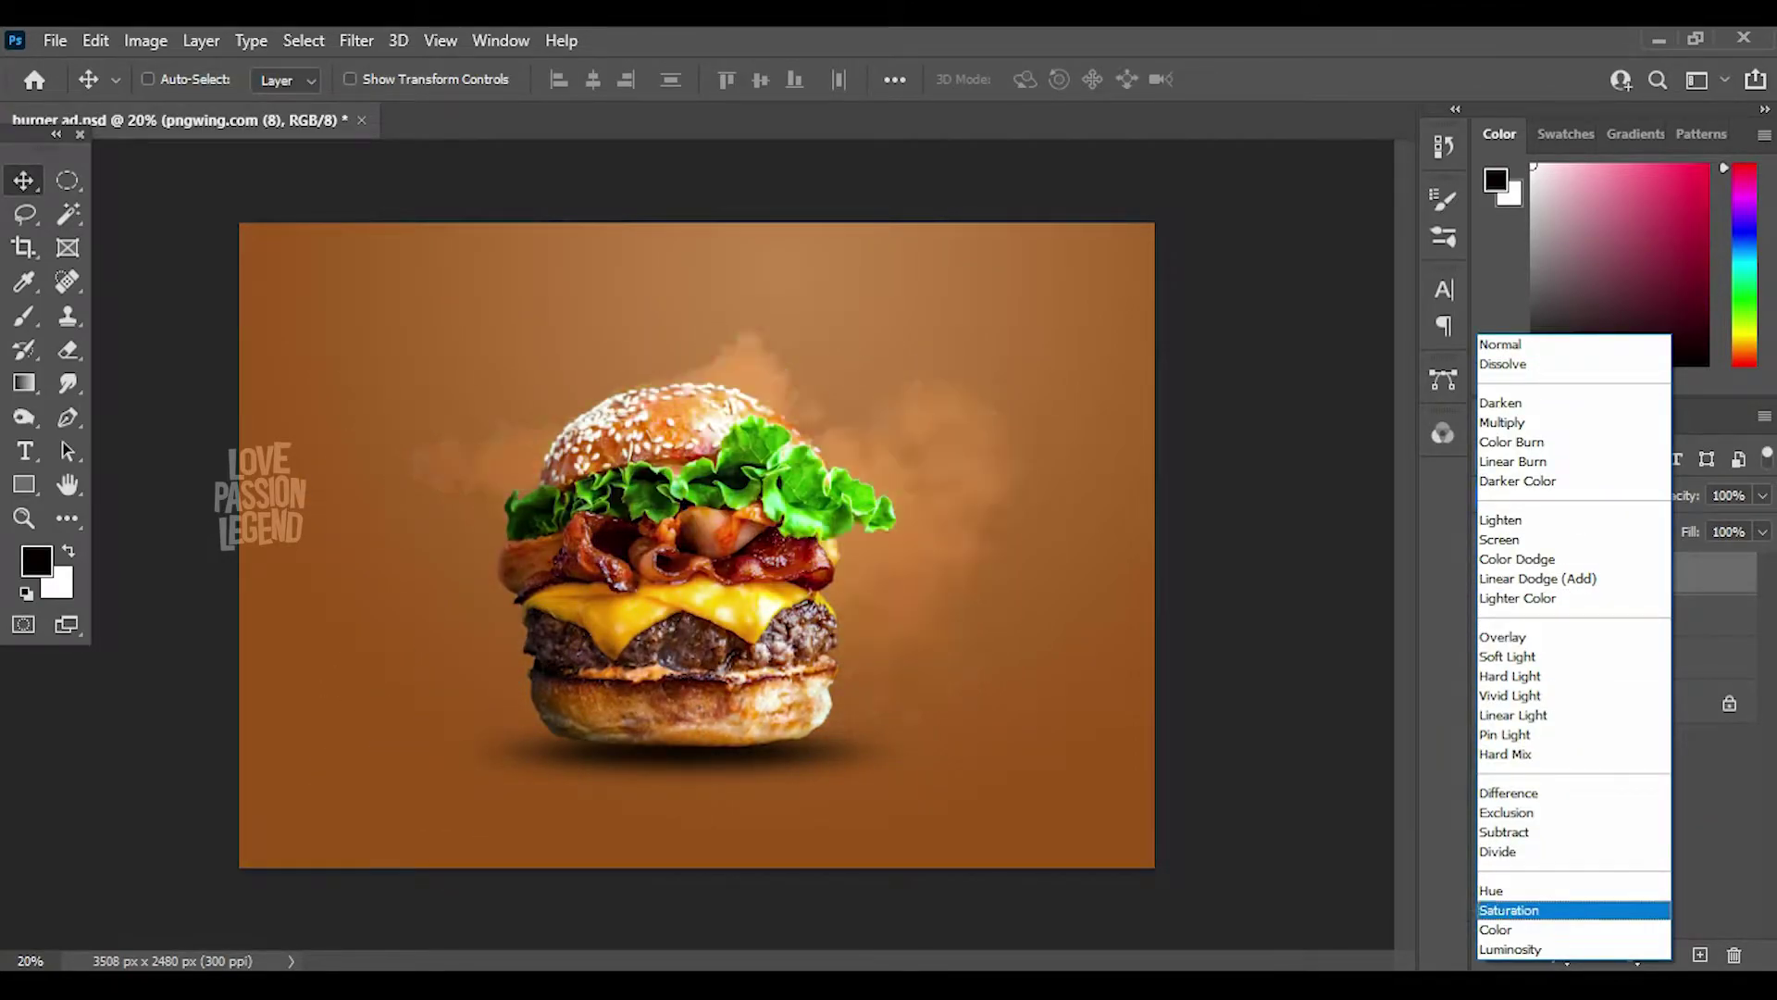
key(Escape)
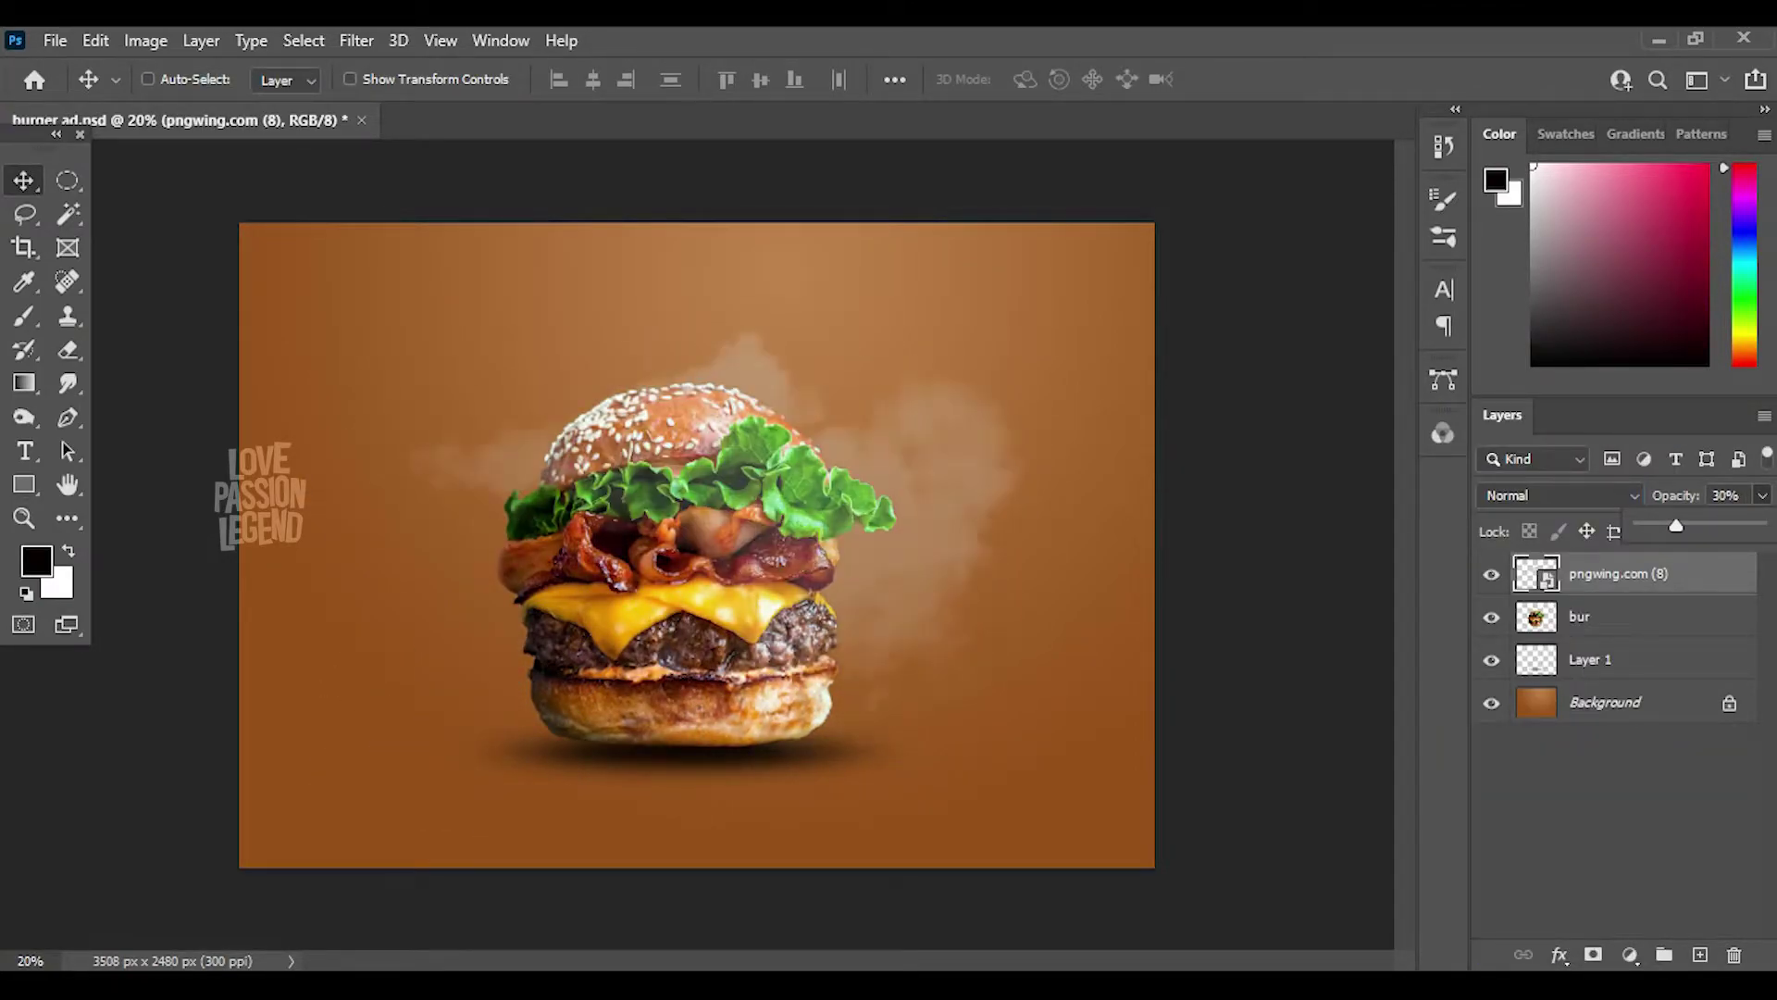
drag(1654, 526, 1666, 526)
- Rasterize the smoke layer and set the Eraser brush size to 464
key(e)
key(Return)
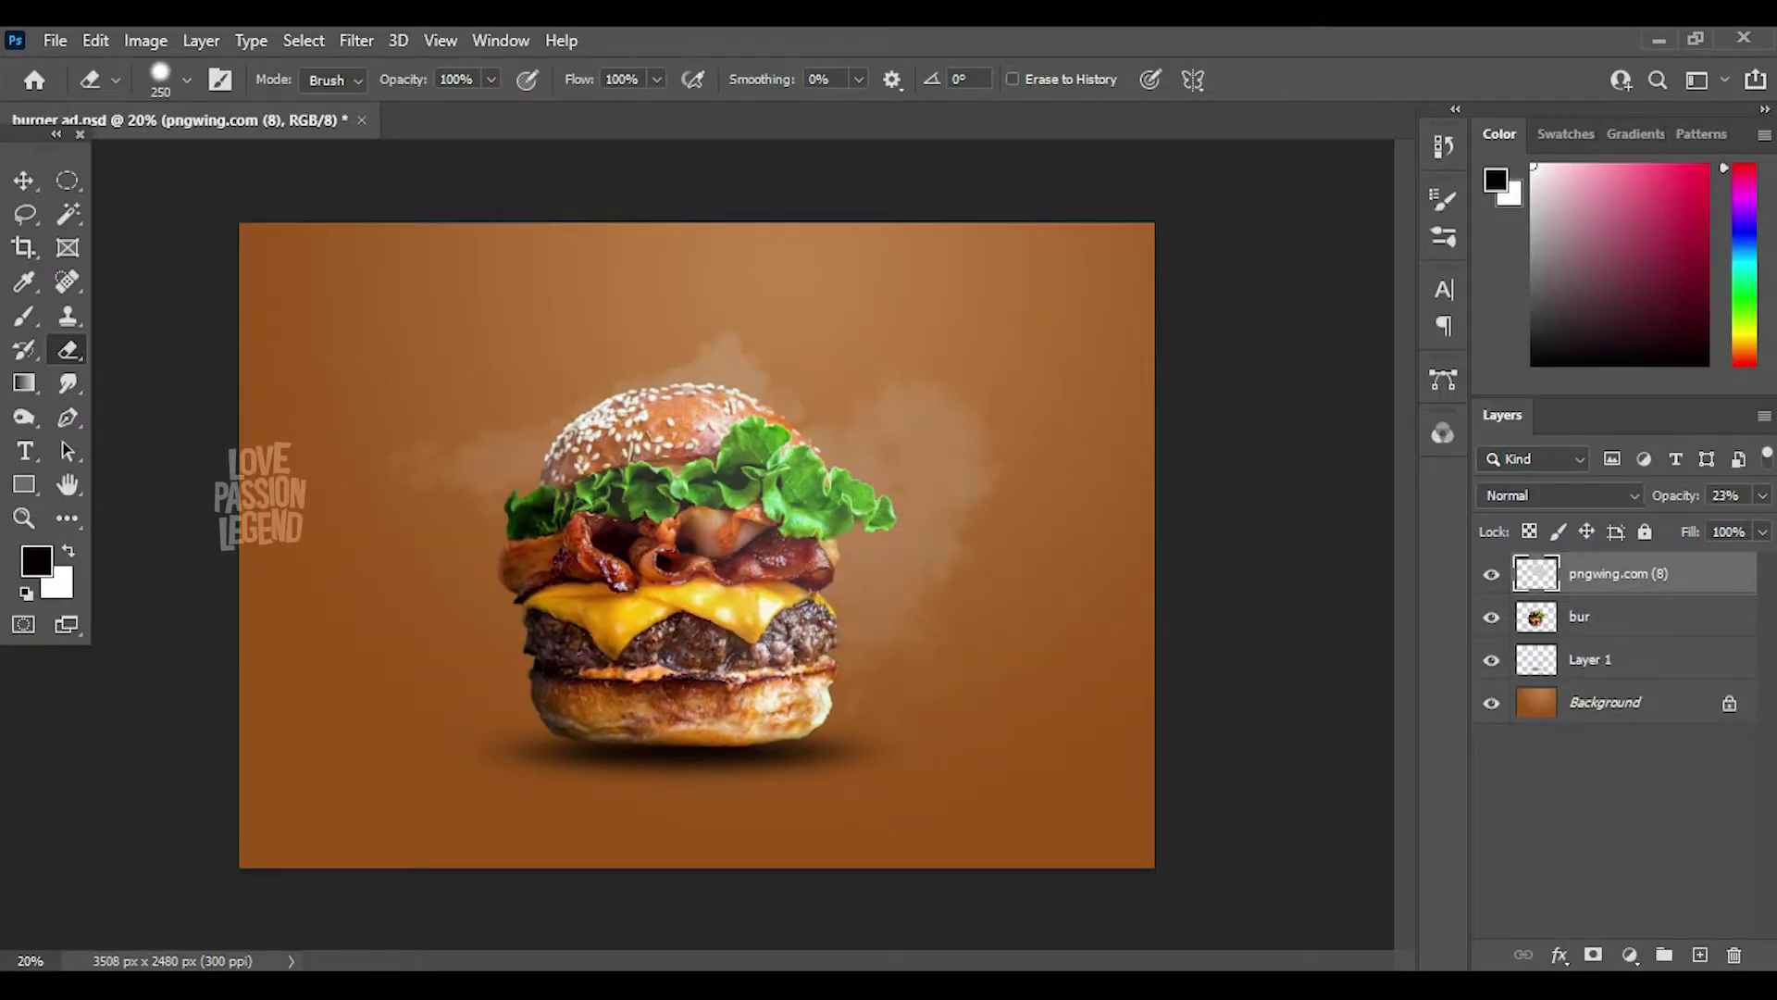
right_click(654, 465)
text(464)
key(Return)
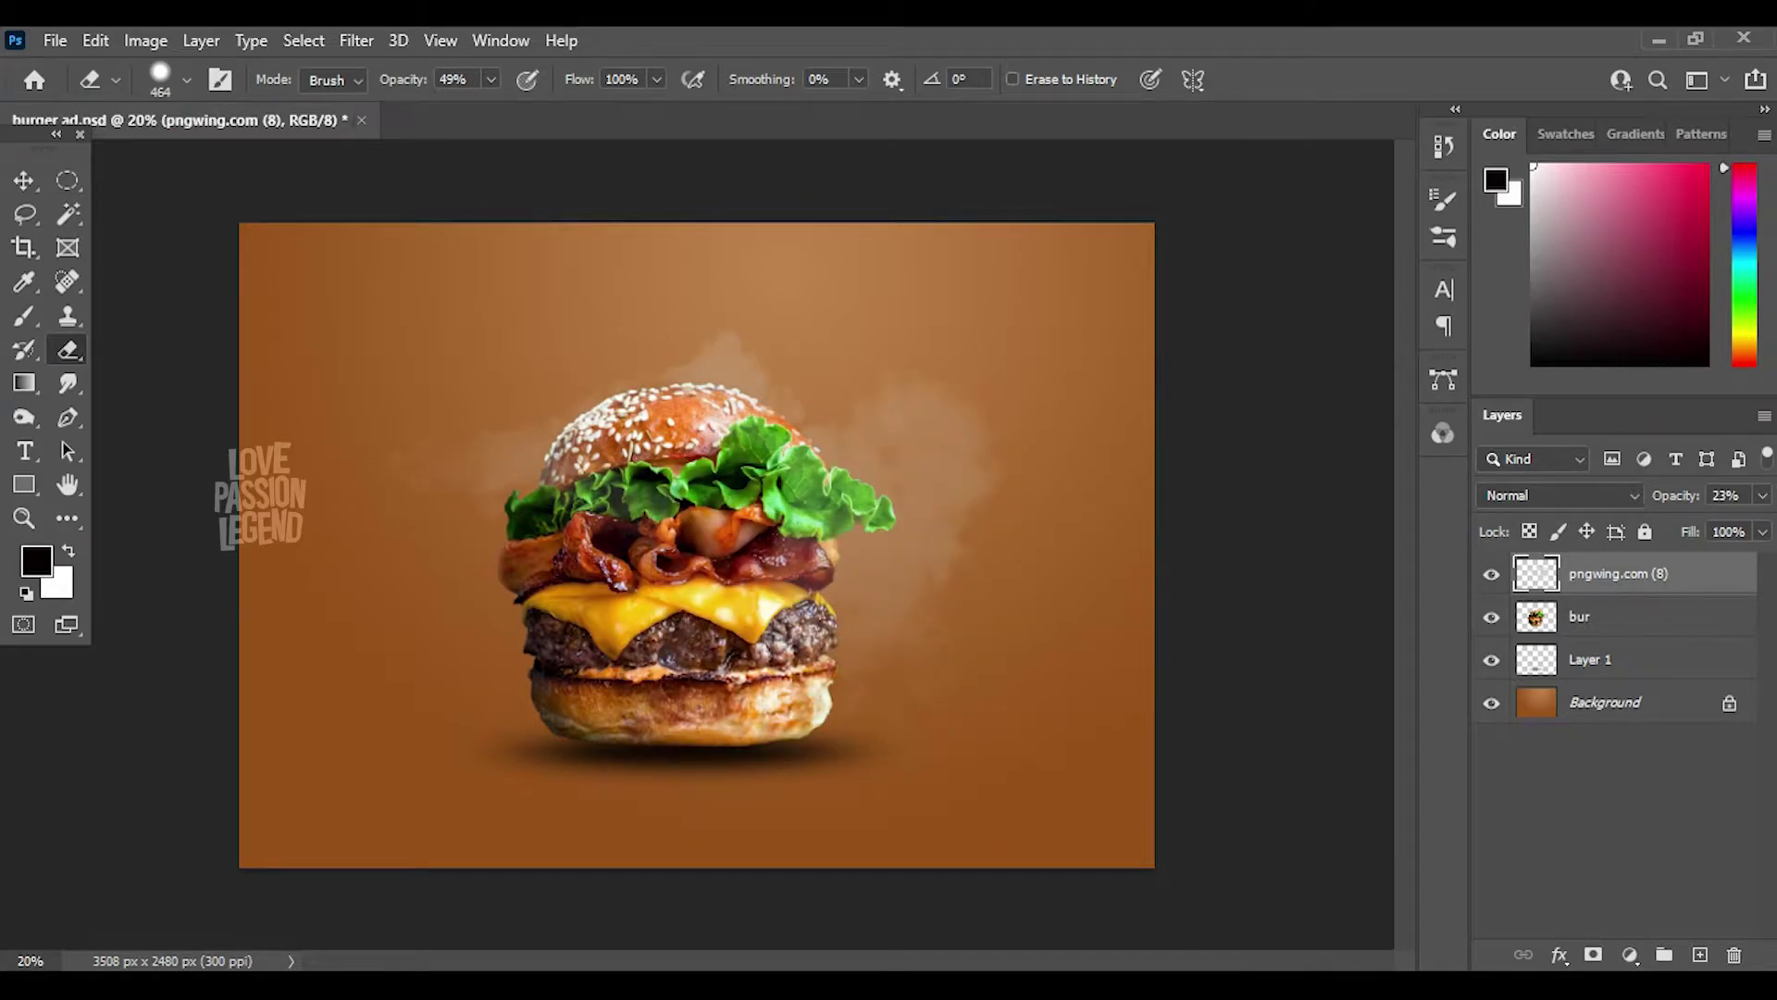
- Duplicate the smoke layer, move the copy left, and shrink and flip it
key(v)
key(ctrl+j)
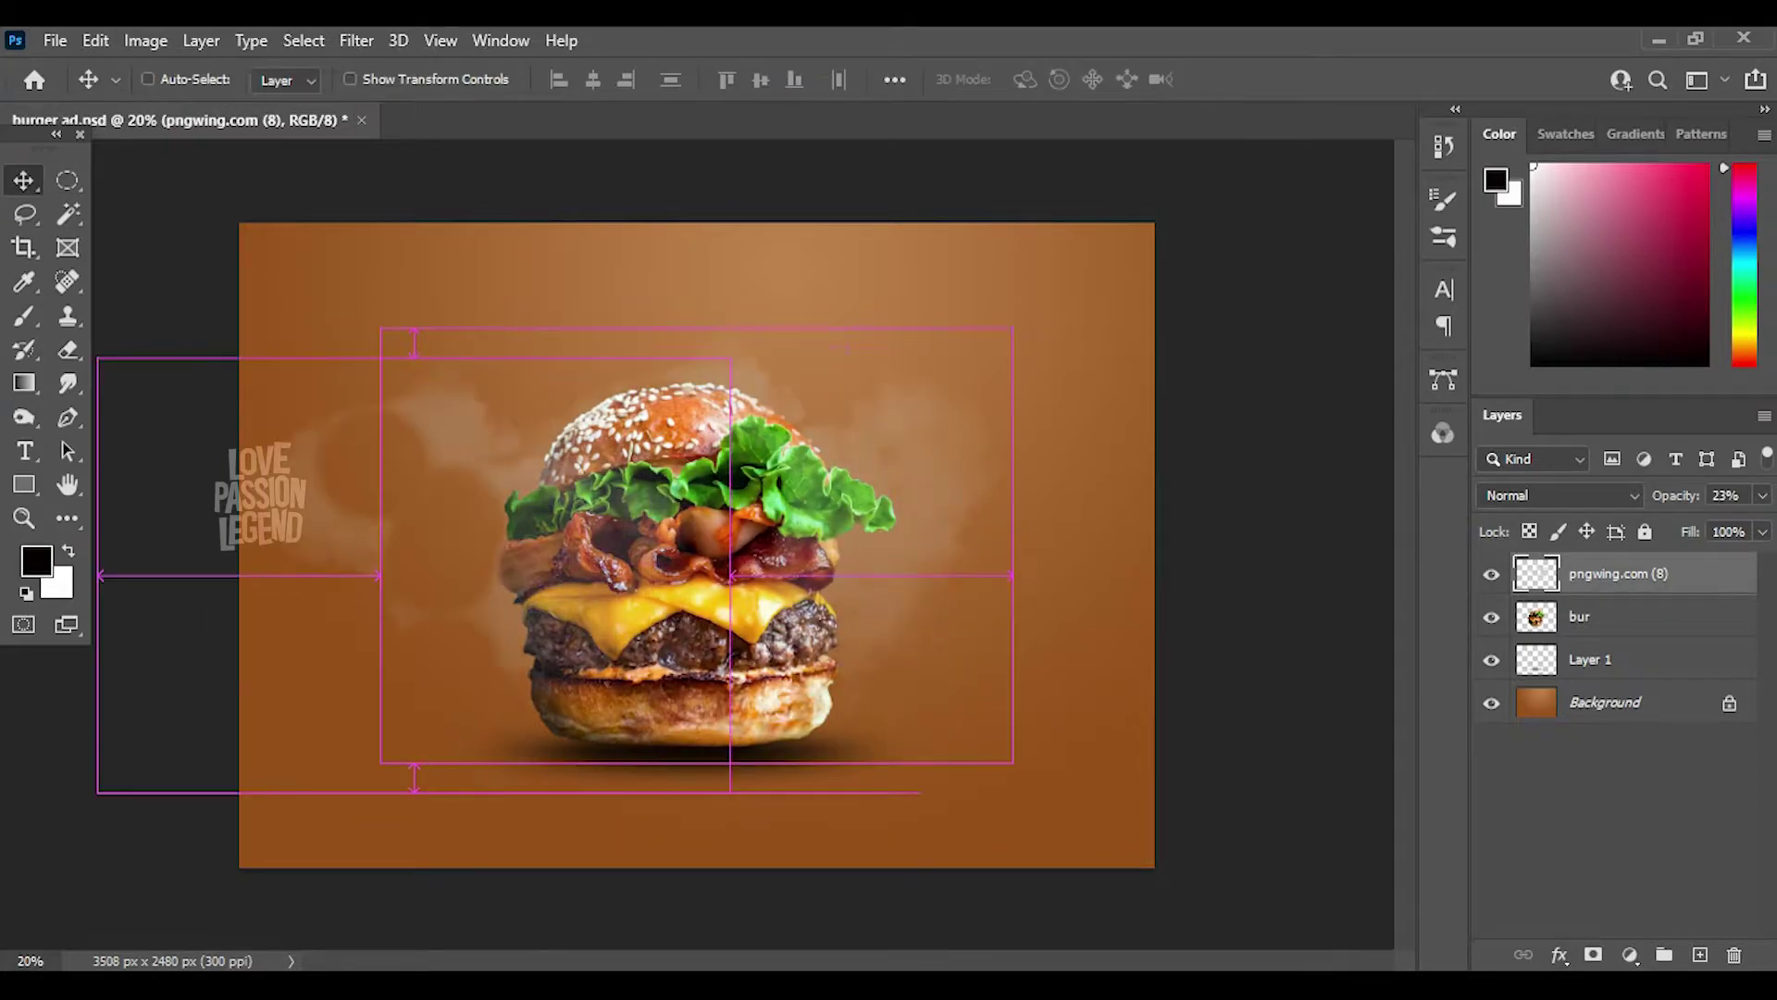
key(ctrl+t)
right_click(489, 484)
click(555, 920)
drag(550, 405, 727, 412)
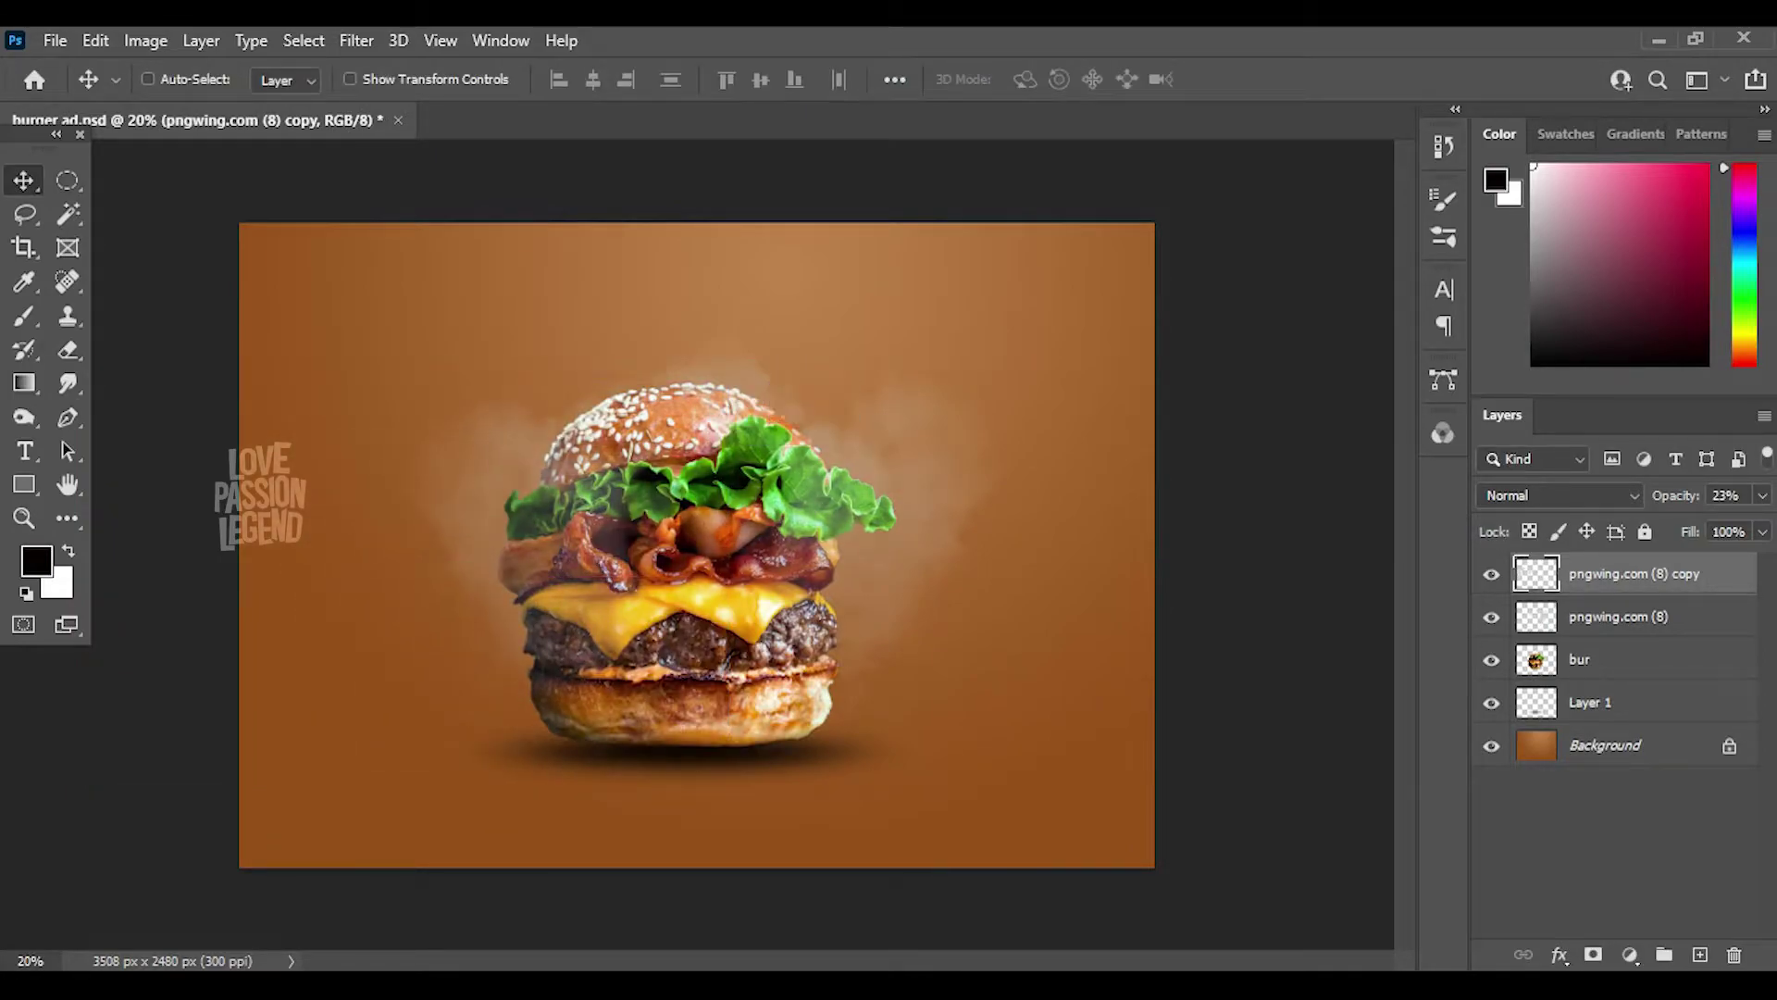
key(ctrl+t)
mouse_move(1023, 345)
mouse_down()
mouse_move(1028, 293)
mouse_move(852, 385)
mouse_up()
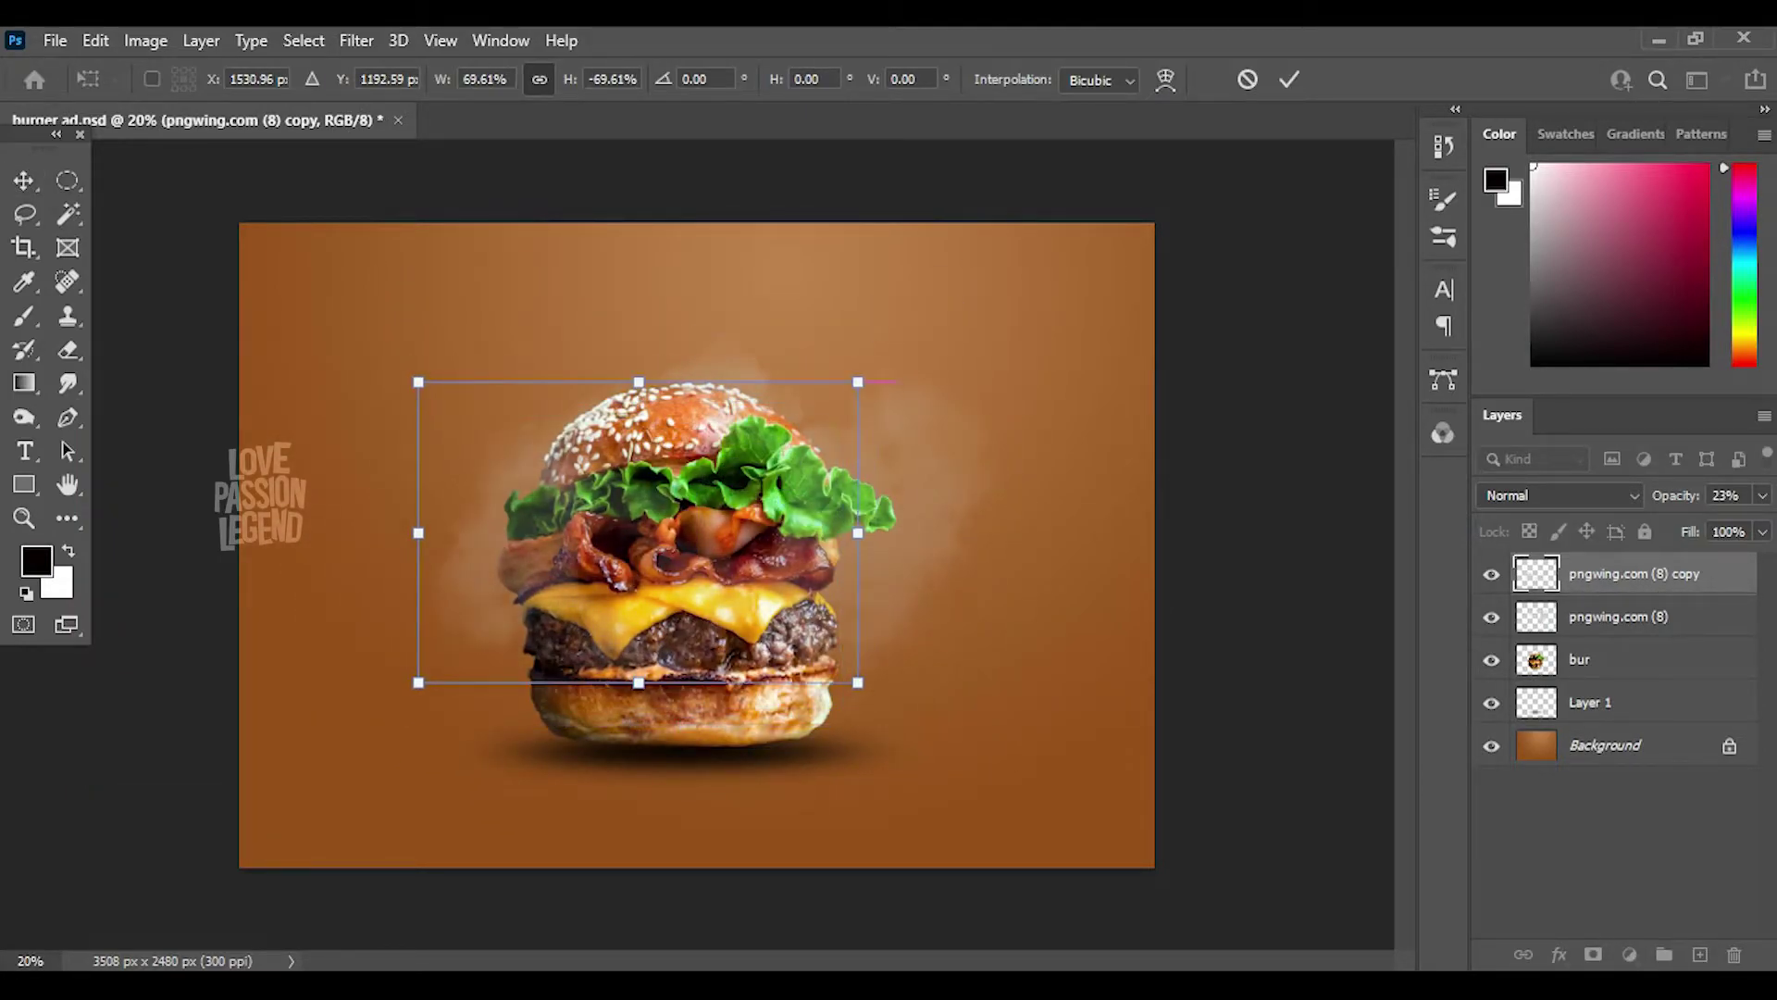
key(Return)
key(e)
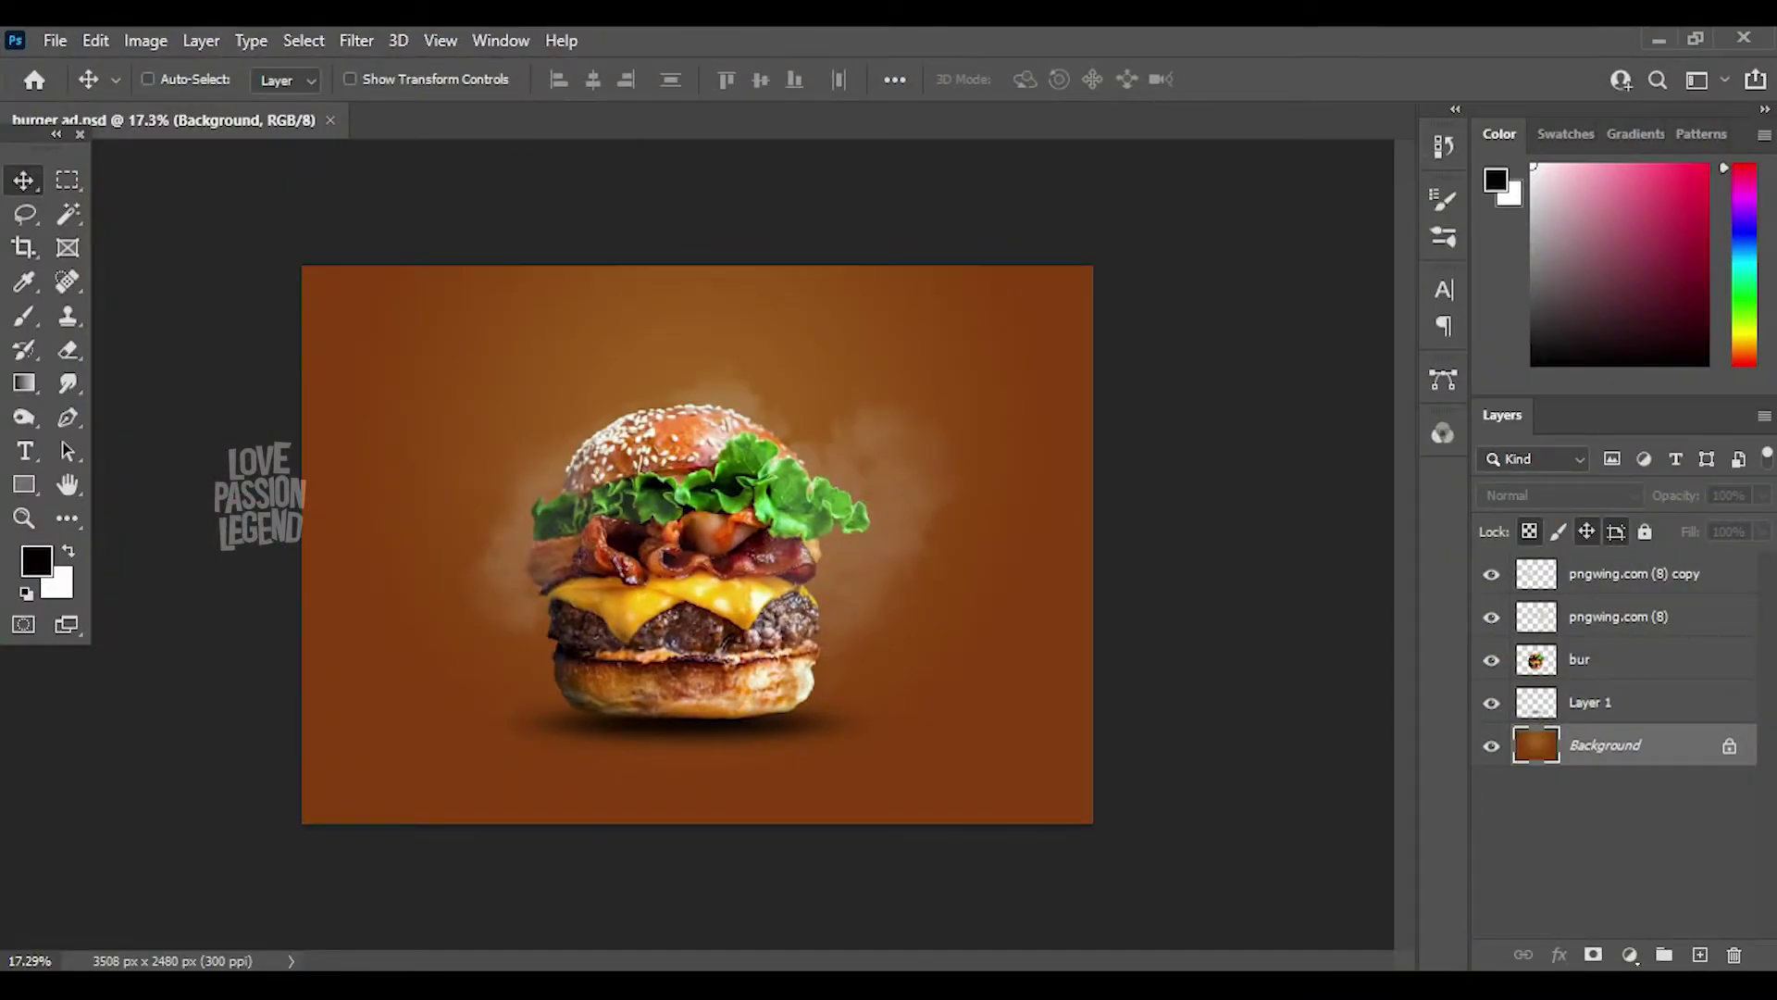
- Stretch the placed texture across the whole canvas and set its blend mode to Screen
key(ctrl+t)
drag(897, 412, 1151, 238)
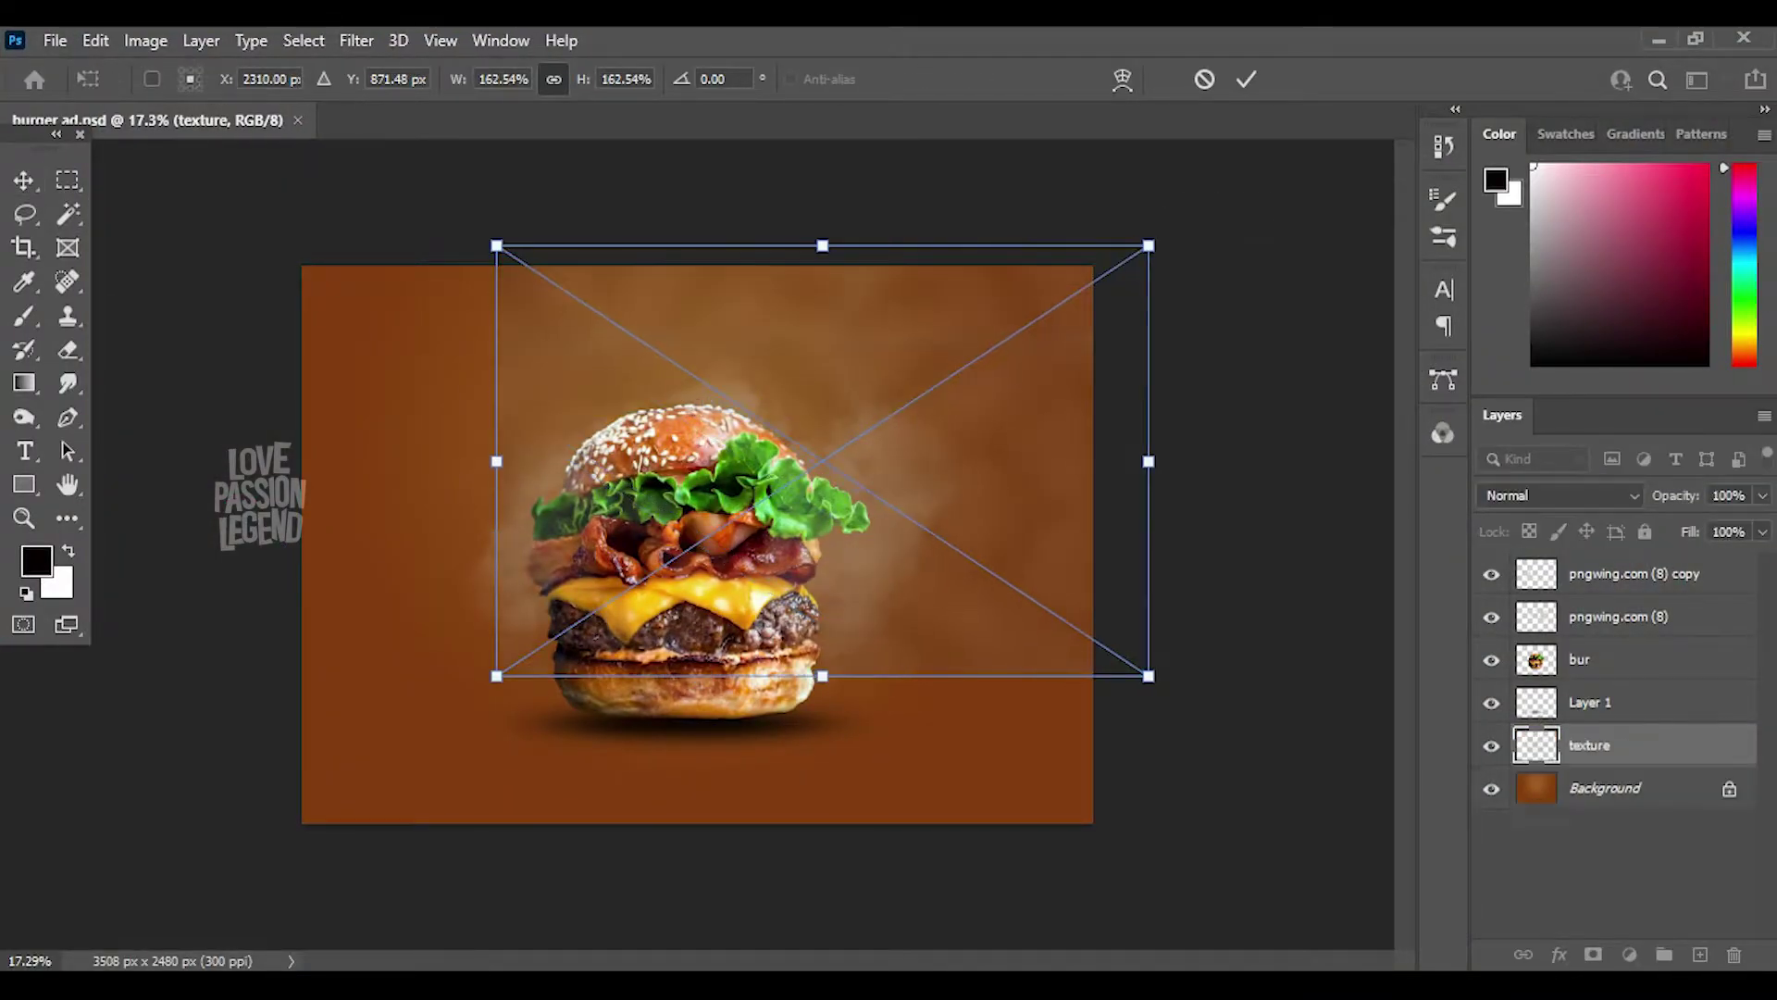
drag(496, 675, 246, 841)
key(Return)
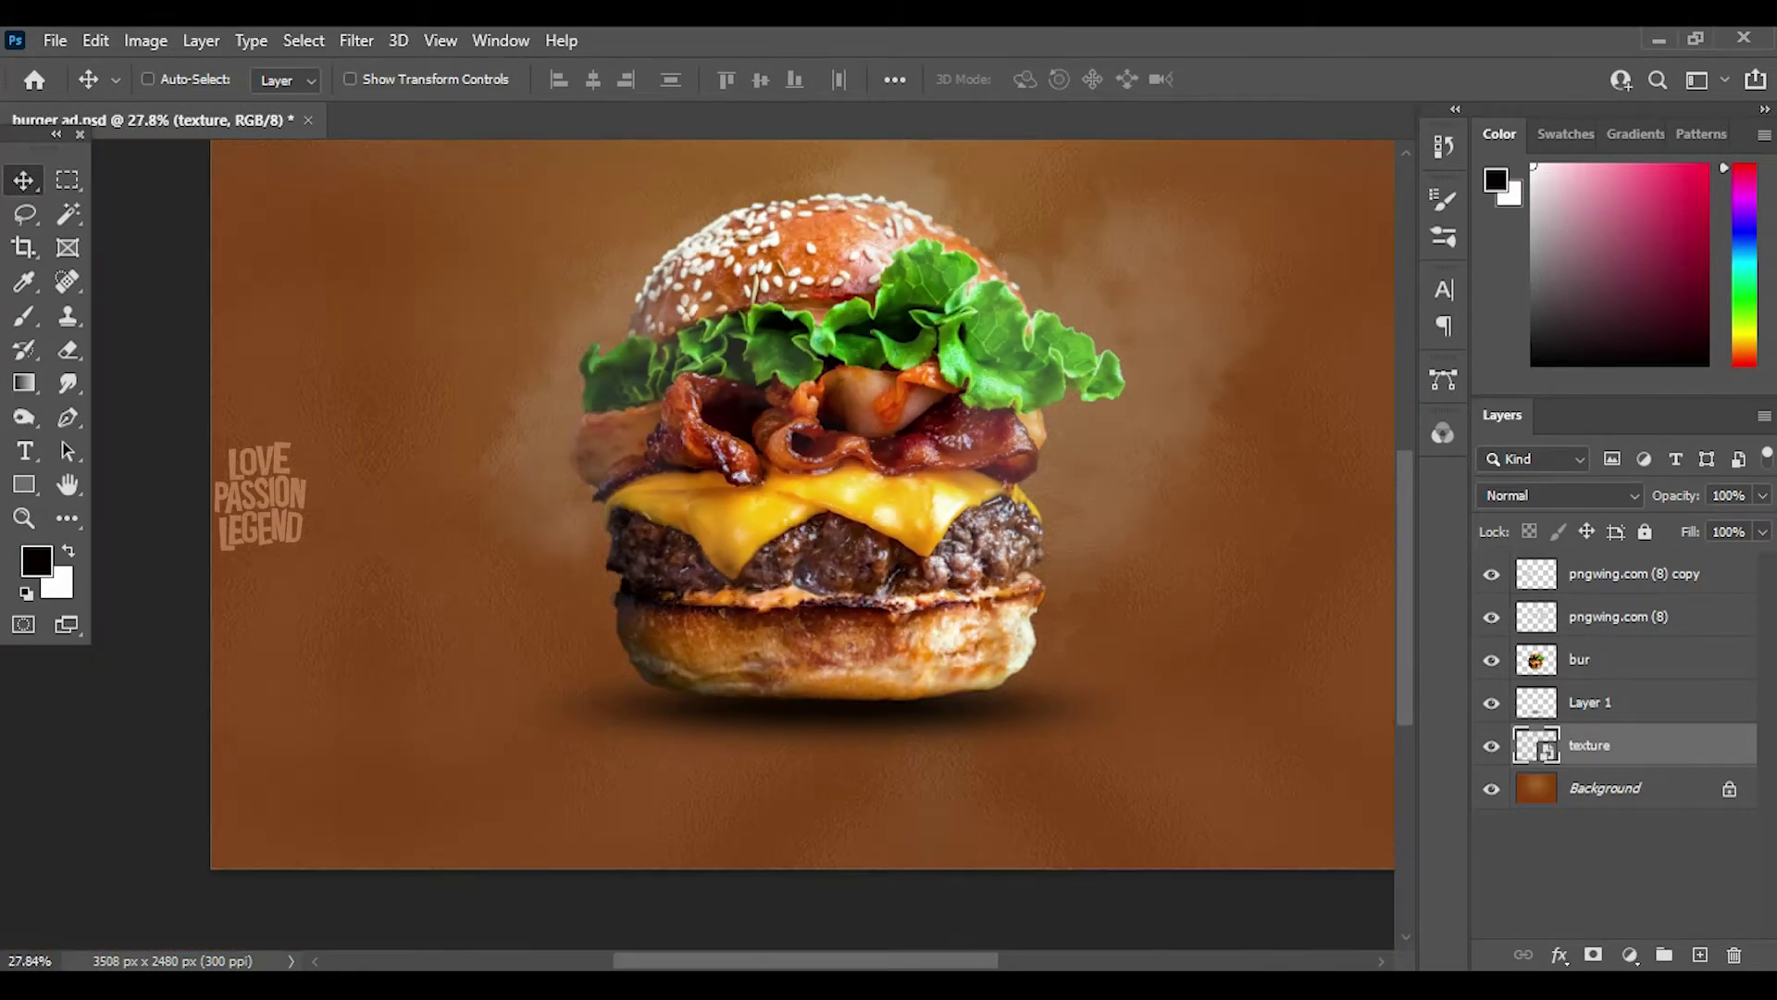
click(1561, 495)
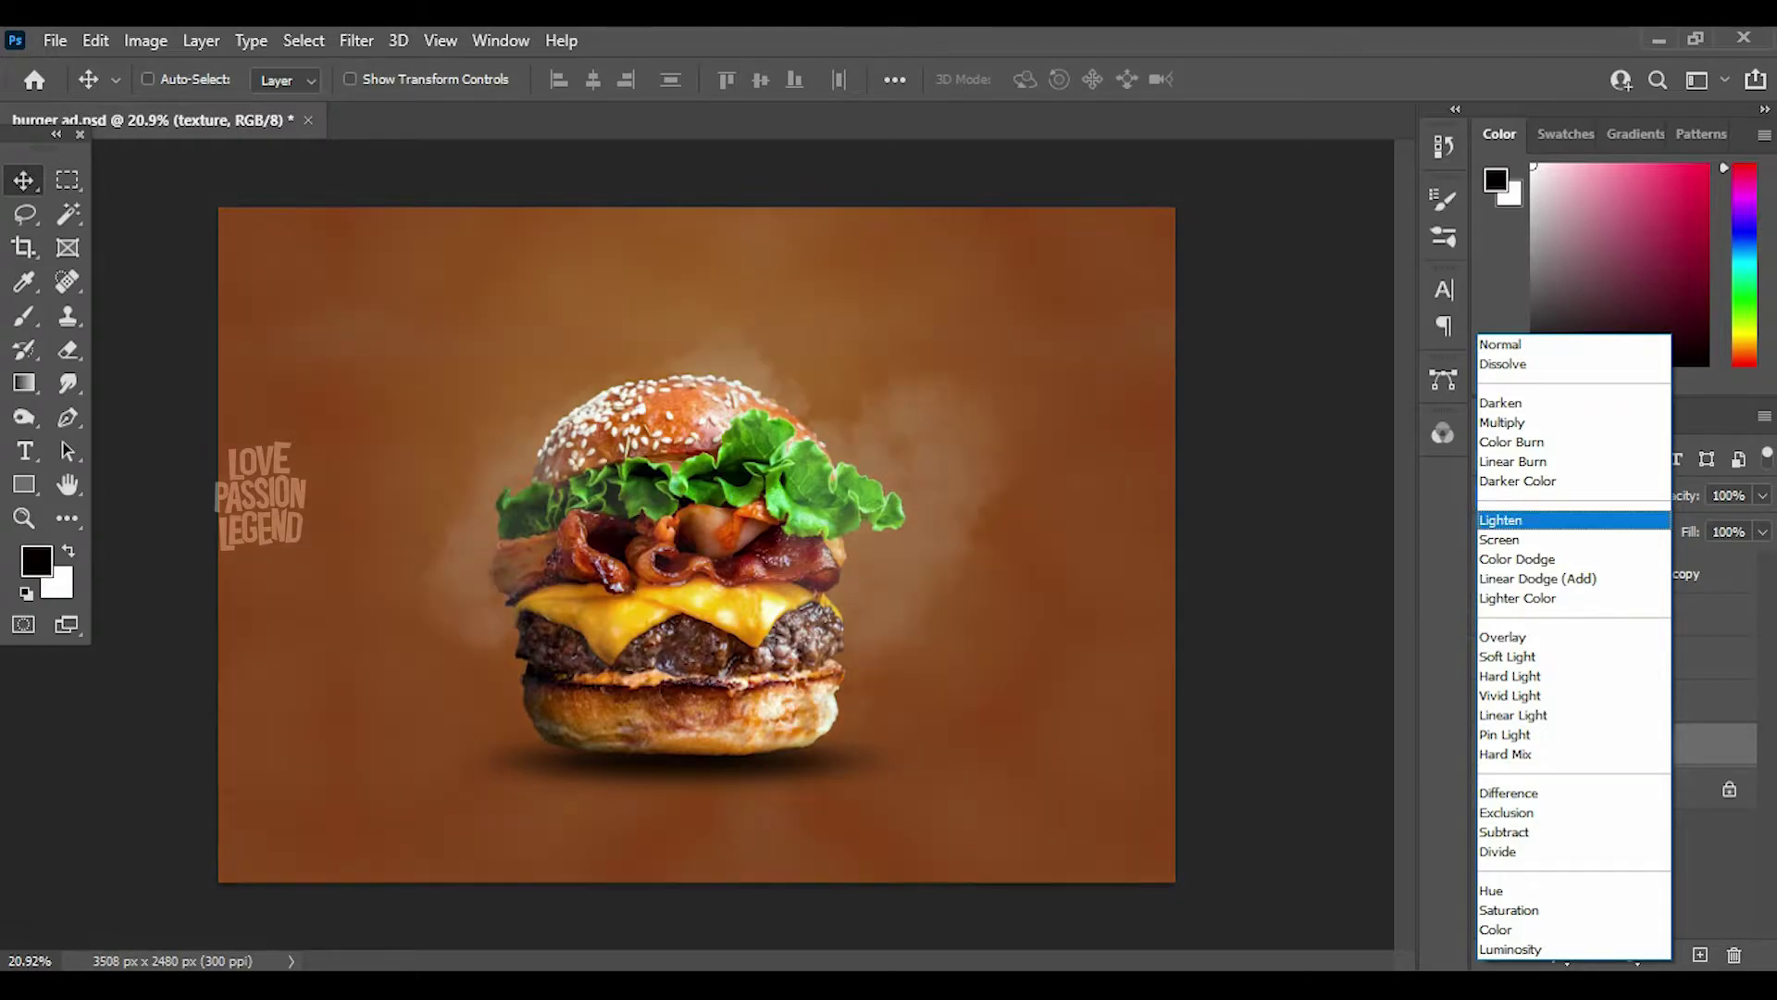
click(1518, 539)
- Shift the texture up and enlarge it beyond the canvas edges
drag(694, 555, 695, 444)
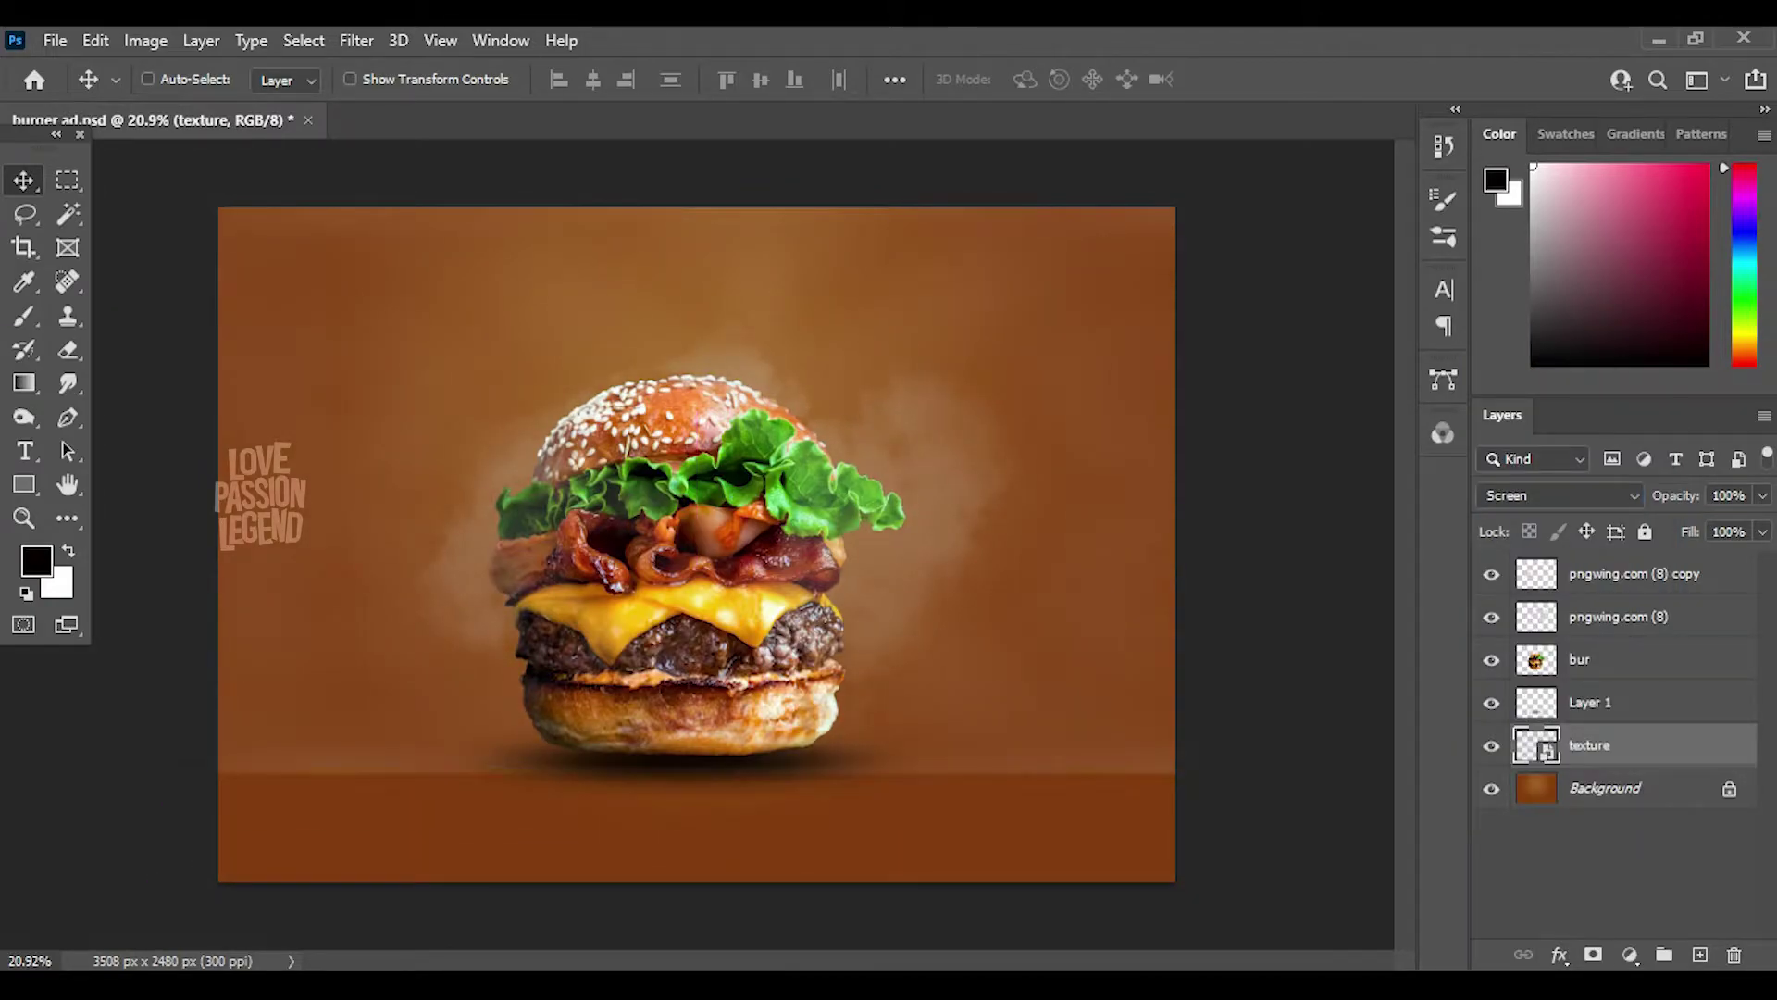
key(ctrl+t)
scroll(704, 546, down, 2)
drag(1116, 718, 1203, 782)
drag(888, 579, 972, 597)
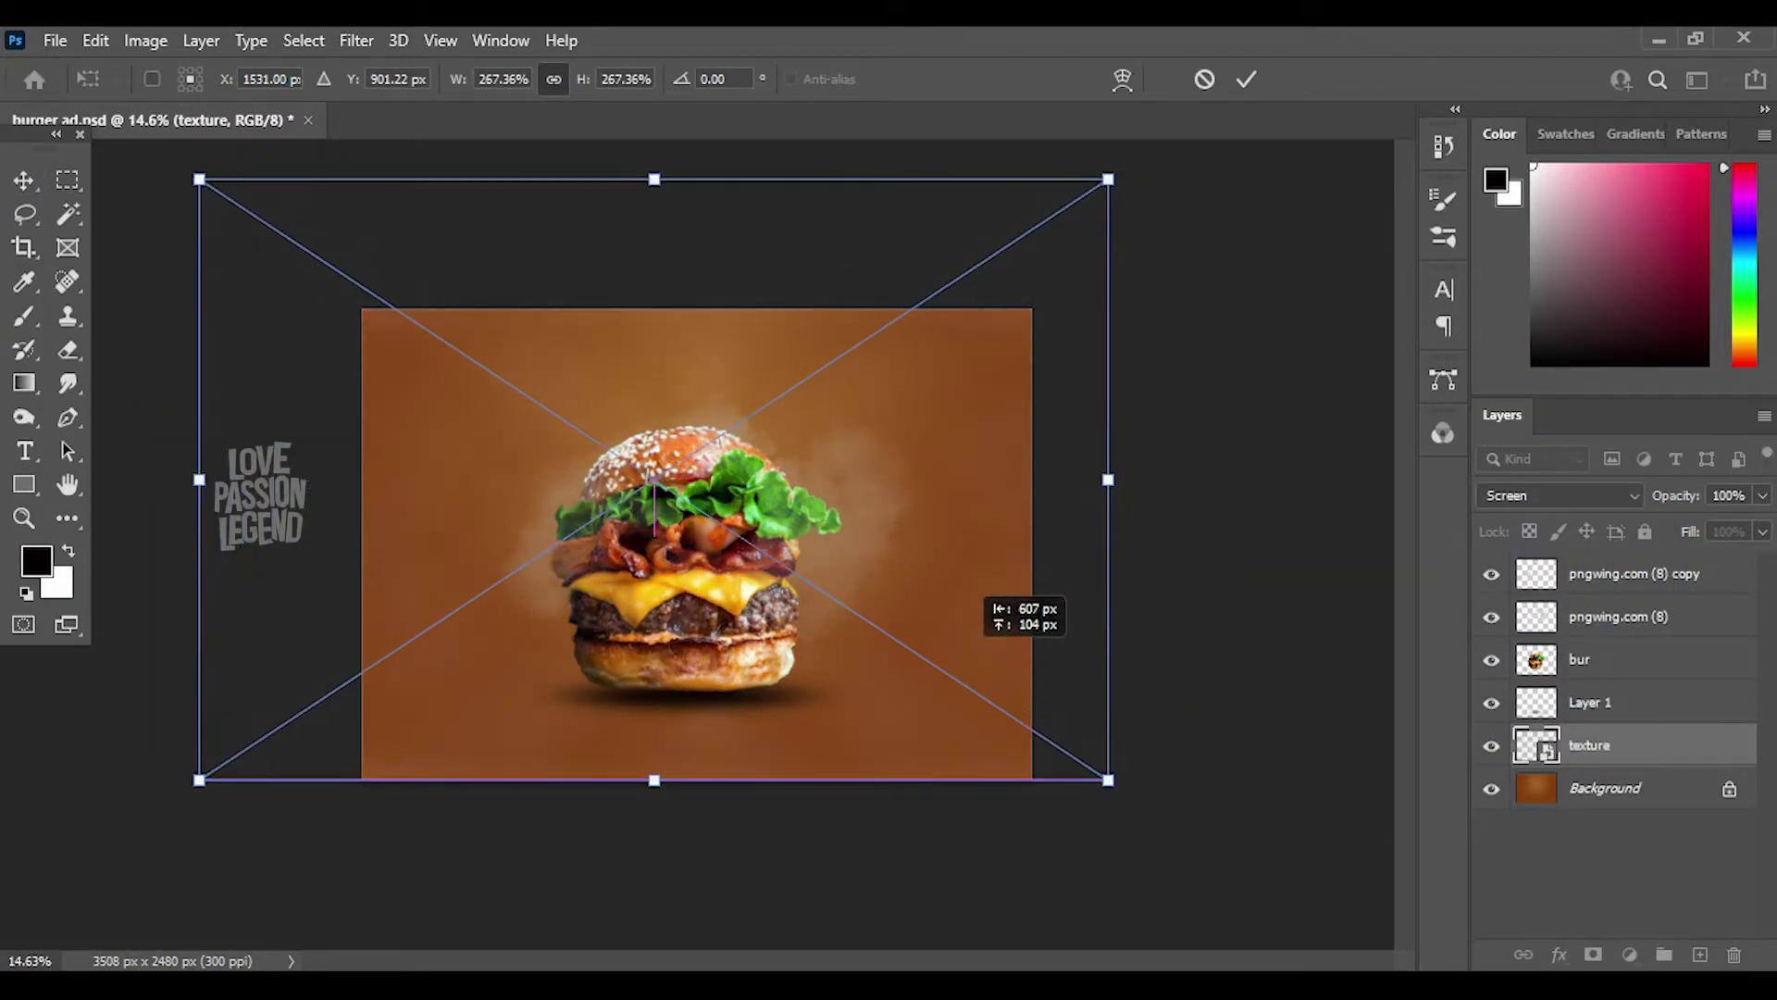
key(Return)
scroll(694, 555, up, 2)
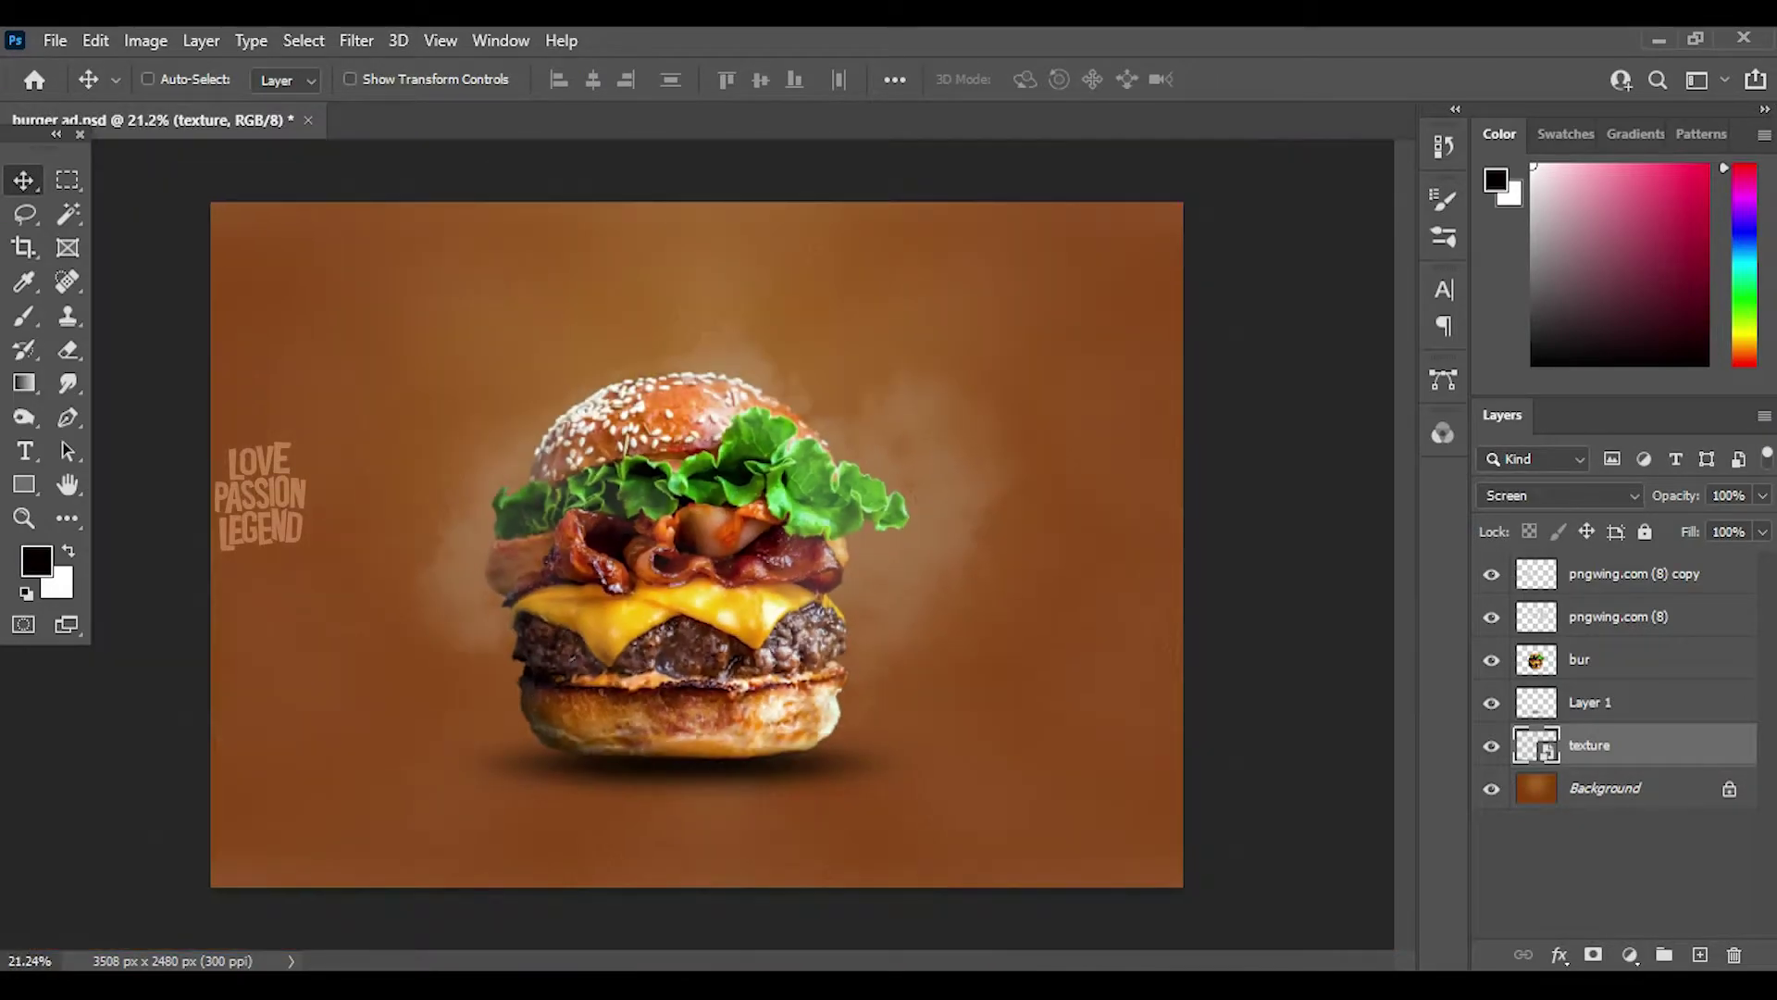
click(1606, 788)
- Shift the Background's hue to a reddish brown (+14) with Hue/Saturation
key(ctrl+u)
mouse_move(1397, 343)
mouse_down()
mouse_move(1380, 343)
mouse_move(1402, 343)
mouse_up()
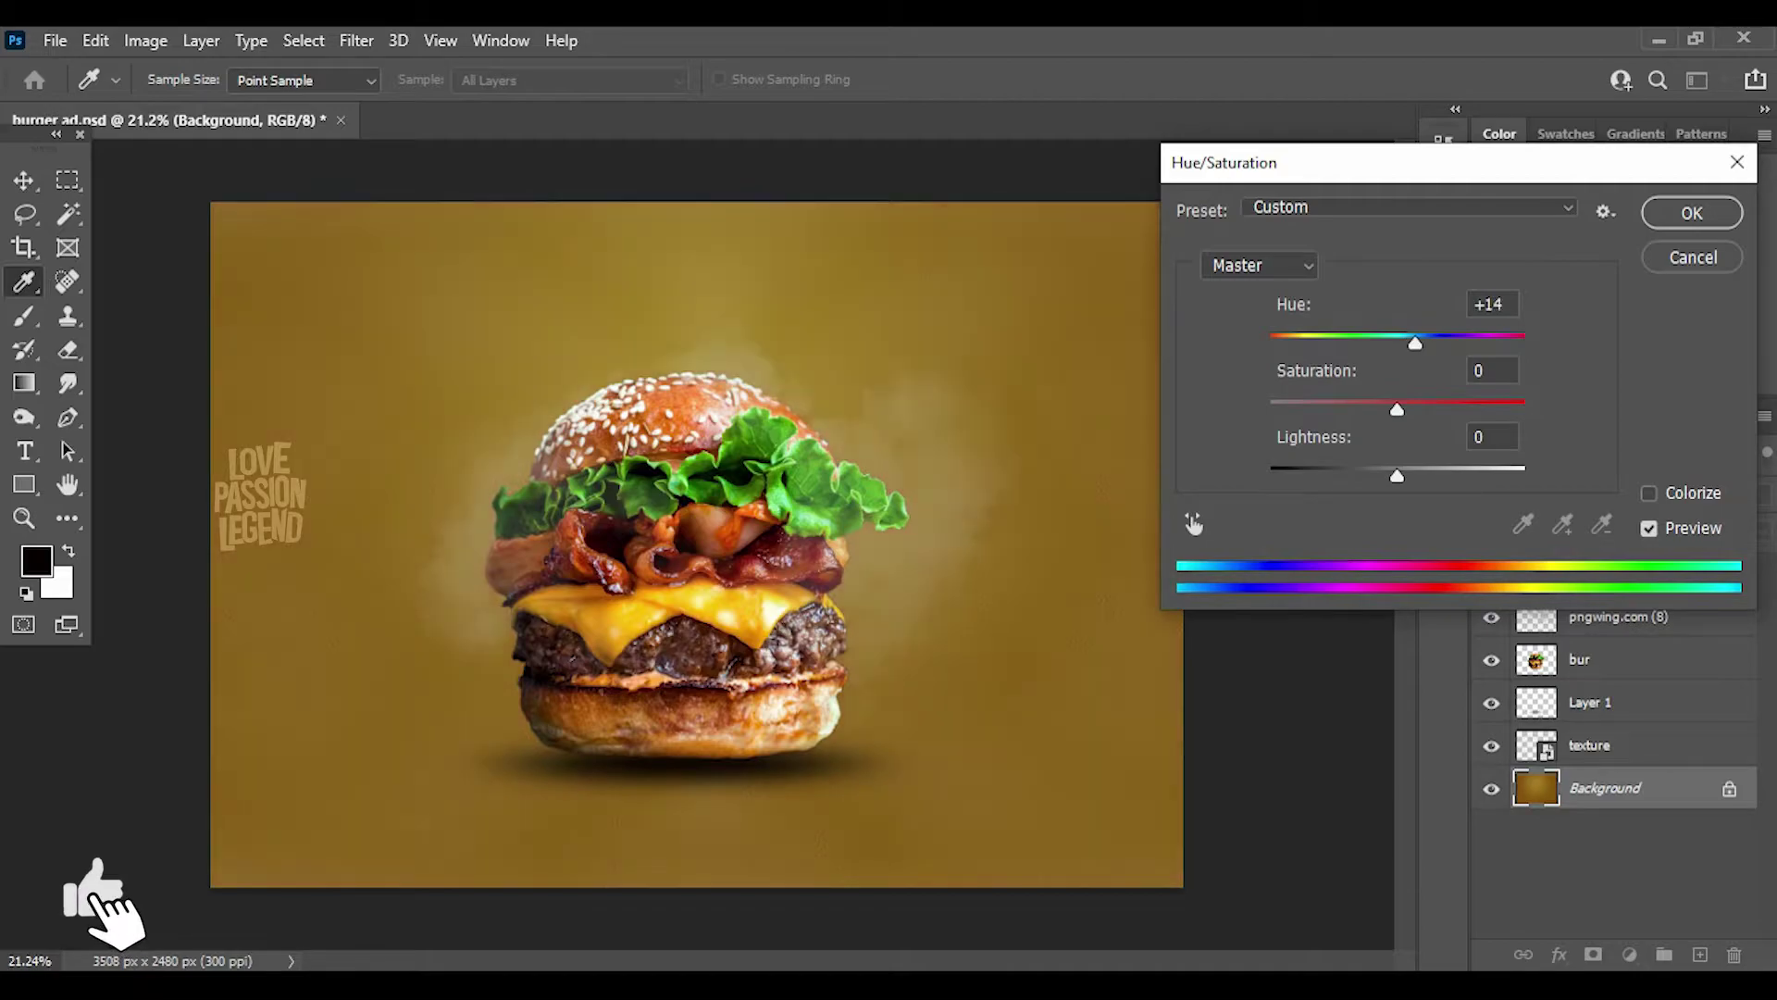
mouse_move(1415, 342)
mouse_down()
mouse_move(1342, 343)
mouse_move(1392, 343)
mouse_up()
click(1692, 213)
click(1699, 954)
- Paint a large soft peach glow behind the burger on a new layer
key(v)
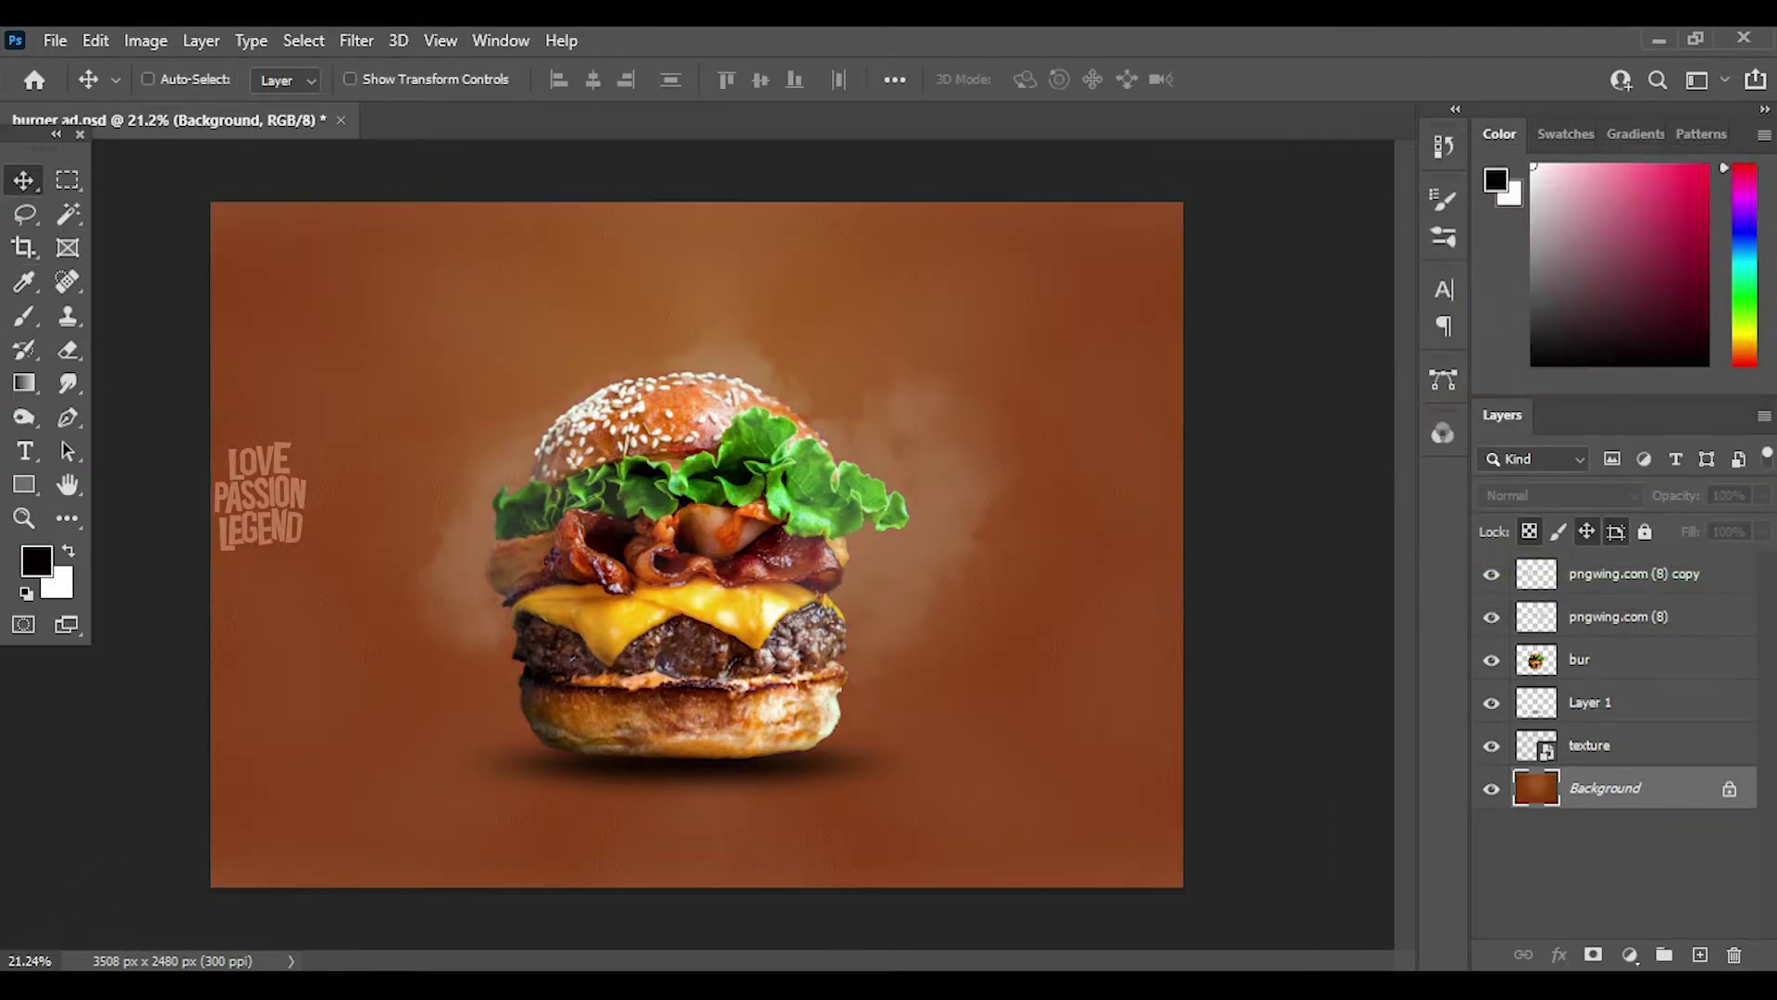
key(b)
right_click(491, 407)
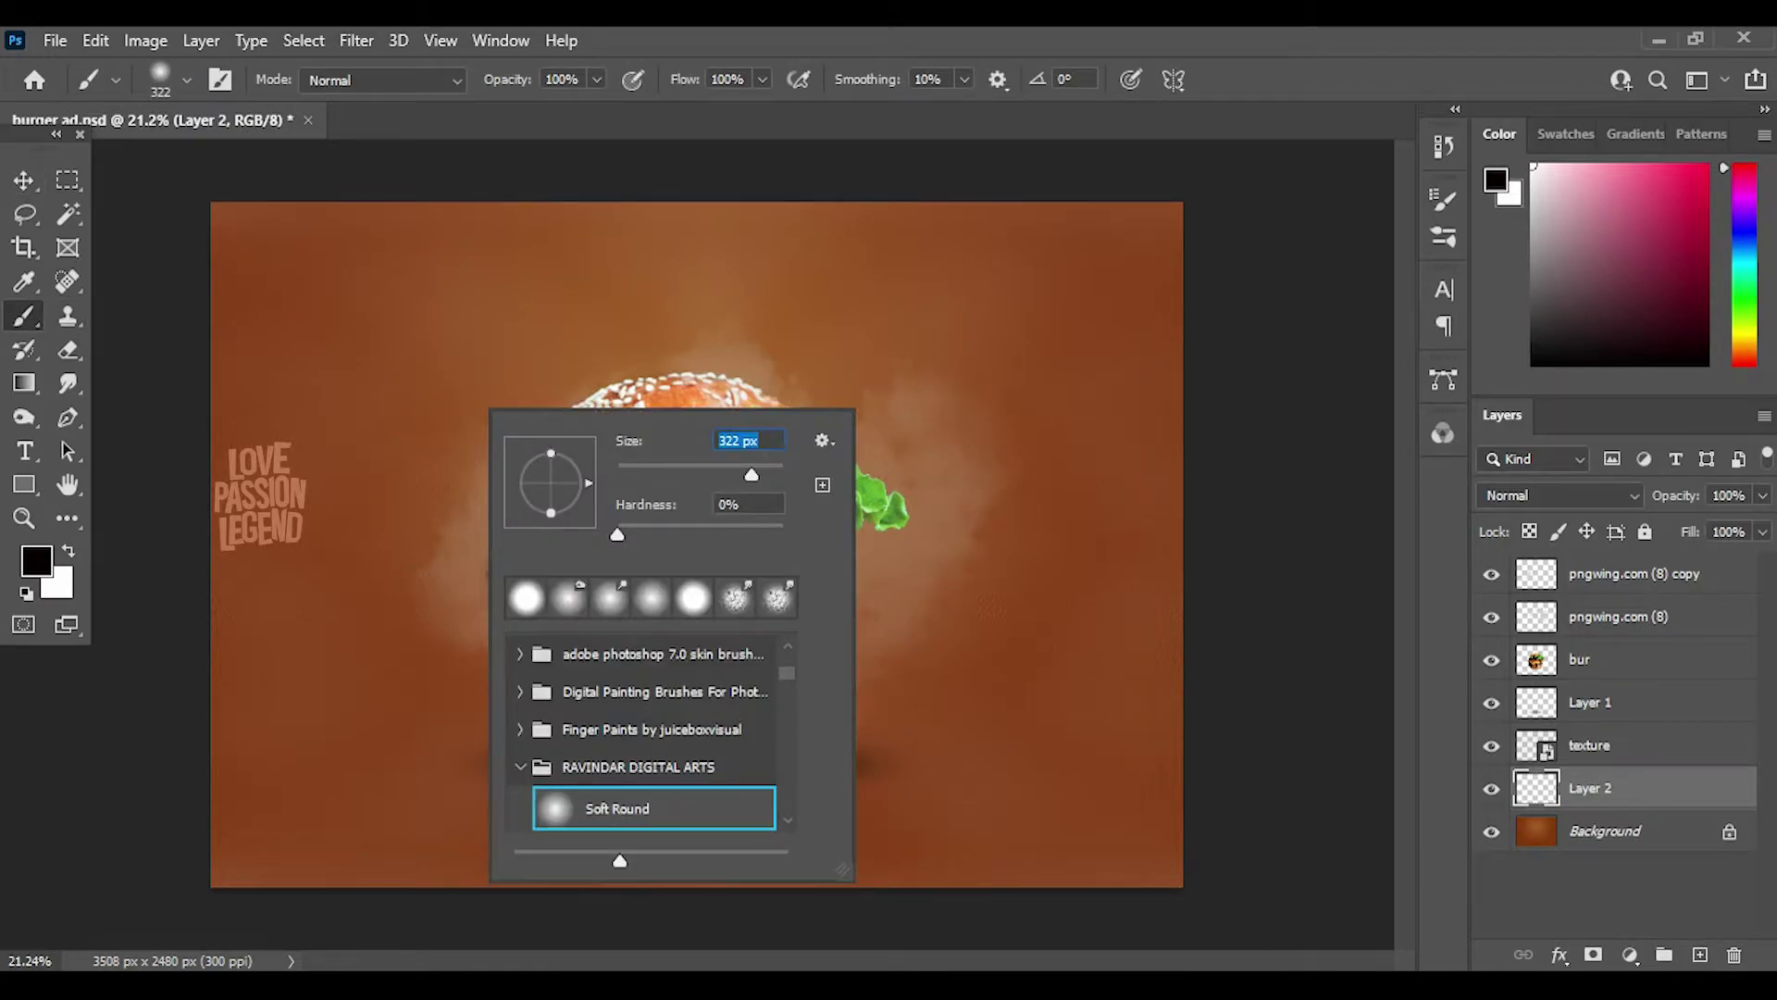
key(Escape)
key(x)
click(36, 559)
drag(185, 435, 205, 327)
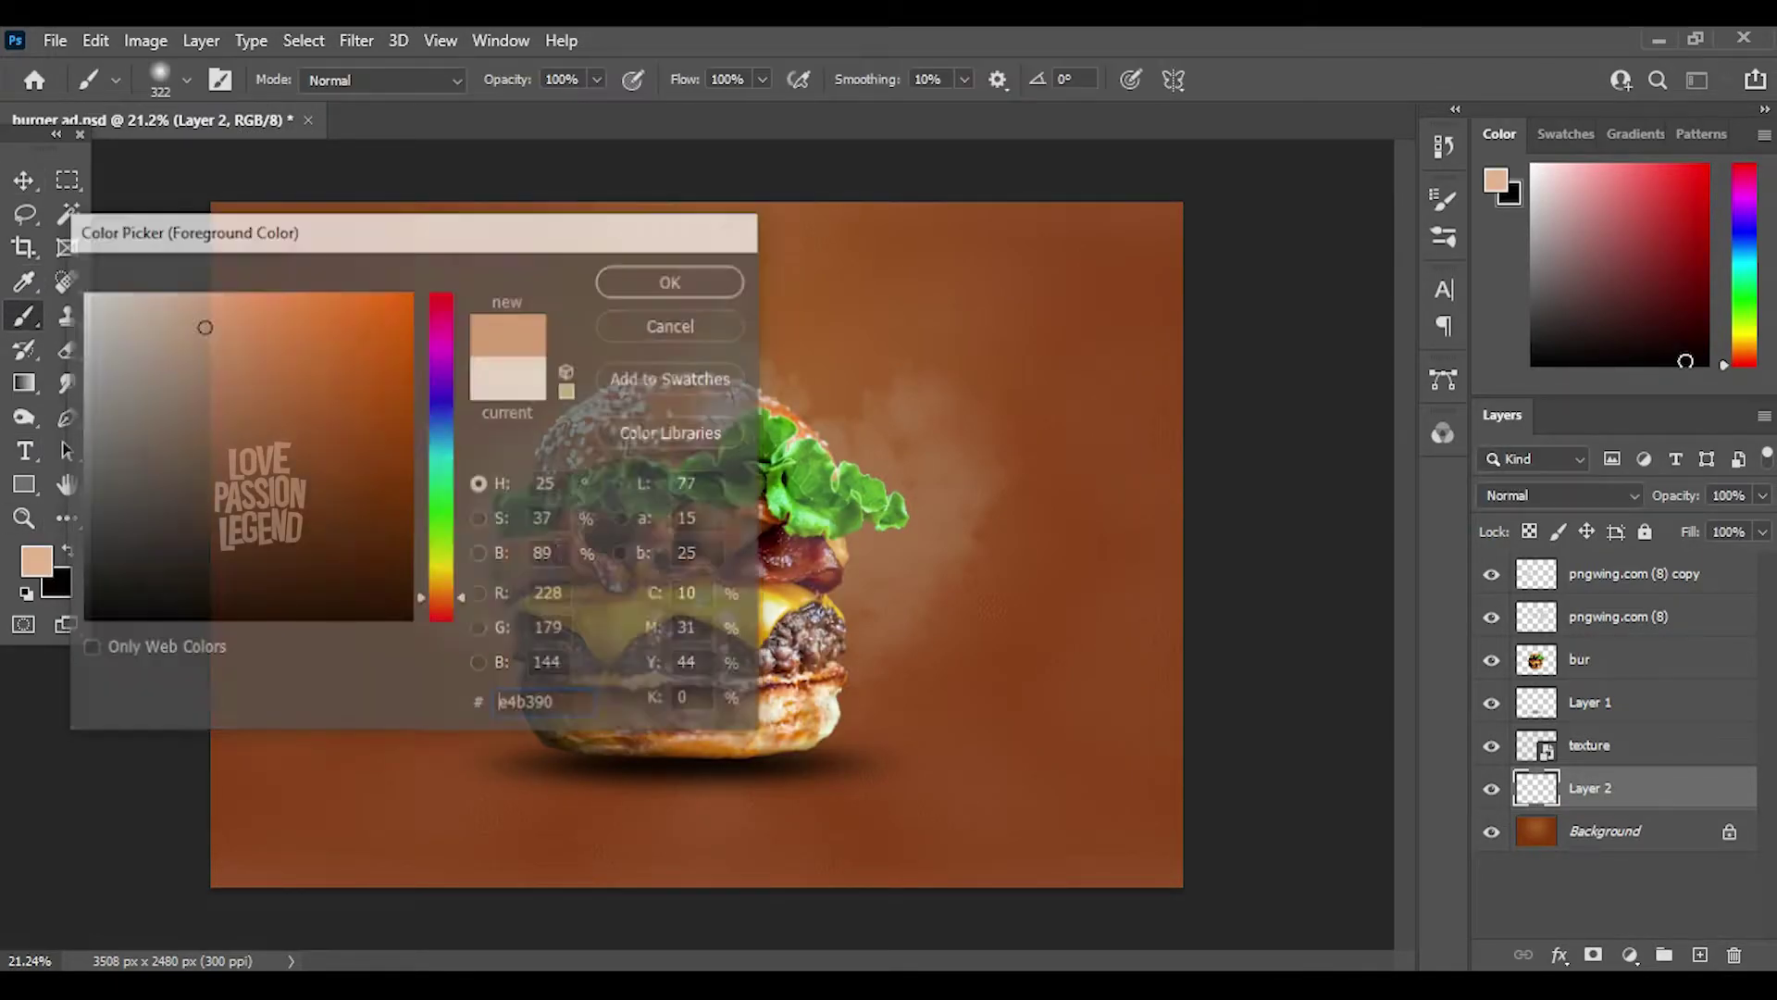
key(bracketright)
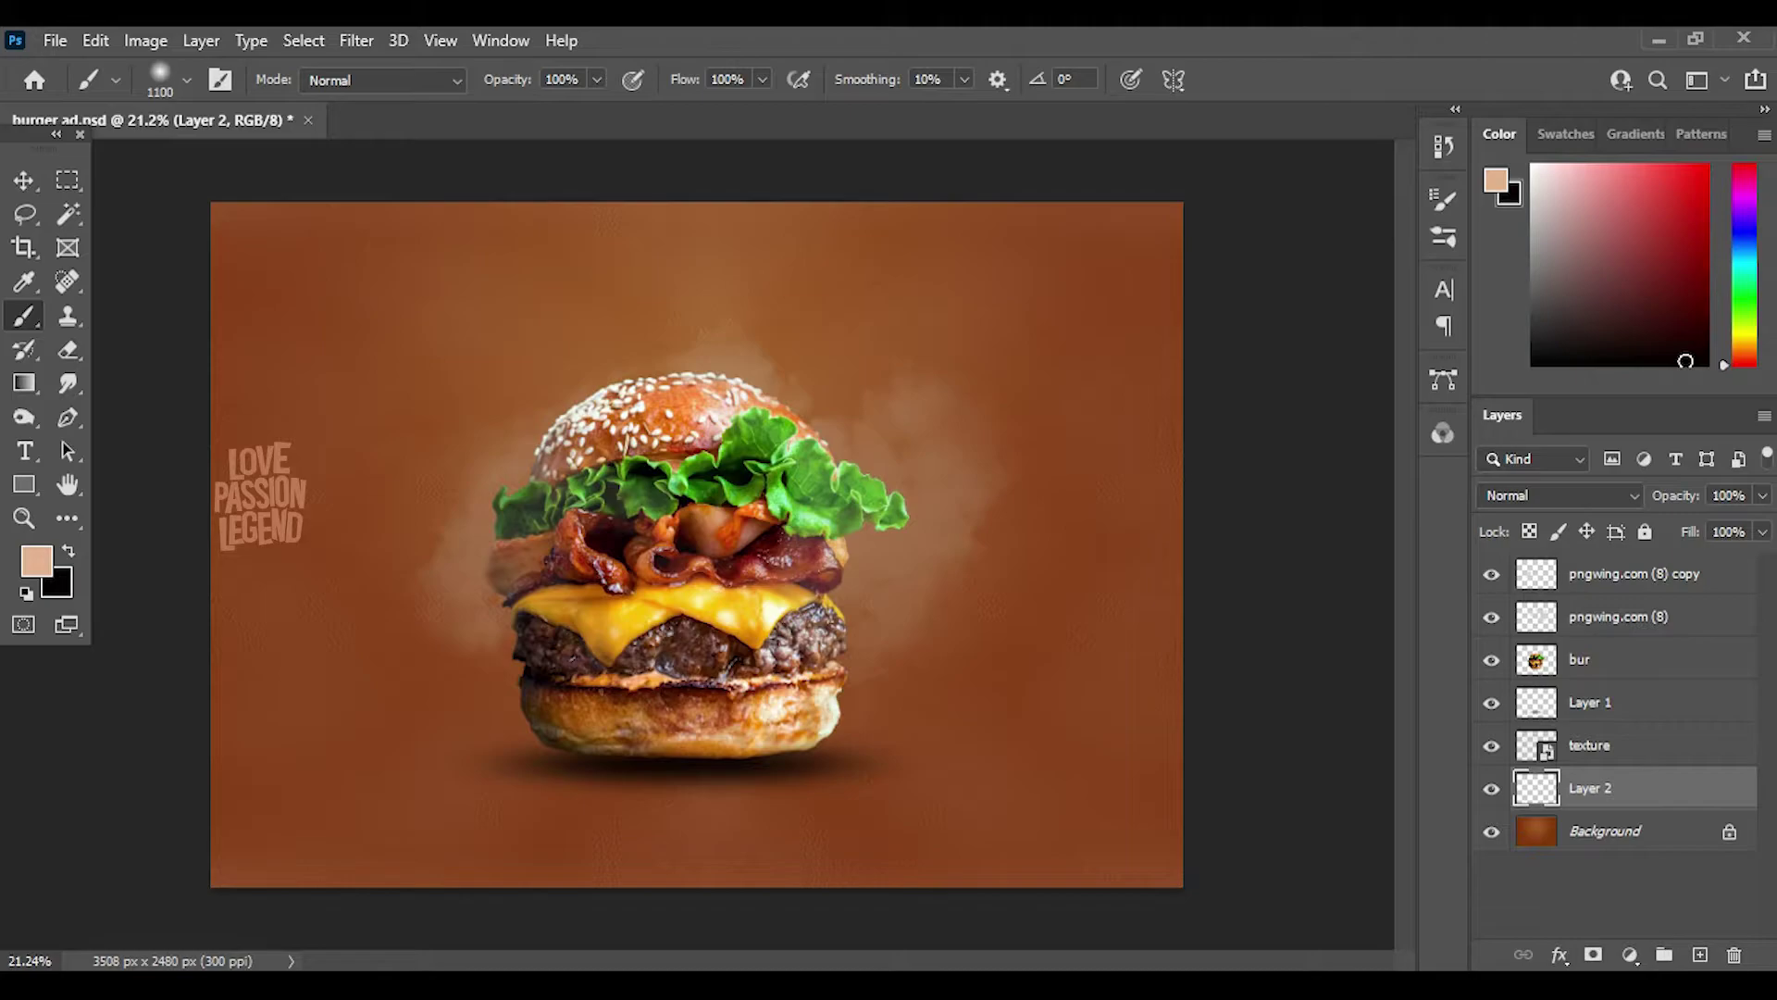
click(682, 333)
- Enlarge the glow to about double size, tint it slightly pinker, and save
key(ctrl+t)
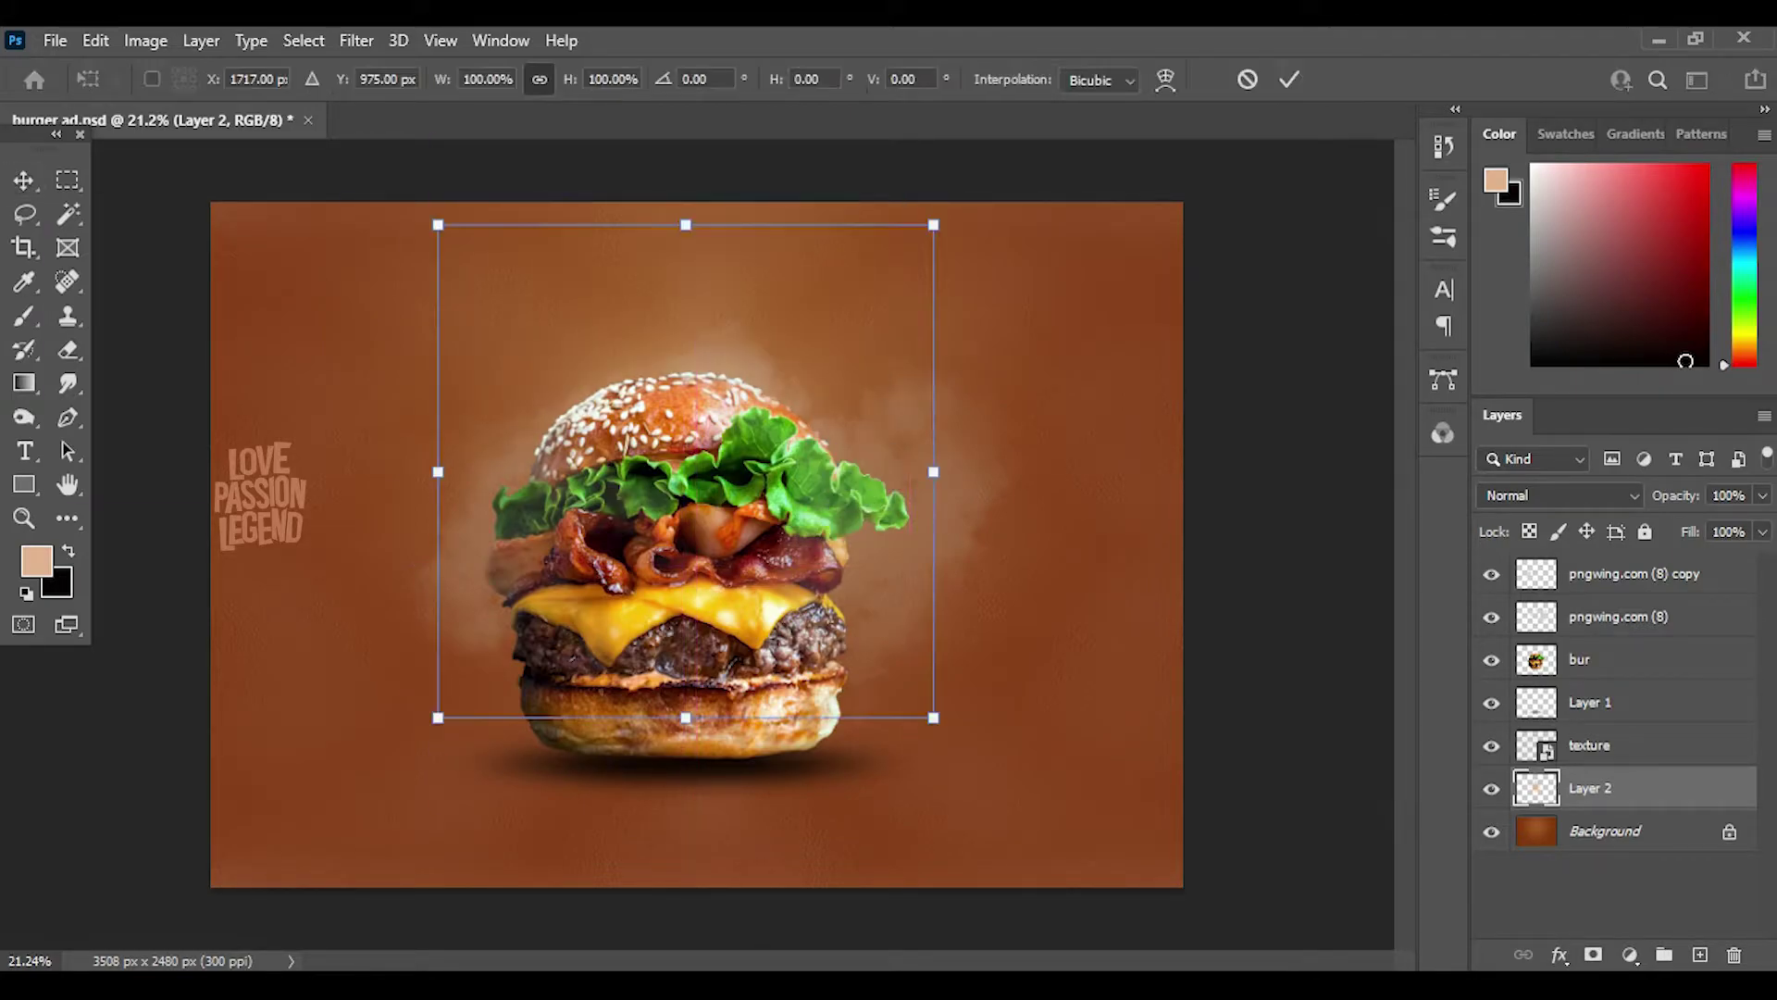
key(ctrl+minus)
drag(1043, 845, 1078, 865)
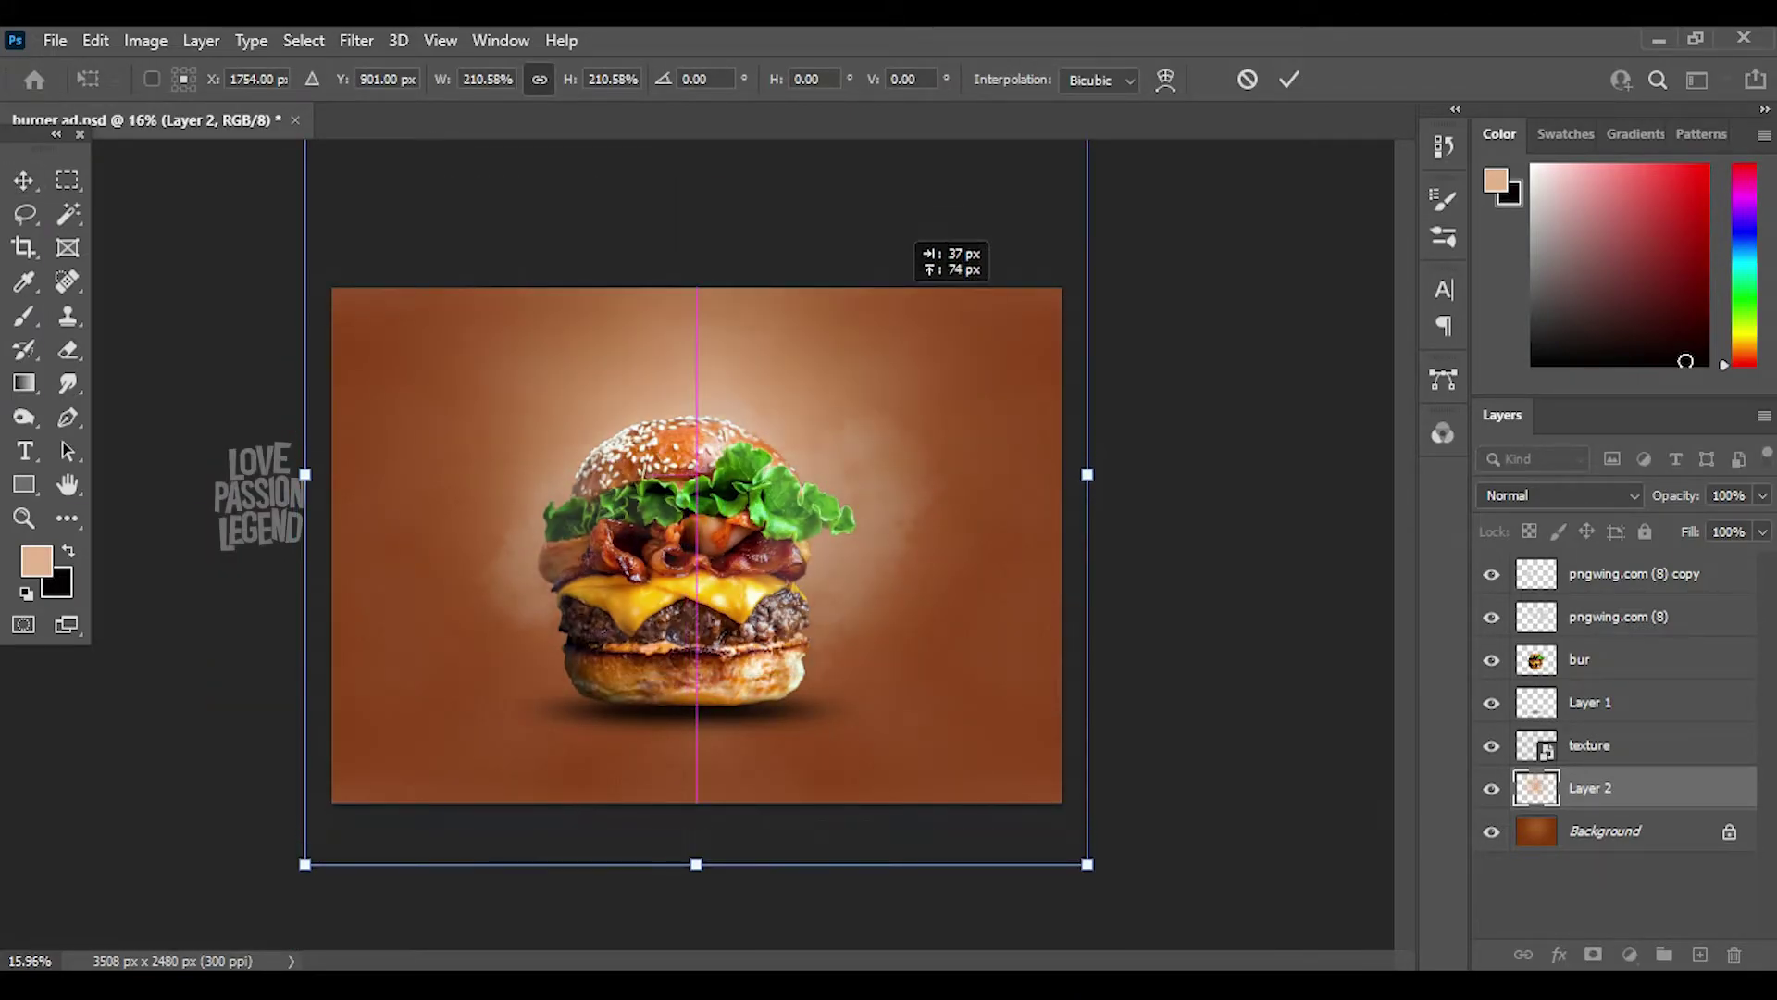
key(Return)
key(ctrl+0)
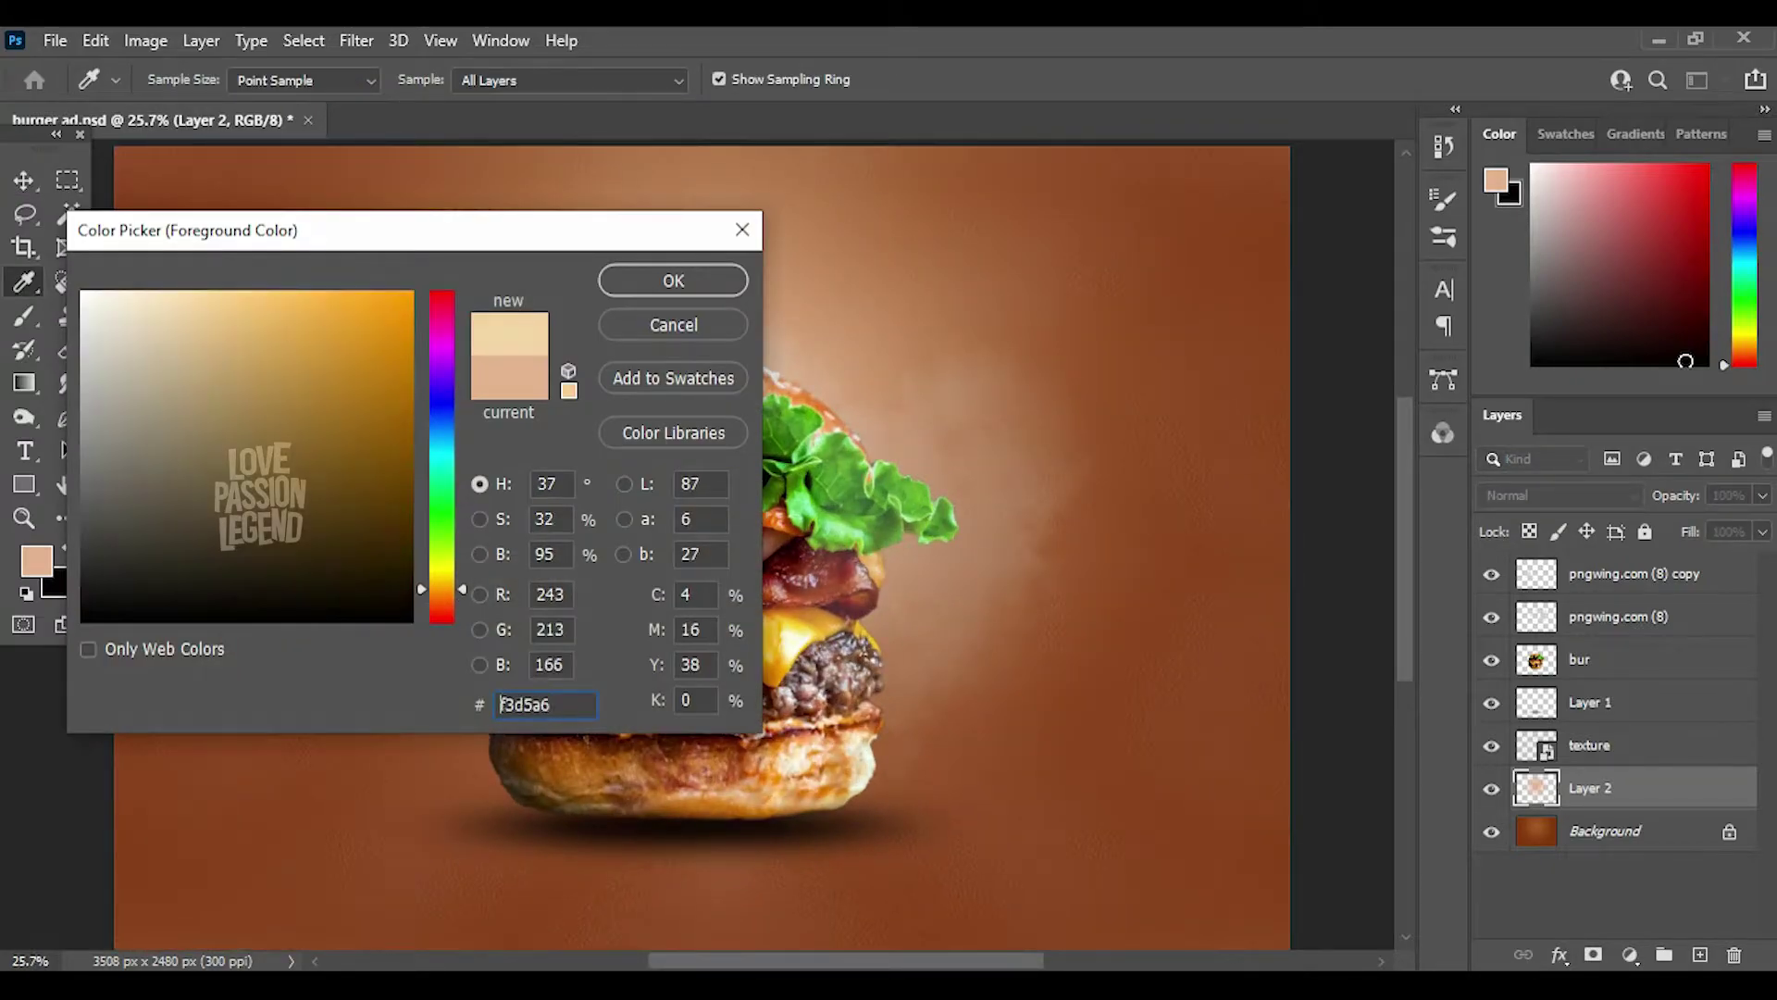
key(ctrl+u)
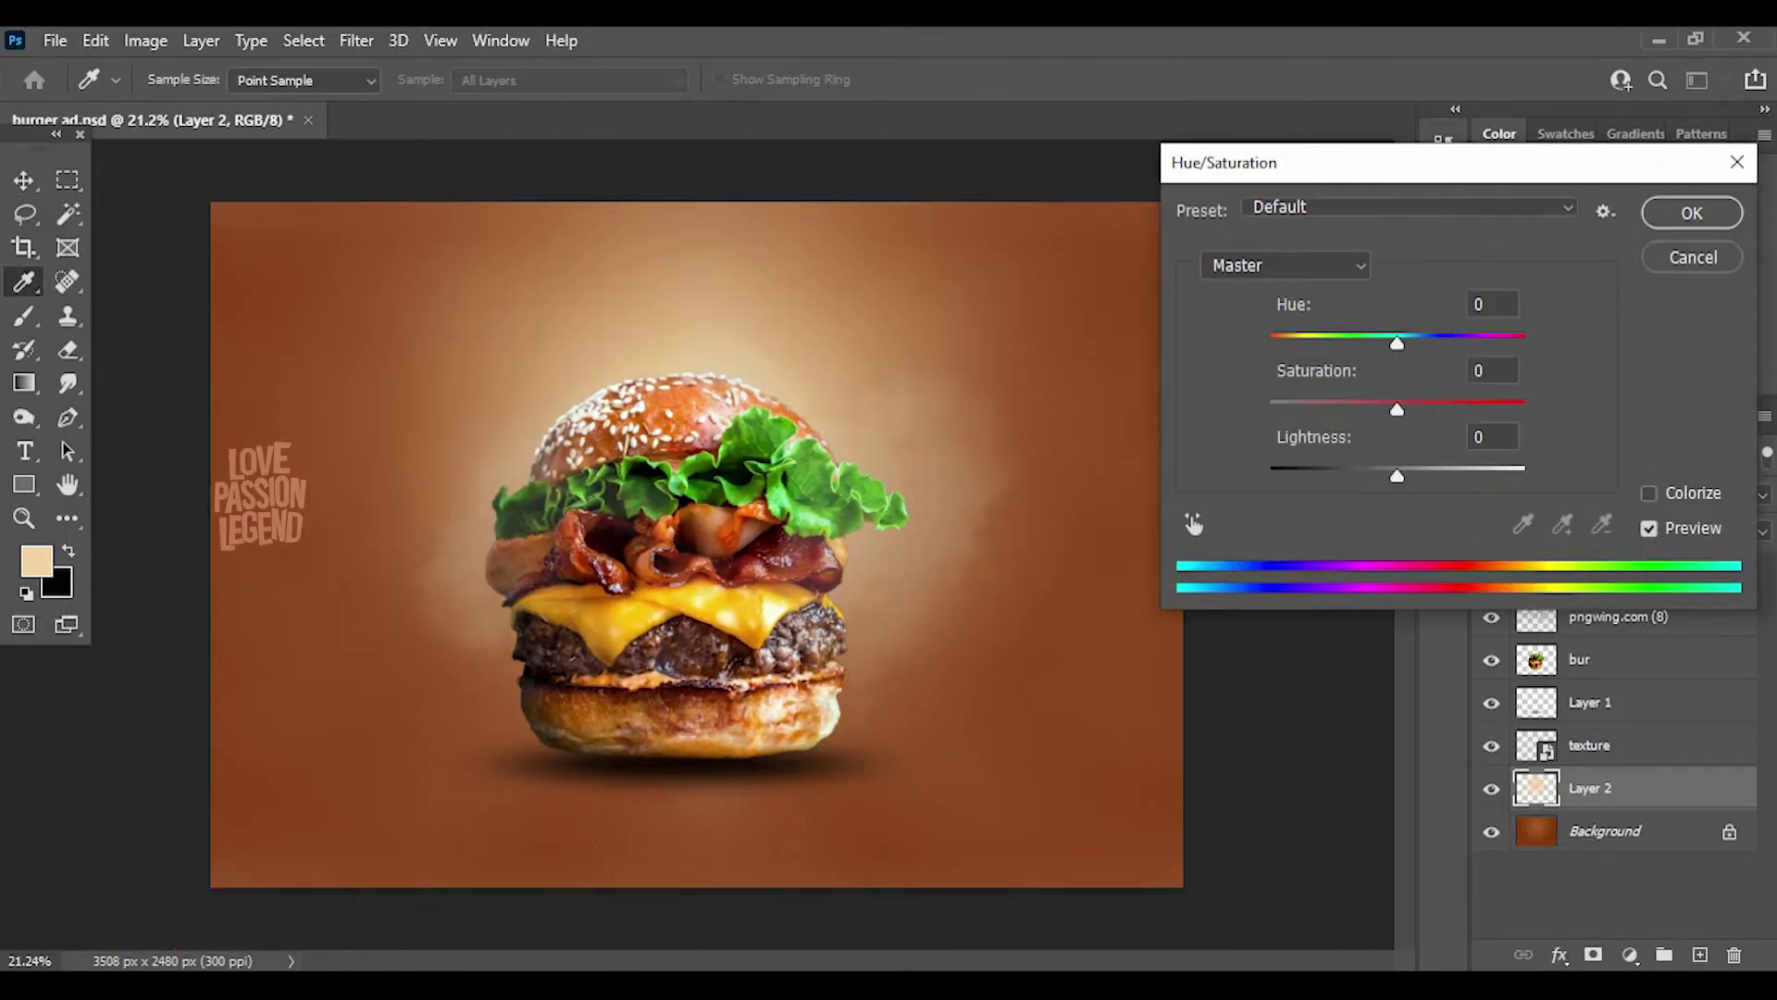
drag(1381, 343, 1356, 342)
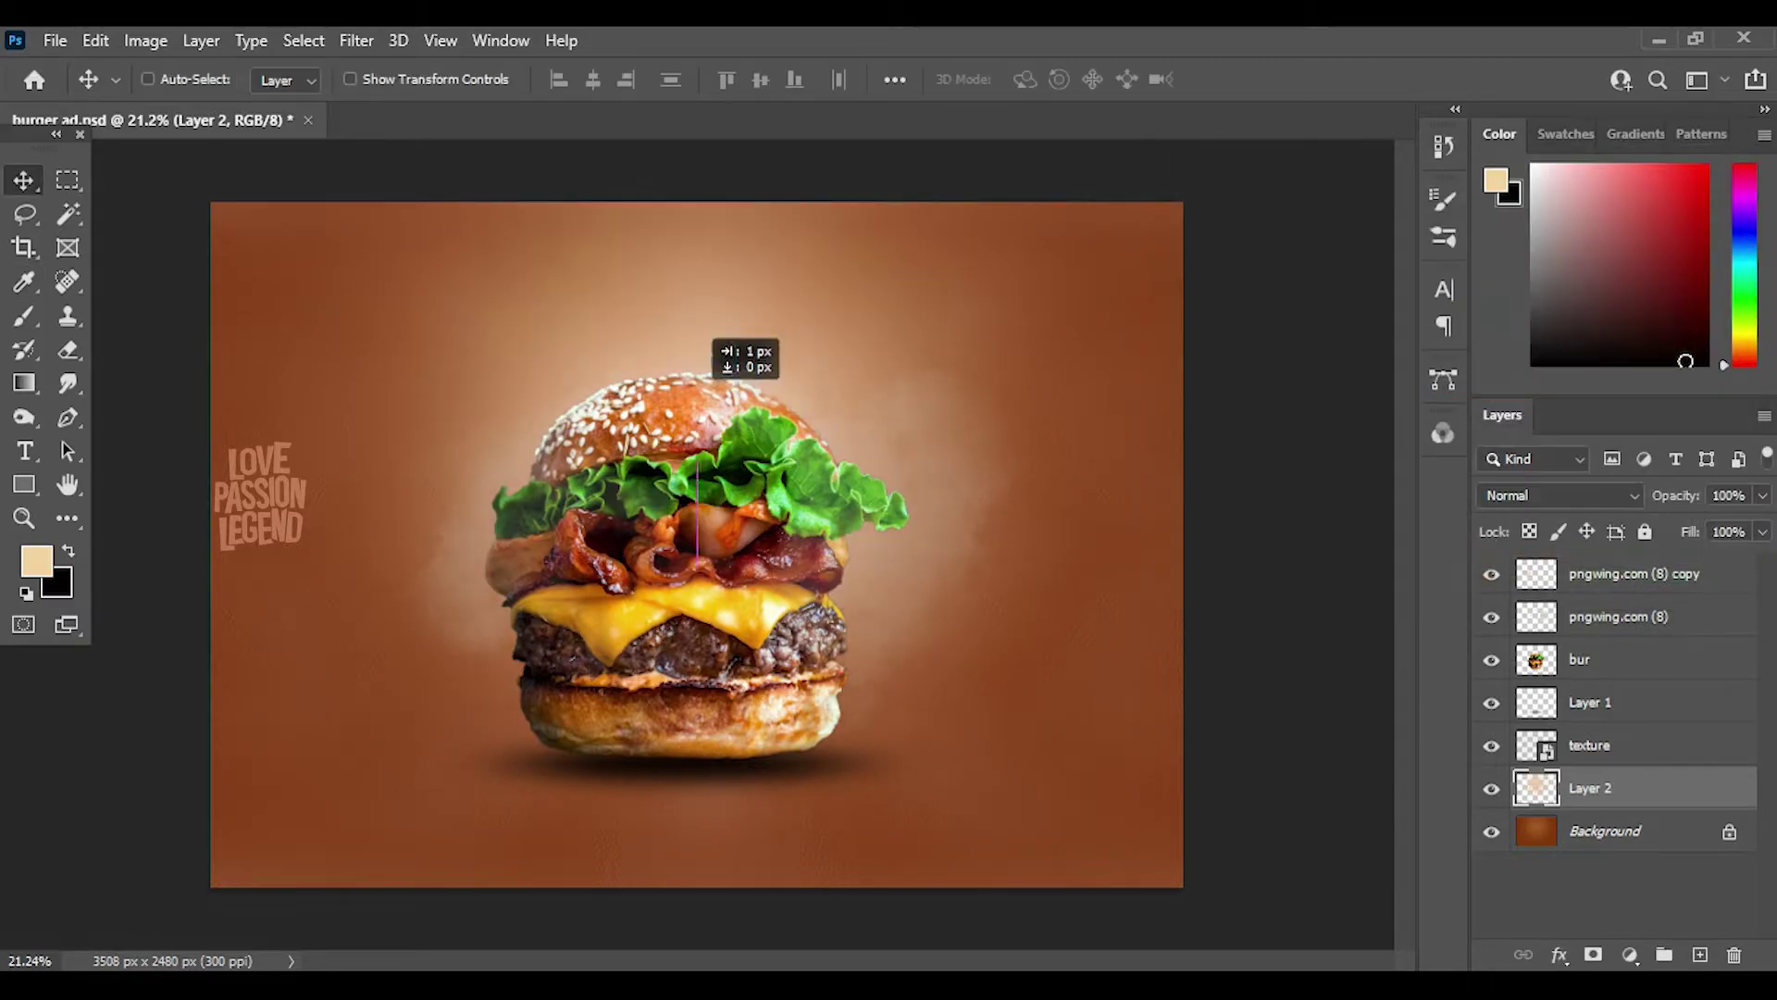
key(ctrl+s)
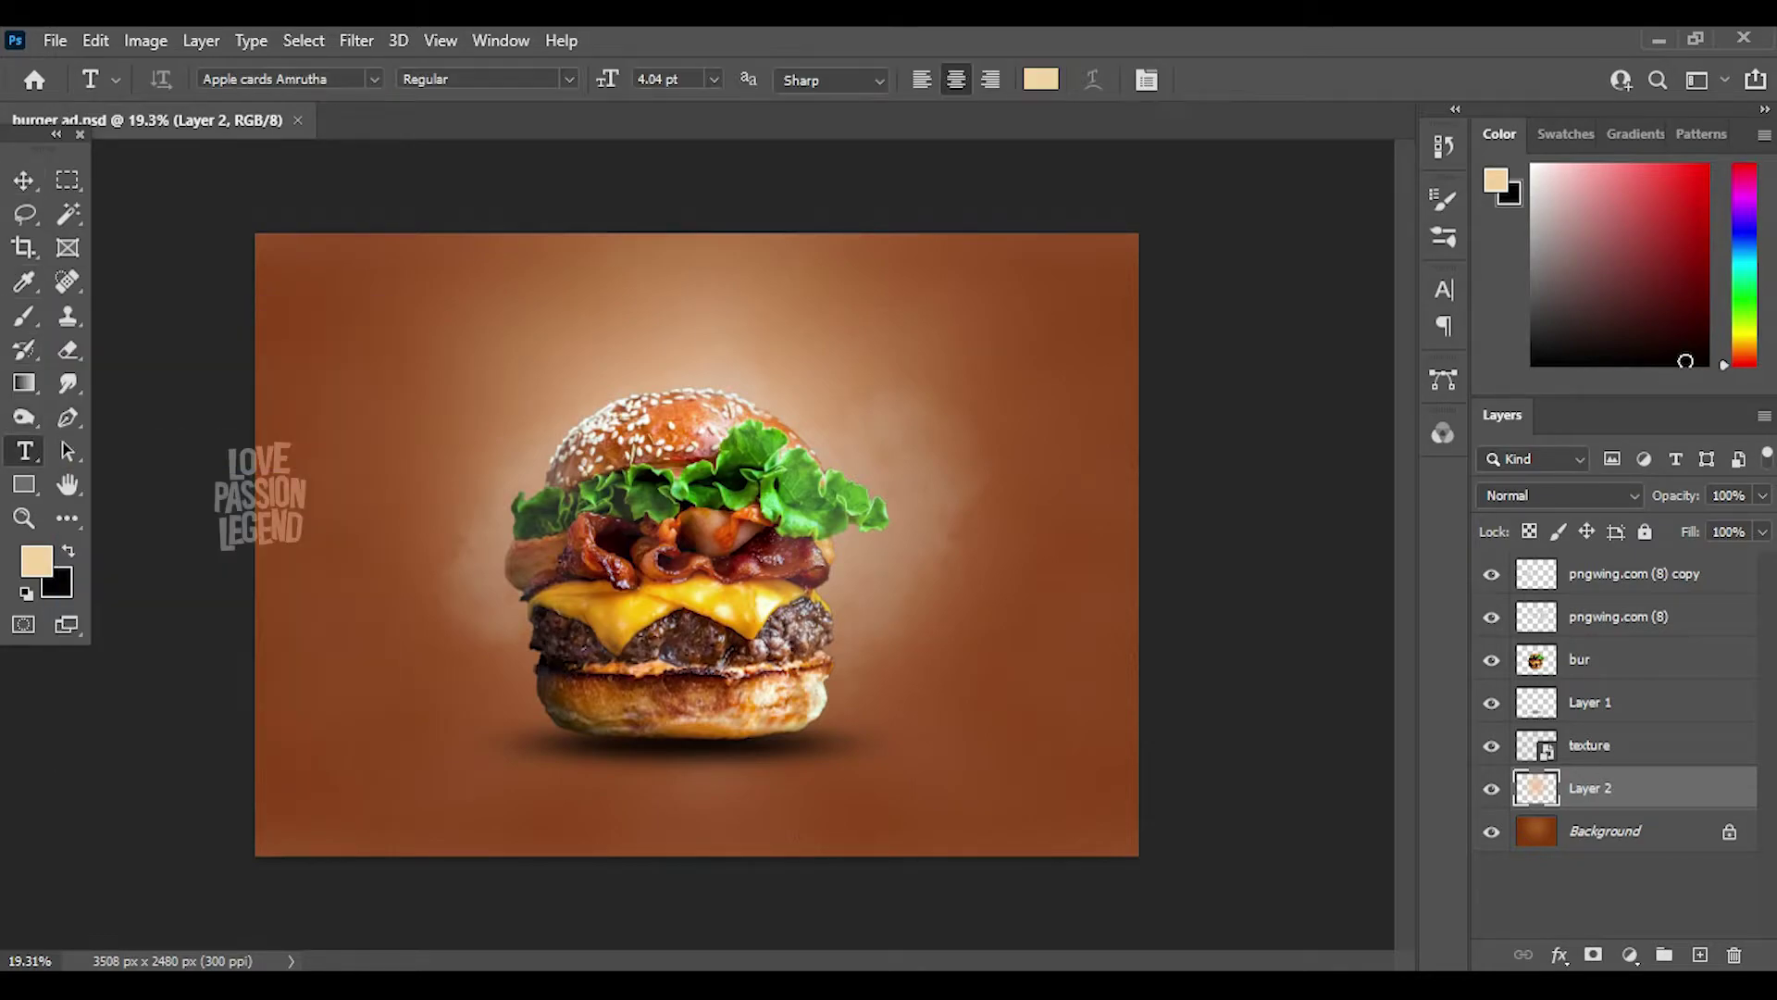
- Type BURGER on the canvas and scale it up across the centre
click(1444, 290)
click(1287, 327)
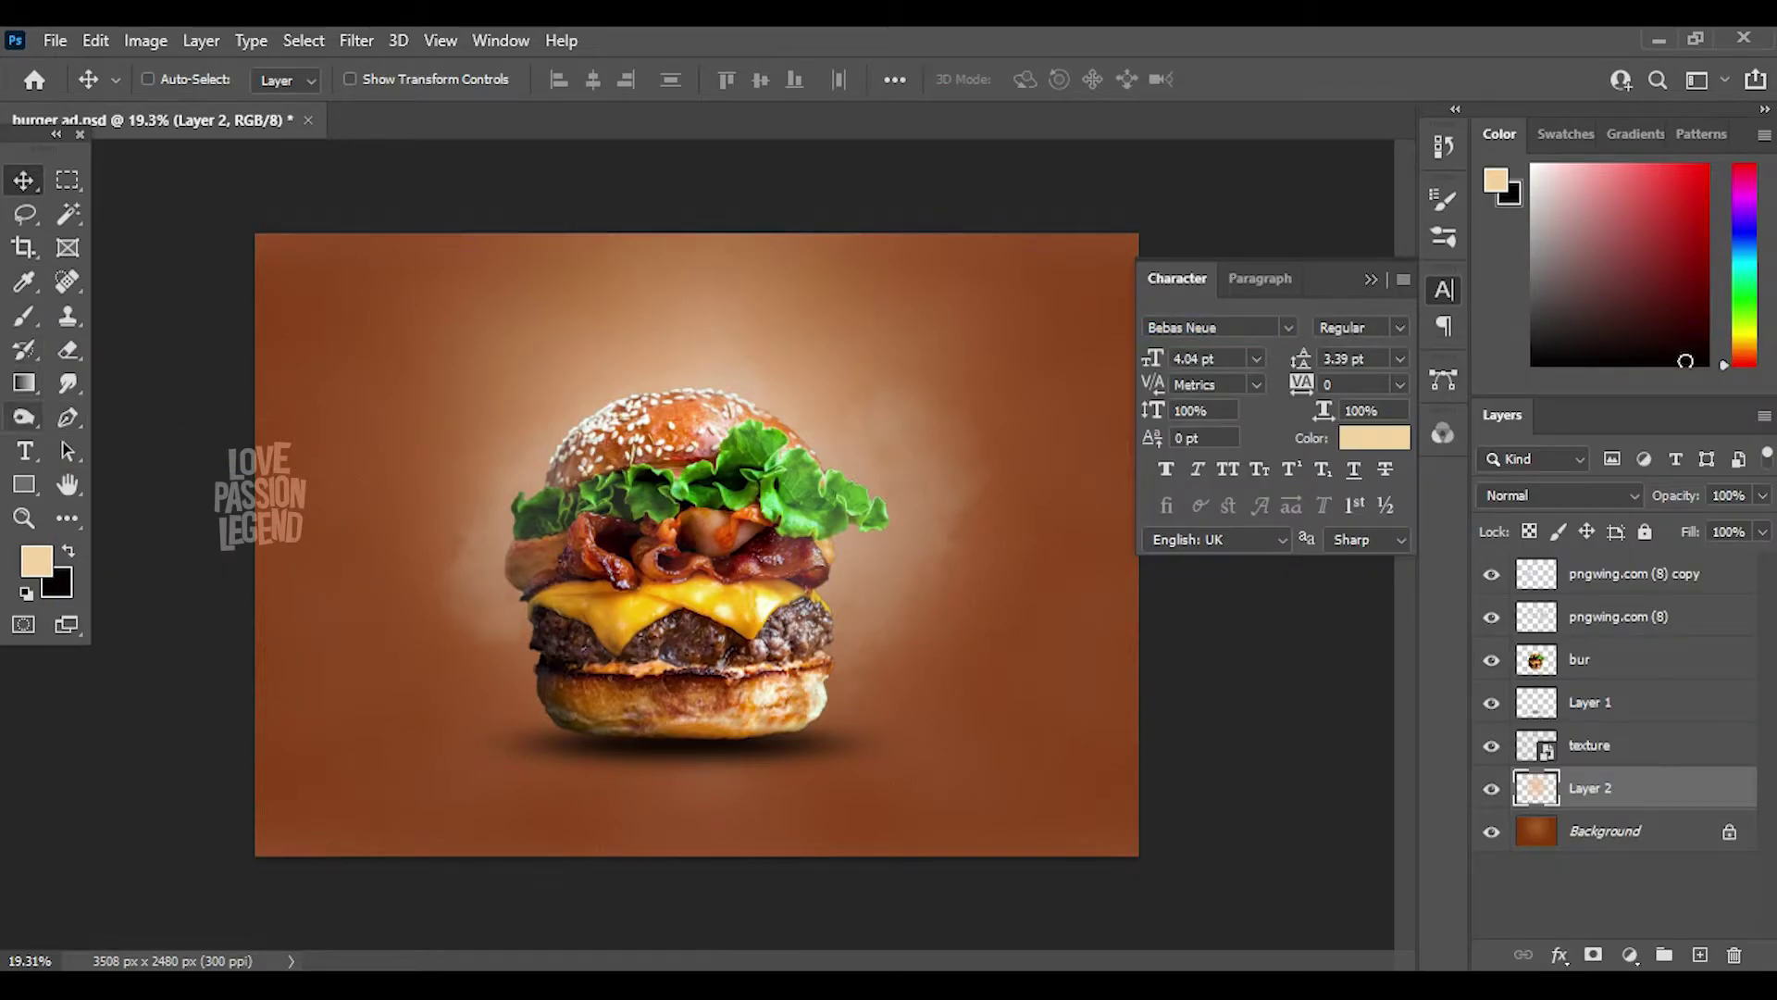
key(t)
click(488, 427)
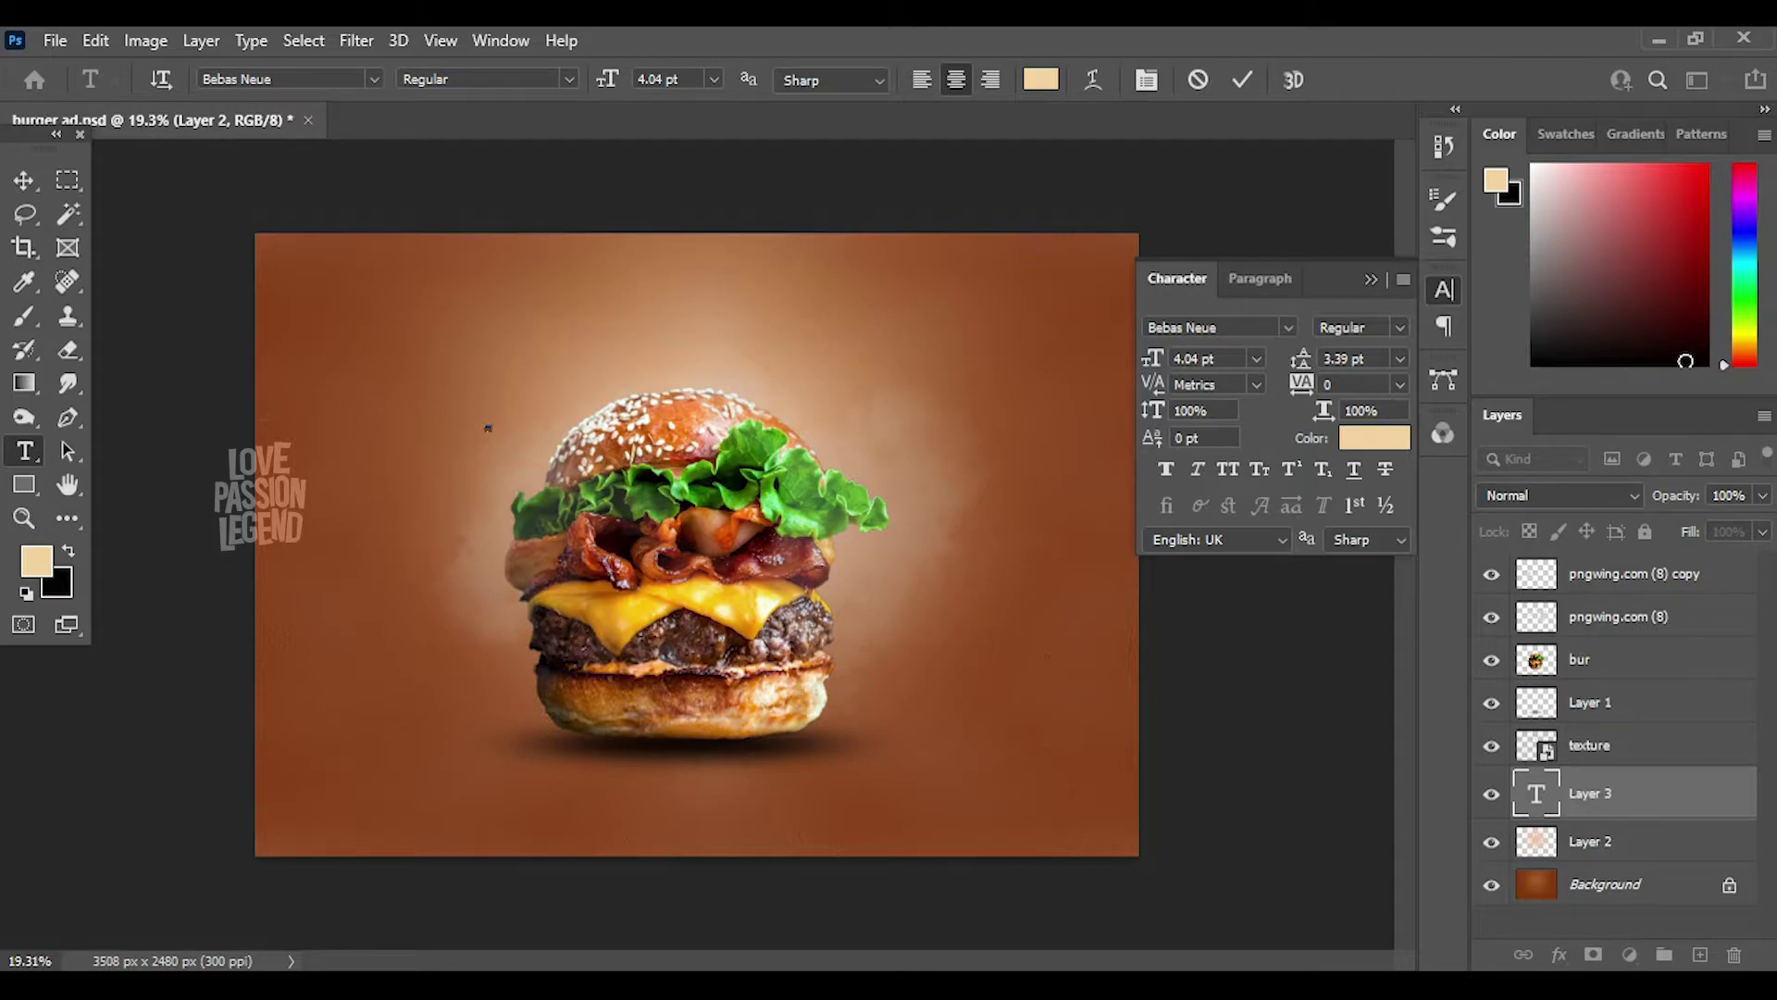
text(BURGER)
key(ctrl+t)
drag(518, 442, 916, 412)
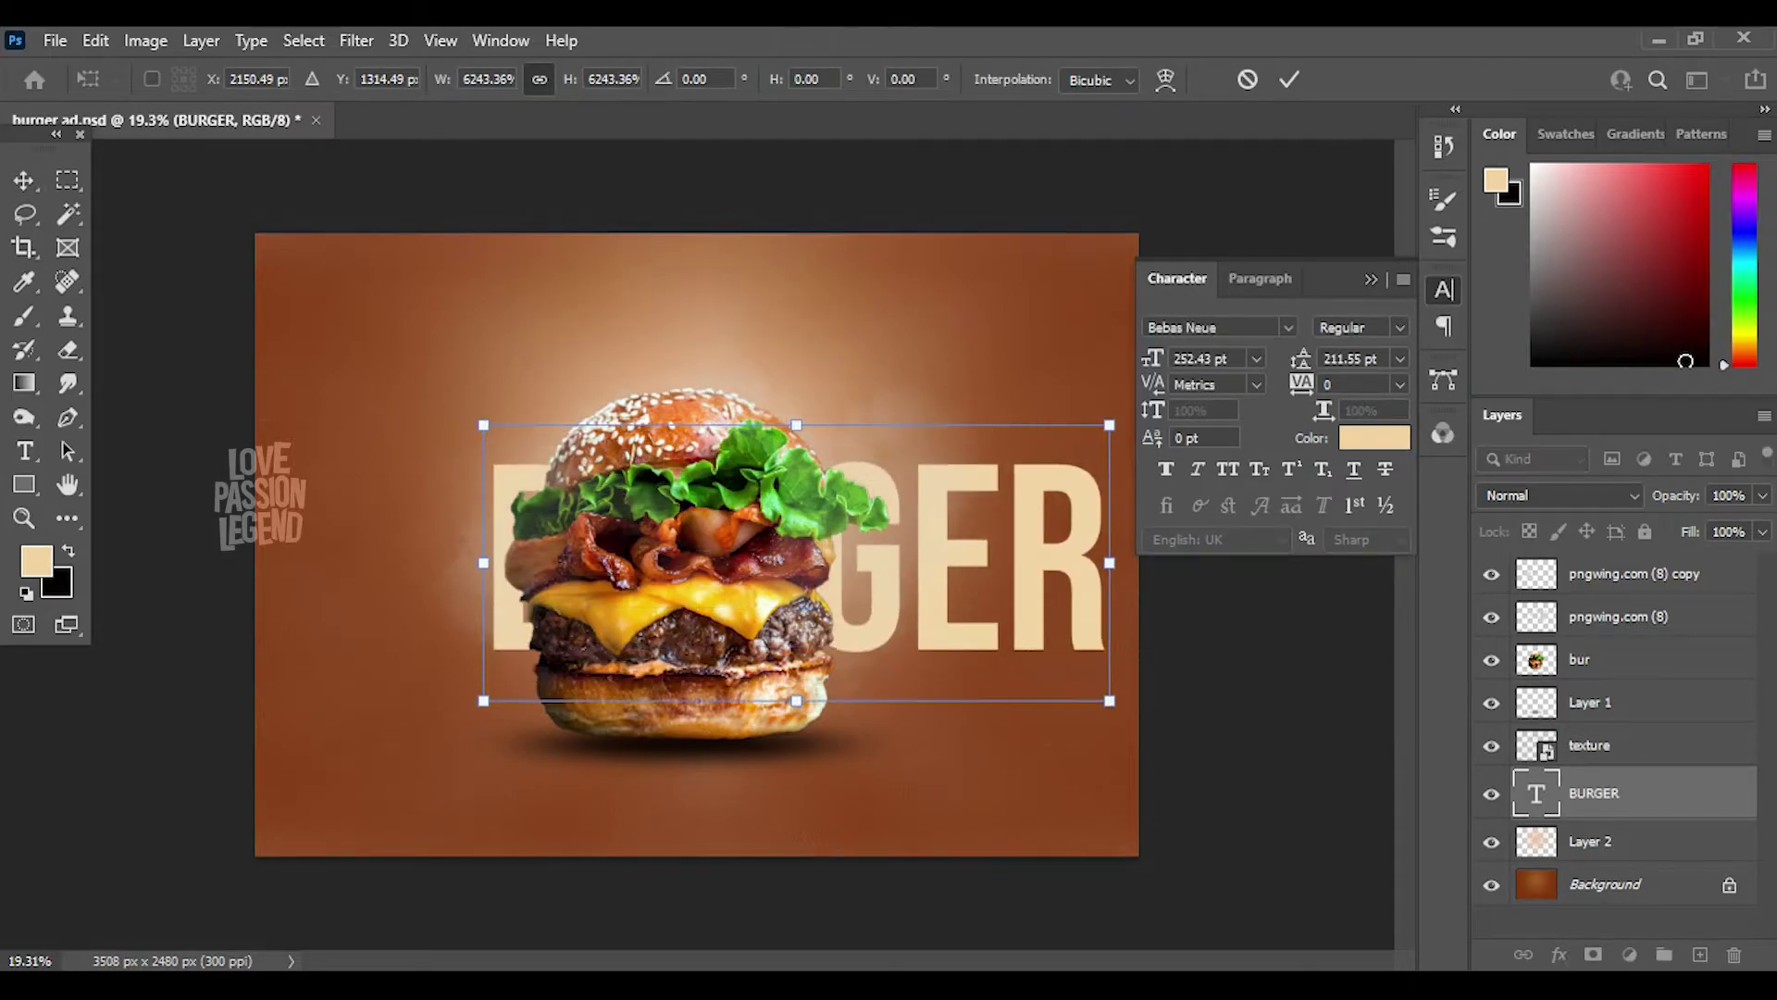
key(Return)
- Nudge the BURGER lettering slightly lower and set its blend mode to Soft Light
click(1444, 290)
drag(759, 435, 758, 456)
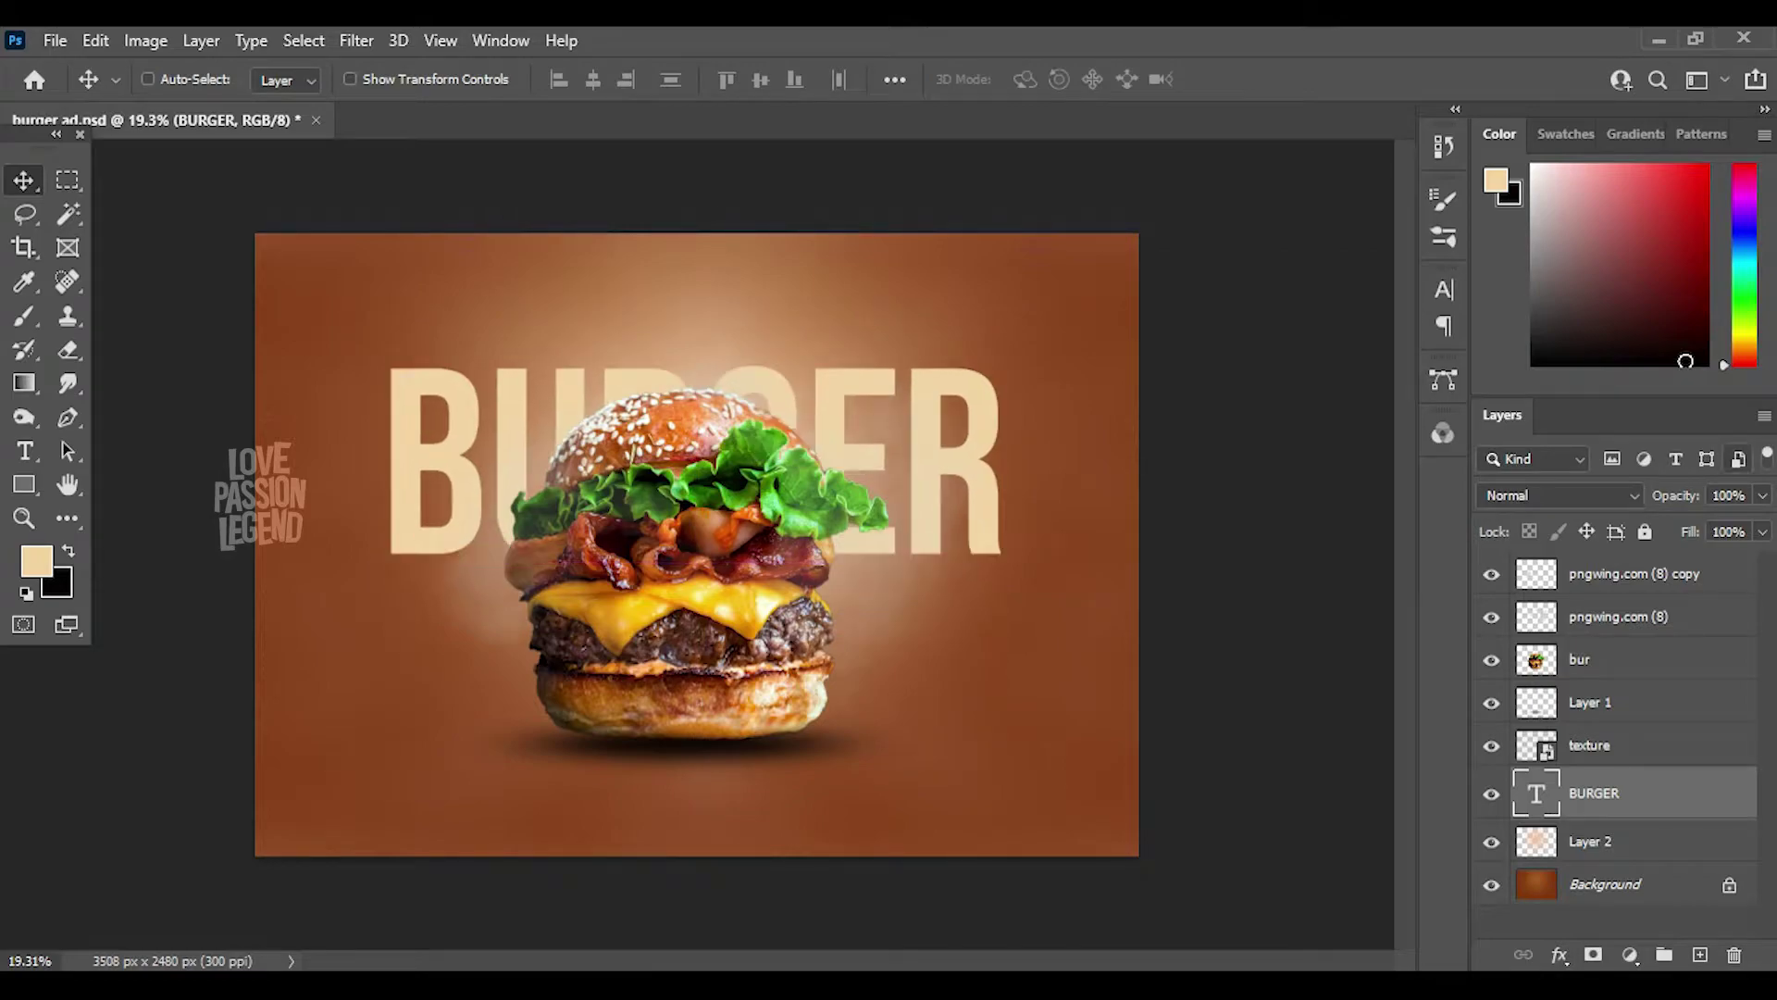
click(1560, 496)
key(Down)
key(Return)
- Warp the BURGER text with an inward Bulge style at about −31% bend
key(ctrl+t)
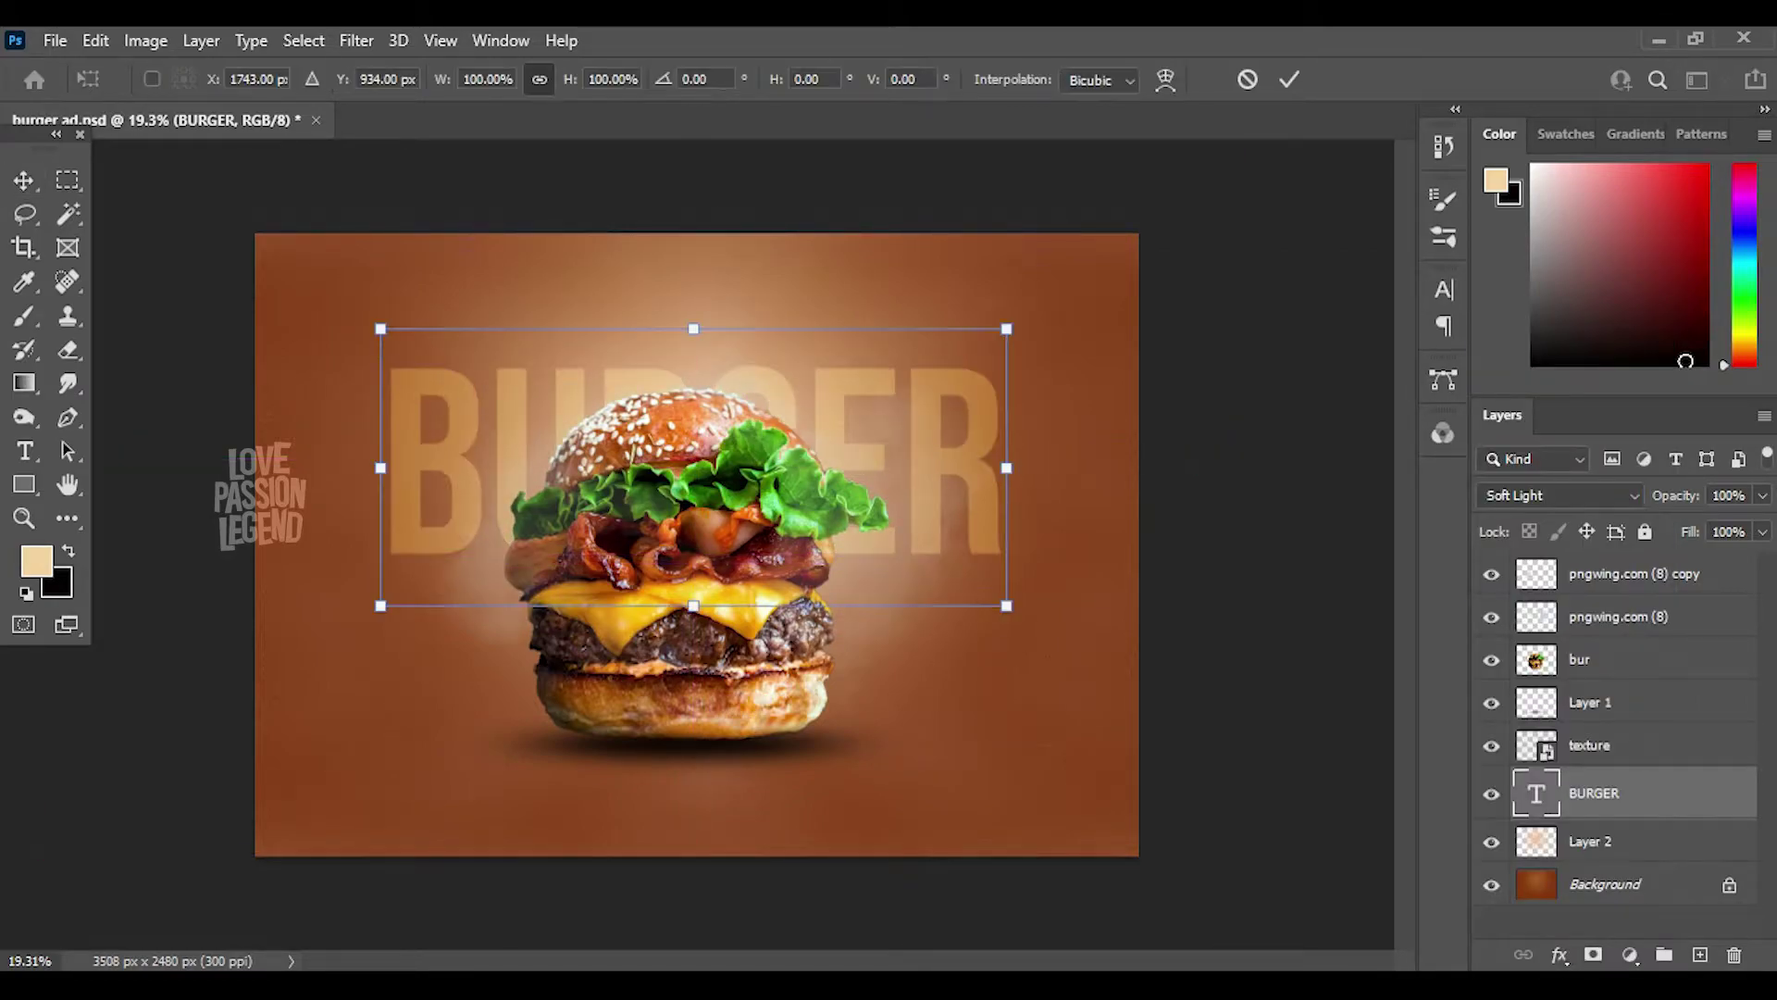
key(Escape)
double_click(1535, 793)
click(1094, 80)
click(840, 244)
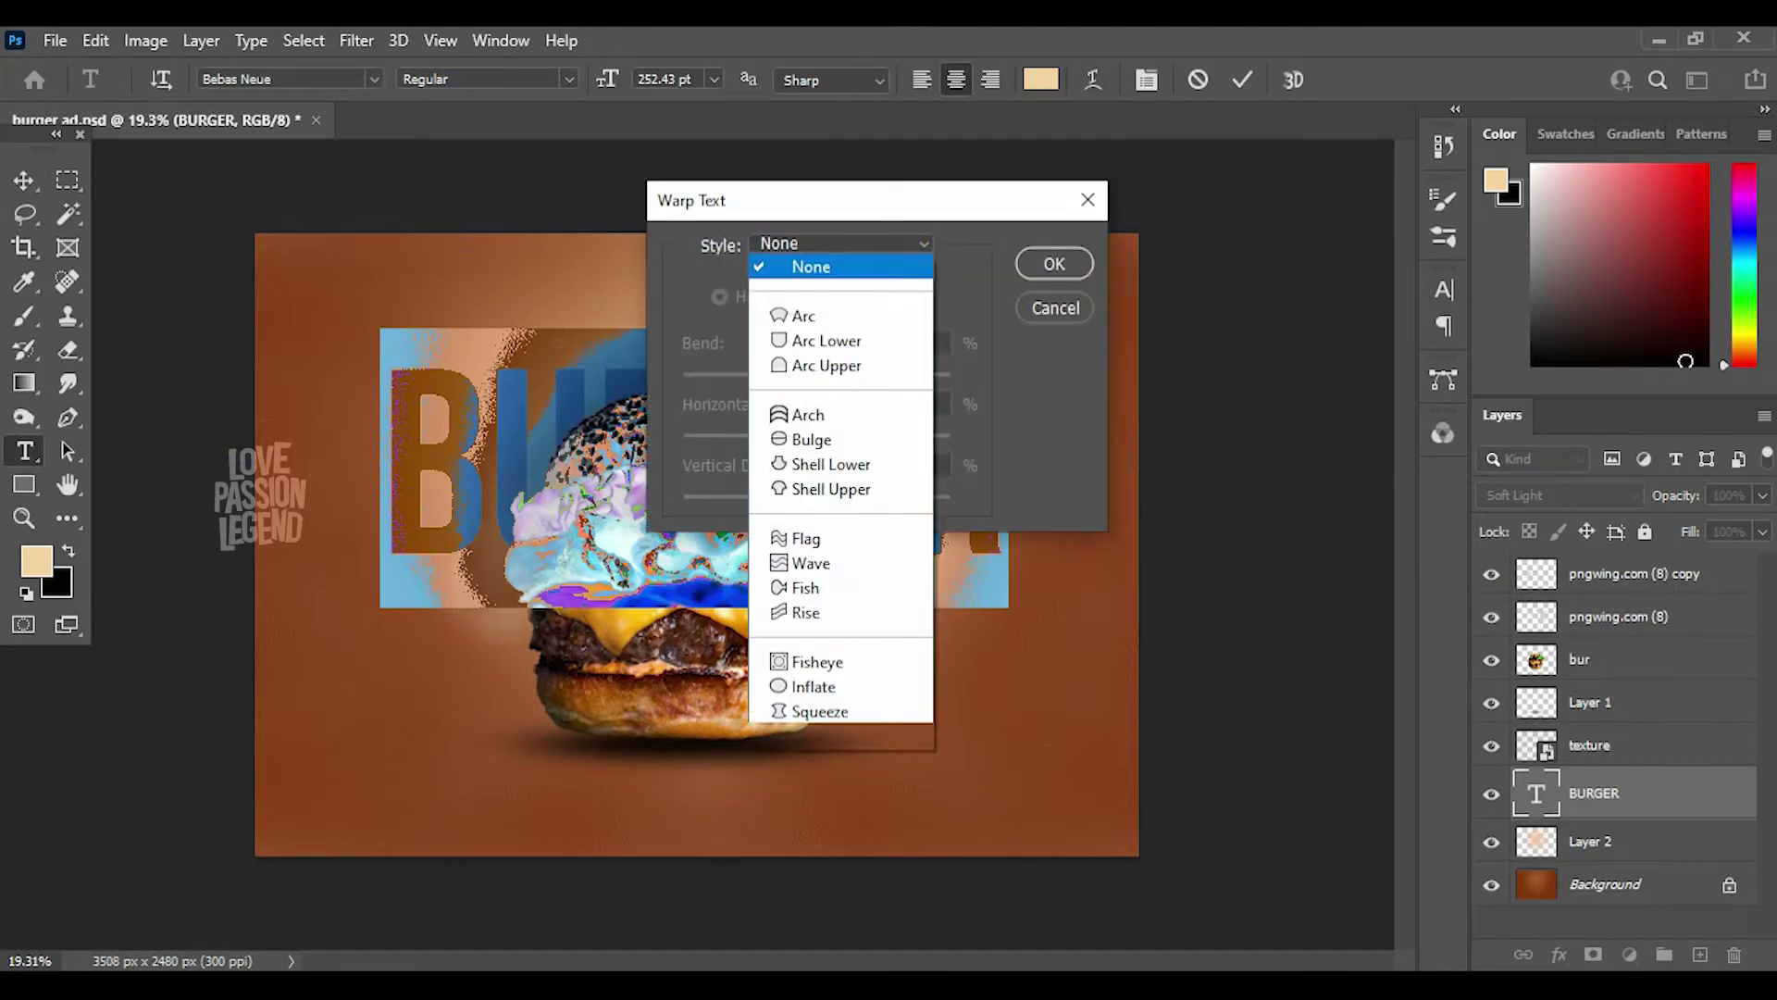
click(812, 439)
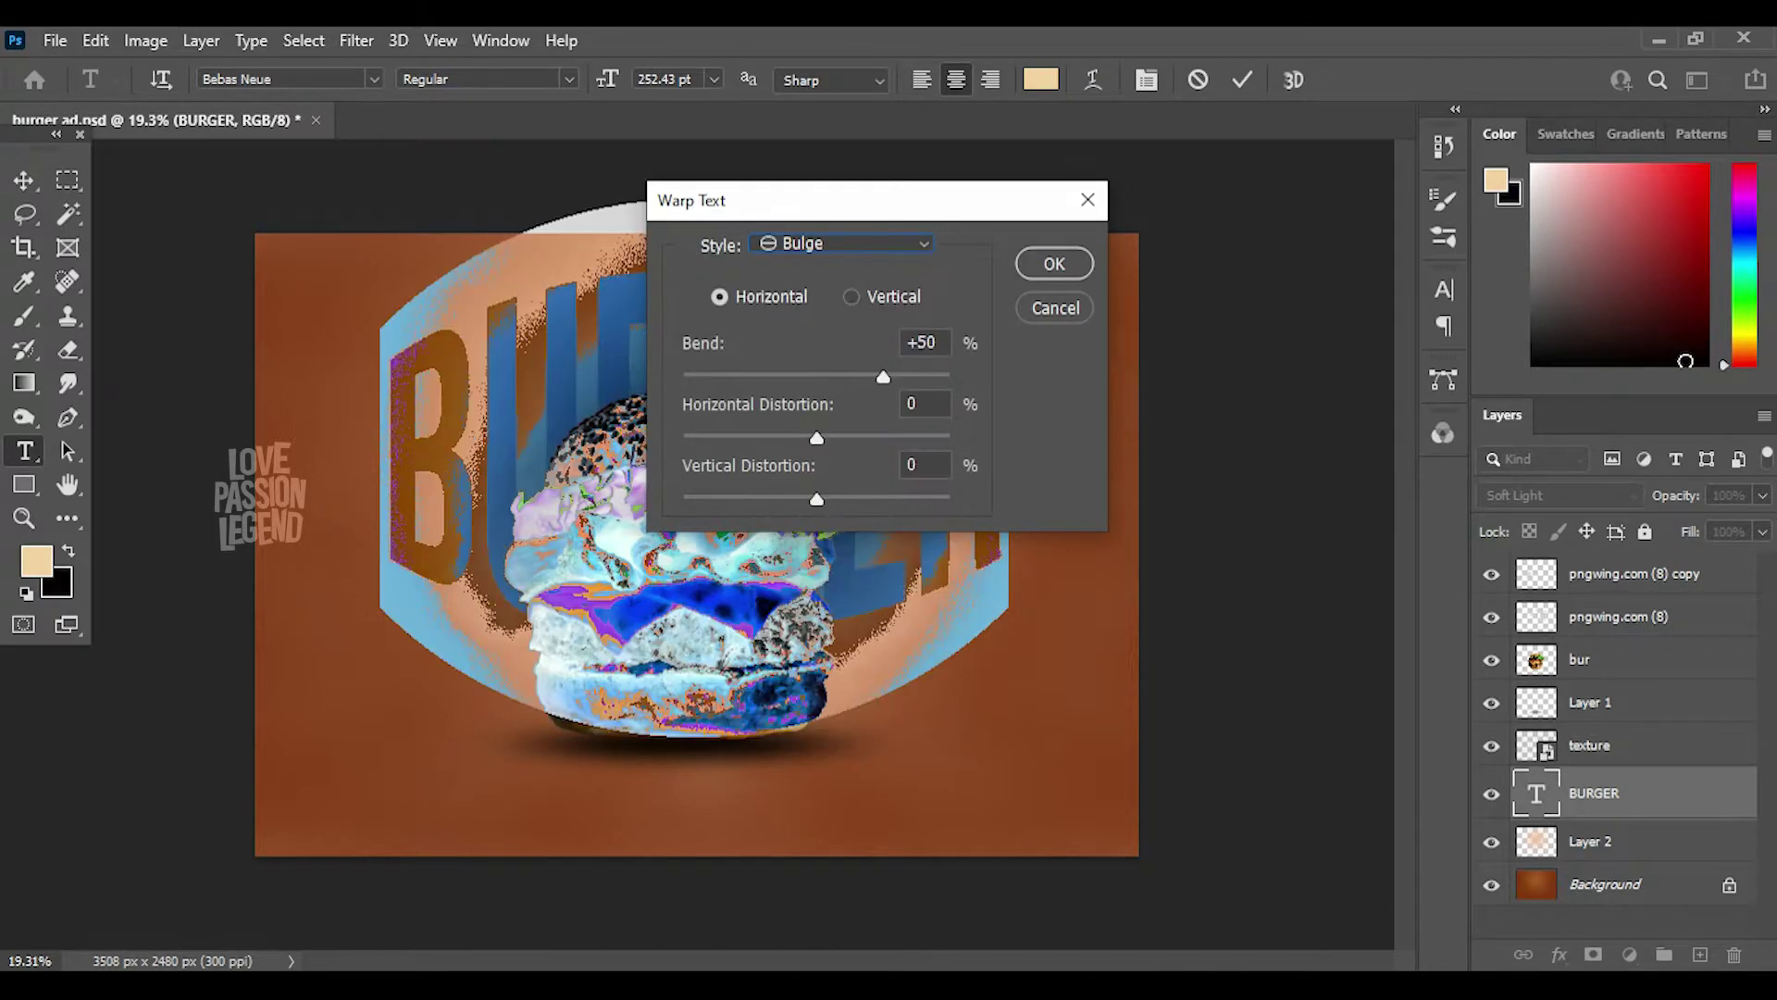
drag(882, 375, 785, 375)
drag(833, 200, 1250, 205)
drag(1201, 381, 1287, 381)
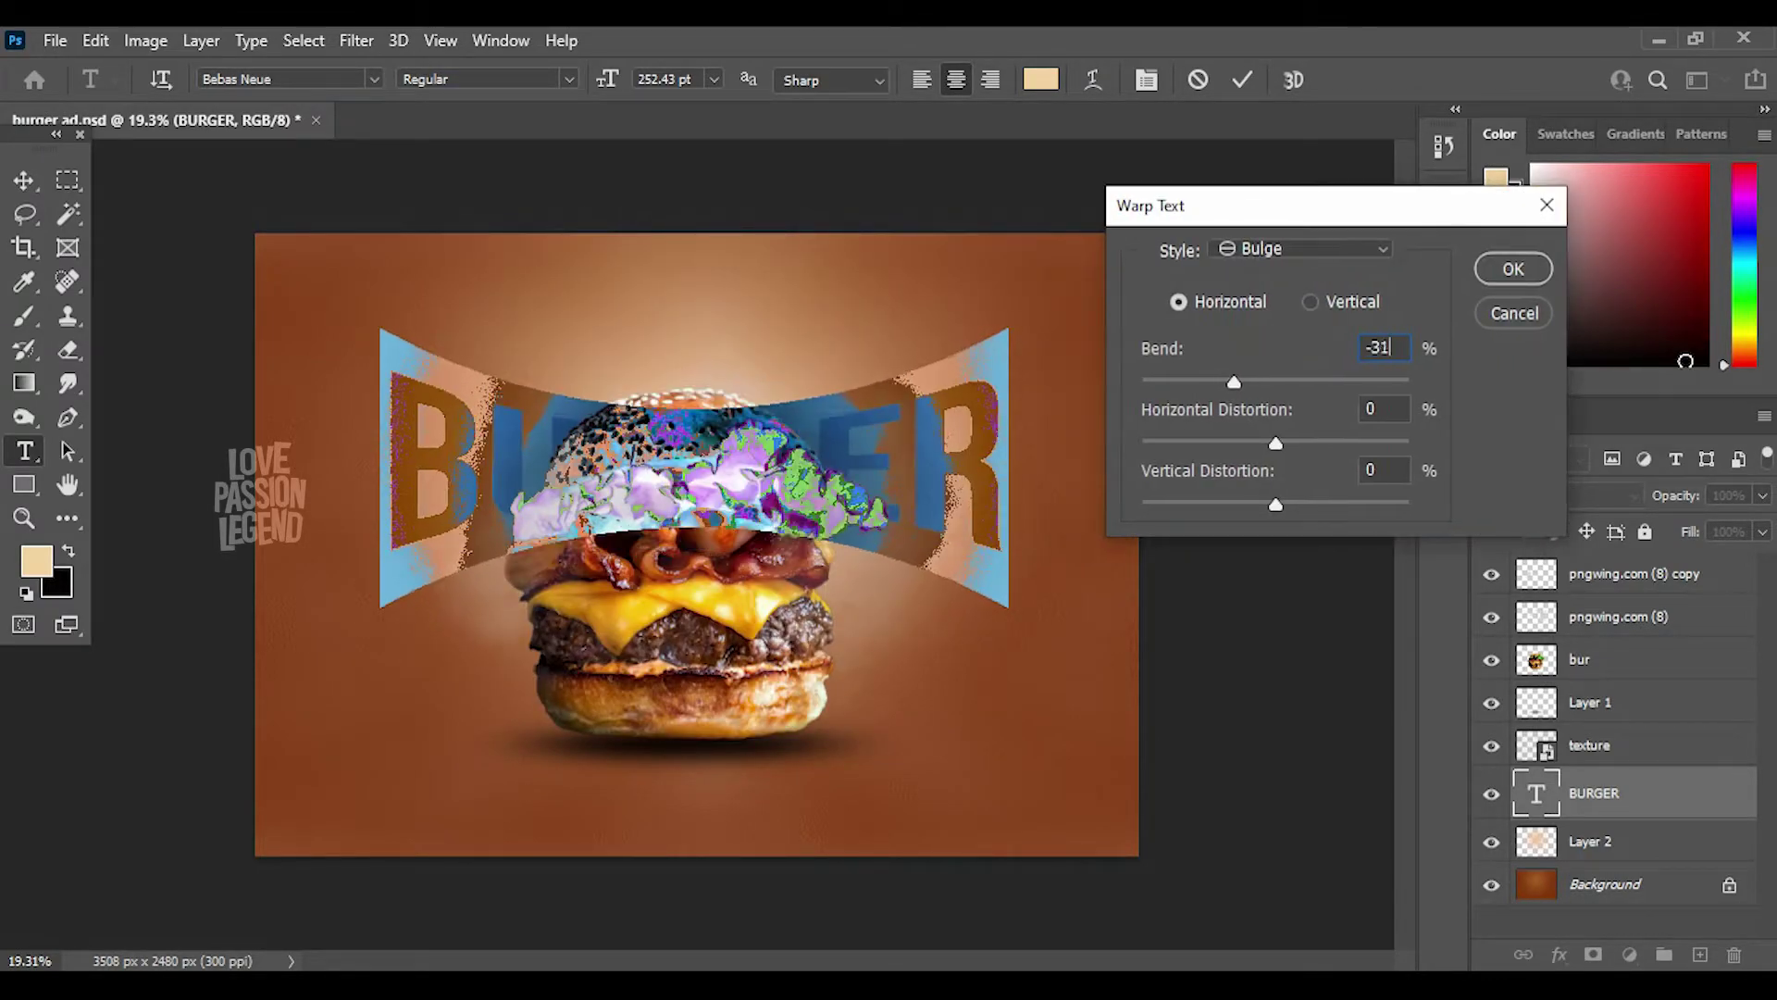
click(1471, 268)
- Reposition the BURGER lettering behind the burger and enlarge it to about 111%
click(24, 179)
drag(778, 278, 800, 254)
key(ctrl+t)
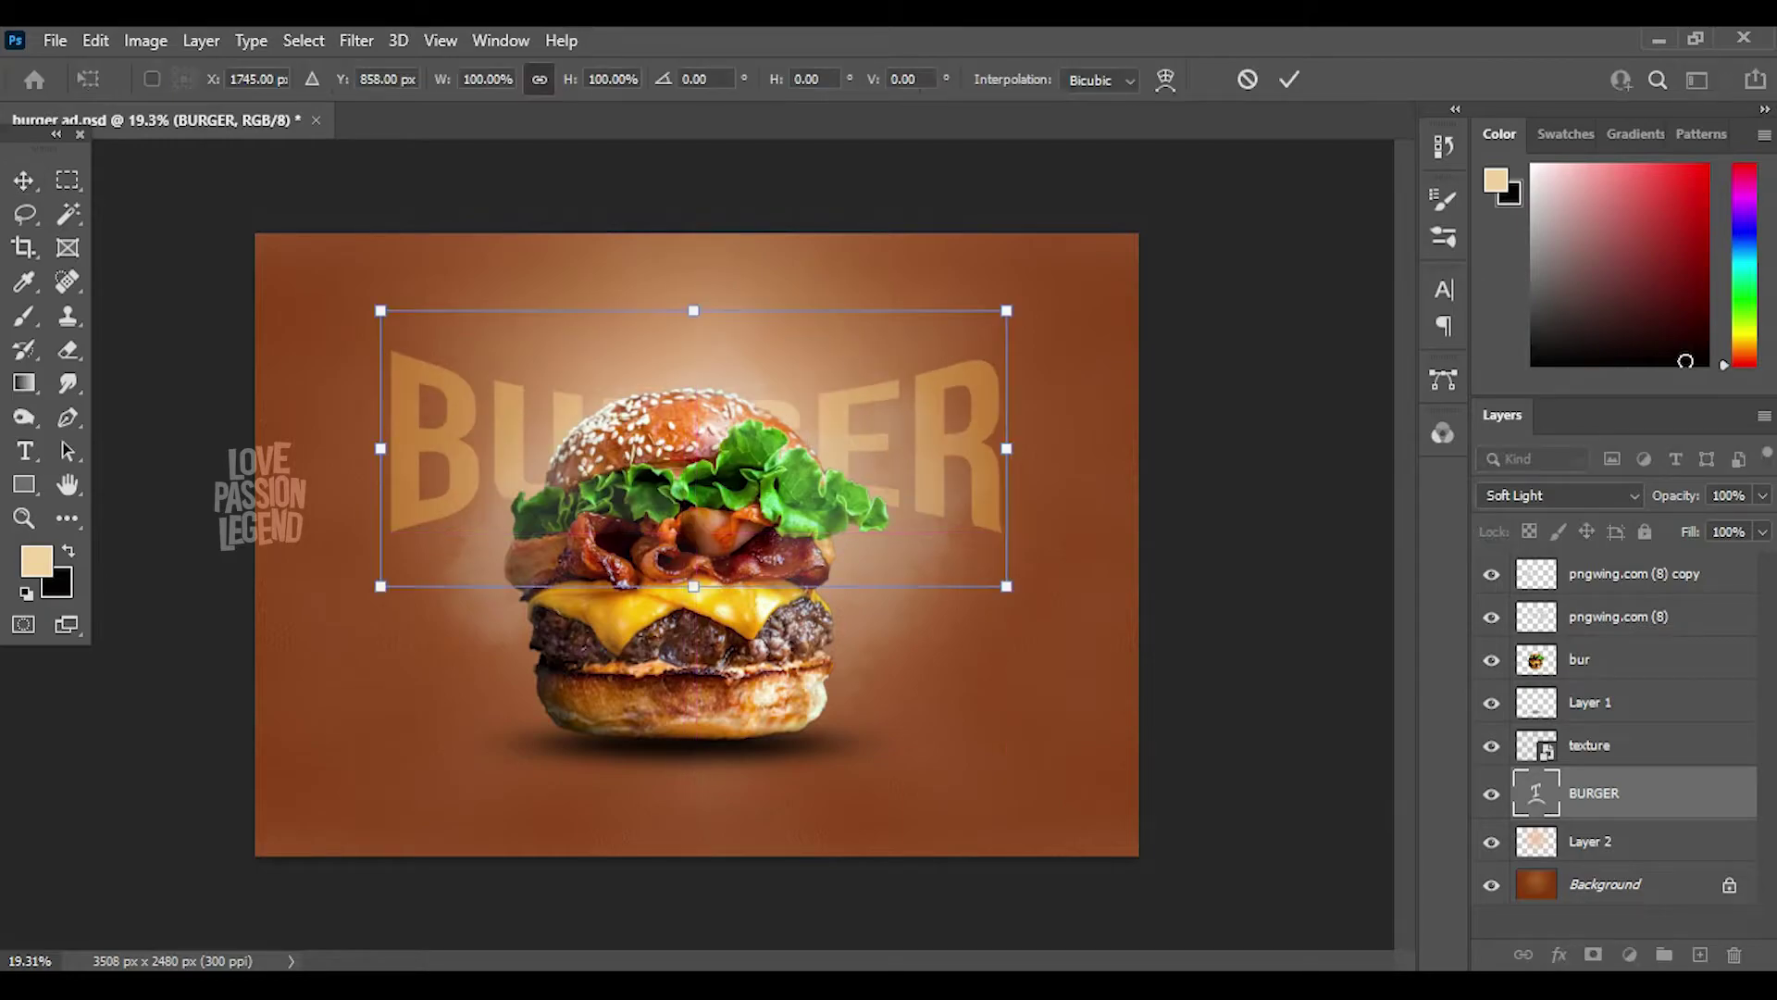
drag(1004, 306, 1041, 293)
double_click(1535, 793)
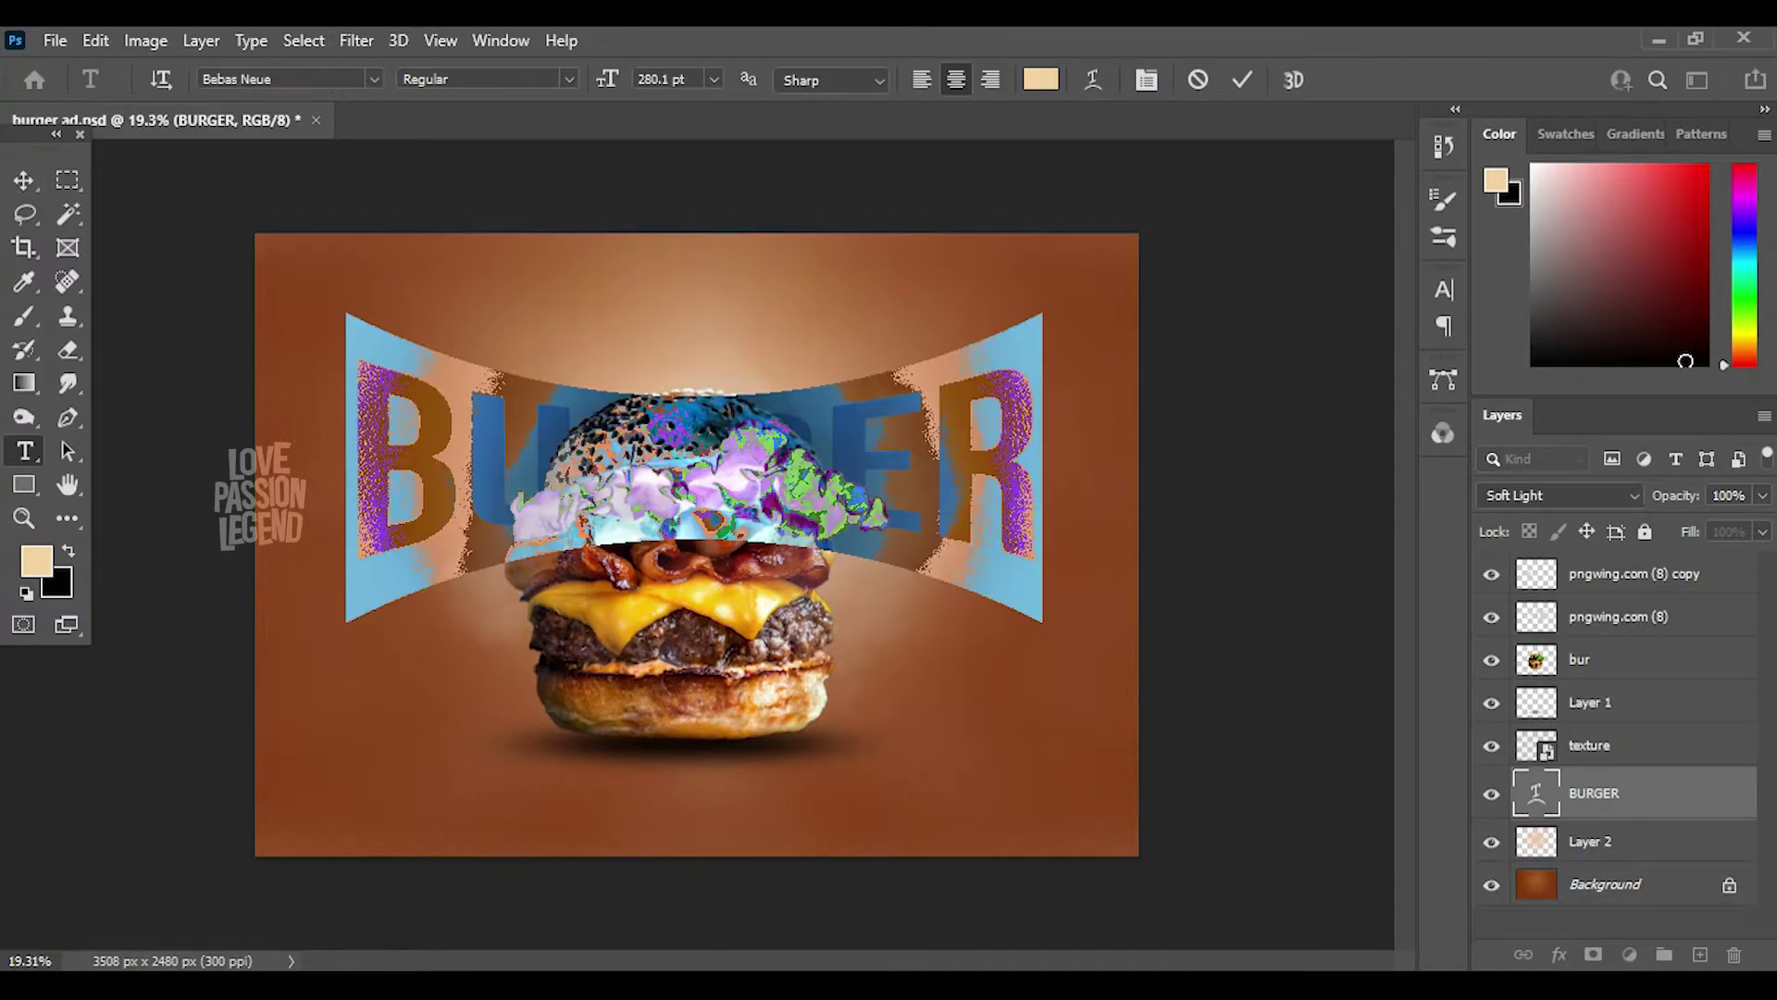
click(1093, 80)
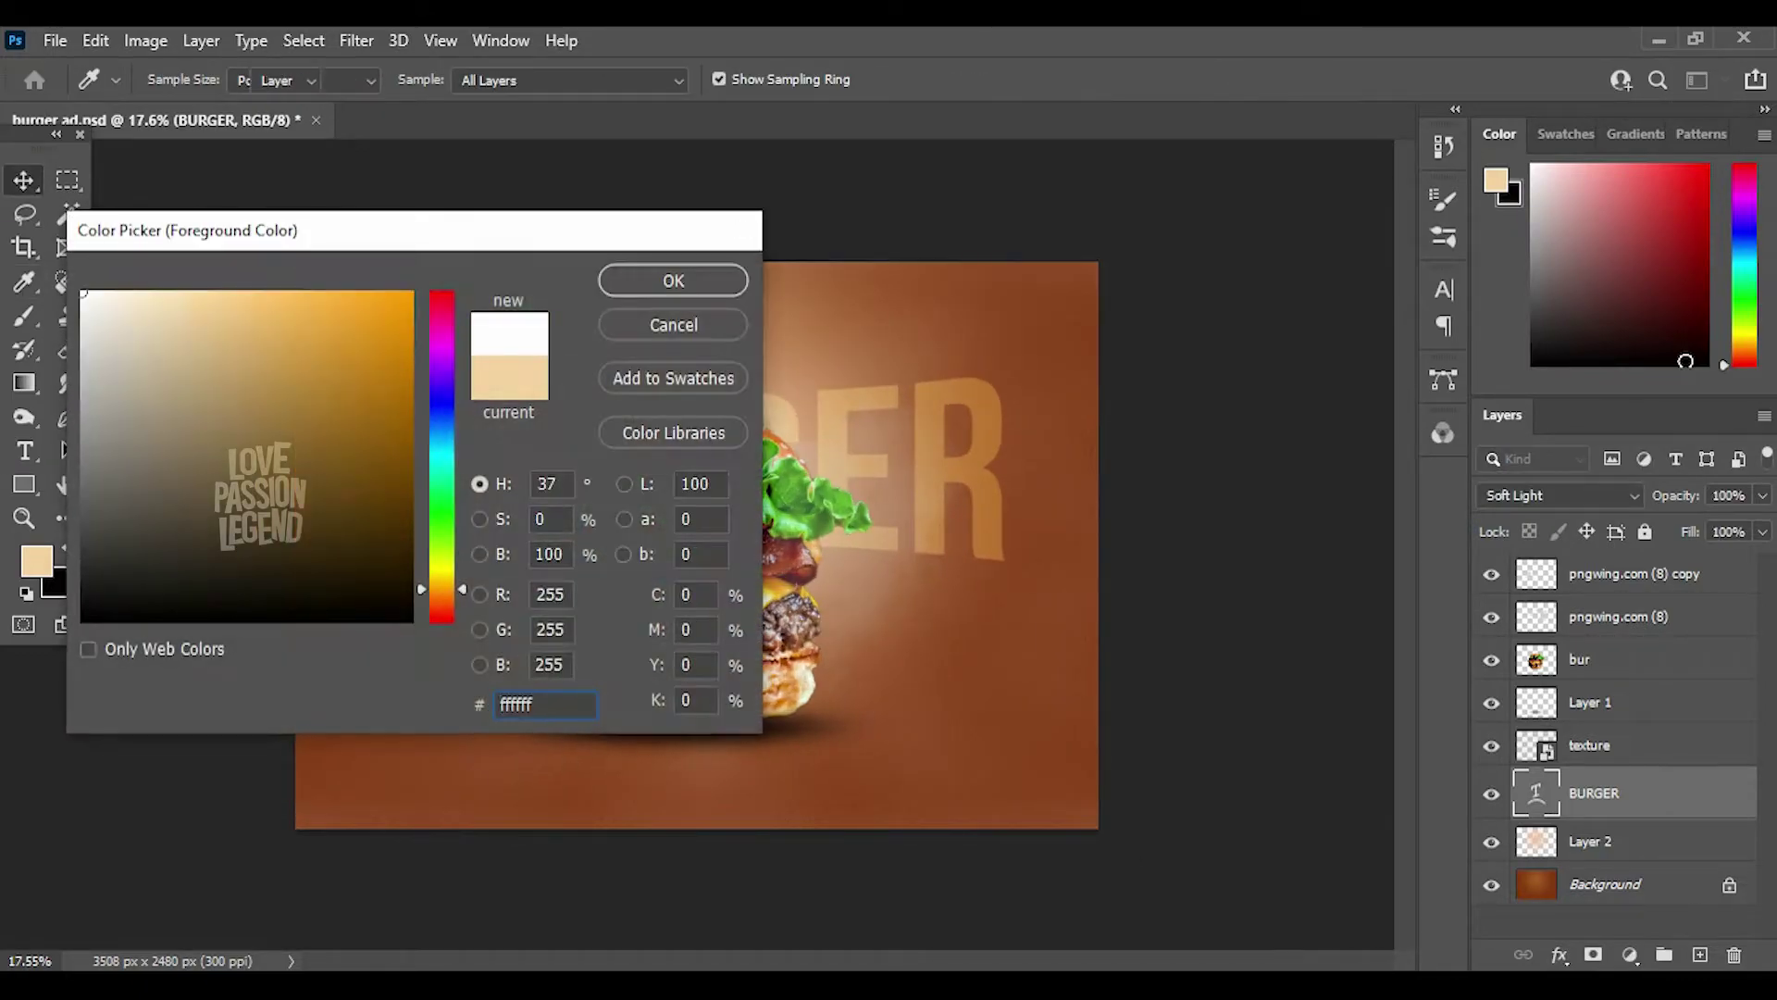
- Save the document and pick a dark foreground colour
key(ctrl+s)
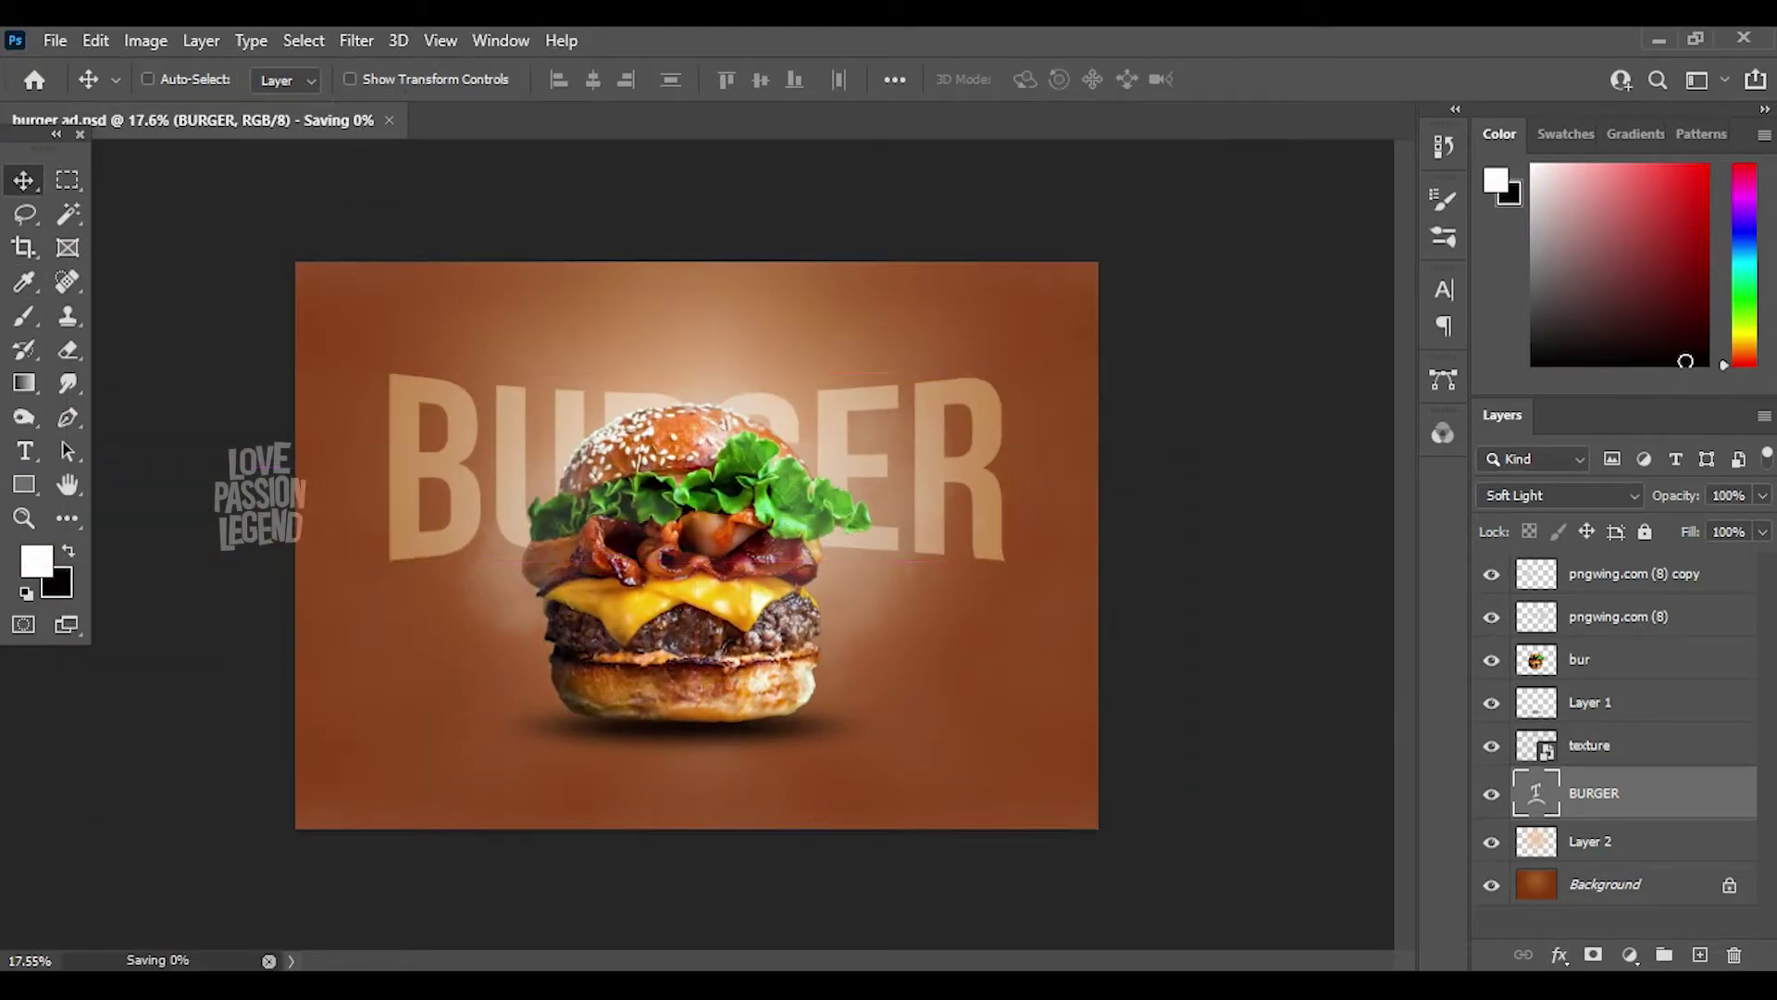
key(alt+comma)
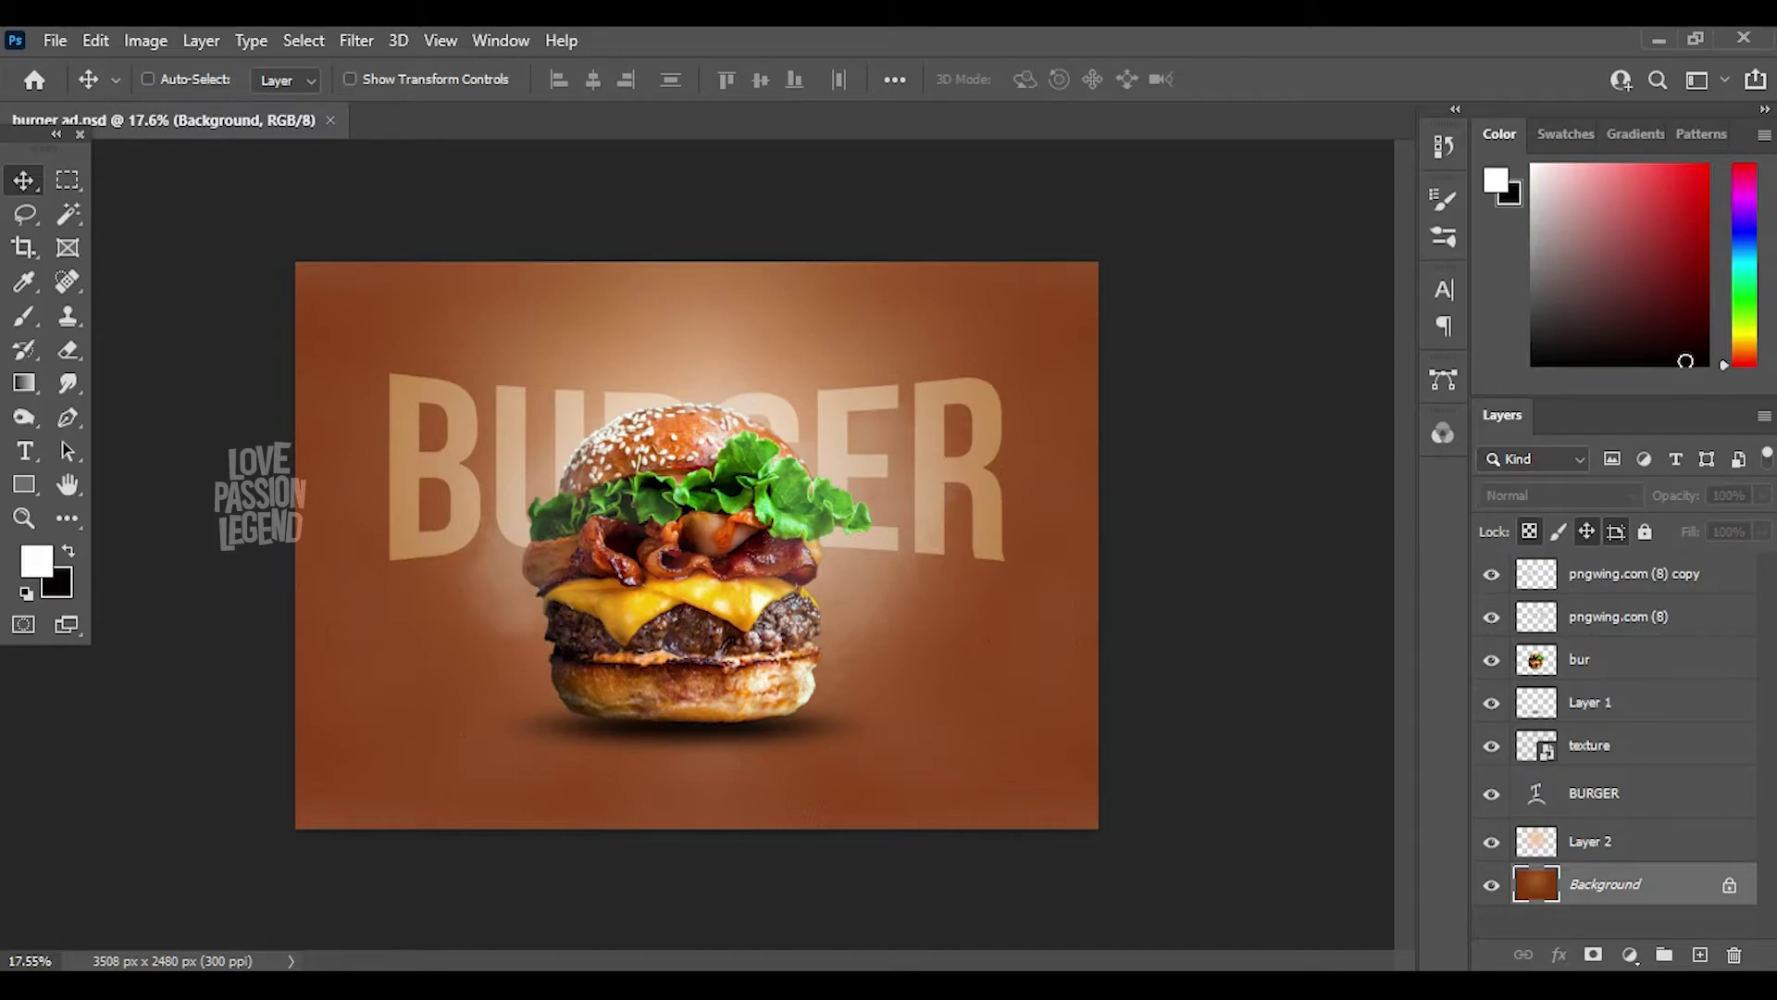
key(m)
drag(296, 263, 1100, 829)
key(x)
key(i)
click(36, 560)
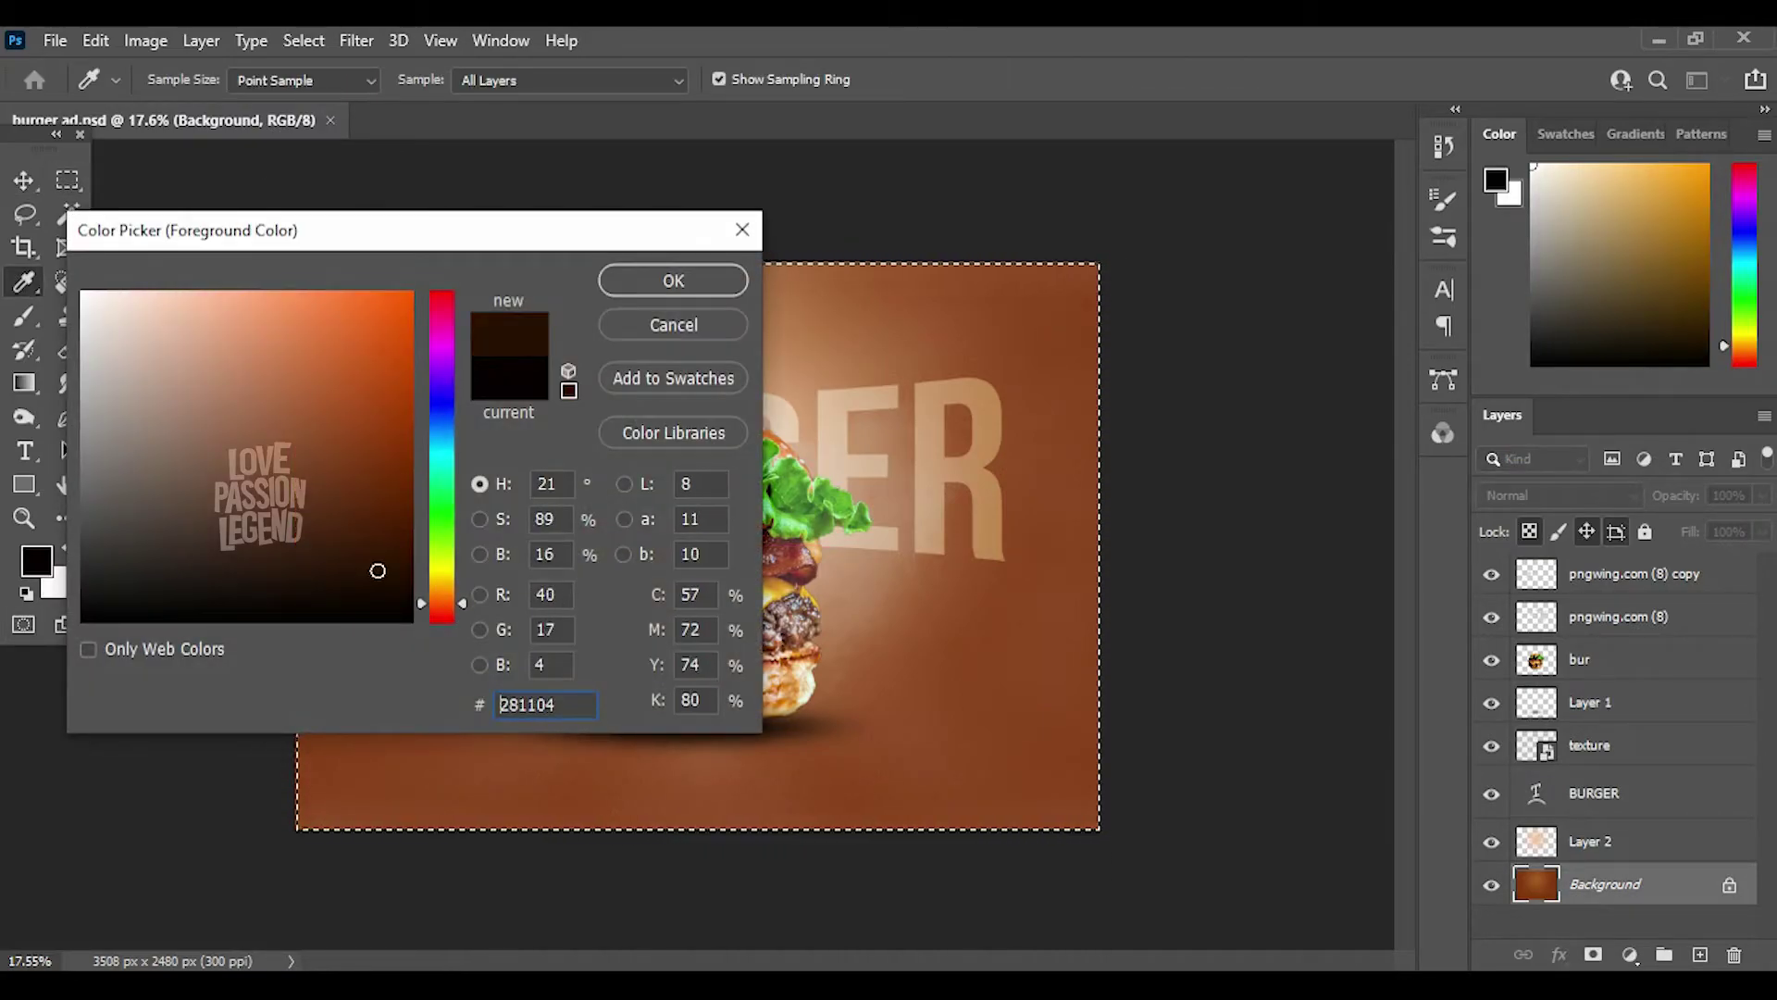
key(Return)
key(ctrl+d)
- Add a new Layer 3 above Layer 2 and fill it with the dark colour
key(ctrl+shift+alt+n)
key(v)
key(ctrl+s)
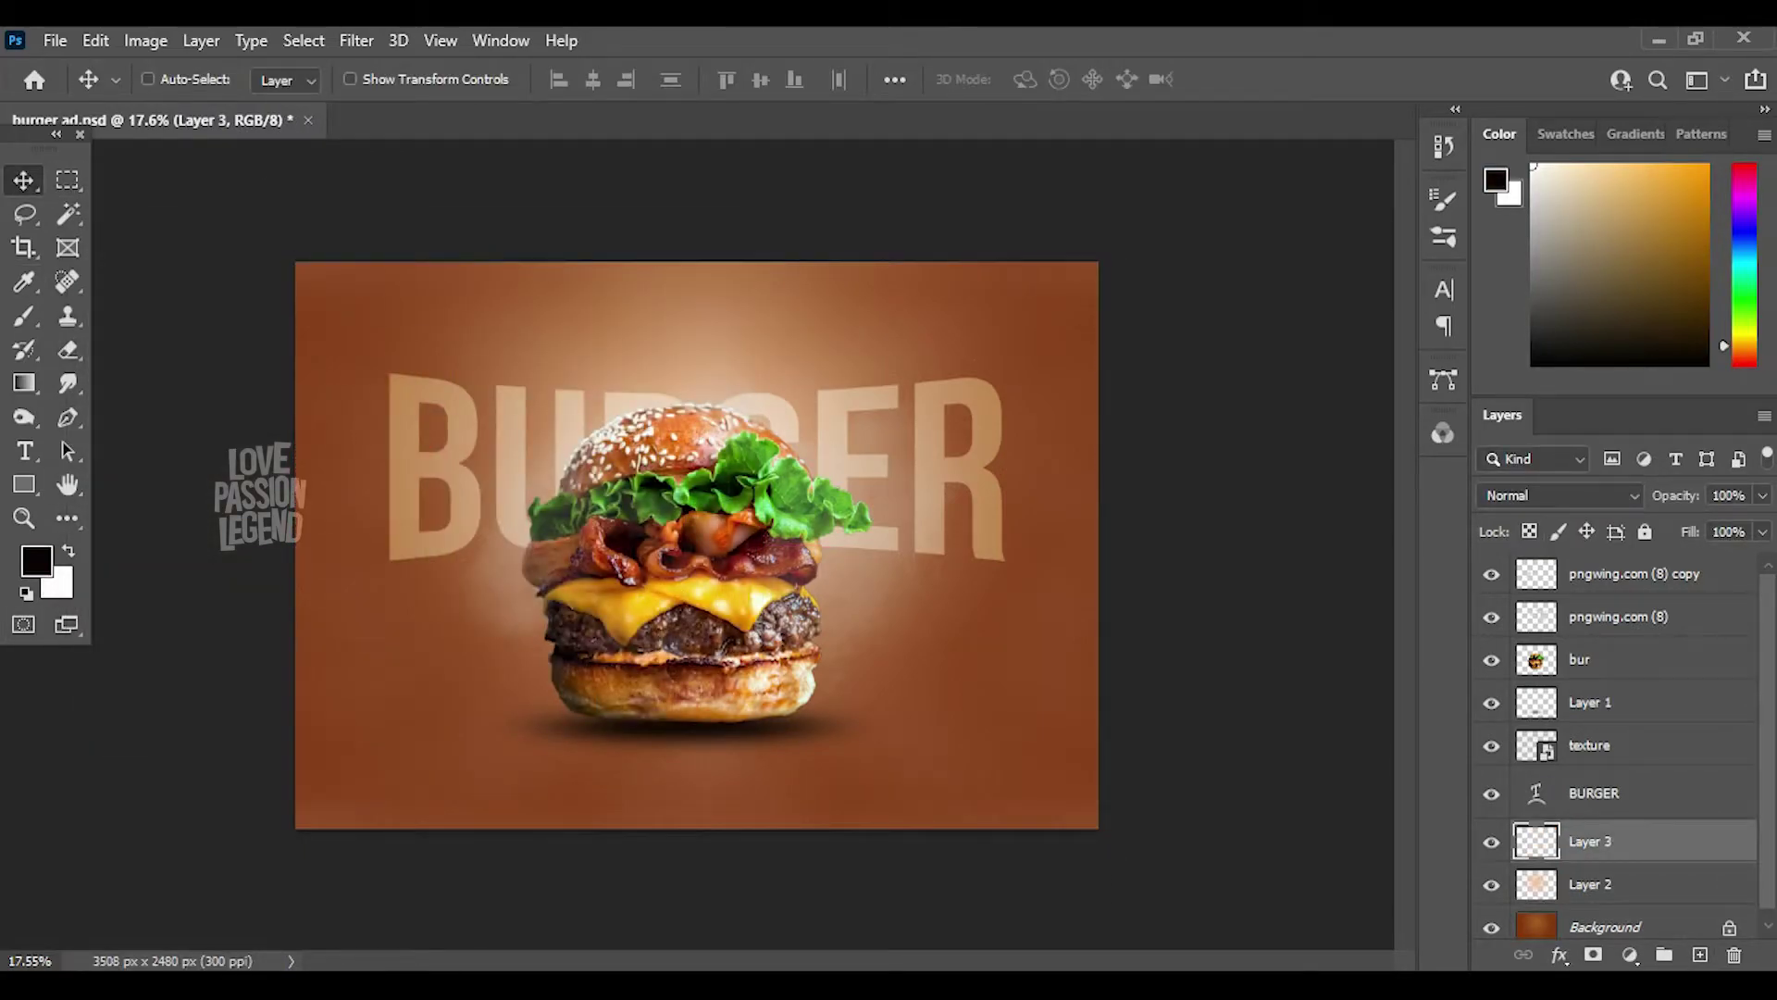
key(alt+BackSpace)
- Refill Layer 3 with progressively darker brown, ending at #1d0b00
scroll(697, 546, up, 1)
key(i)
click(36, 560)
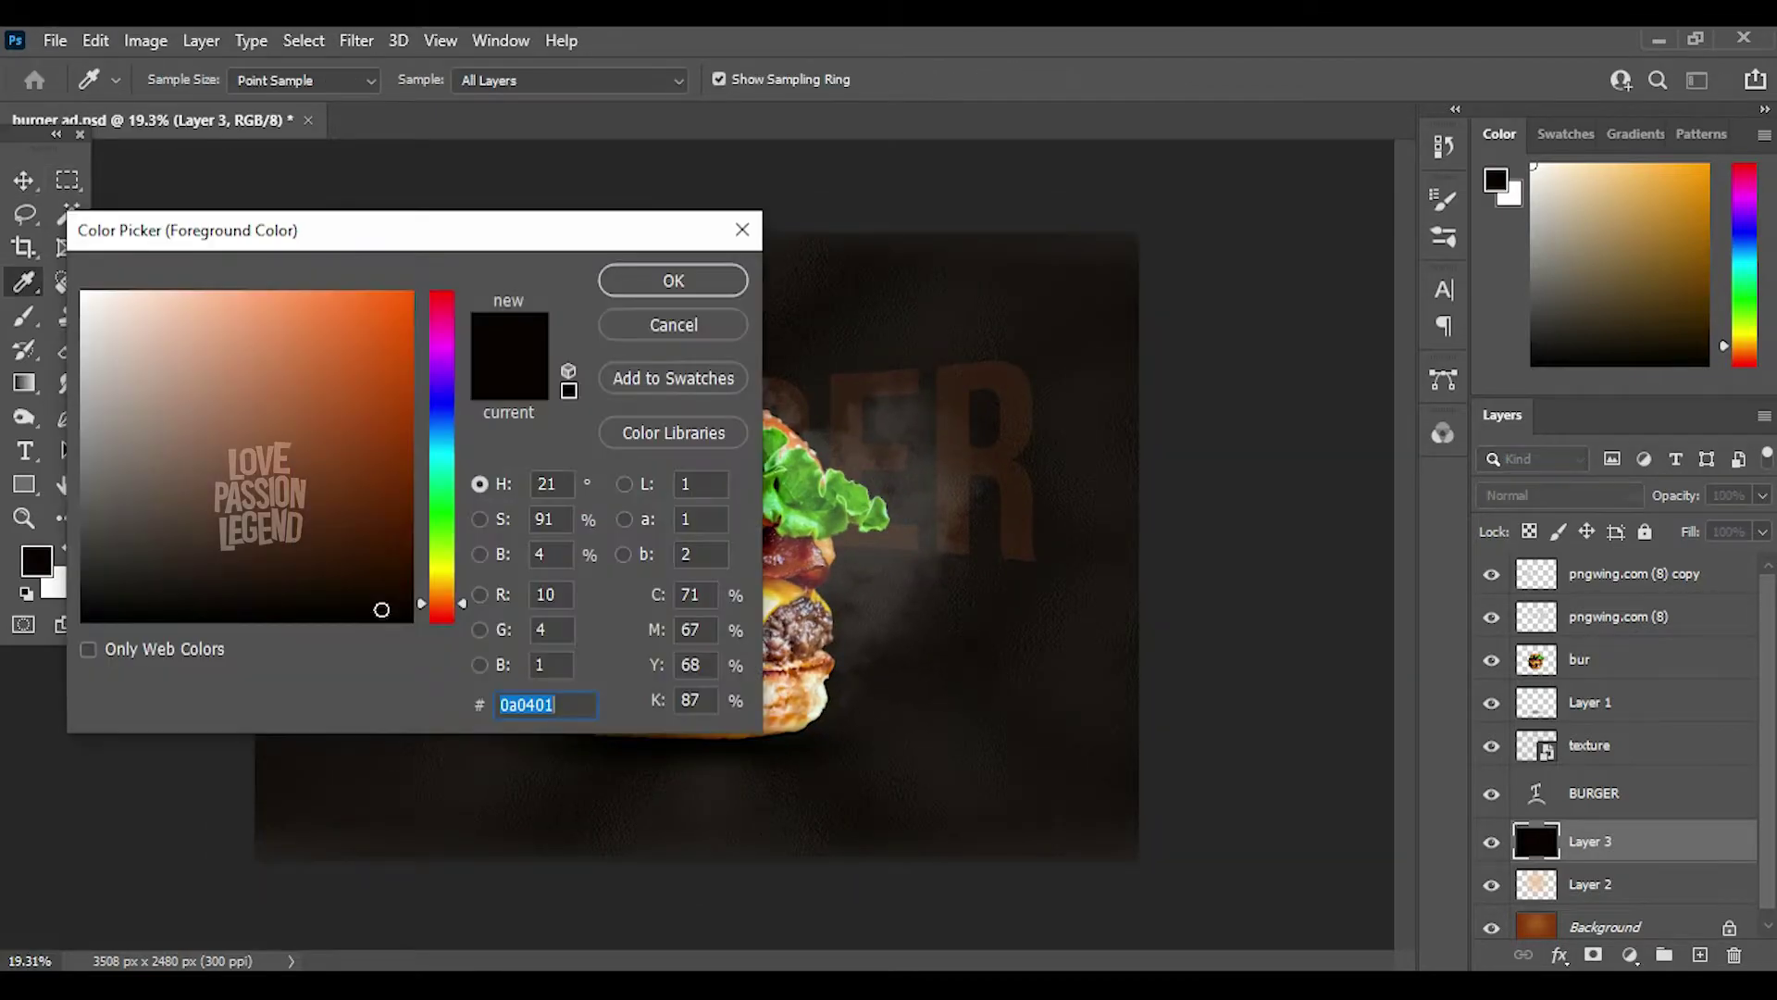
key(Return)
key(alt+BackSpace)
key(v)
click(36, 560)
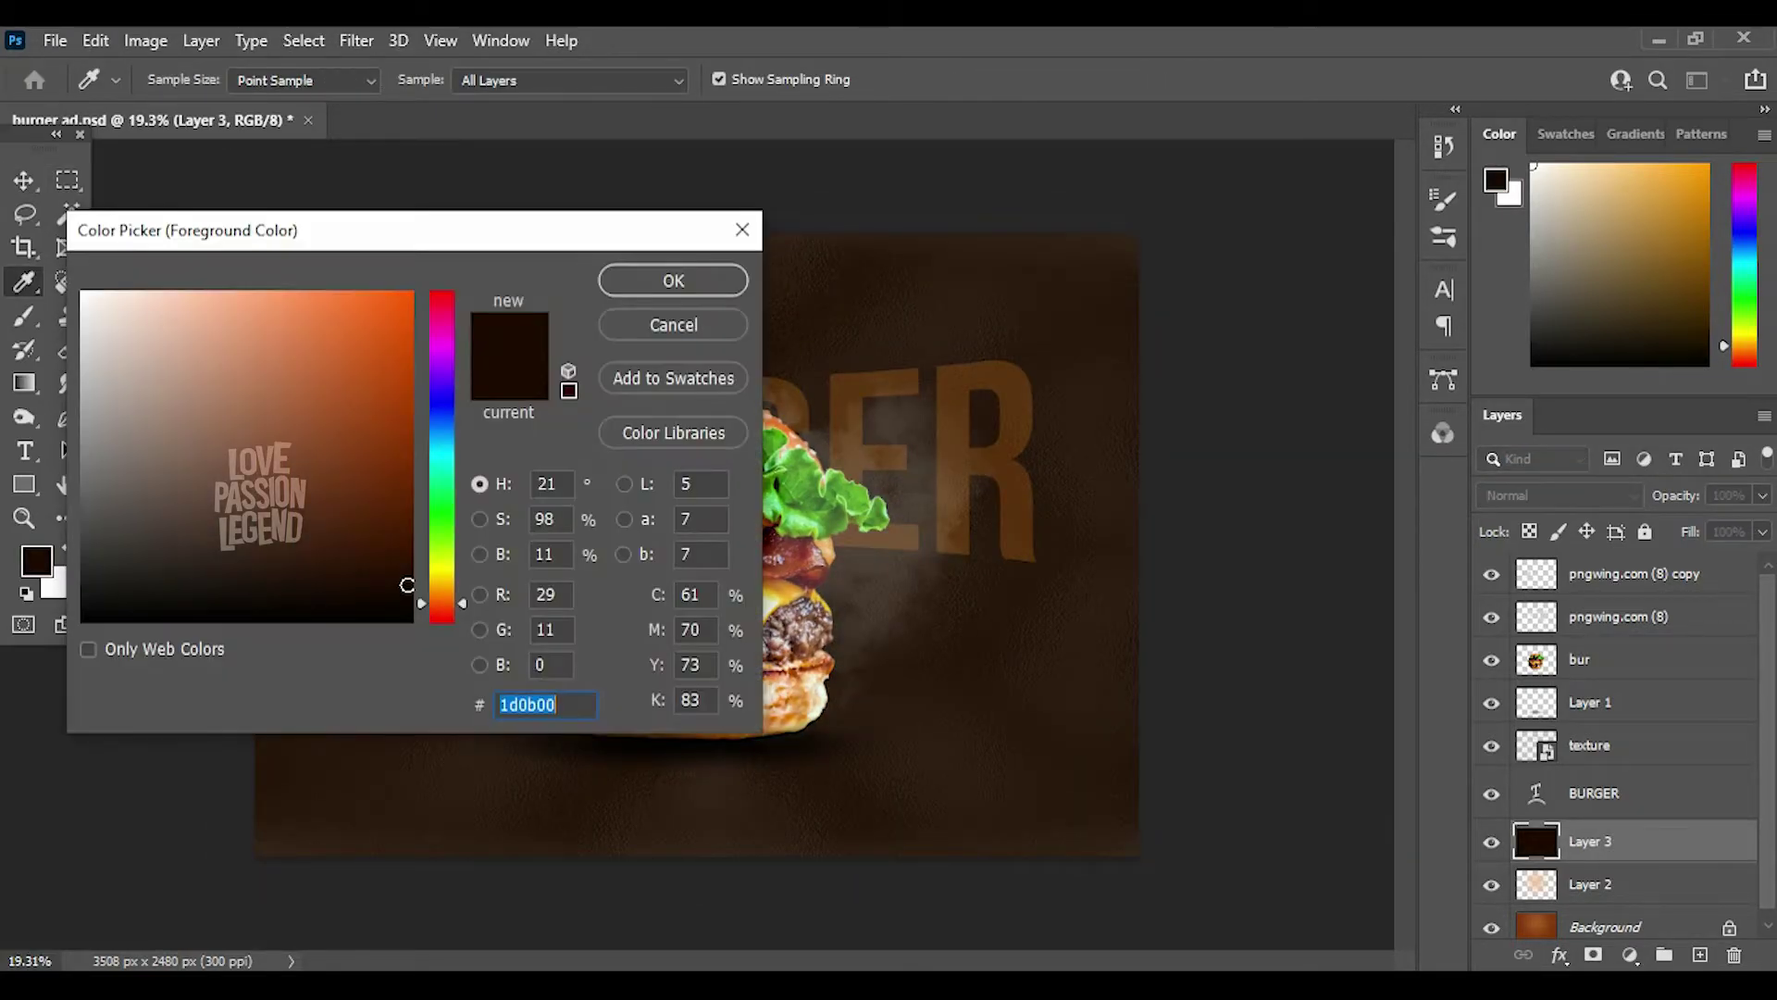
key(Return)
key(alt+BackSpace)
key(p)
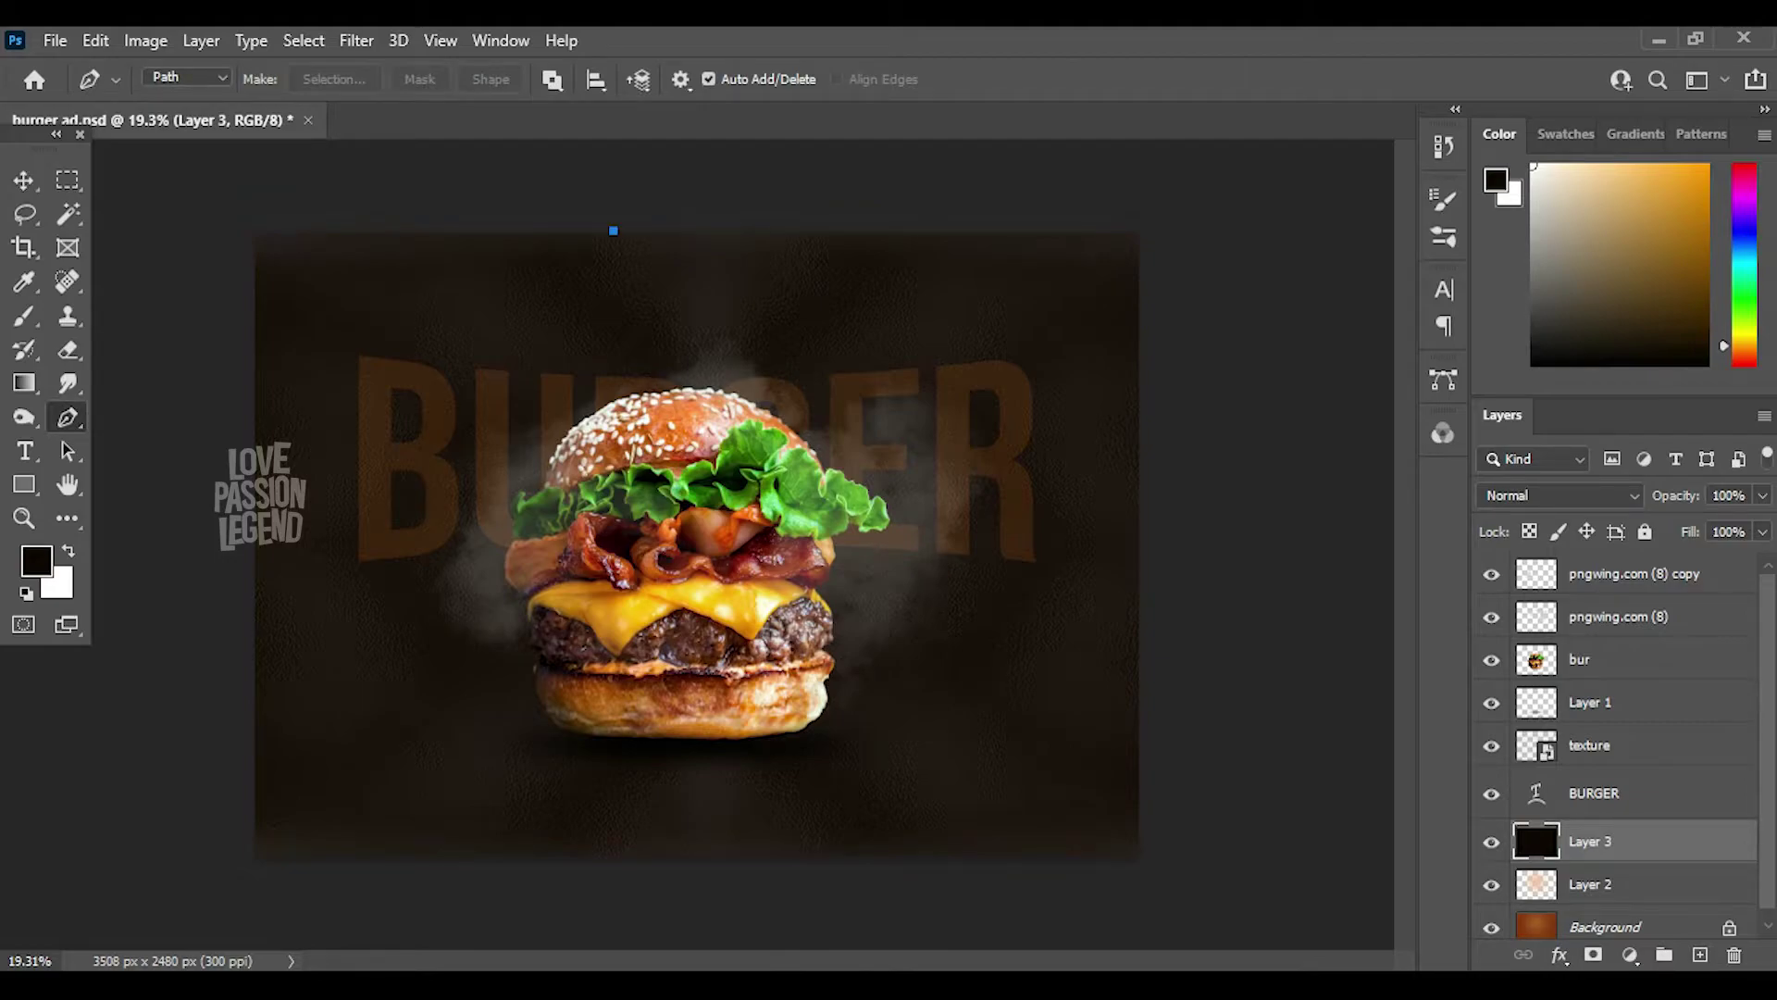
- Turn the cone path into a selection and fill it cream #e9d7be on a new layer
key(ctrl+Return)
key(ctrl+shift+alt+n)
key(x)
click(36, 560)
click(347, 332)
text(e9d7be)
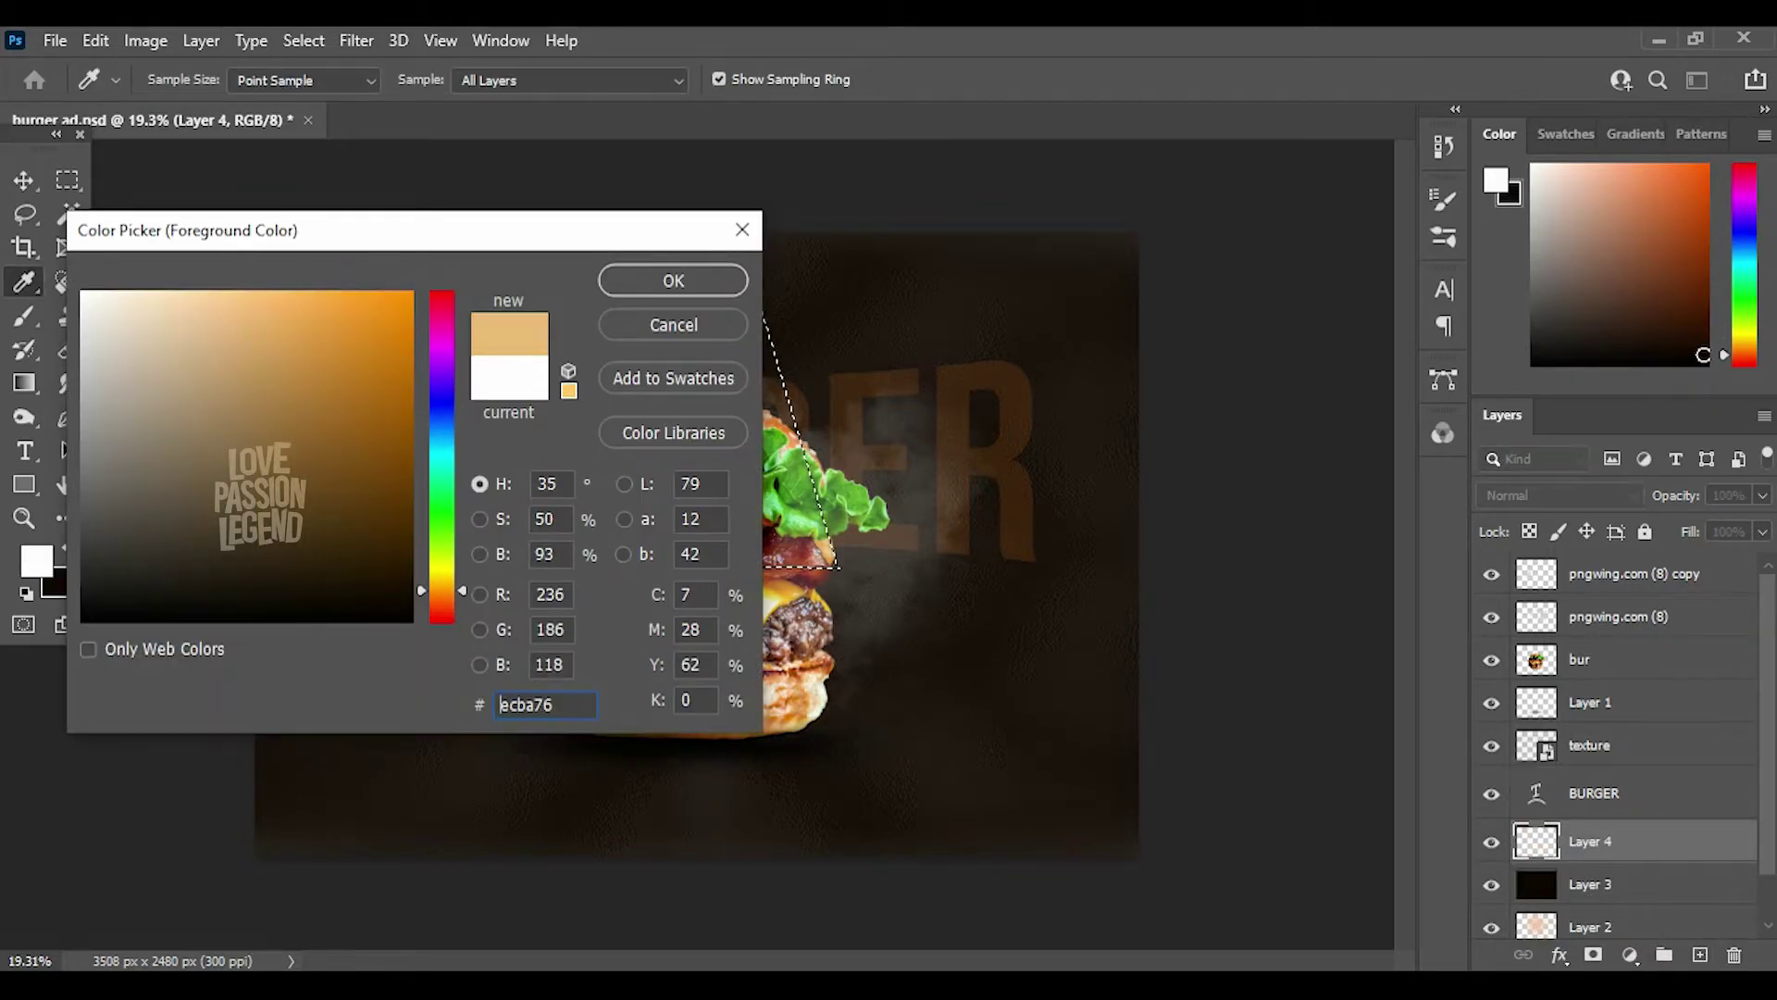
key(Return)
key(alt+BackSpace)
key(v)
key(ctrl+d)
- Apply a Gaussian Blur to the light beam
scroll(694, 546, down, 1)
click(356, 40)
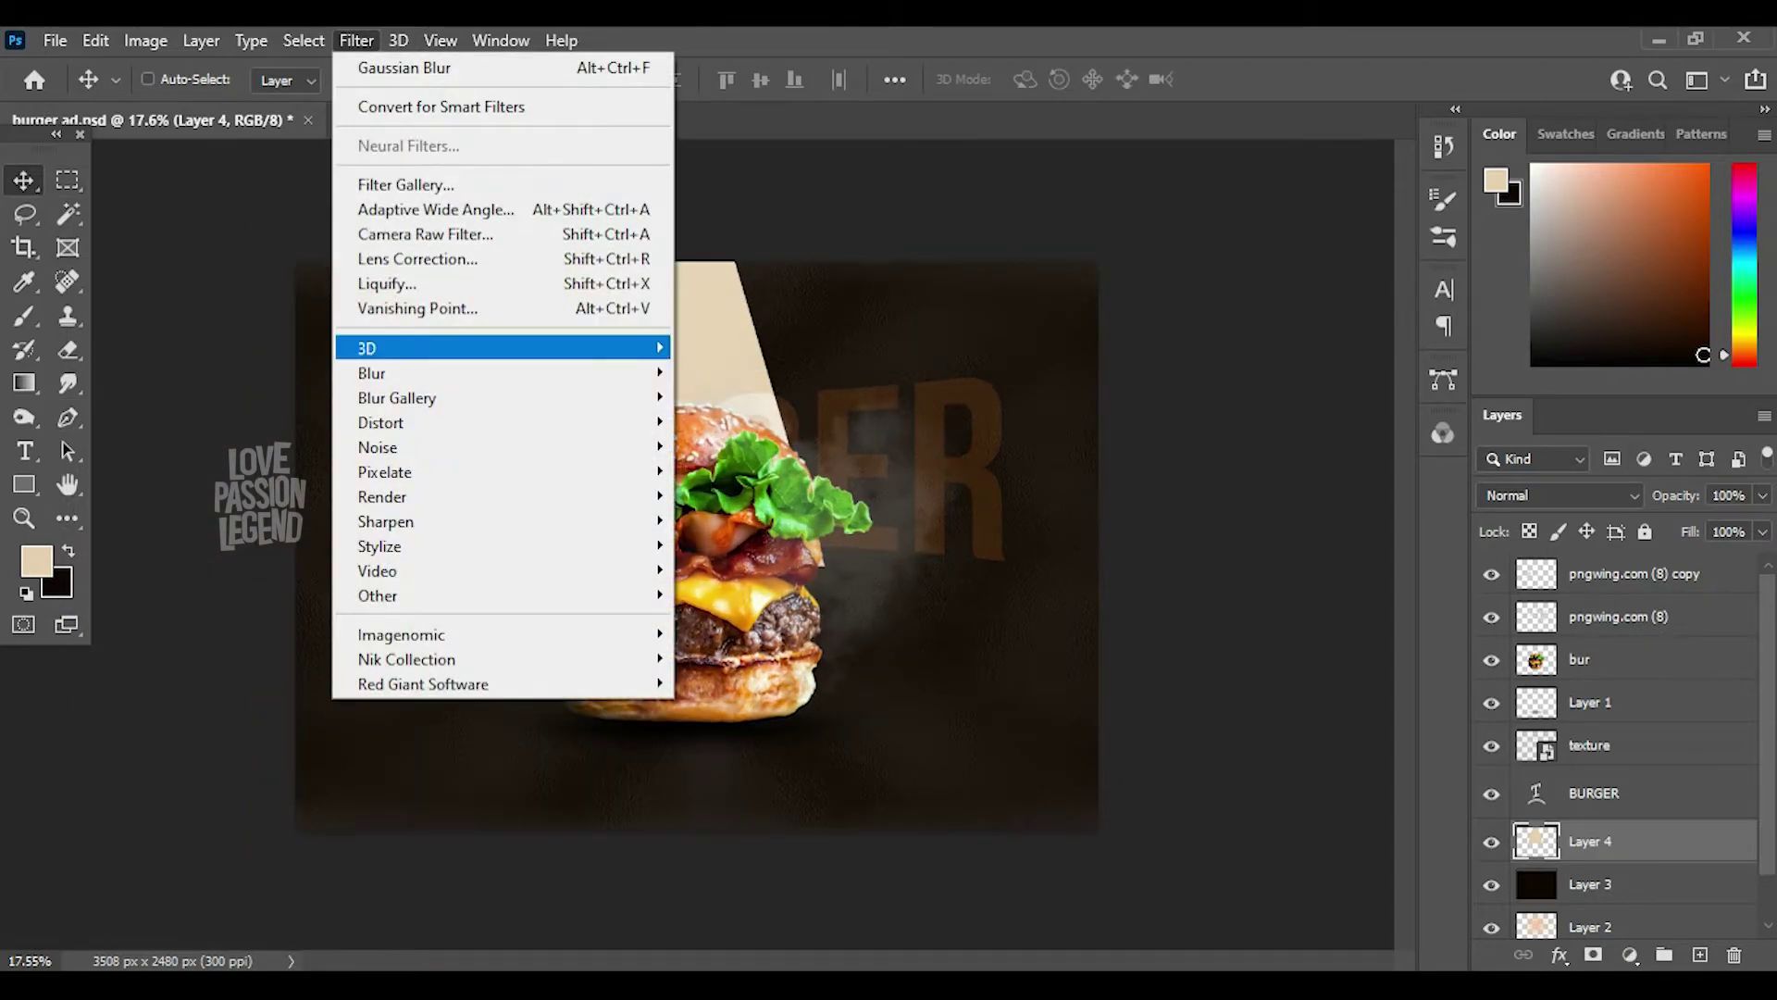
click(731, 471)
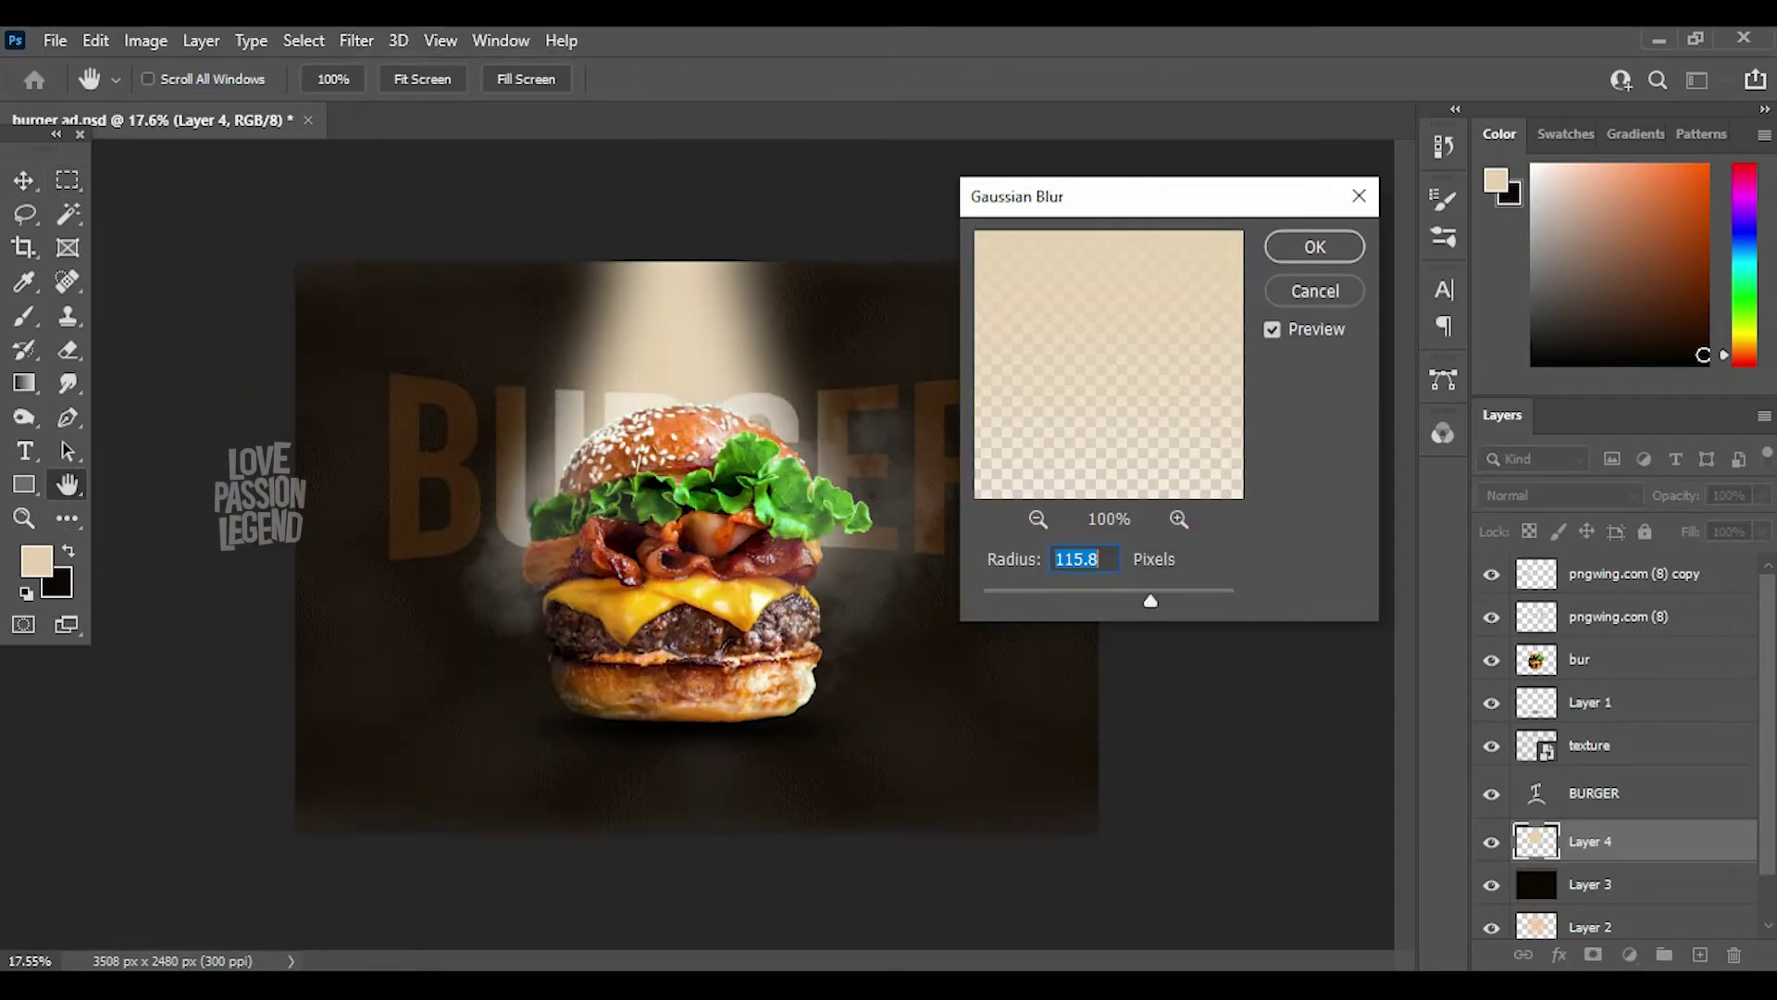
key(Return)
- Reshape and resize the beam so it widens downward over the burger
scroll(694, 546, down, 3)
key(ctrl+t)
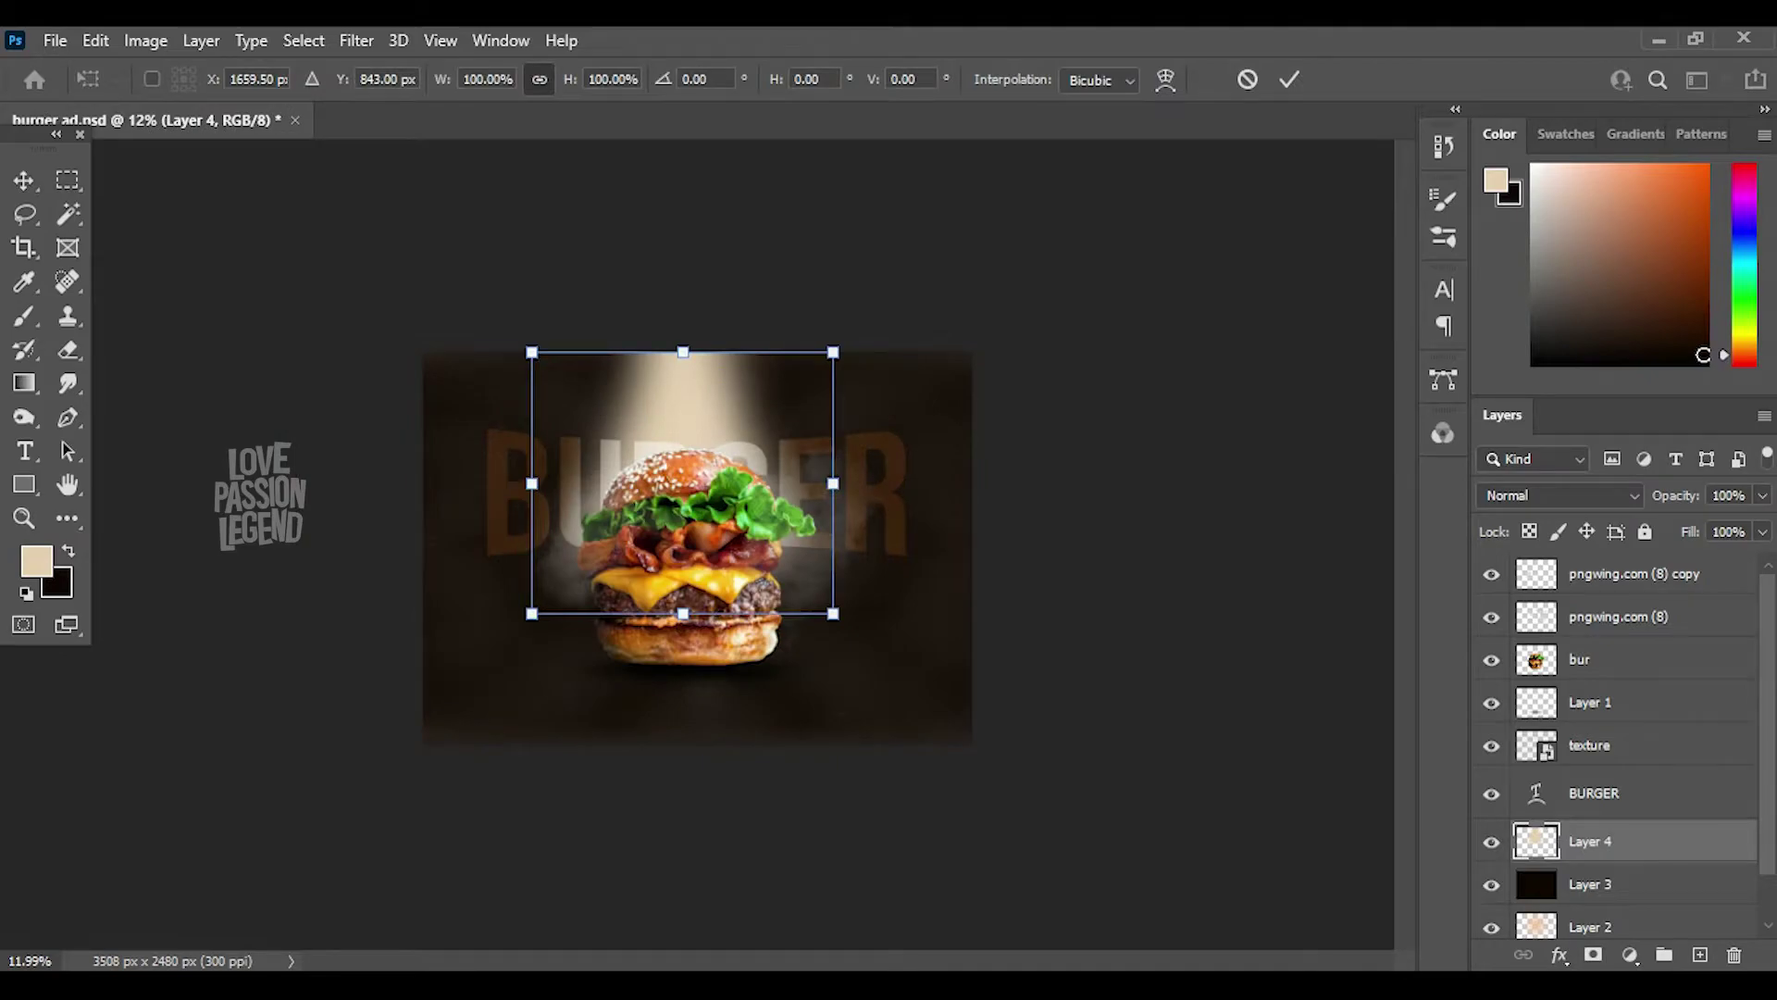
drag(683, 613, 687, 685)
drag(532, 685, 518, 689)
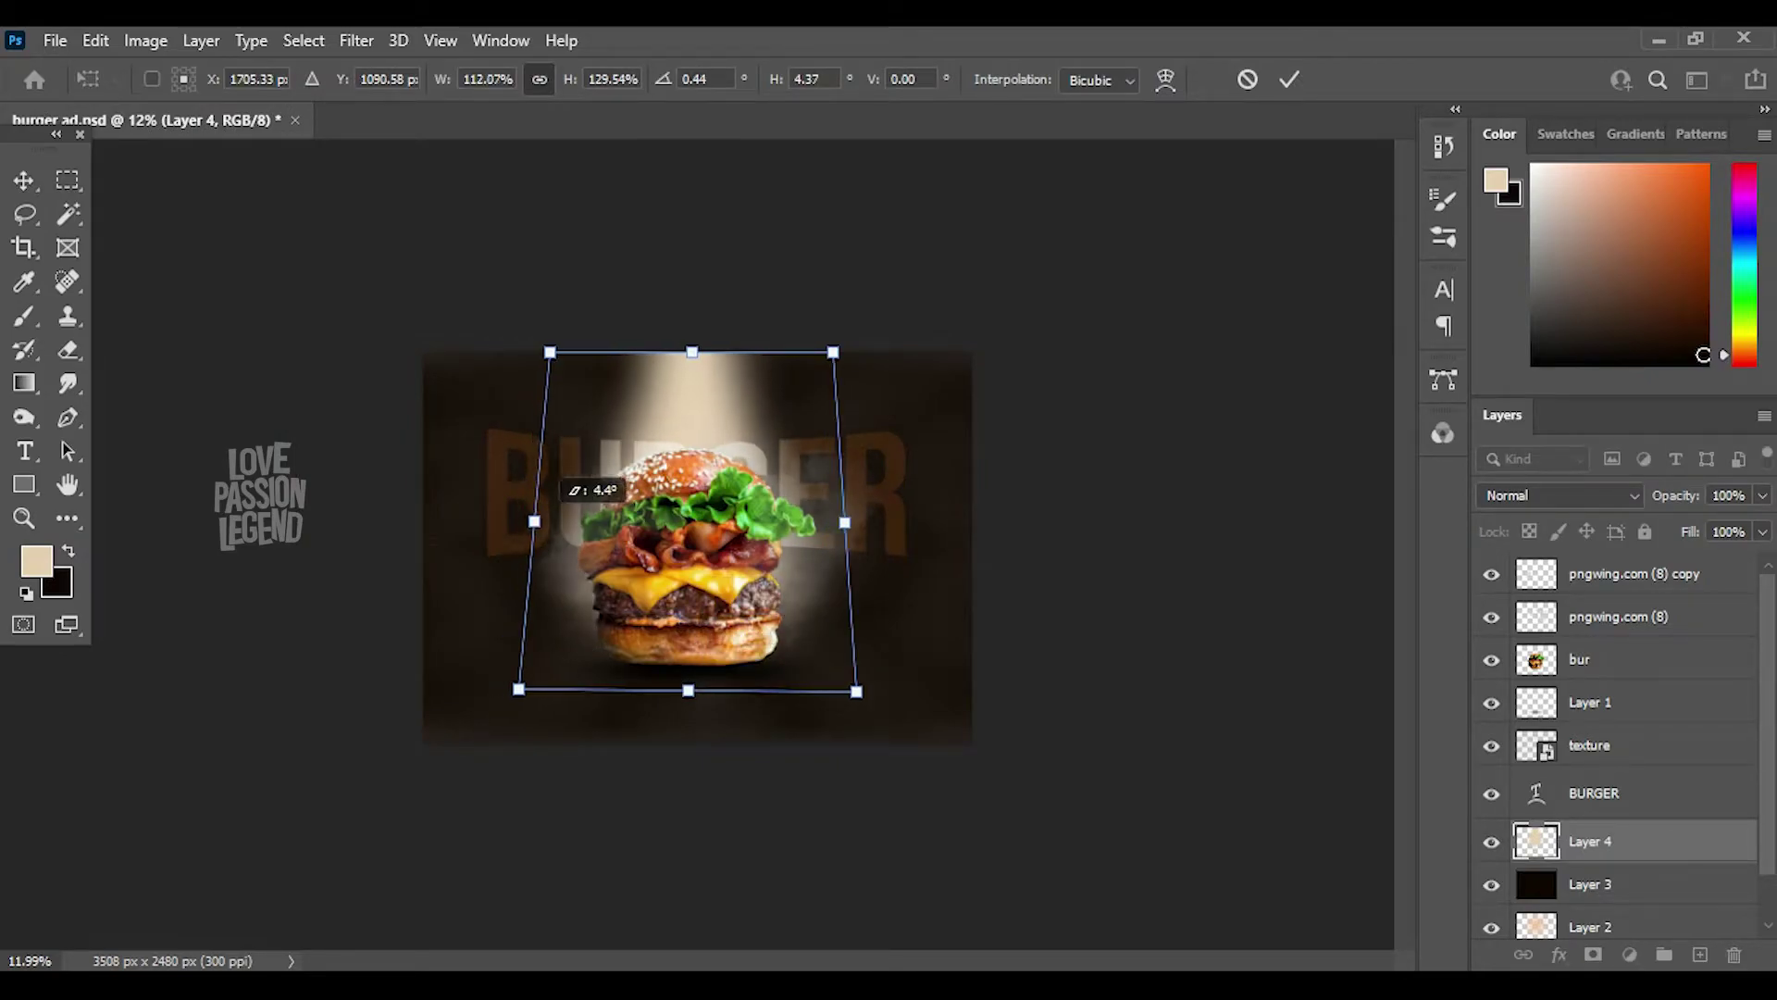
drag(534, 521, 533, 696)
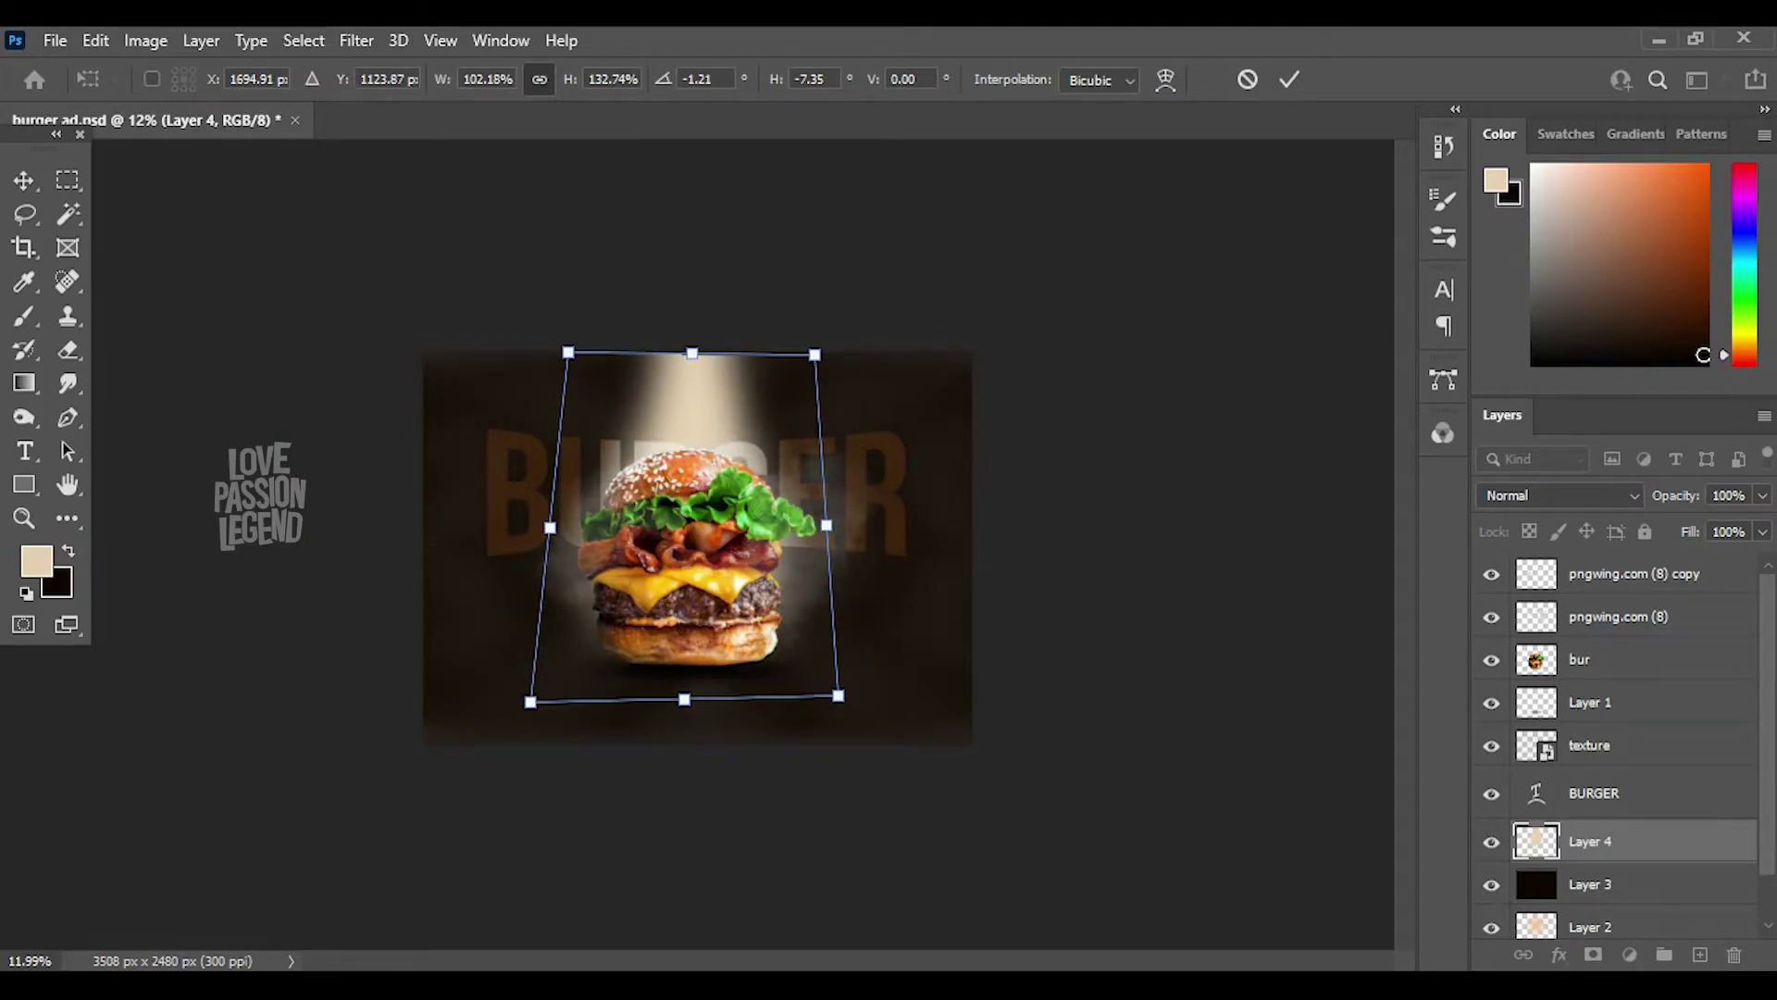
key(Return)
scroll(694, 546, up, 3)
key(ctrl+t)
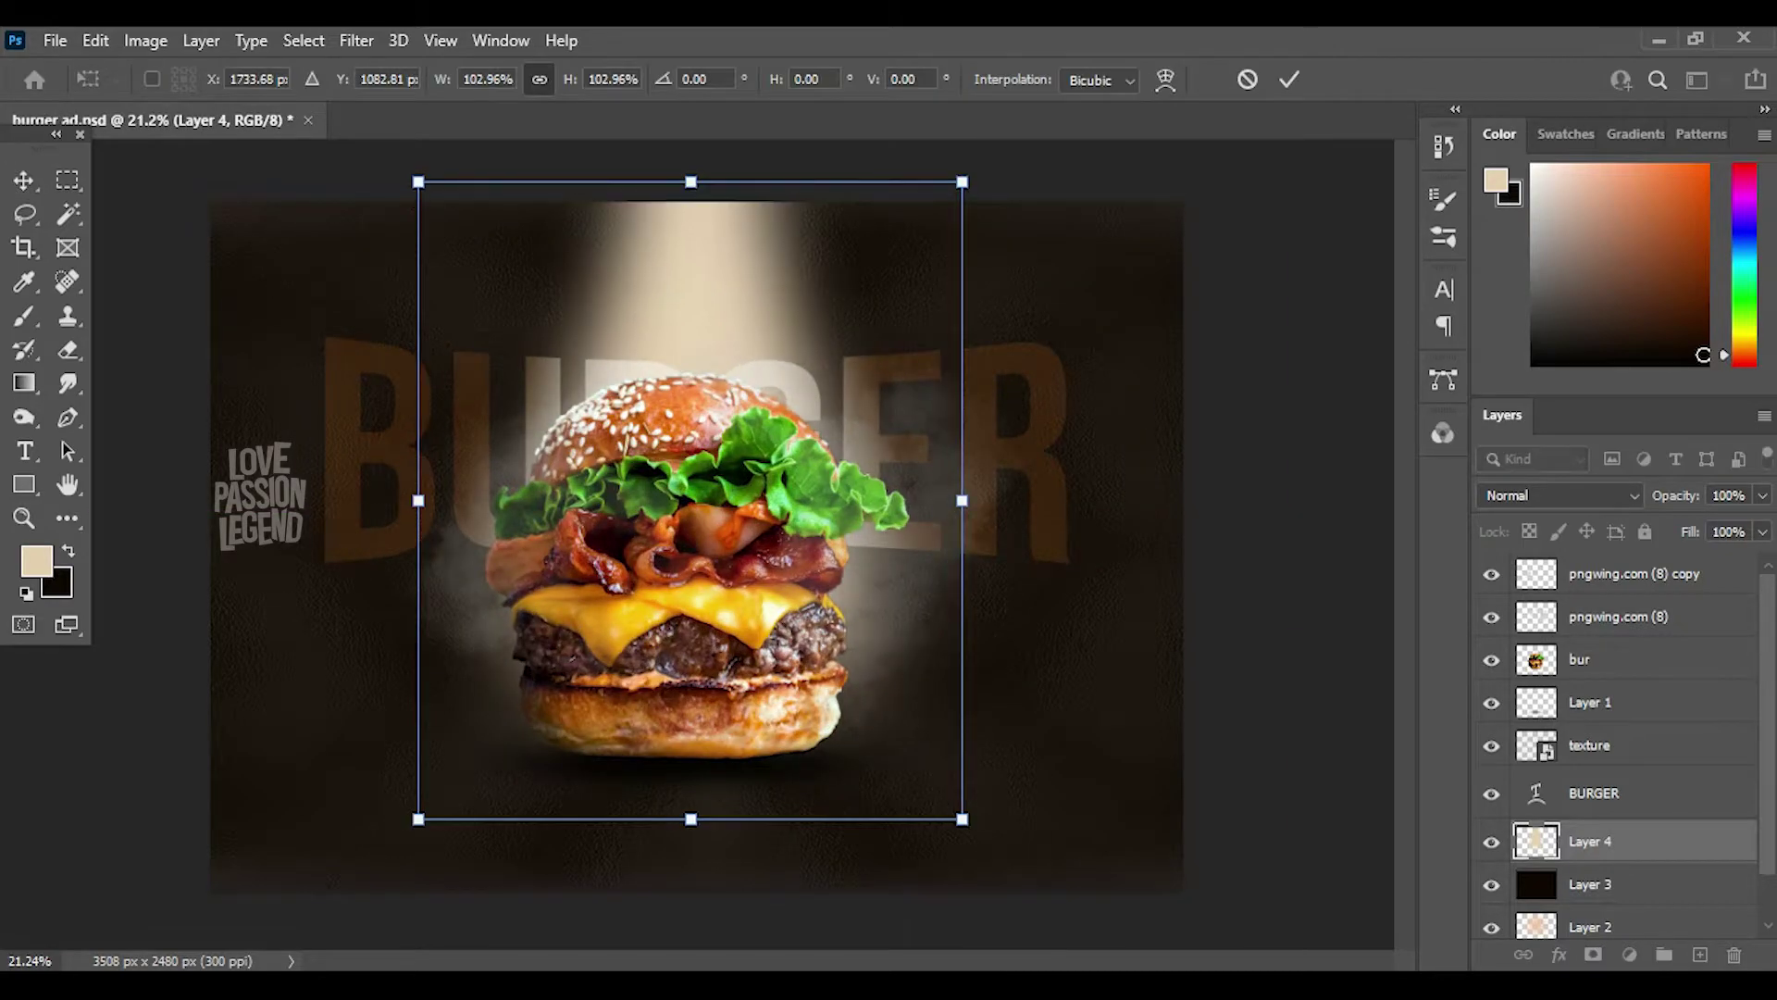
drag(963, 183, 945, 210)
key(Return)
scroll(694, 547, up, 2)
- Try blend modes on the beam, keep Normal, and set opacity to 62%
click(1560, 495)
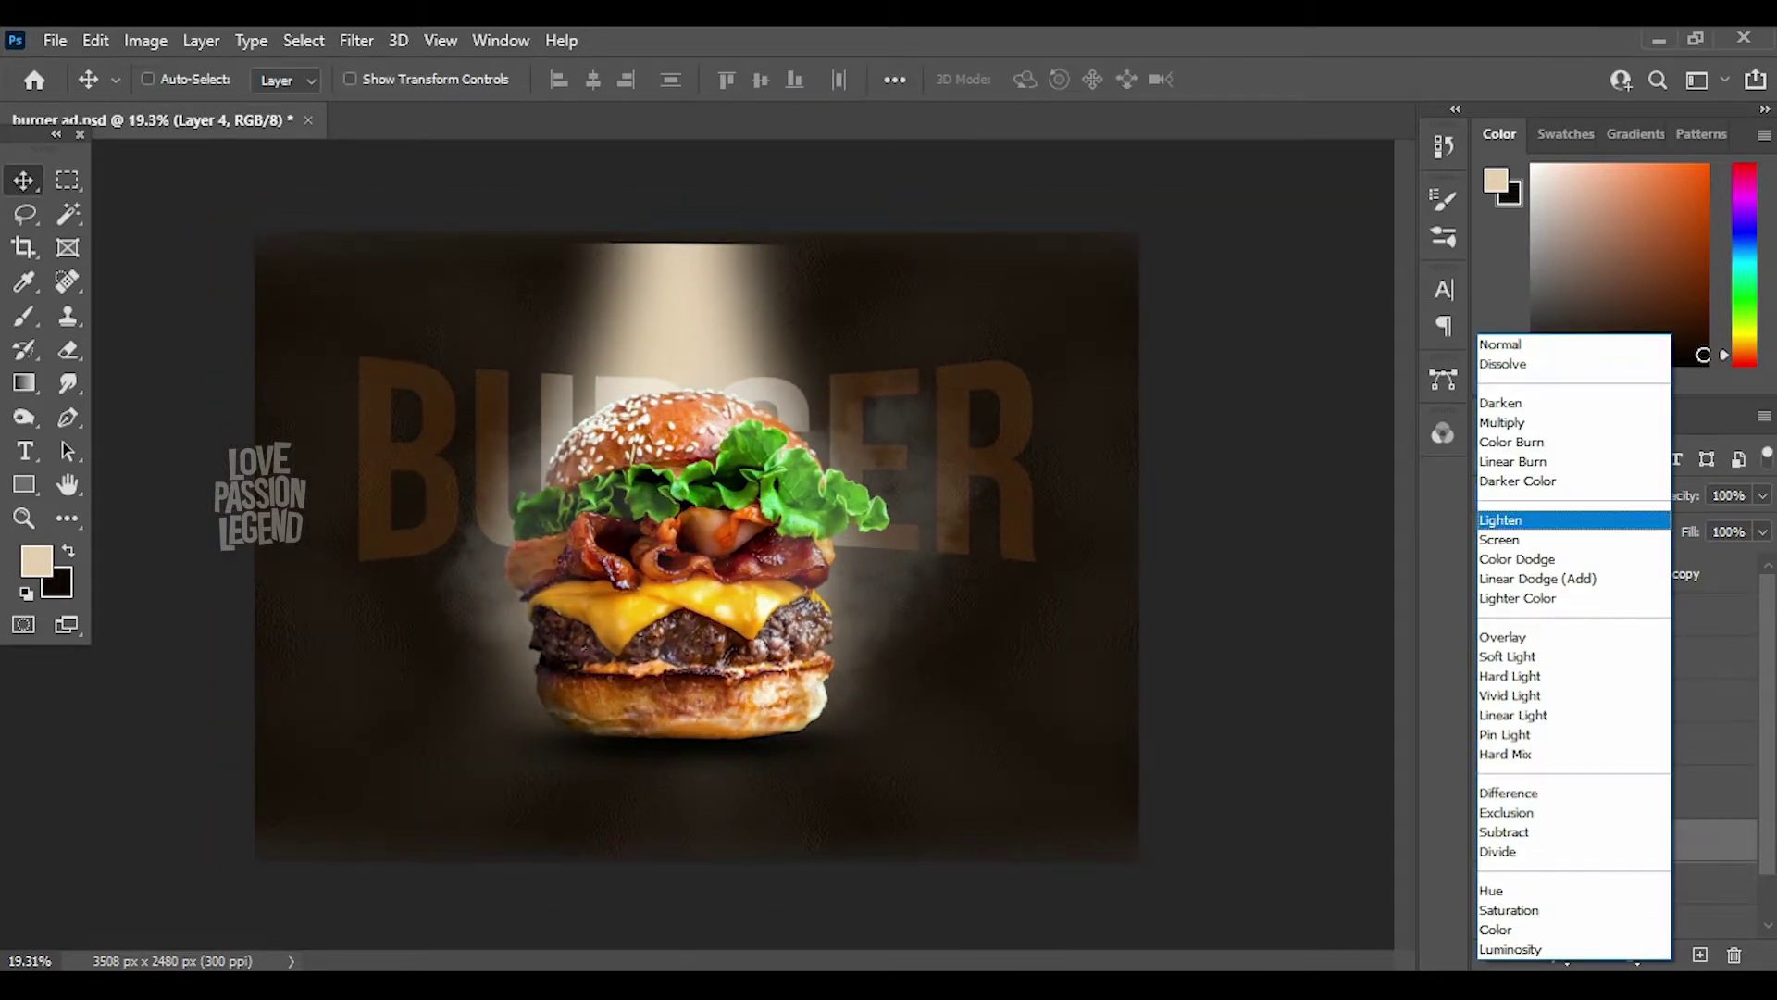
key(Down)
key(Down)
key(Down)
key(Down)
key(Down)
key(Down)
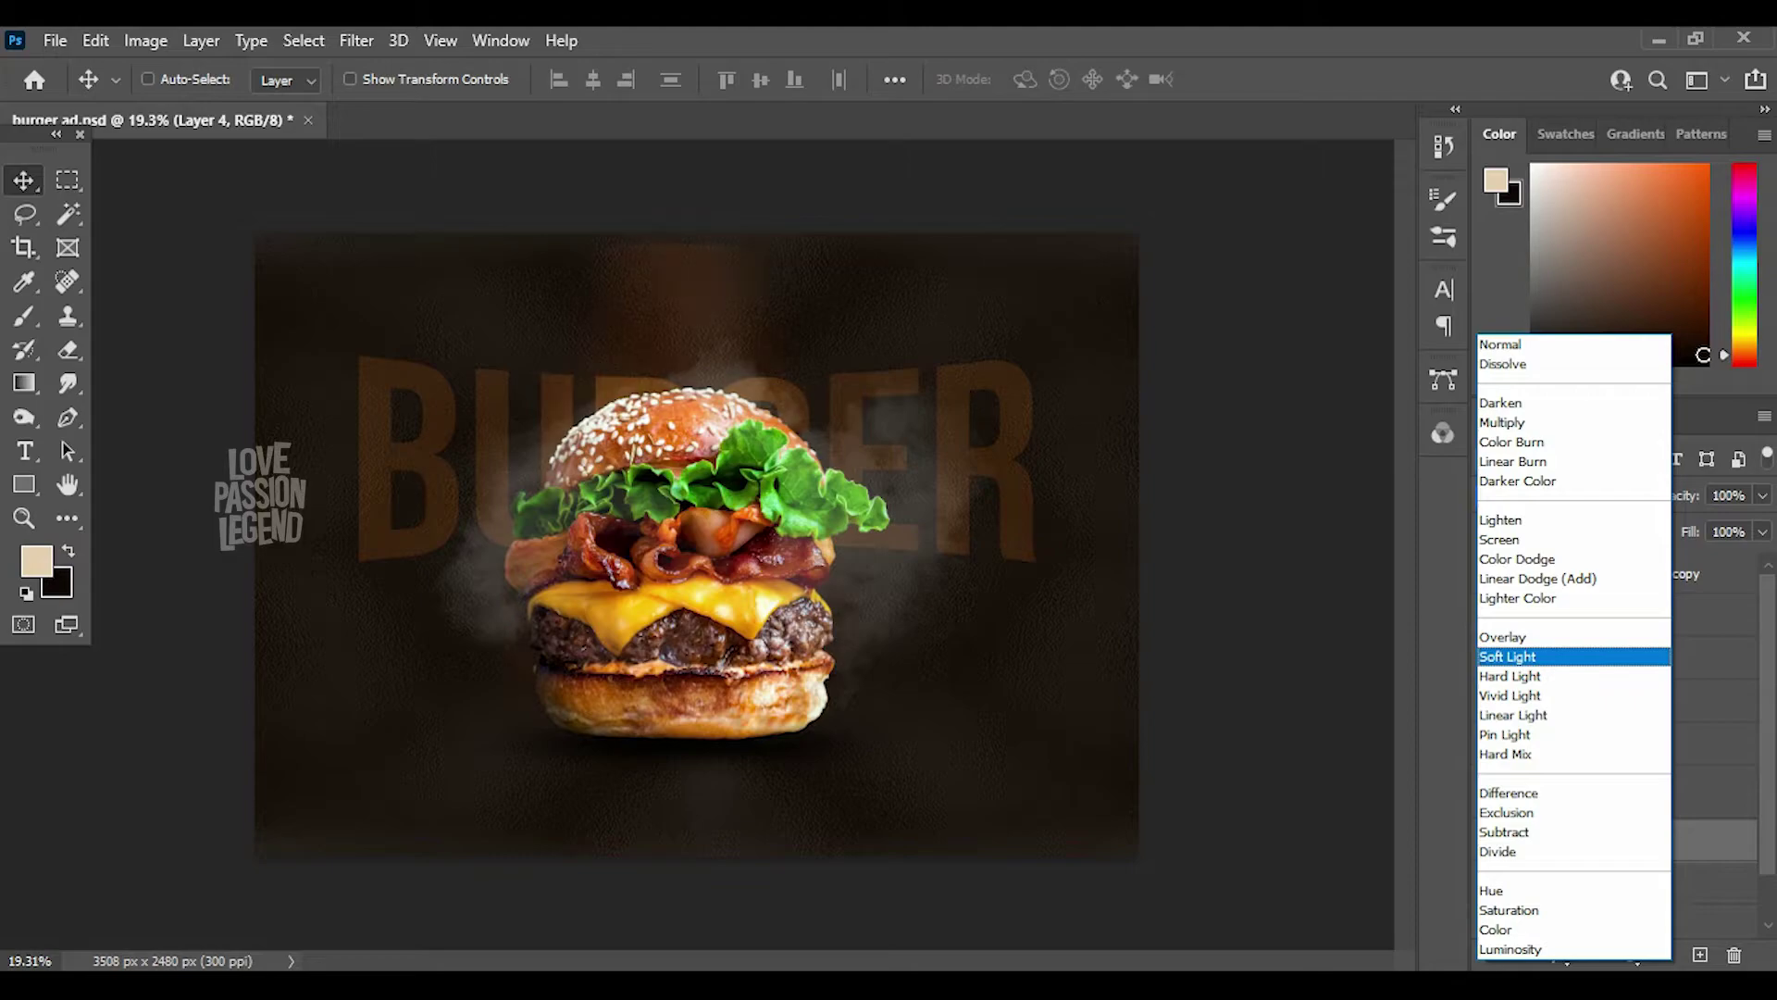
key(Down)
key(Down)
key(Up)
key(Up)
key(Up)
key(Down)
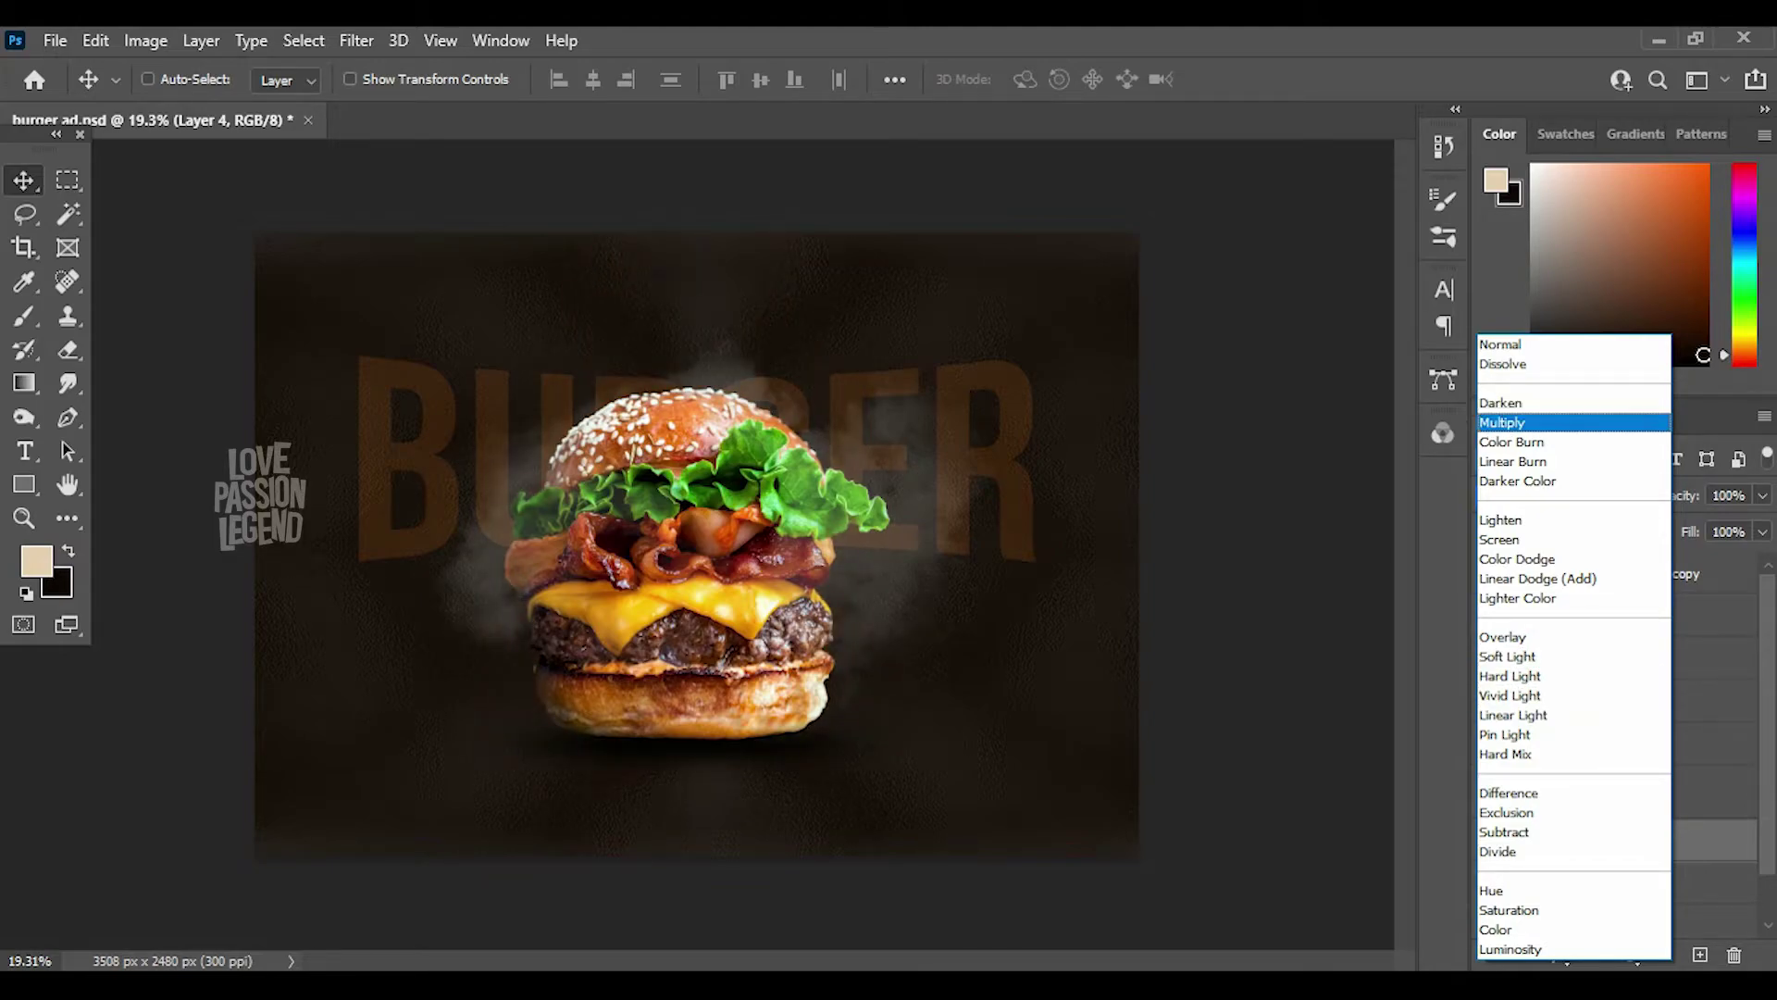
key(Up)
key(Up)
key(Up)
key(Return)
drag(1762, 495, 1714, 525)
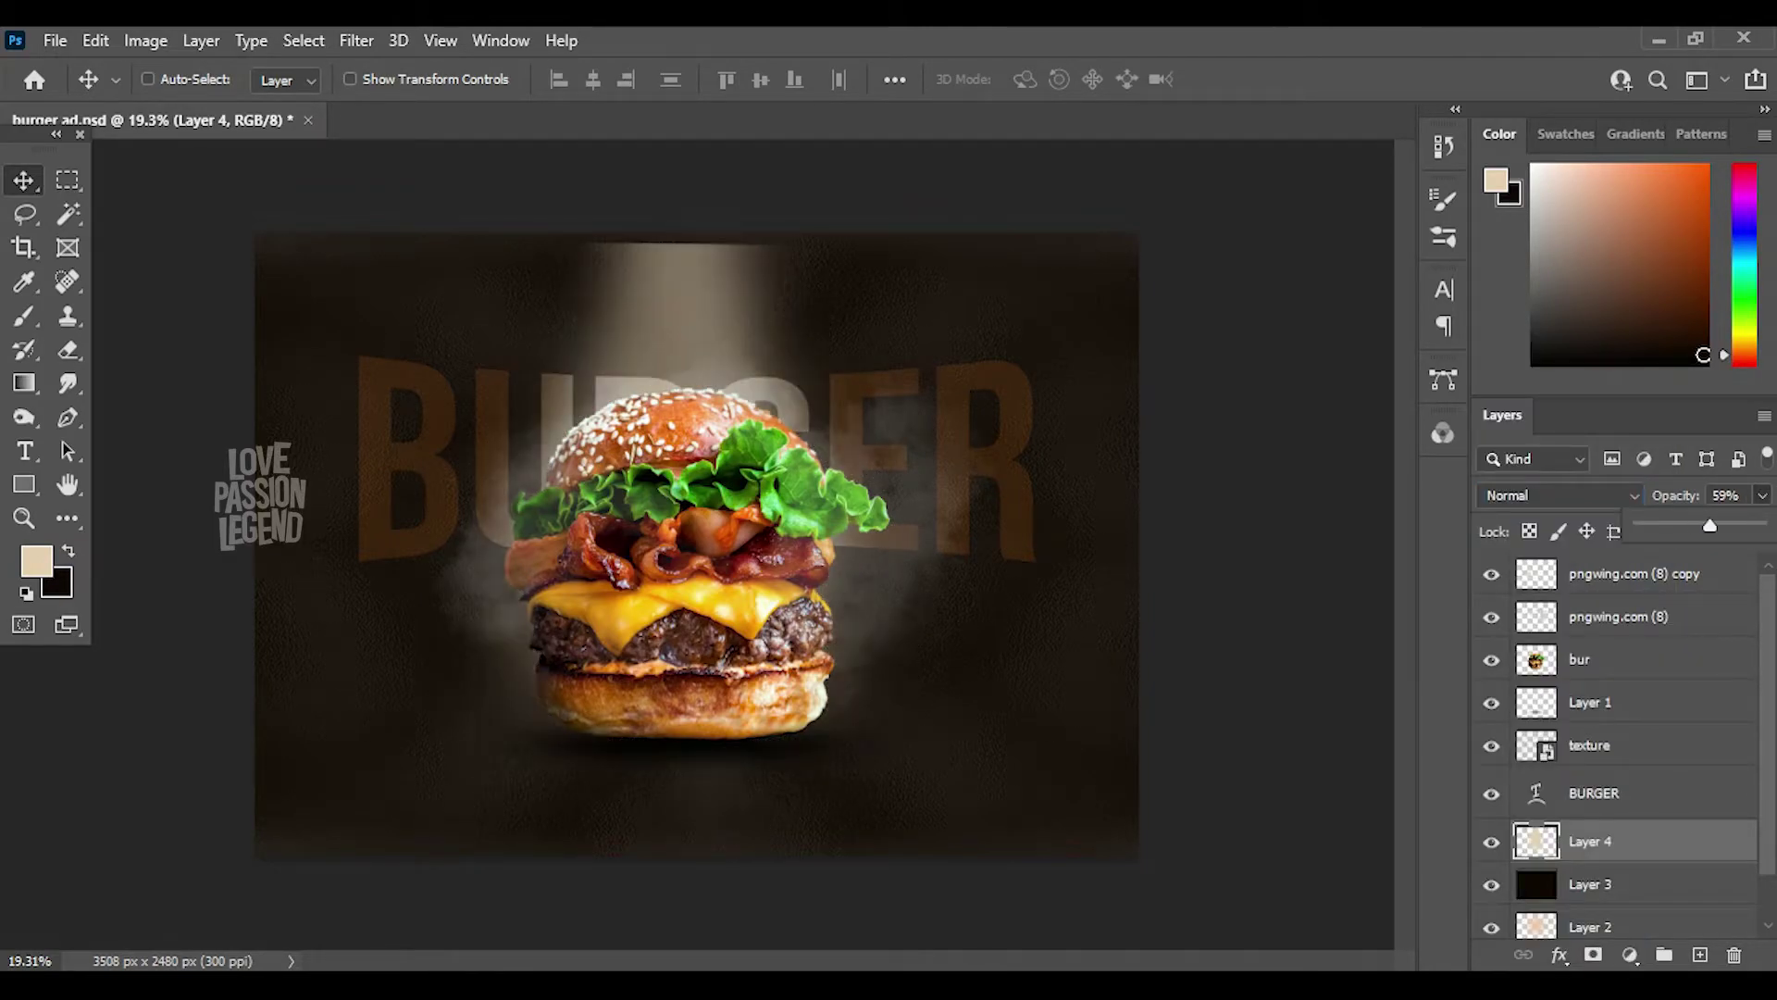
key(i)
- Refill the light beam with tan #d9a86a and save the document
click(36, 560)
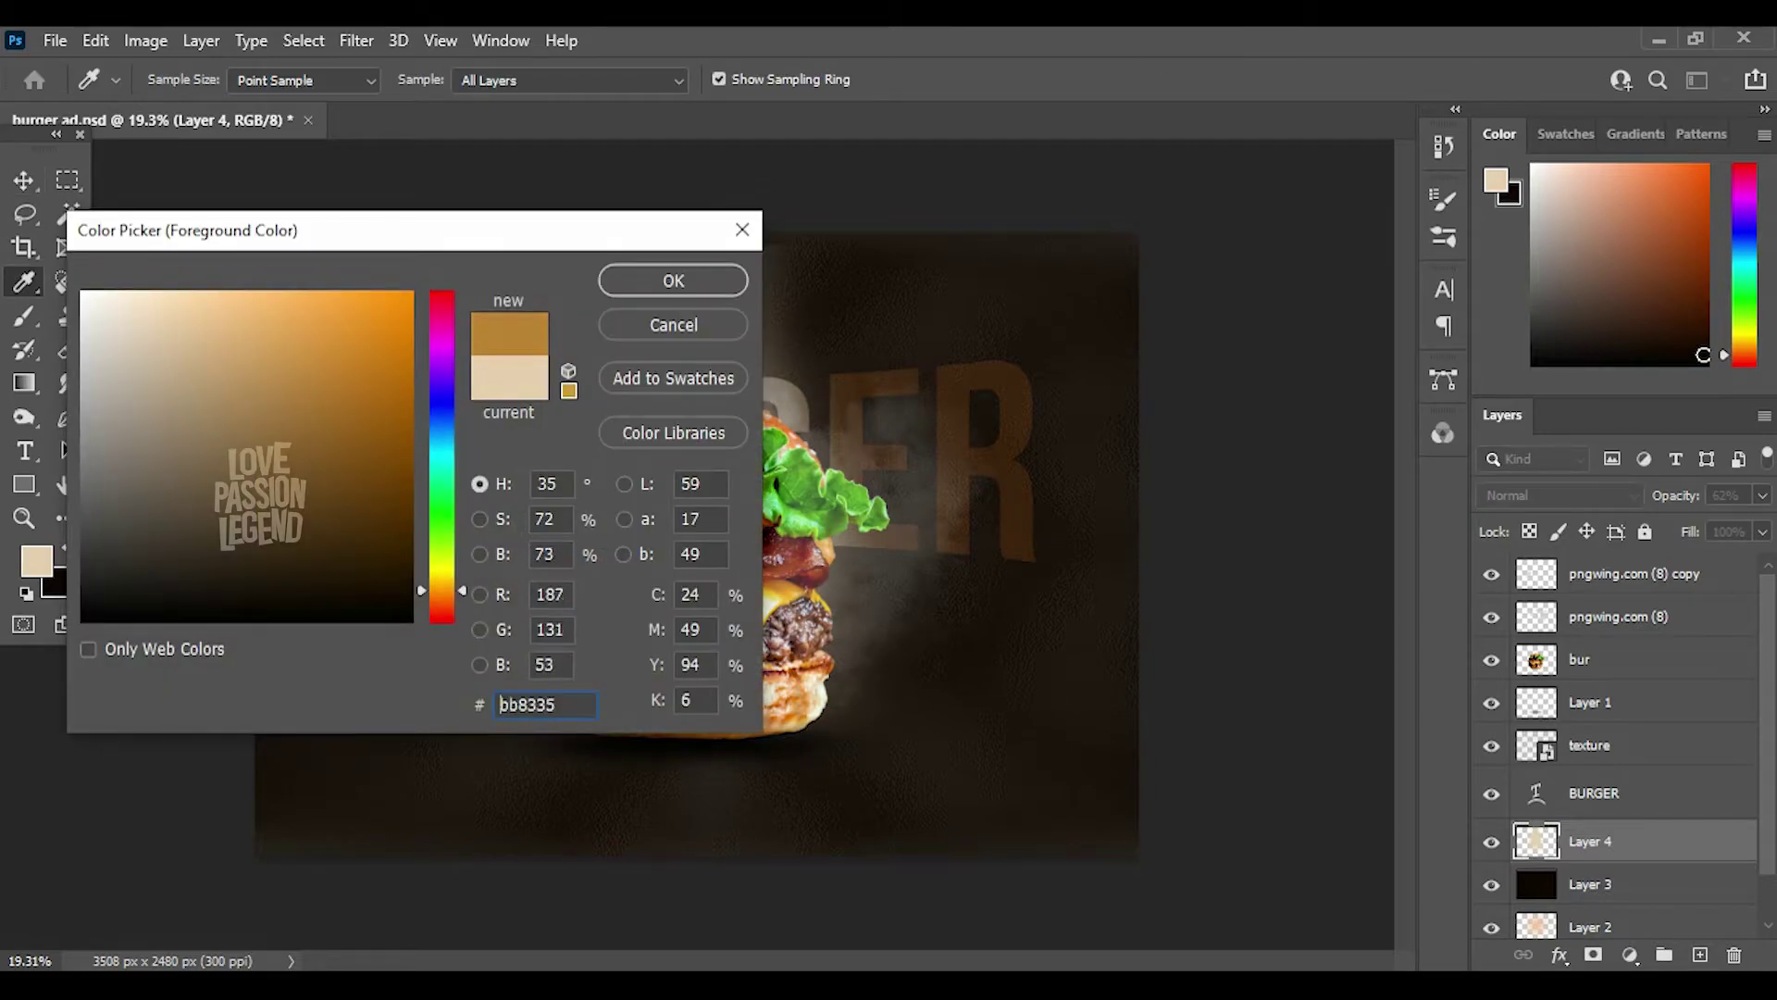
text(d9a86a)
key(Return)
key(v)
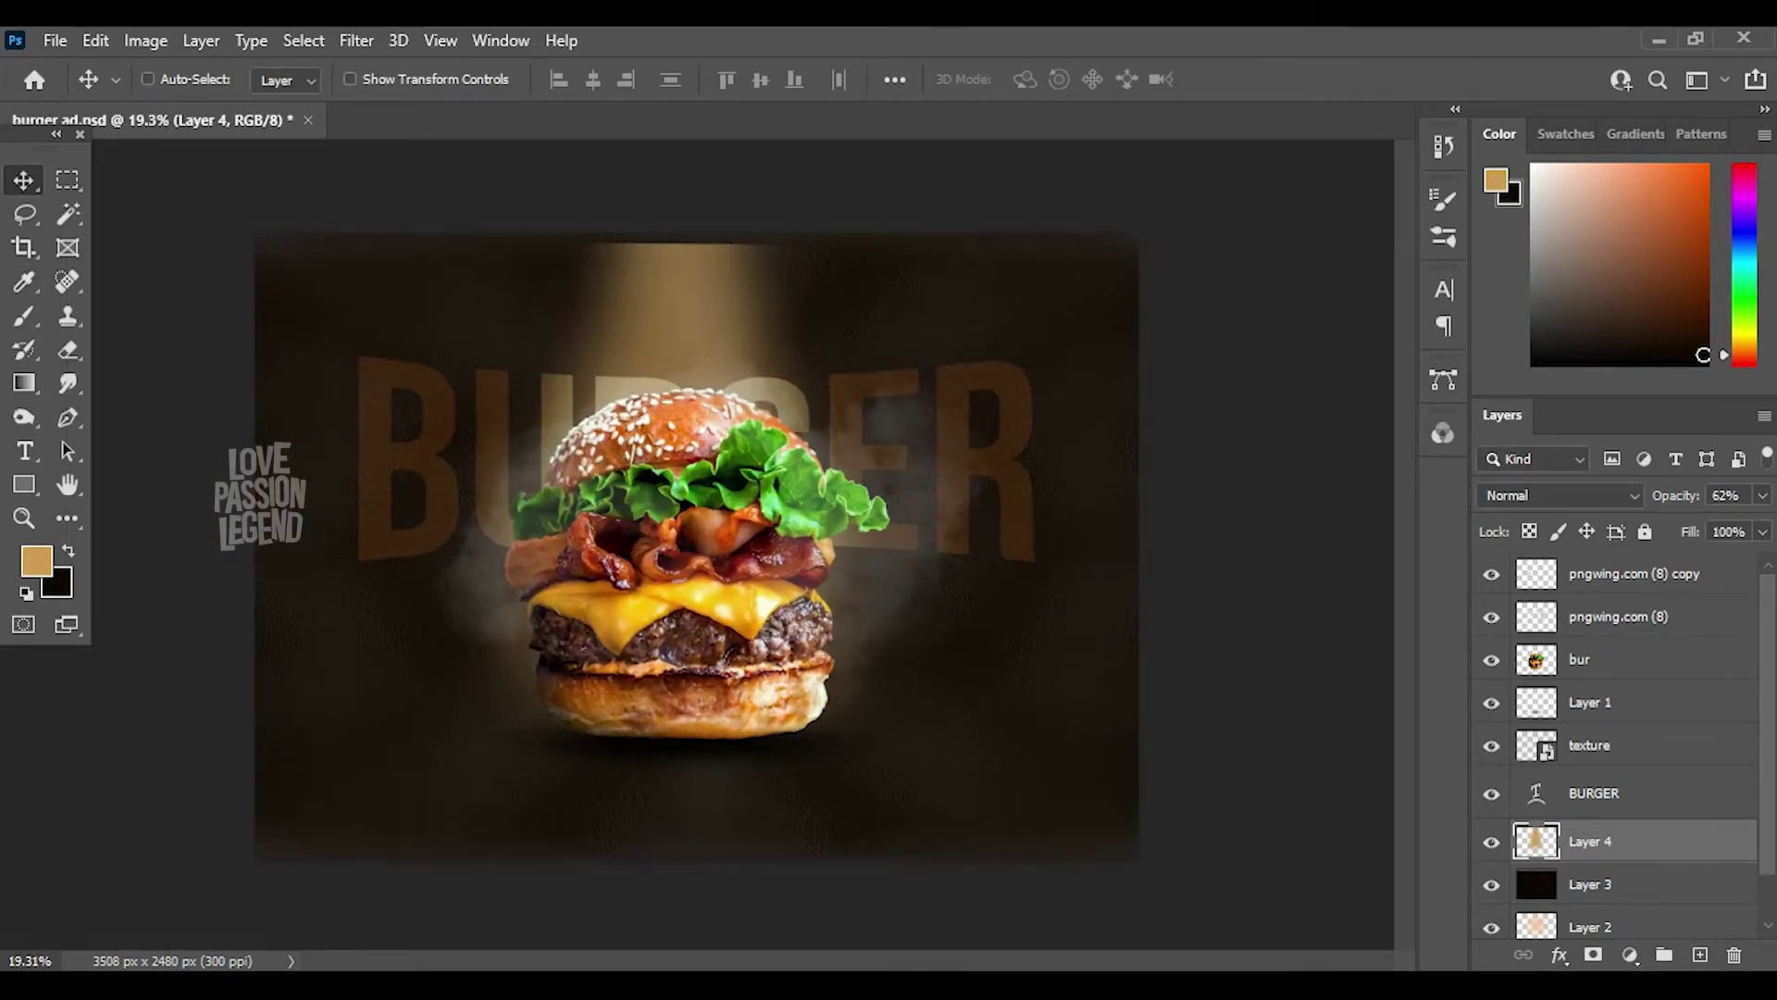
key(i)
click(36, 560)
key(Return)
key(v)
key(ctrl+0)
key(ctrl+s)
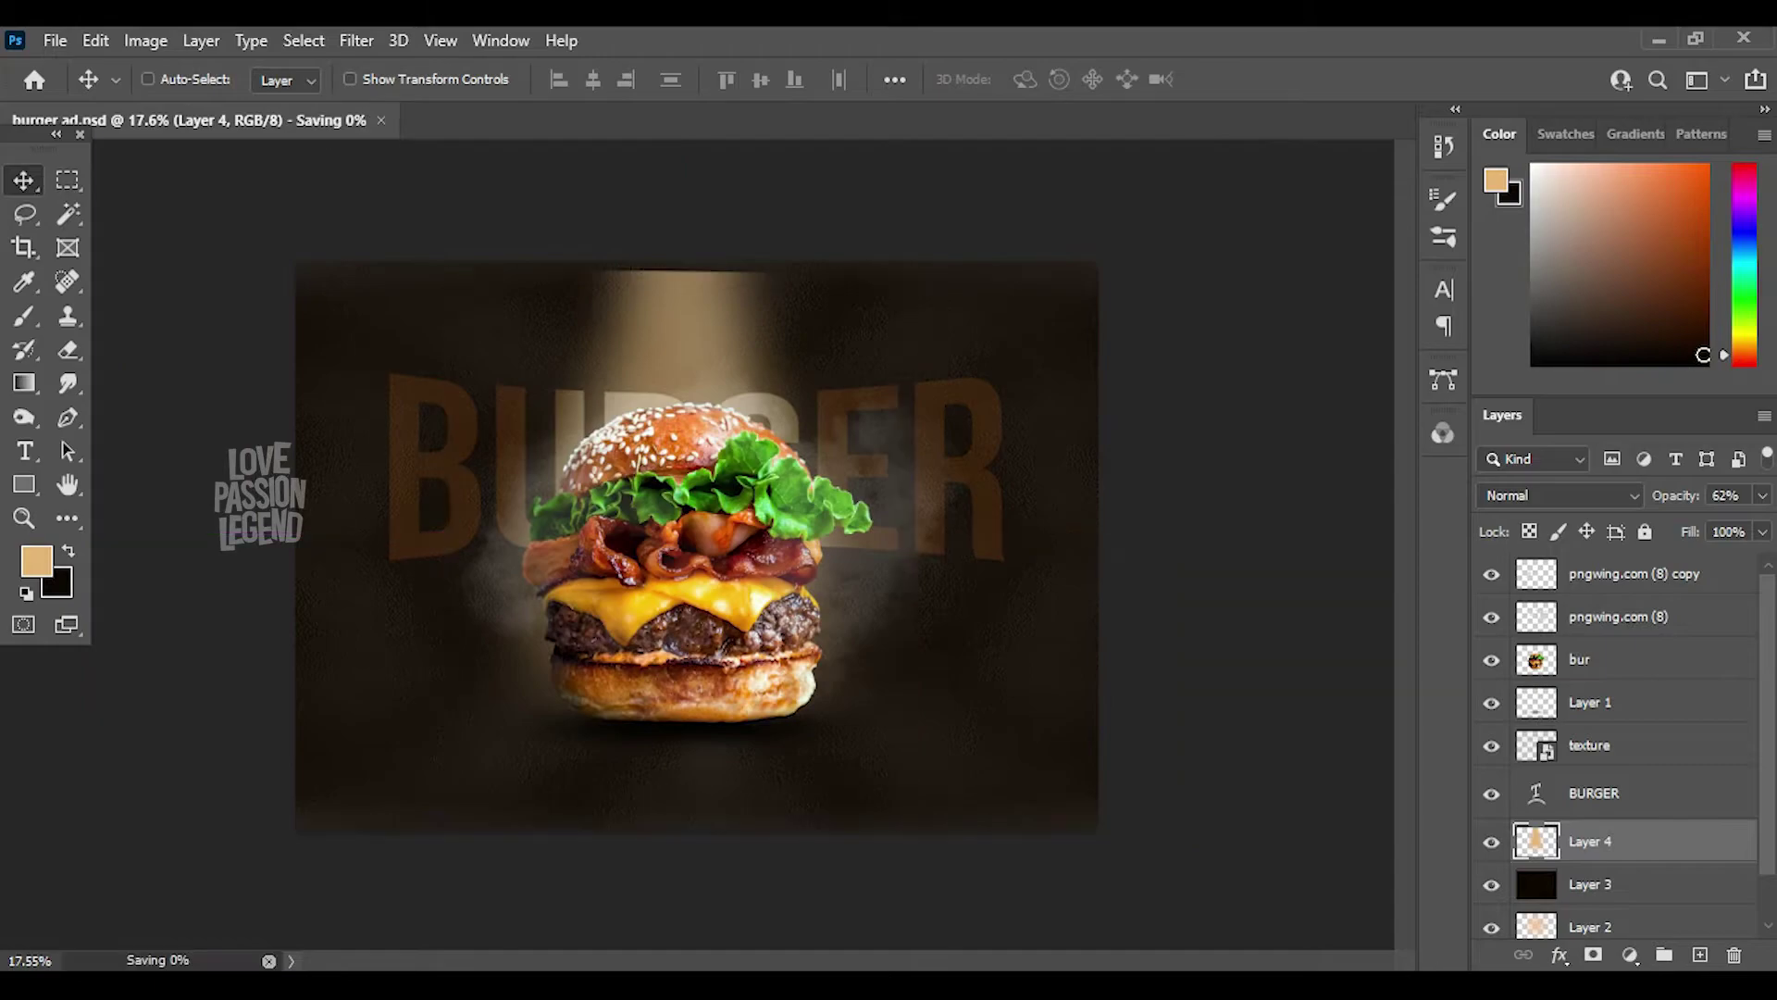
click(1590, 702)
key(ctrl+t)
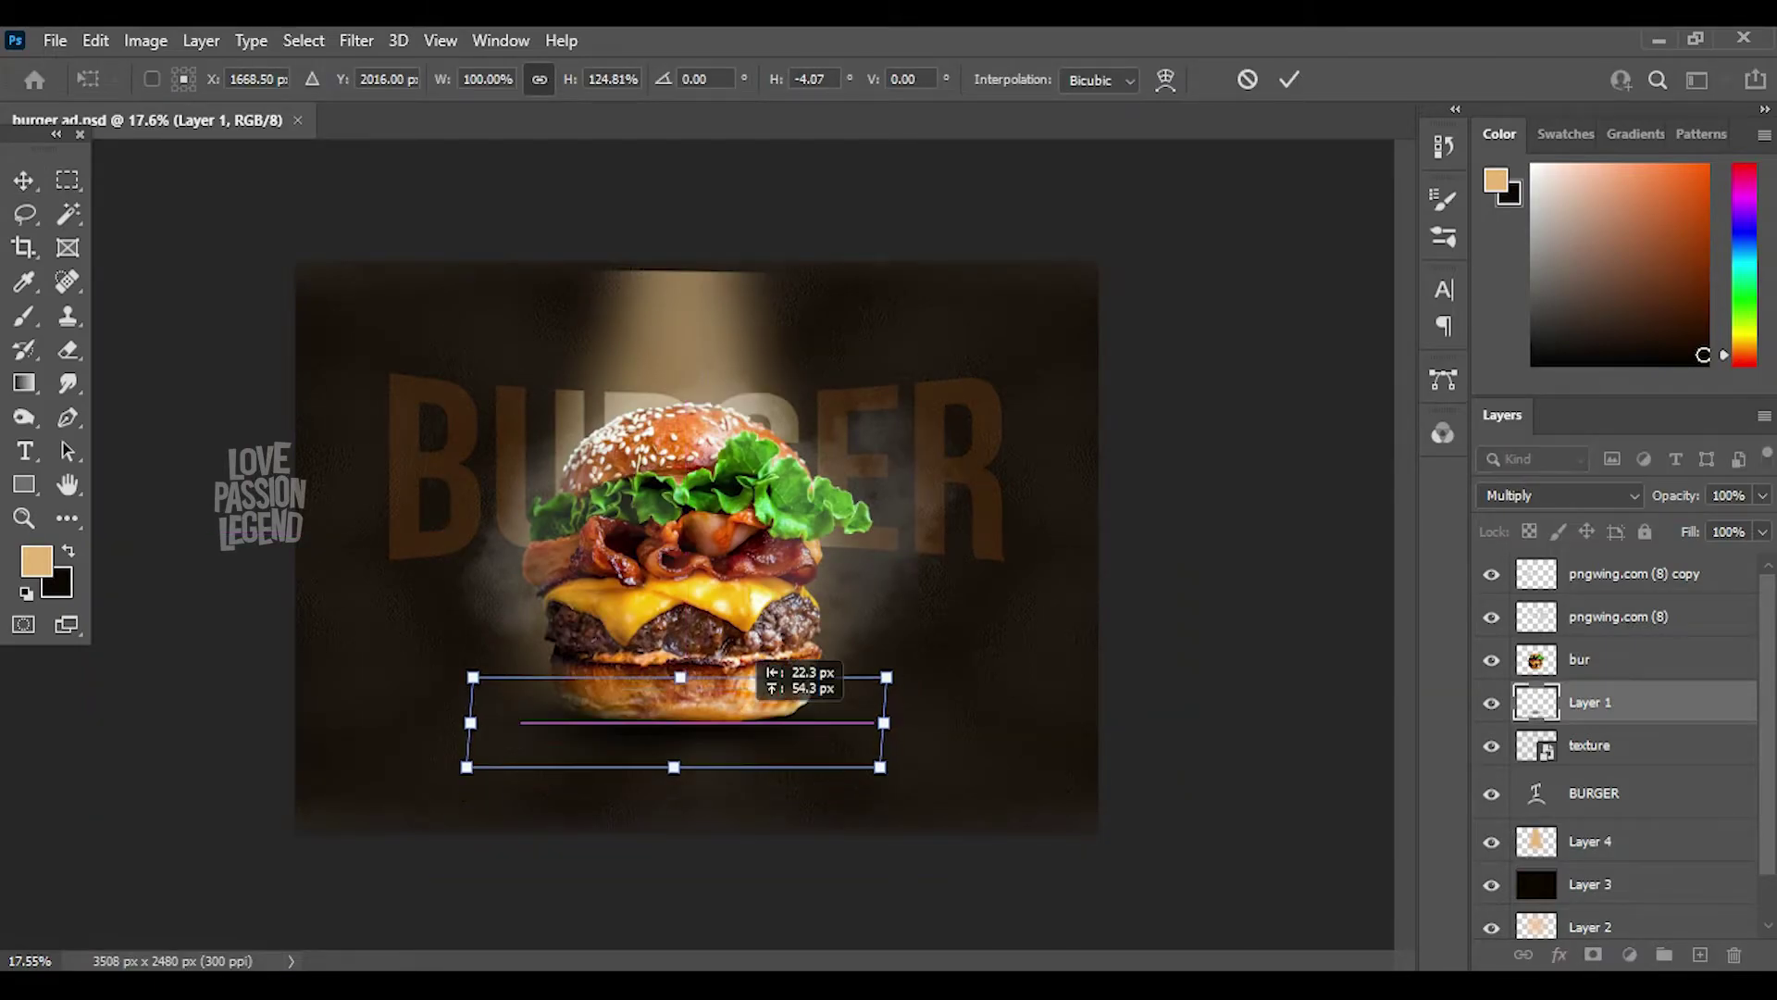
- Widen and flatten the shadow beneath the burger
mouse_move(893, 683)
mouse_down()
mouse_move(908, 694)
mouse_move(815, 663)
mouse_up()
key(Return)
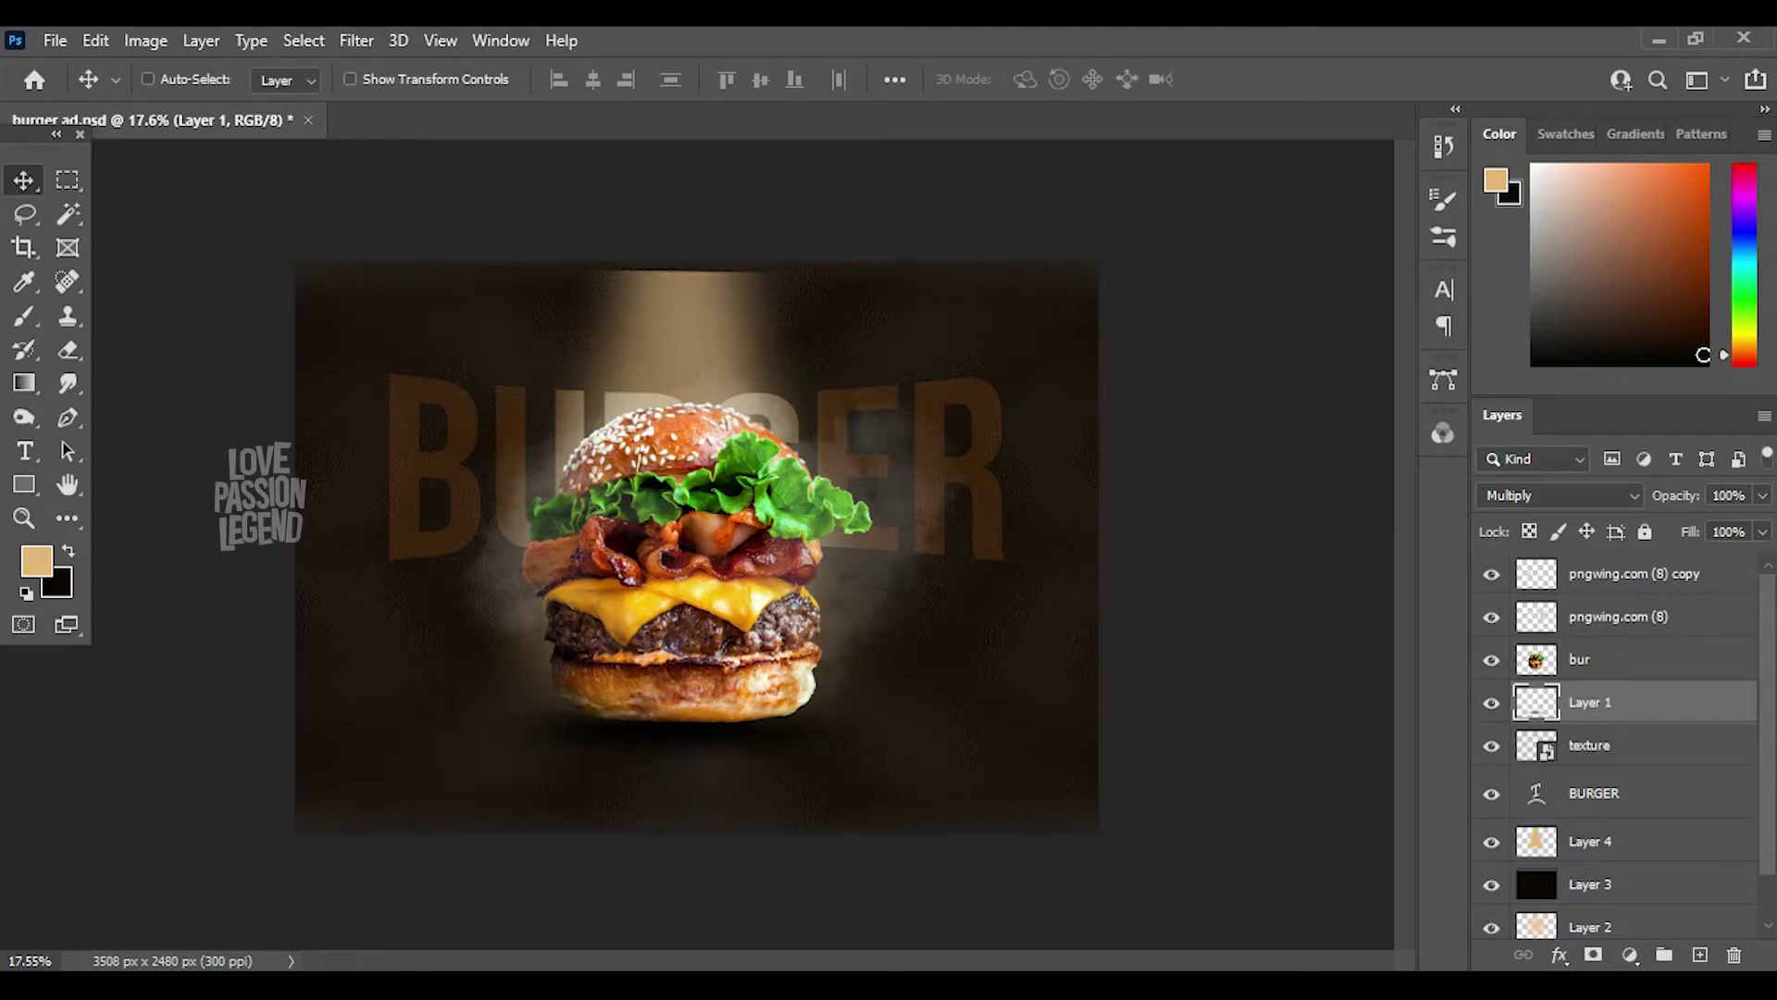
scroll(694, 555, up, 1)
- Move the texture layer below BURGER, enlarge it past the canvas edges, and save
mouse_move(1589, 702)
mouse_down()
mouse_move(1541, 735)
mouse_move(1541, 773)
mouse_up()
key(ctrl+t)
scroll(697, 543, down, 4)
drag(658, 778, 658, 178)
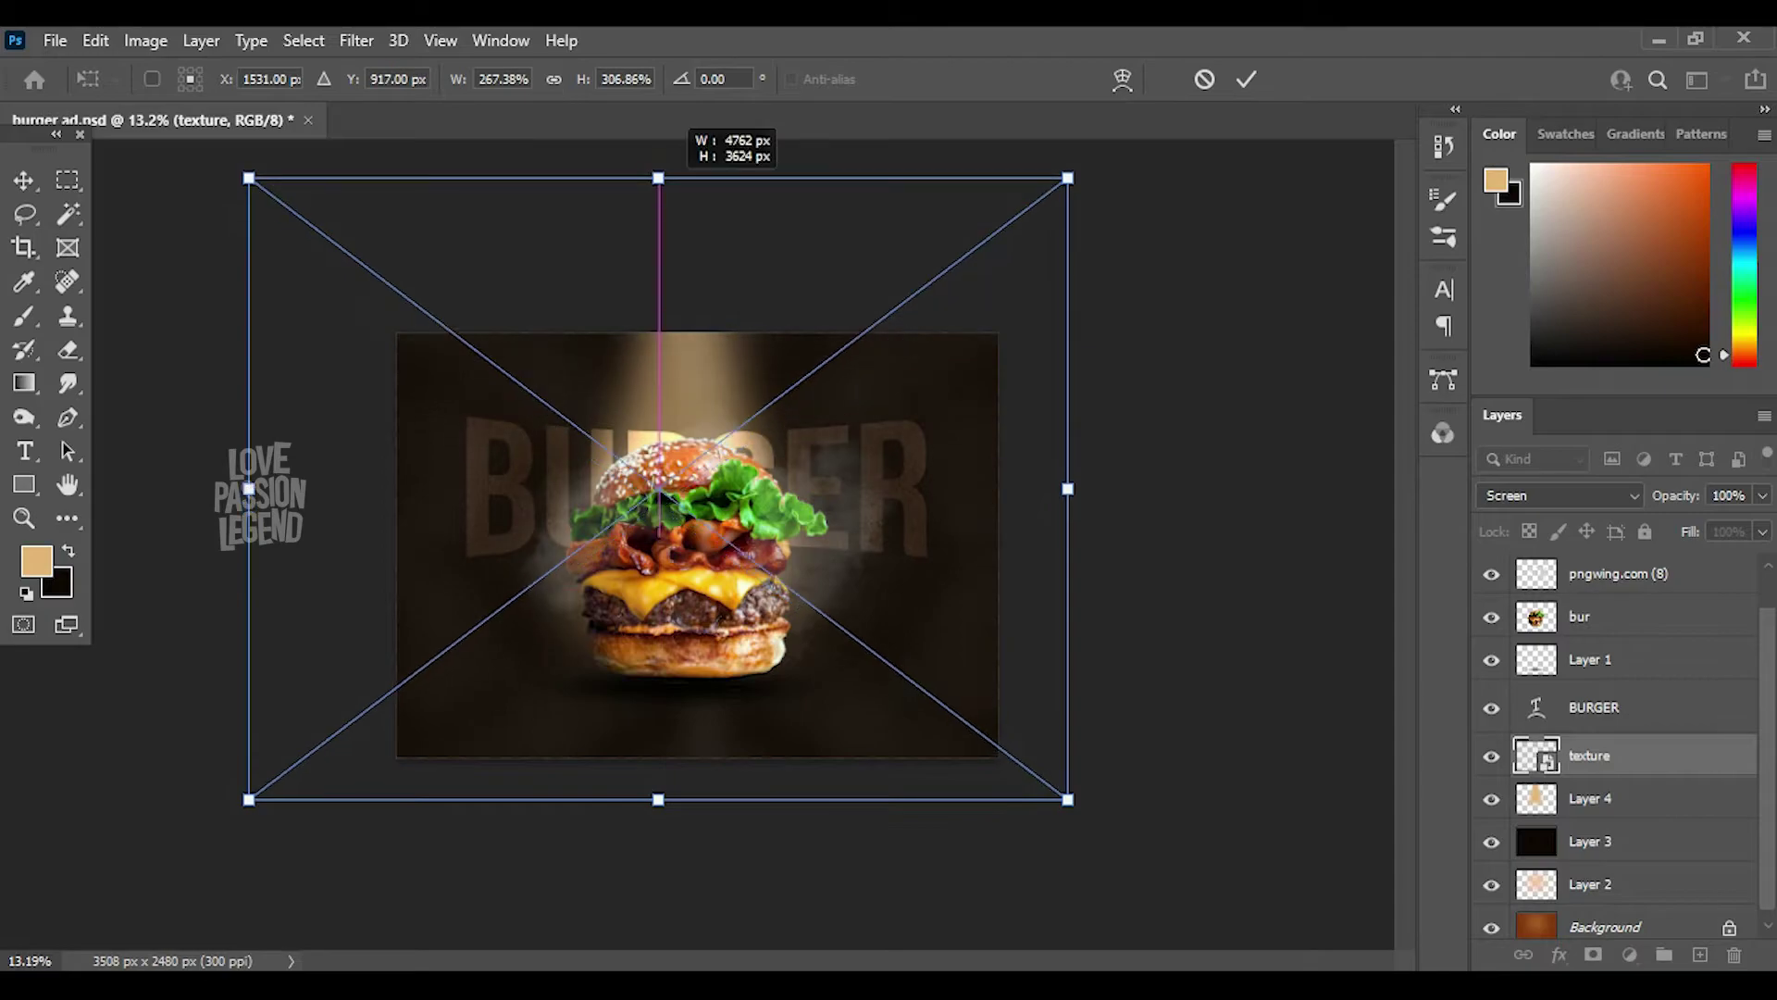
key(Return)
scroll(697, 544, up, 3)
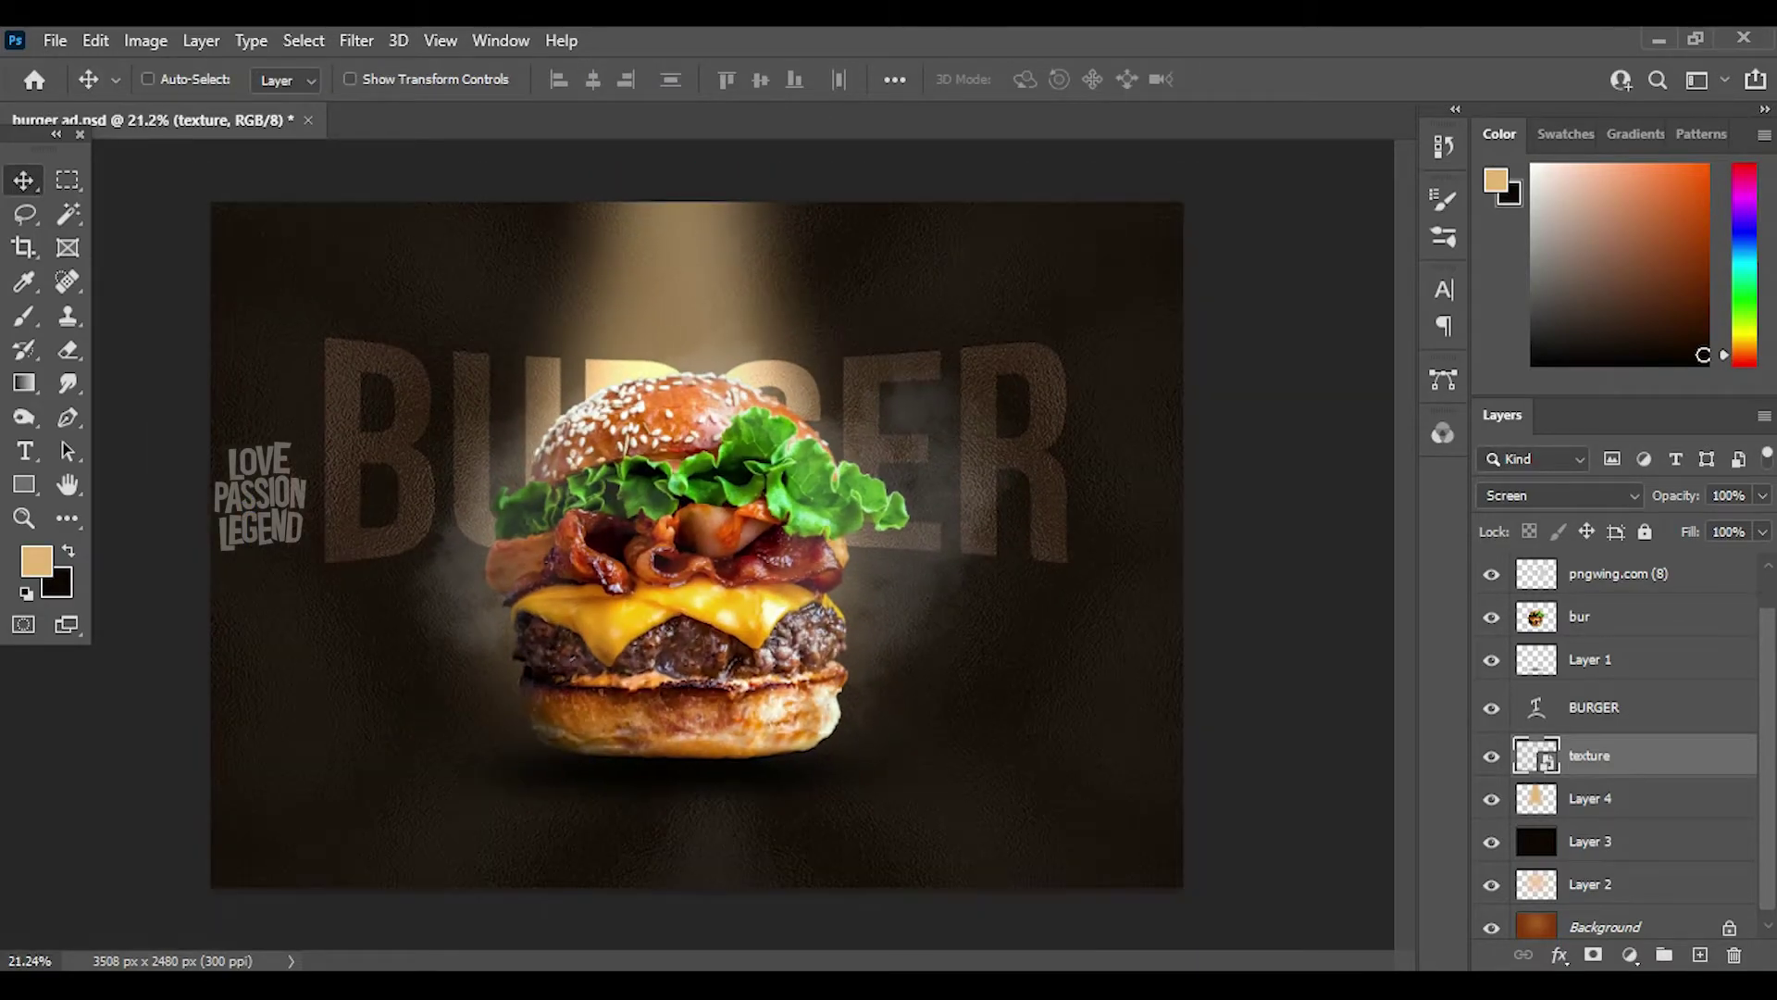
scroll(697, 539, down, 1)
key(ctrl+s)
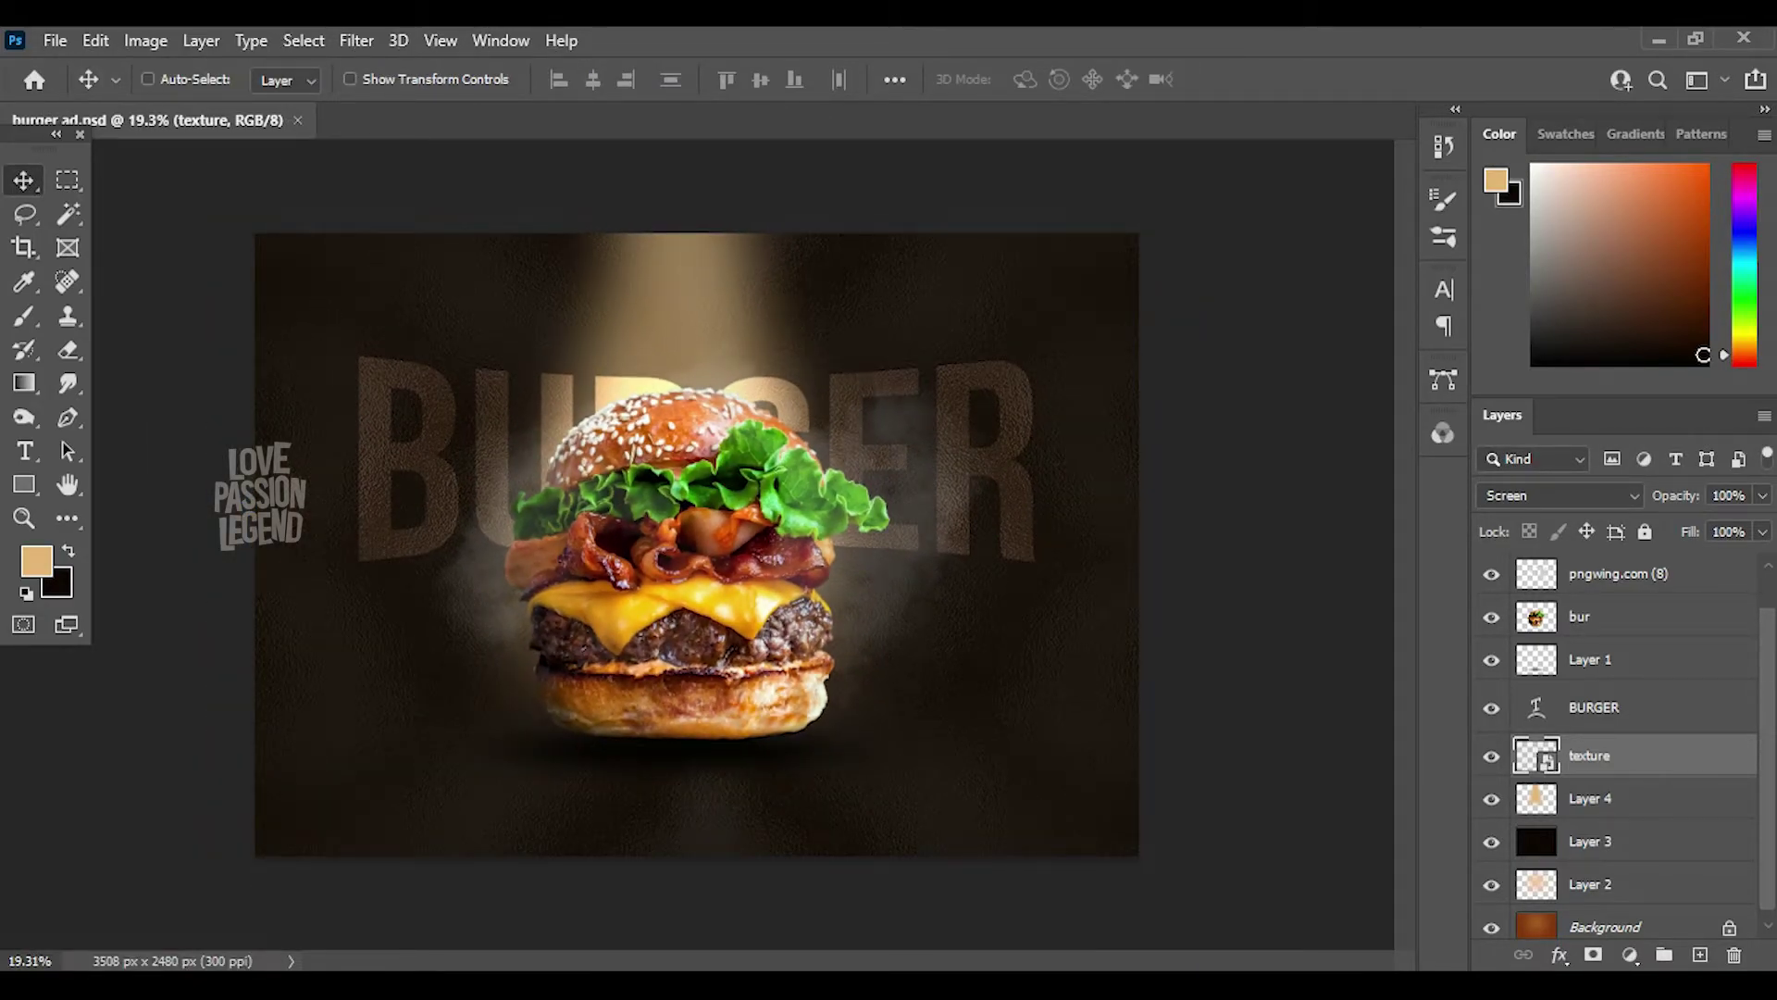
- Add a text layer reading LAYERS OF
click(24, 450)
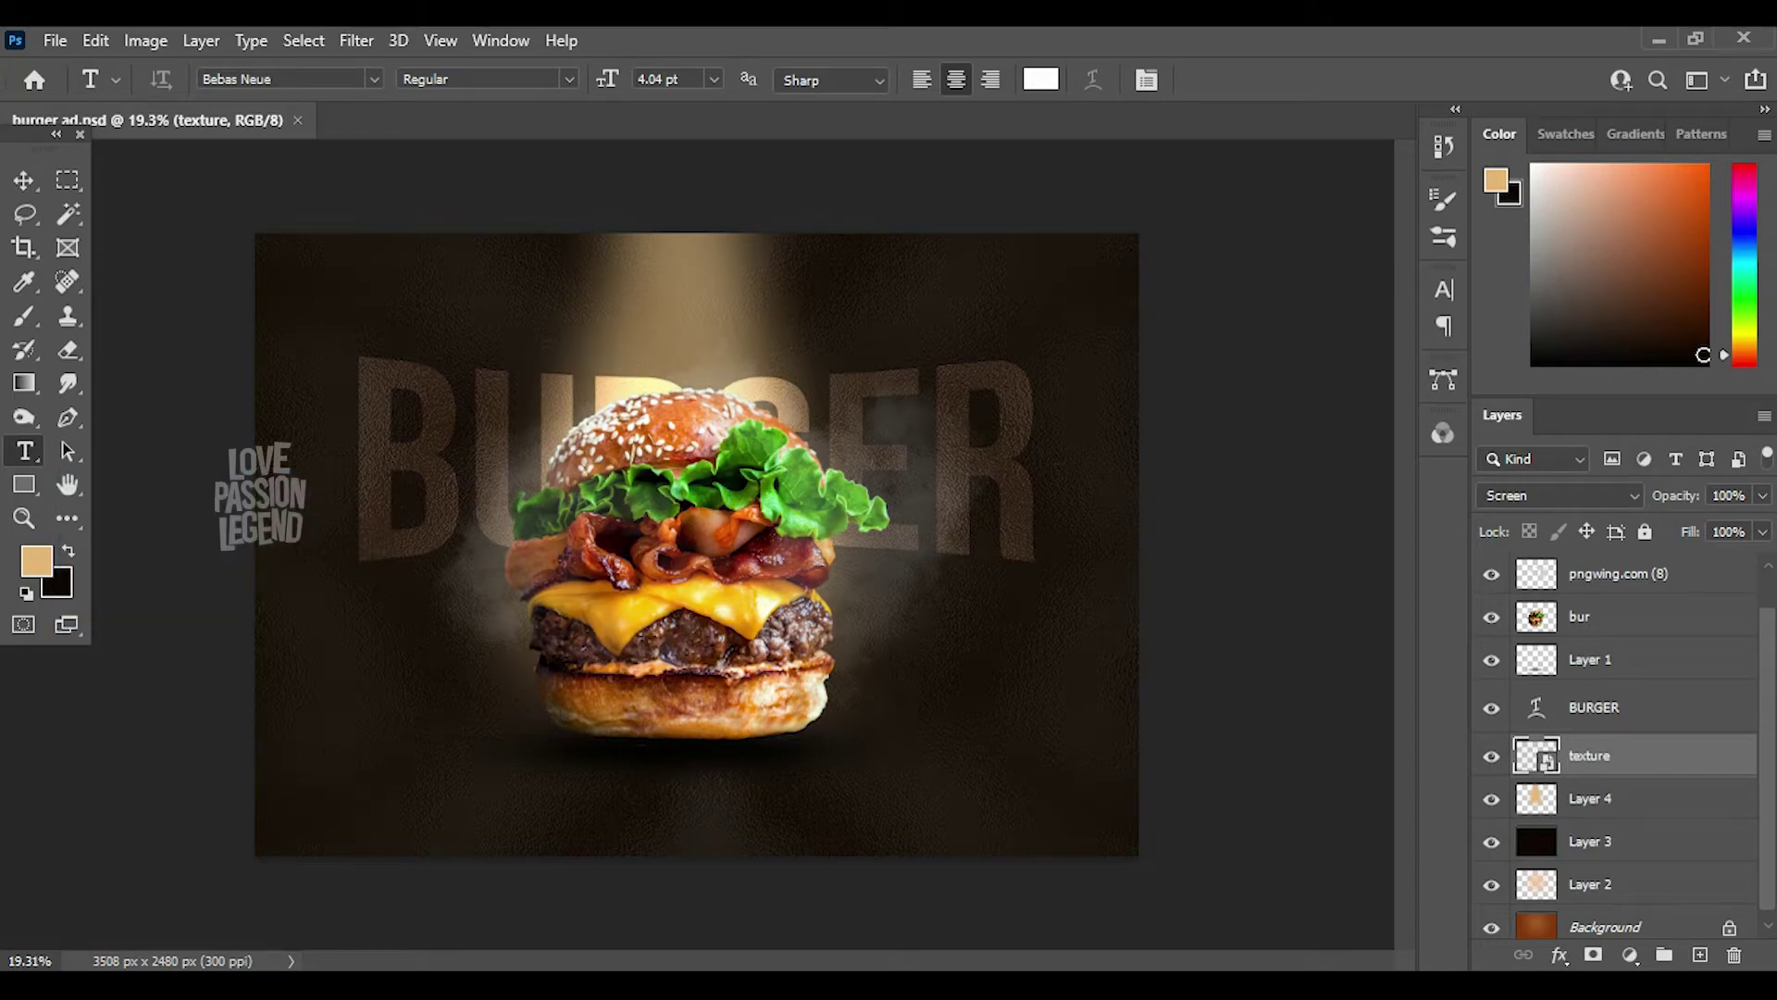
click(479, 782)
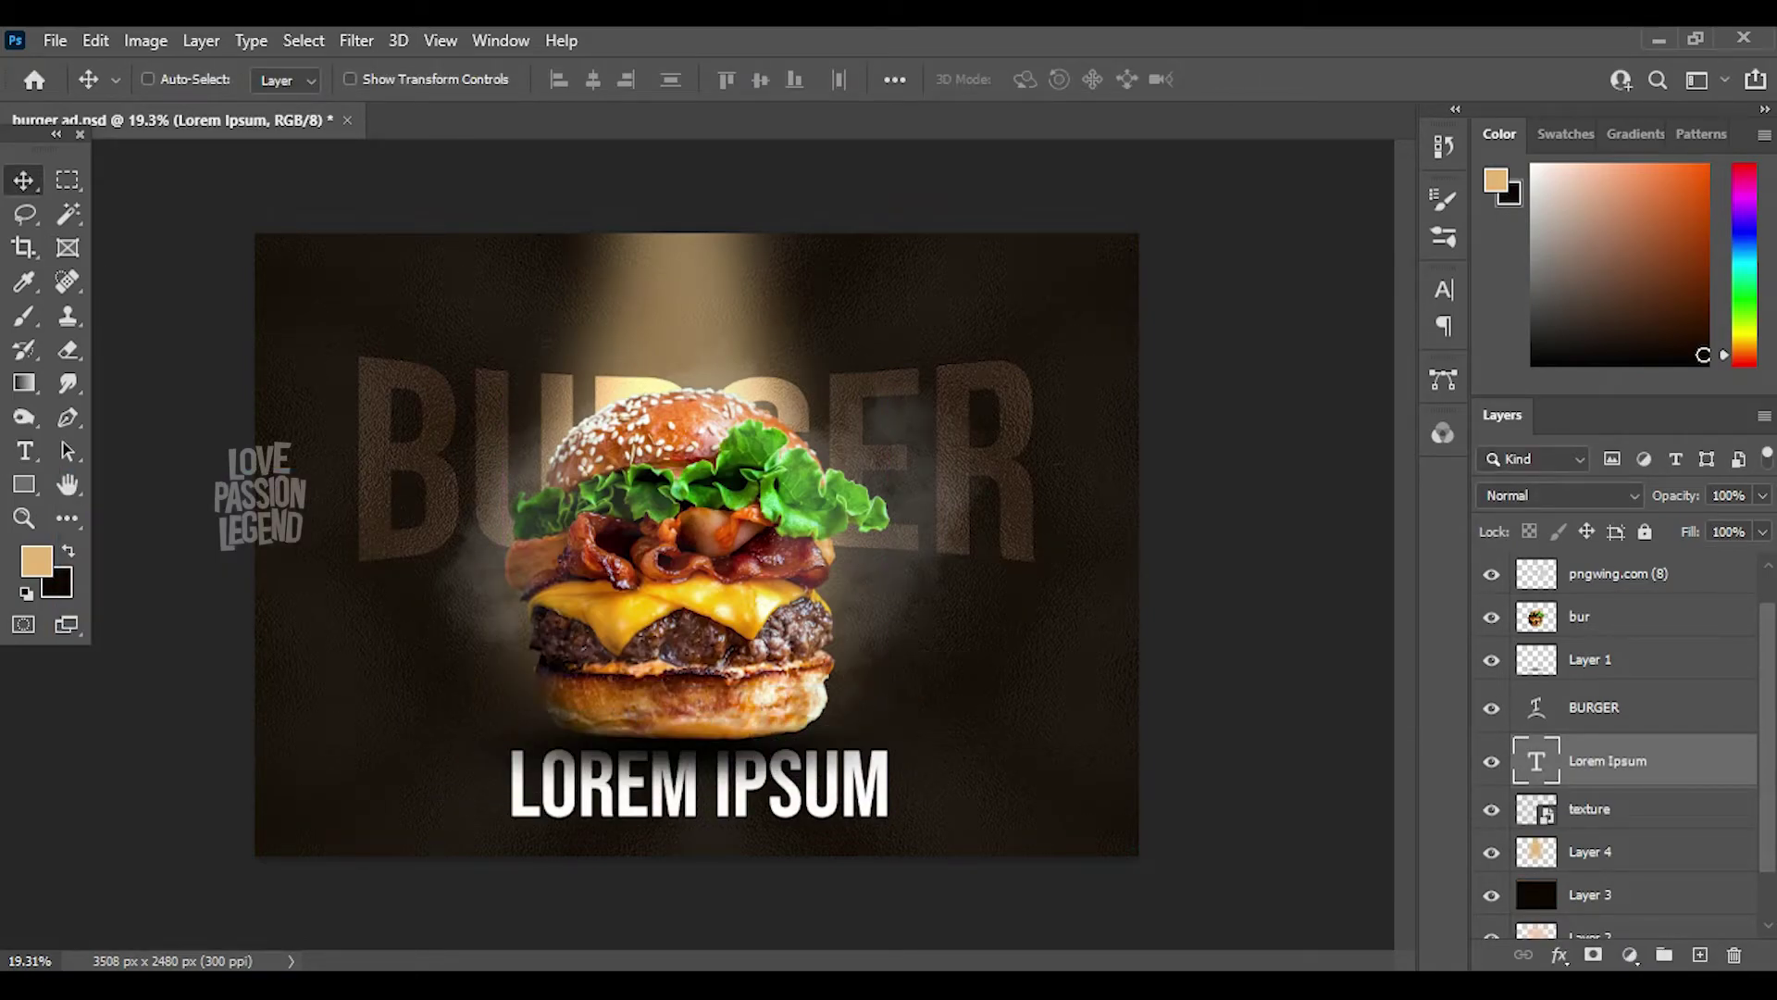
double_click(1535, 761)
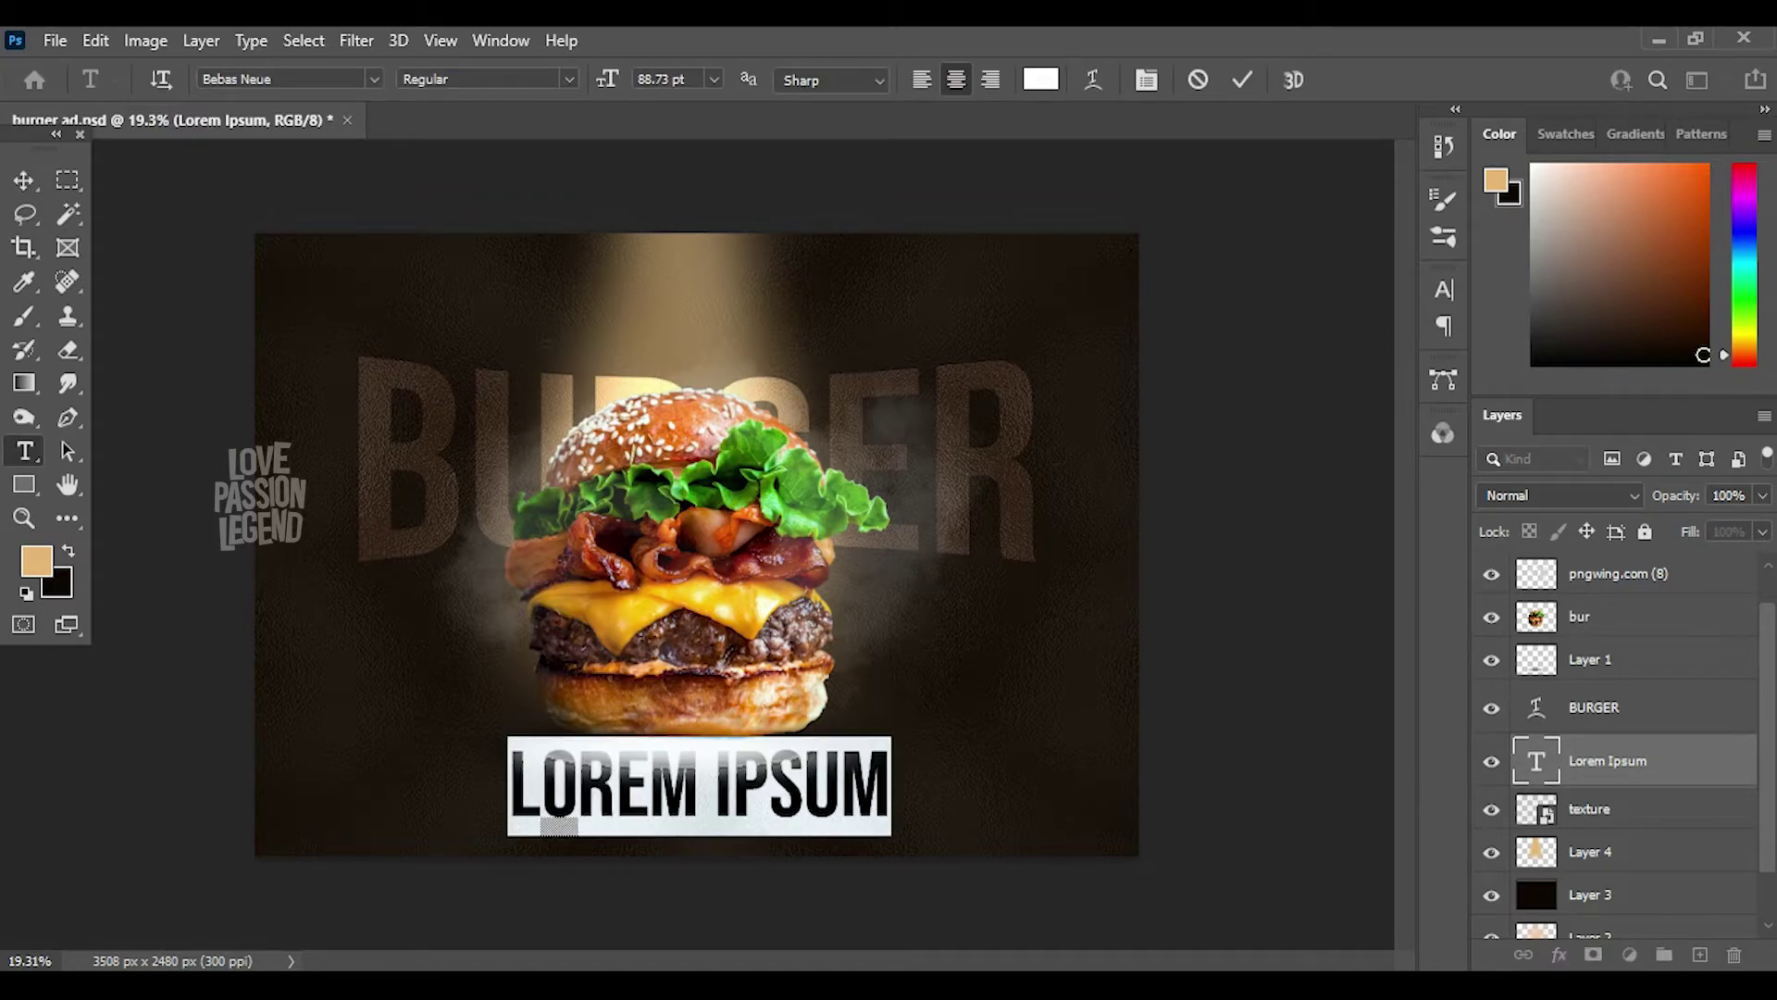
text(LAYERS O)
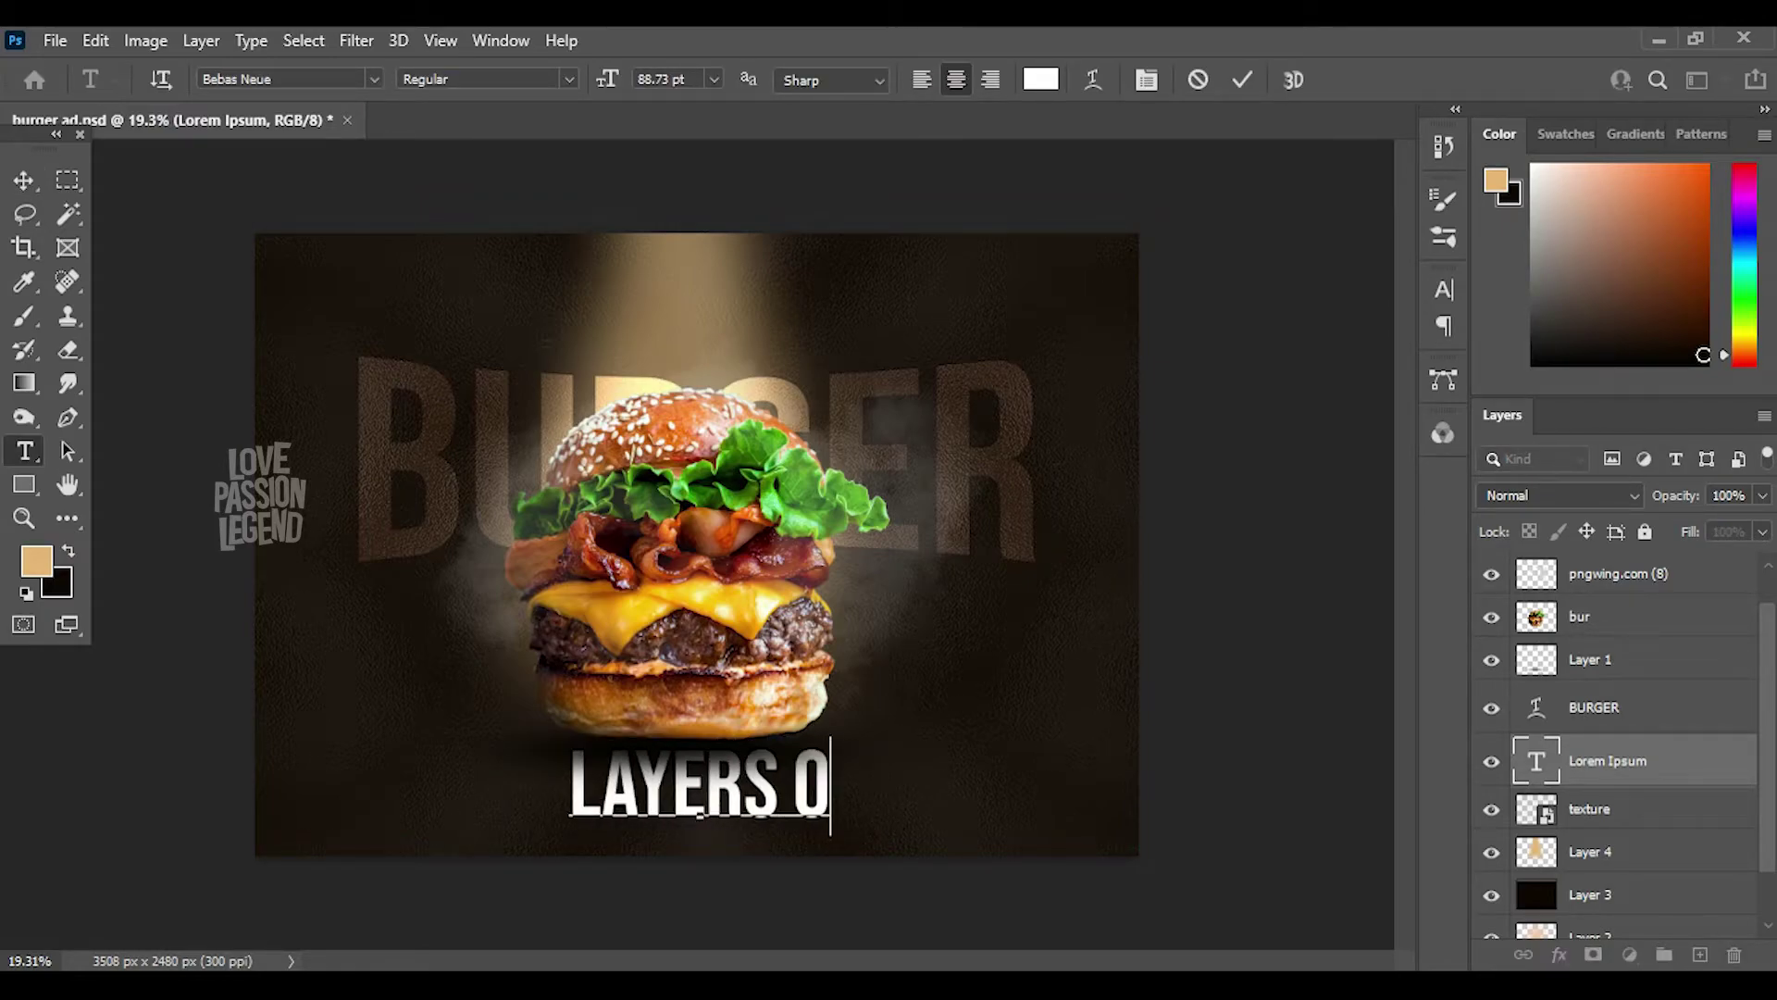
text(F)
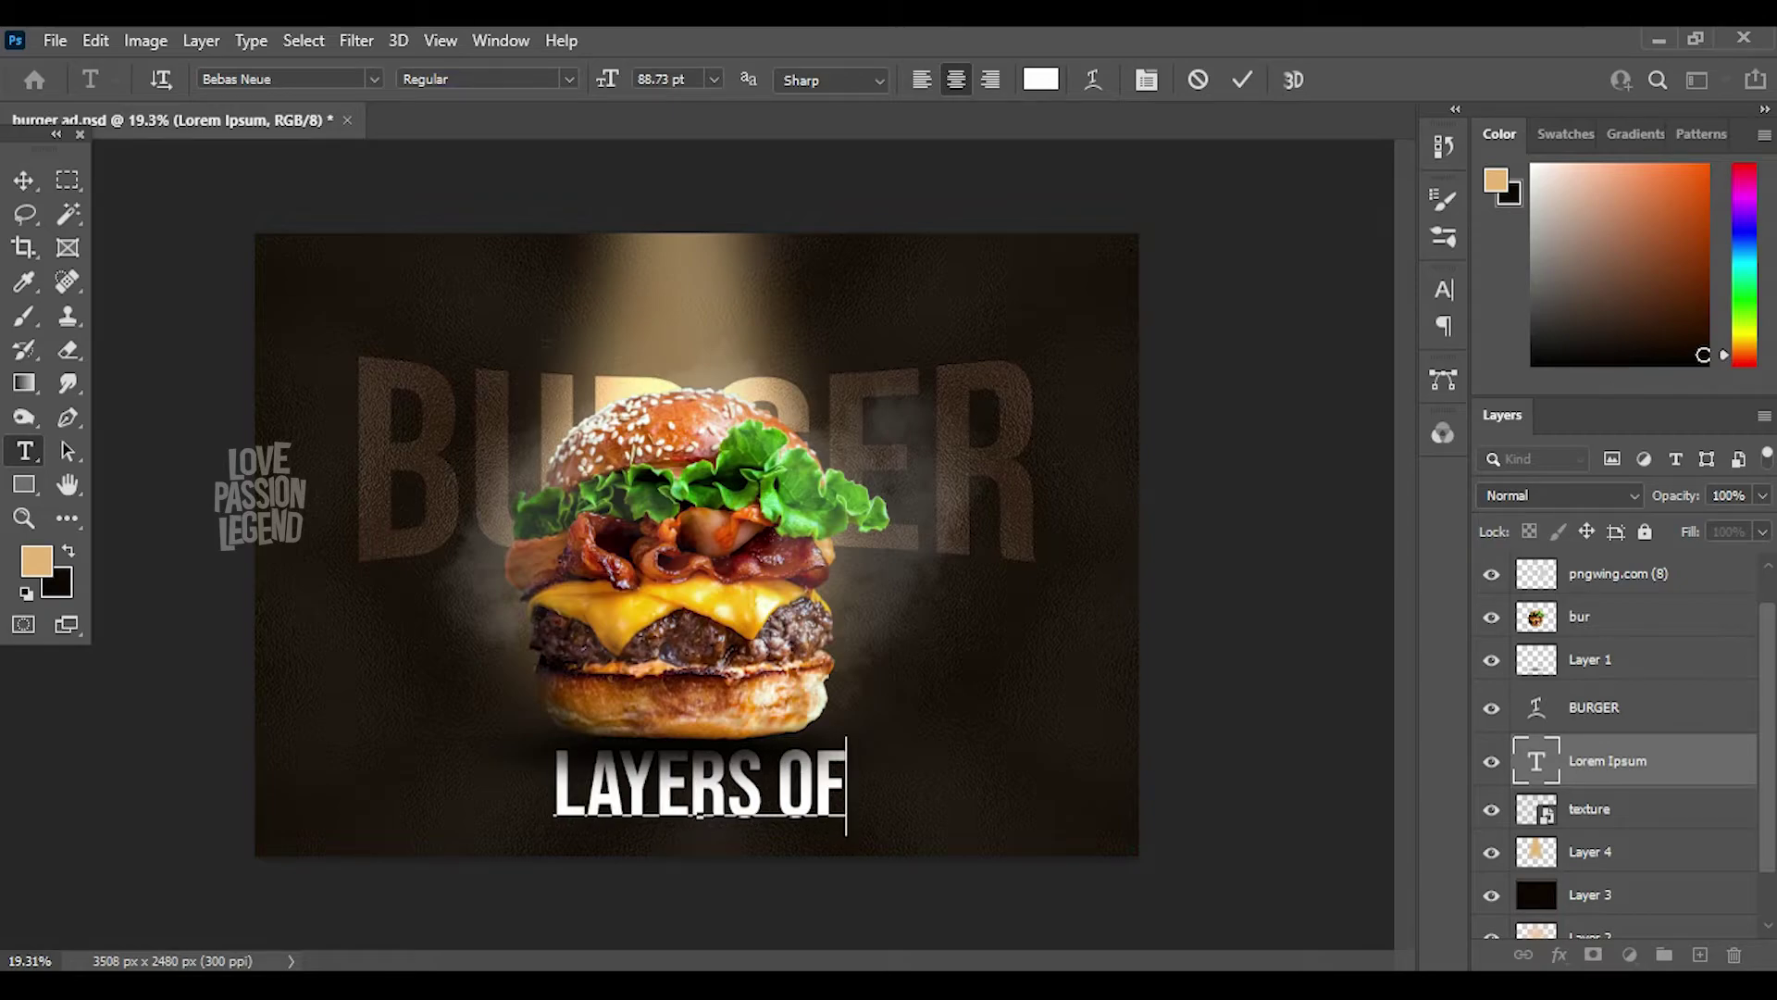
key(ctrl+Return)
- Duplicate the title text and retype the copy as DELICIOUS
key(v)
drag(699, 787, 845, 347)
double_click(1535, 760)
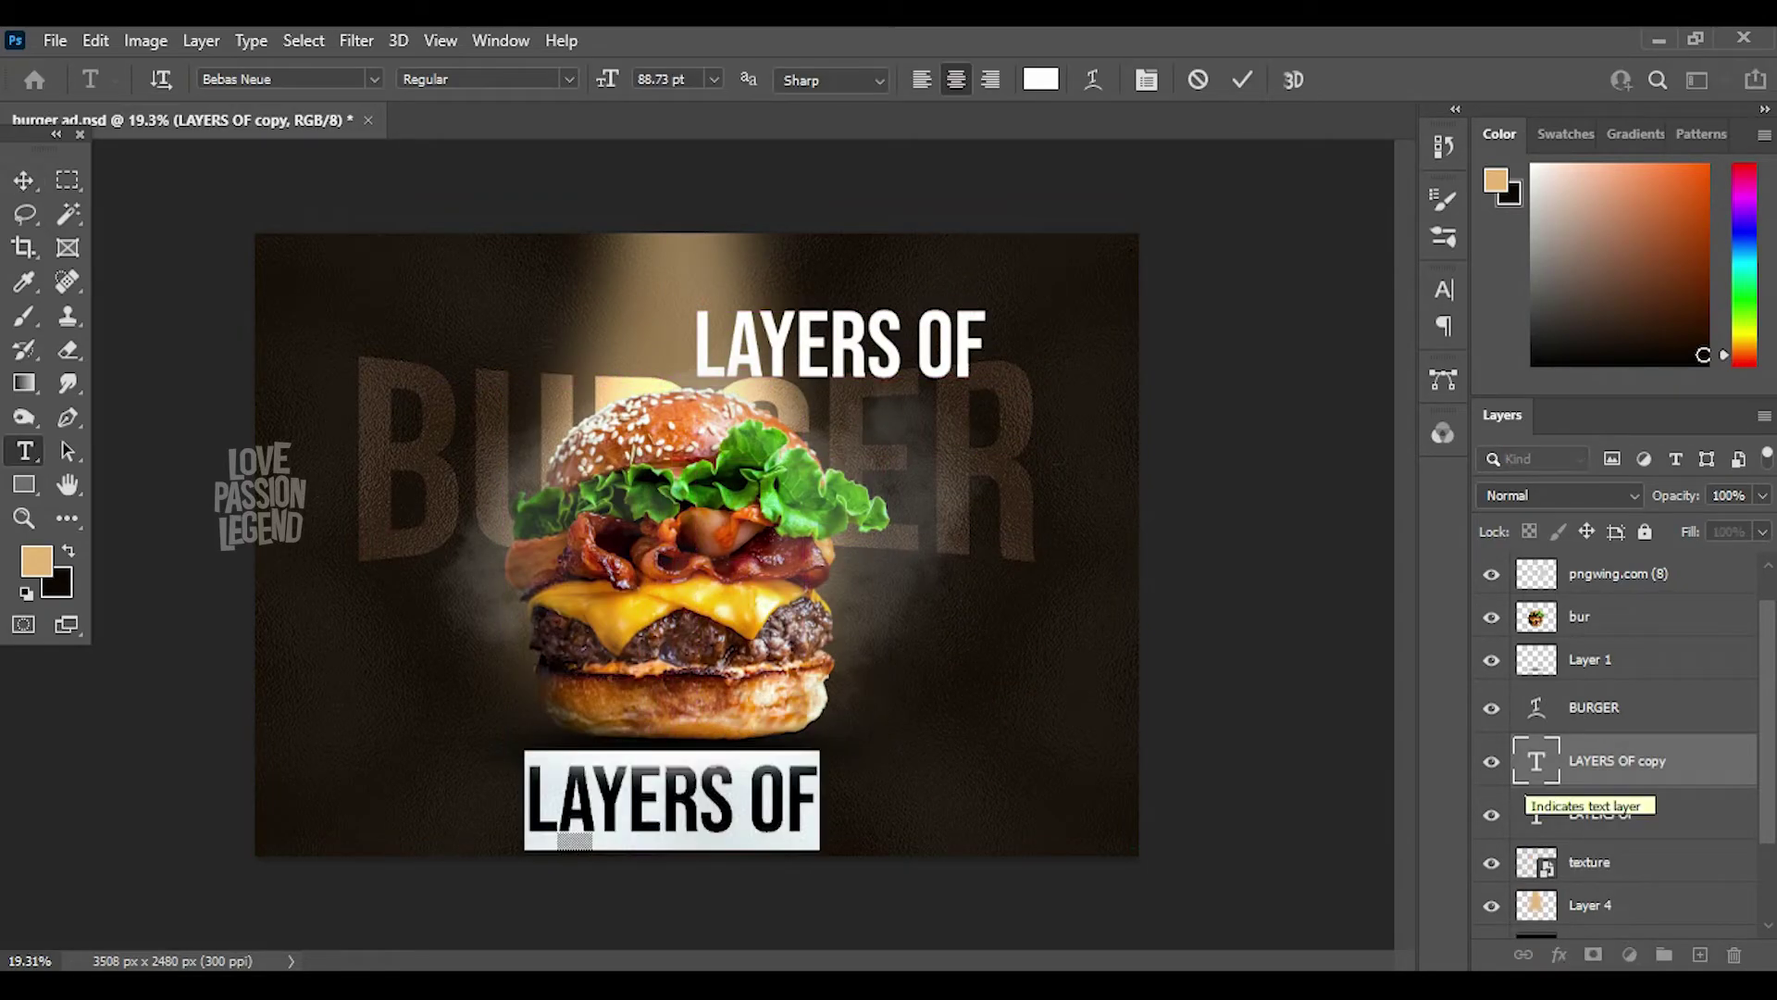
text(DELI)
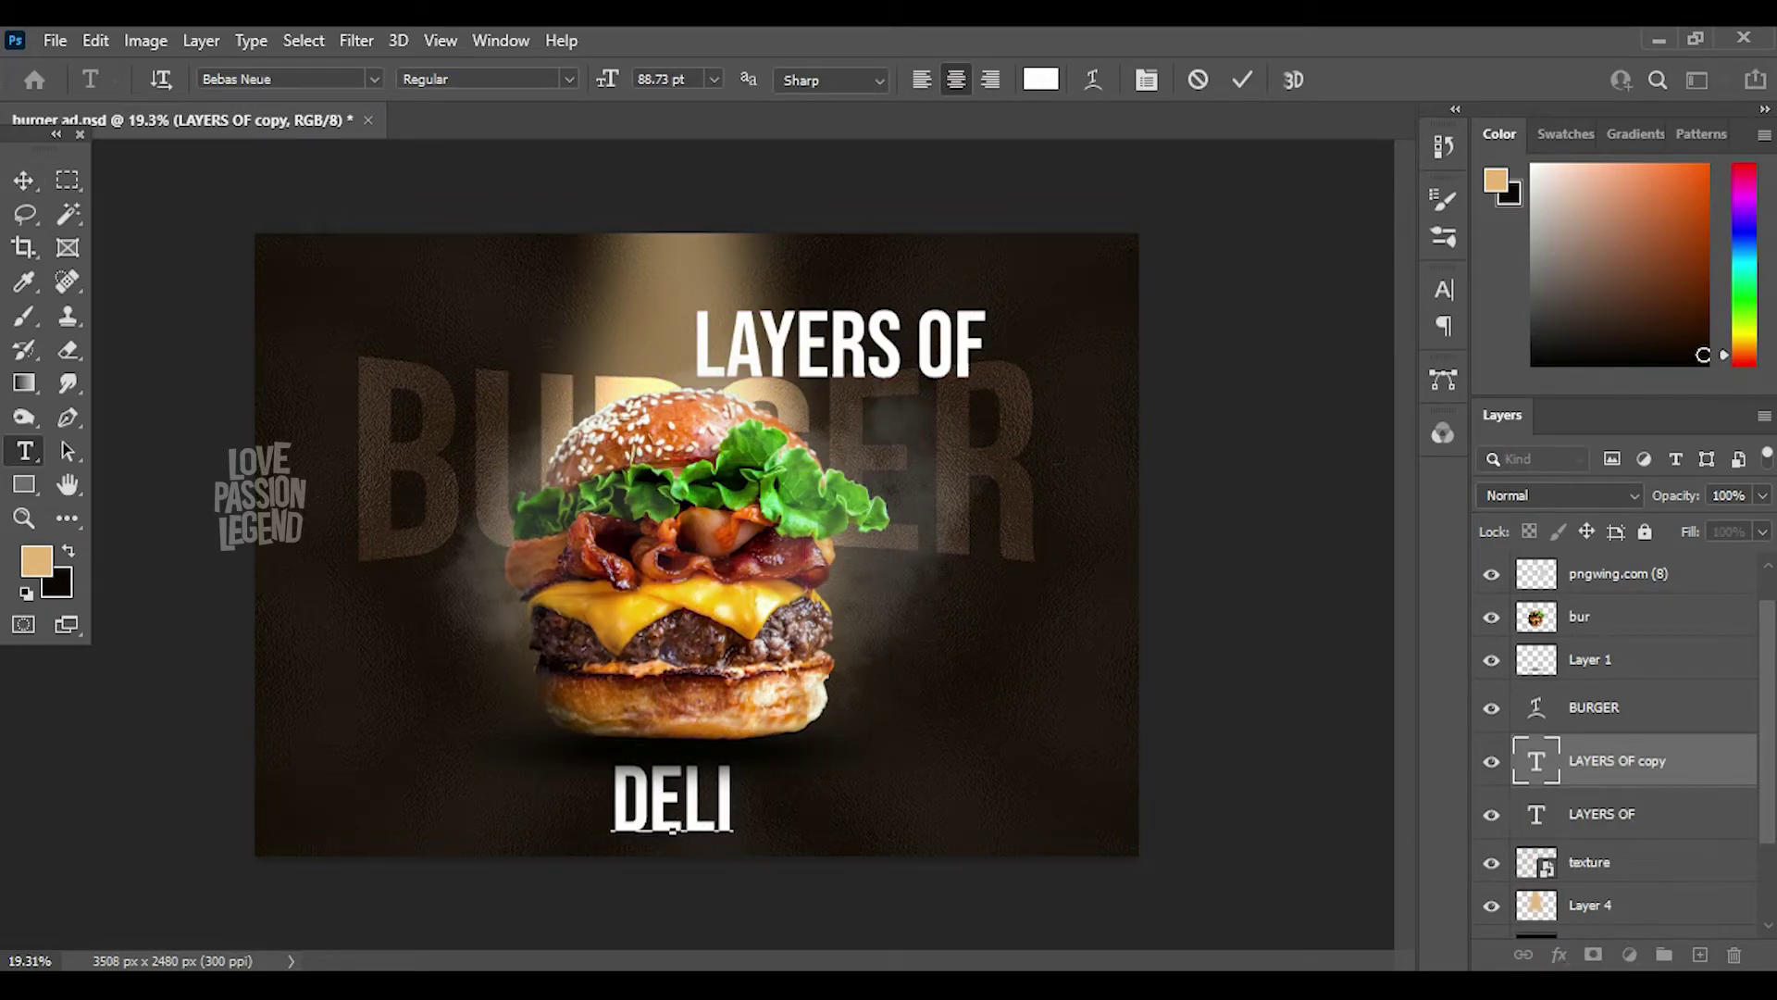
text(cious)
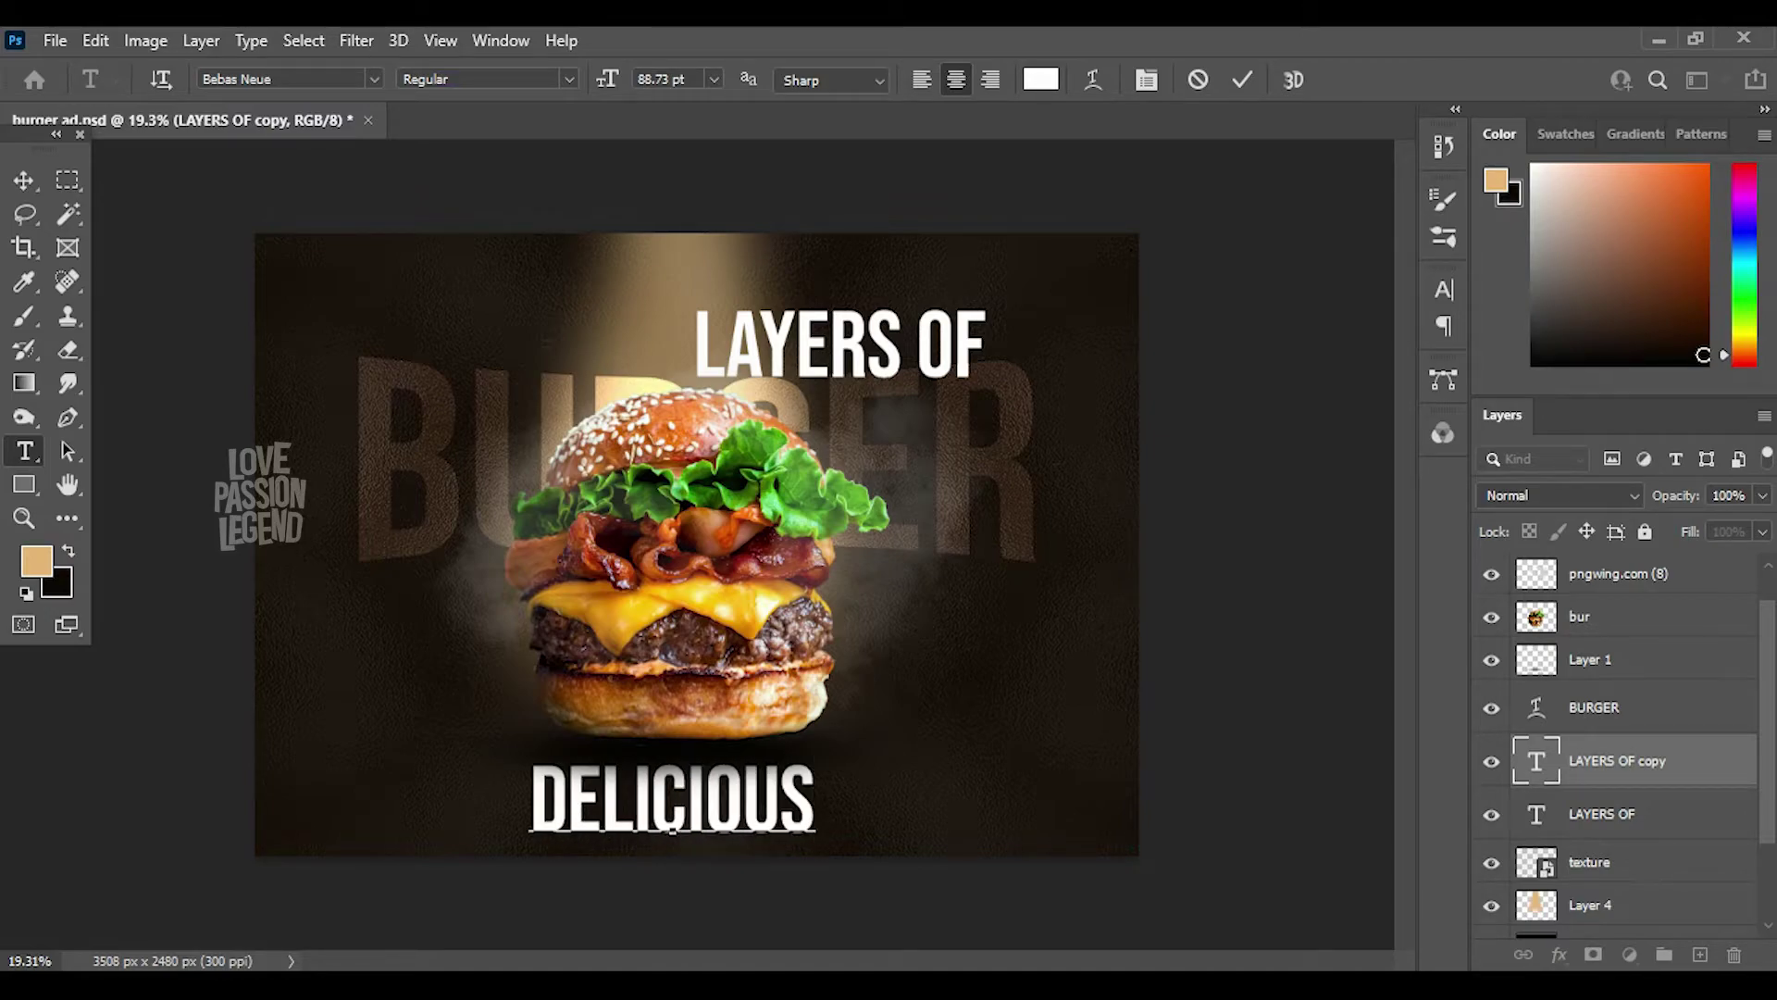
key(ctrl+Return)
key(v)
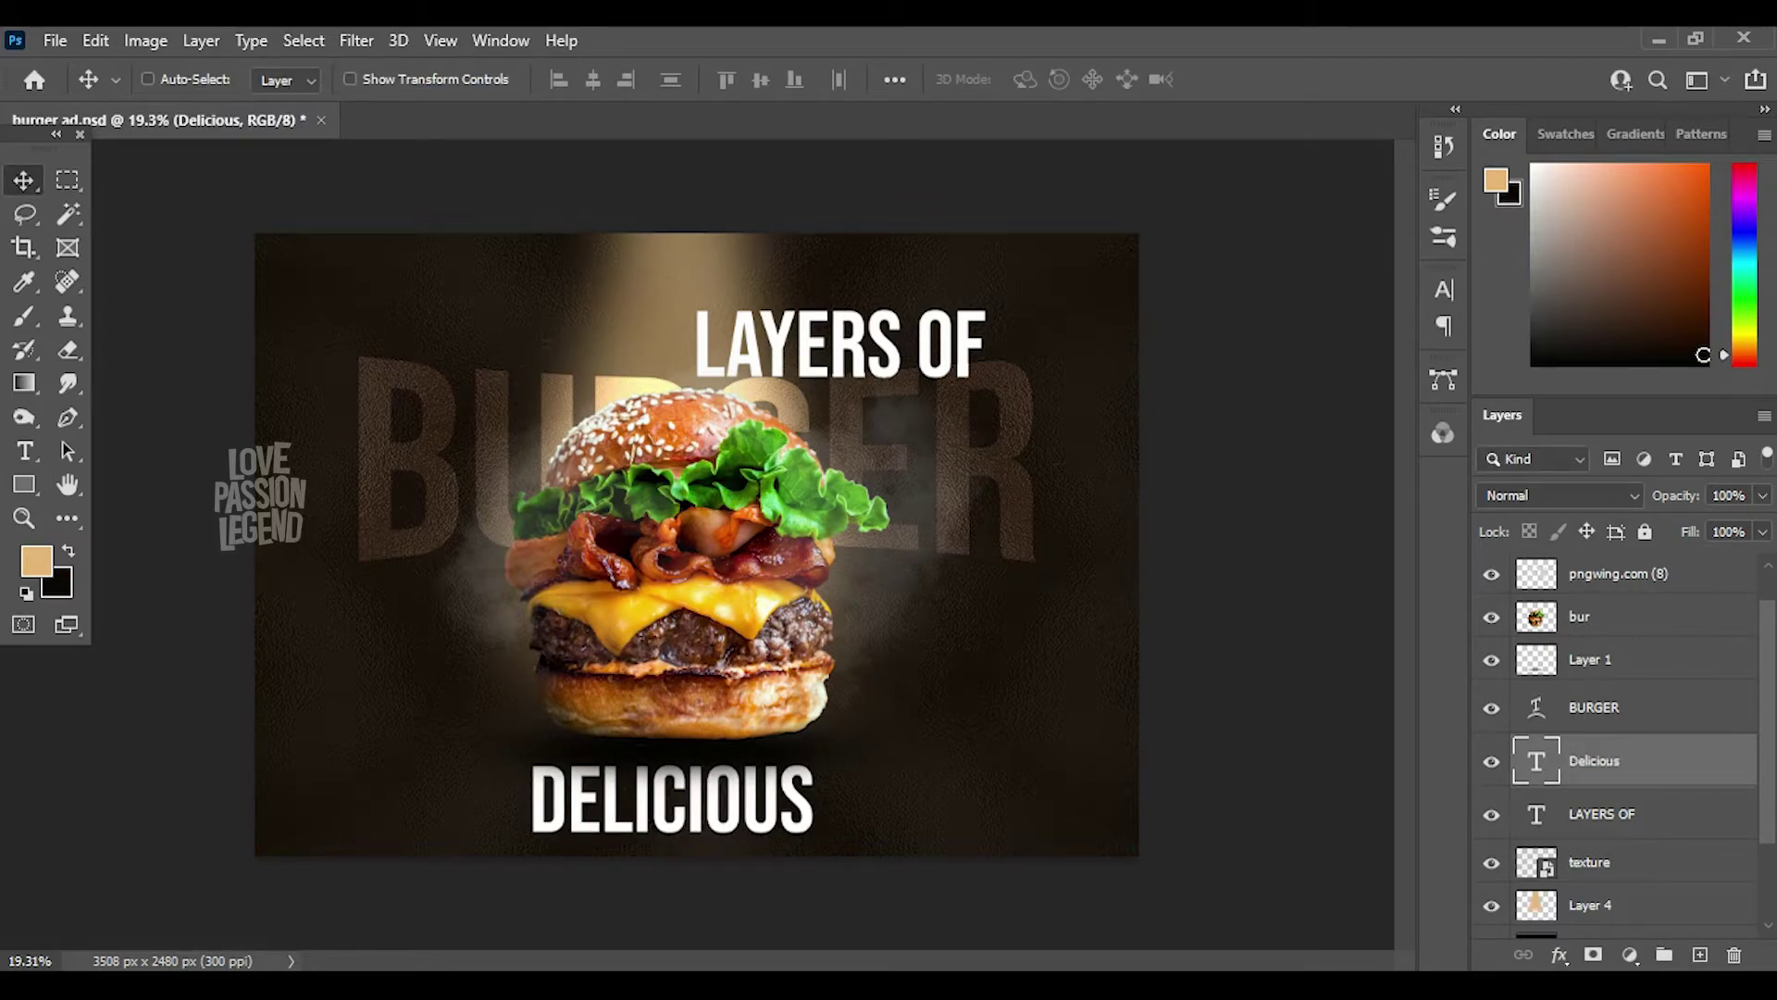
drag(890, 641, 599, 923)
- Stack LAYERS OF above DELICIOUS and move both to the top centre
key(alt+bracketleft)
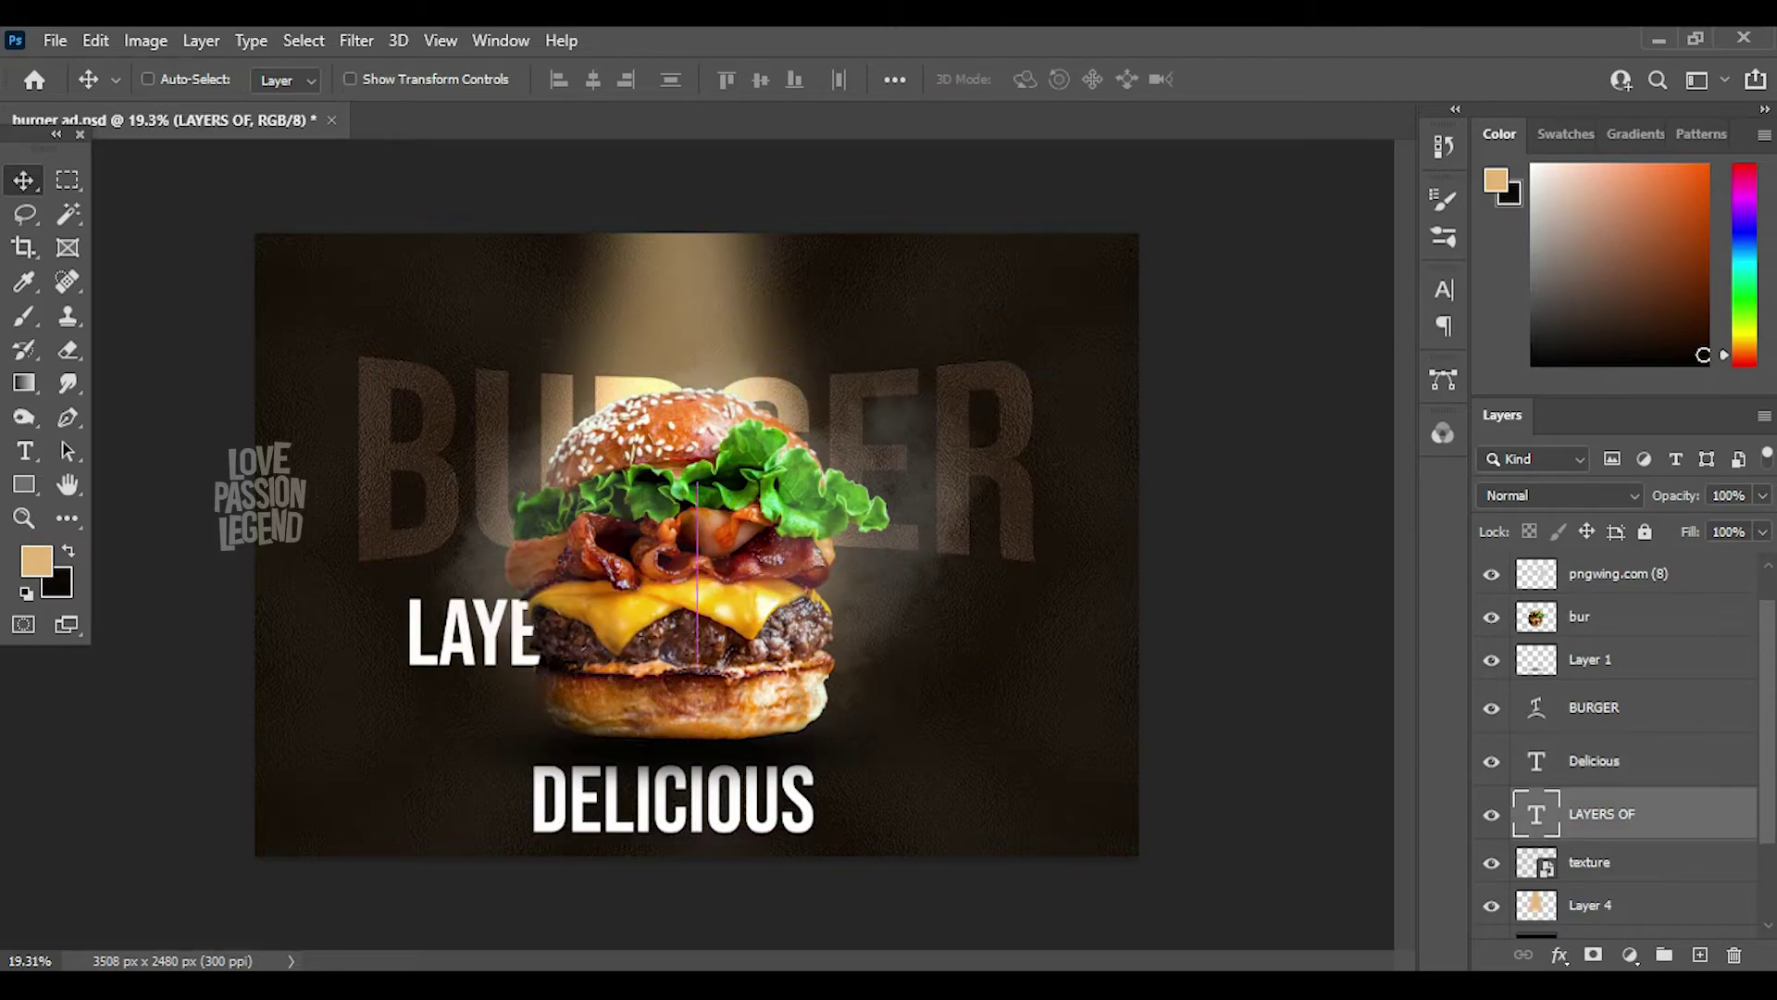
key(ctrl+t)
drag(603, 593, 732, 675)
key(Return)
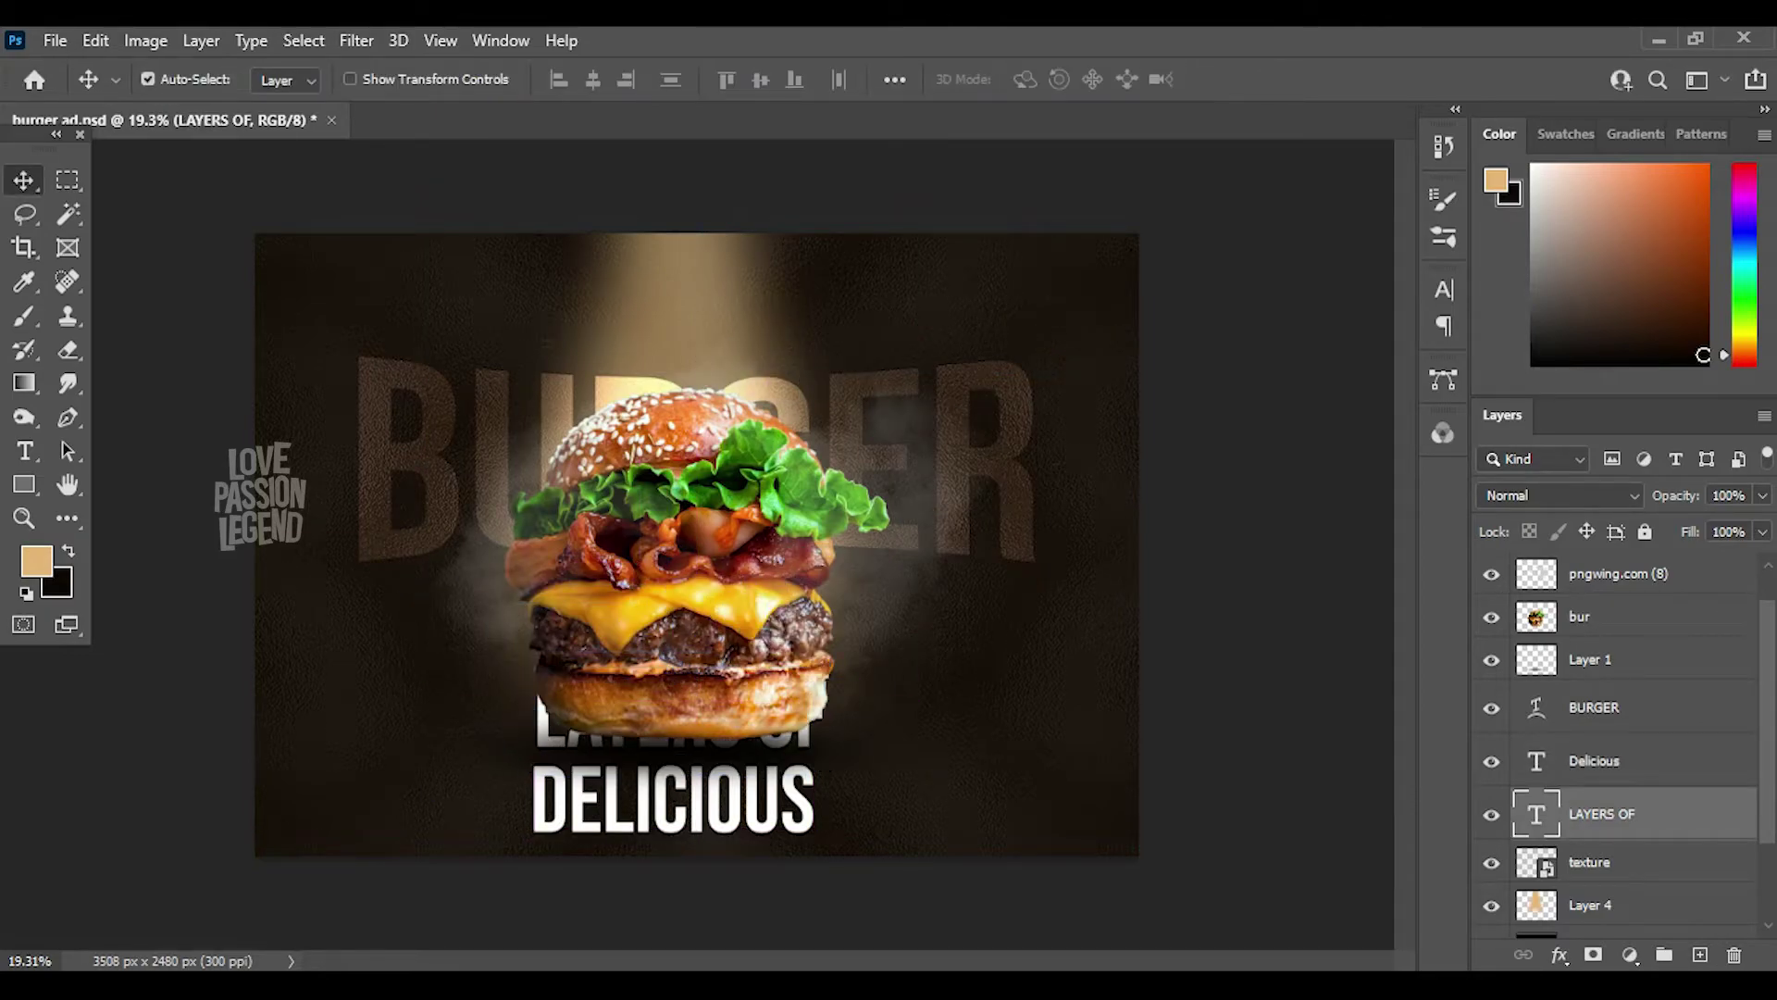
shift+click(1594, 760)
mouse_move(704, 787)
mouse_down()
mouse_move(1004, 680)
mouse_move(731, 352)
mouse_up()
- Move the BURGER lettering lower behind the burger
click(1594, 707)
drag(983, 426, 983, 551)
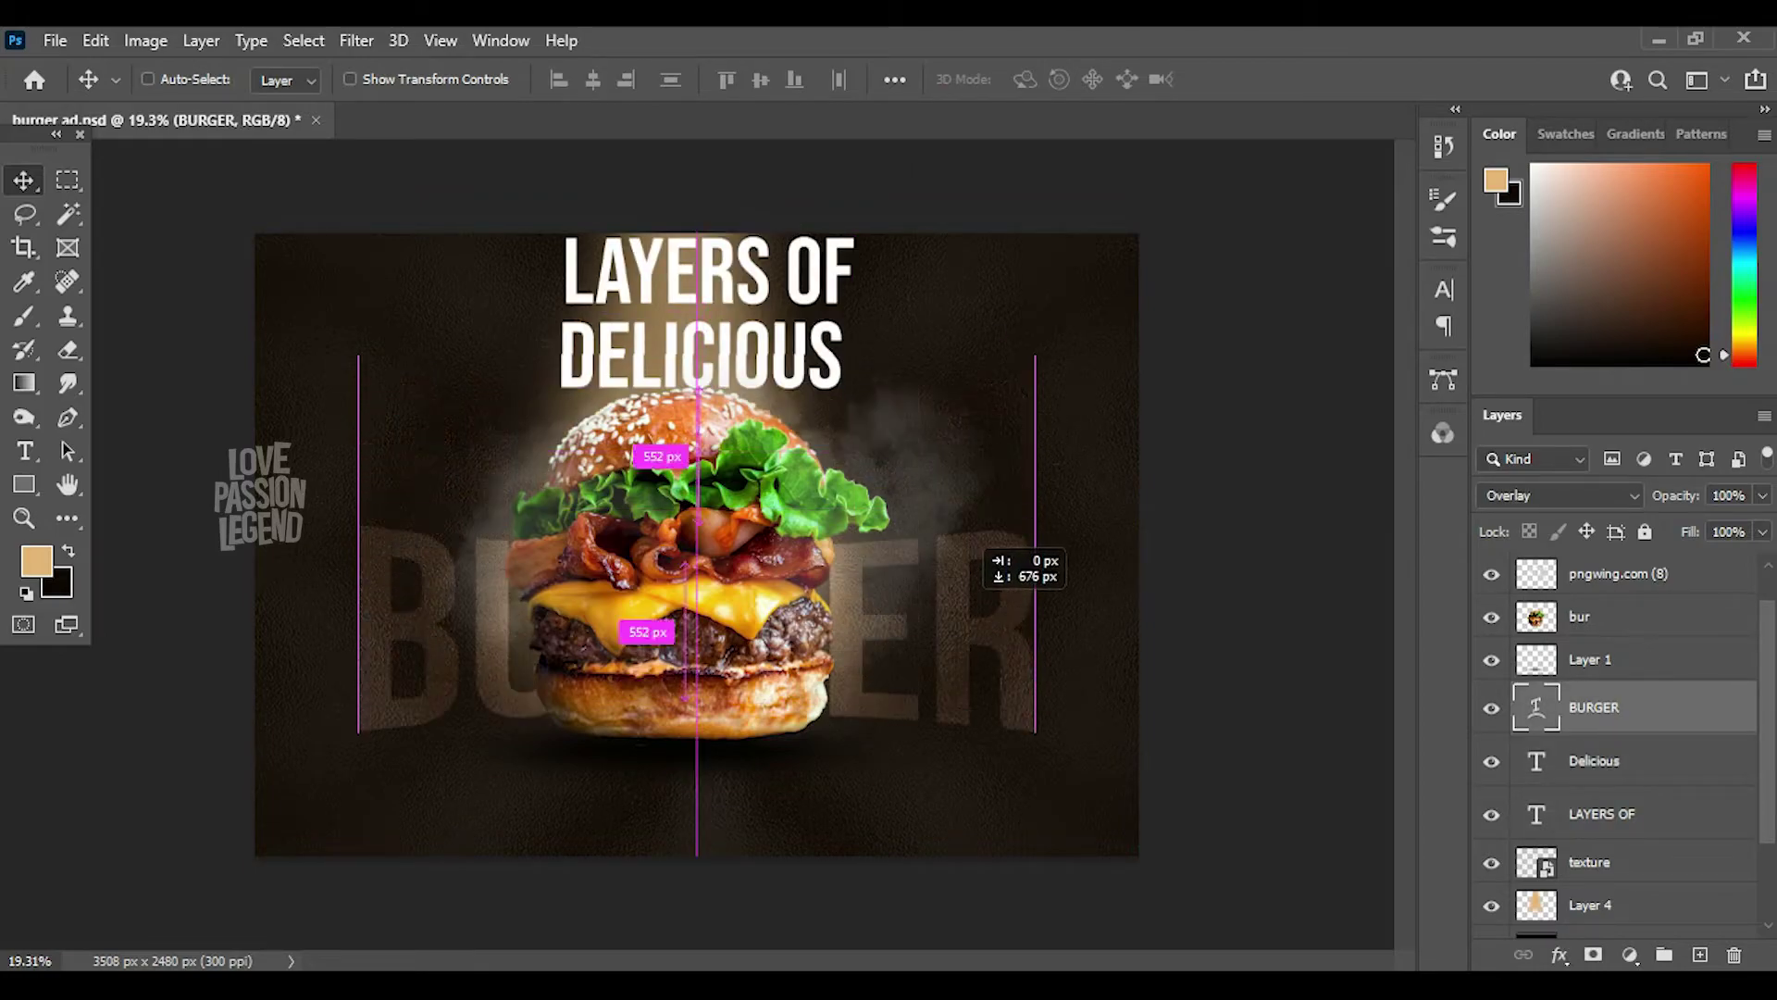
scroll(657, 603, up, 2)
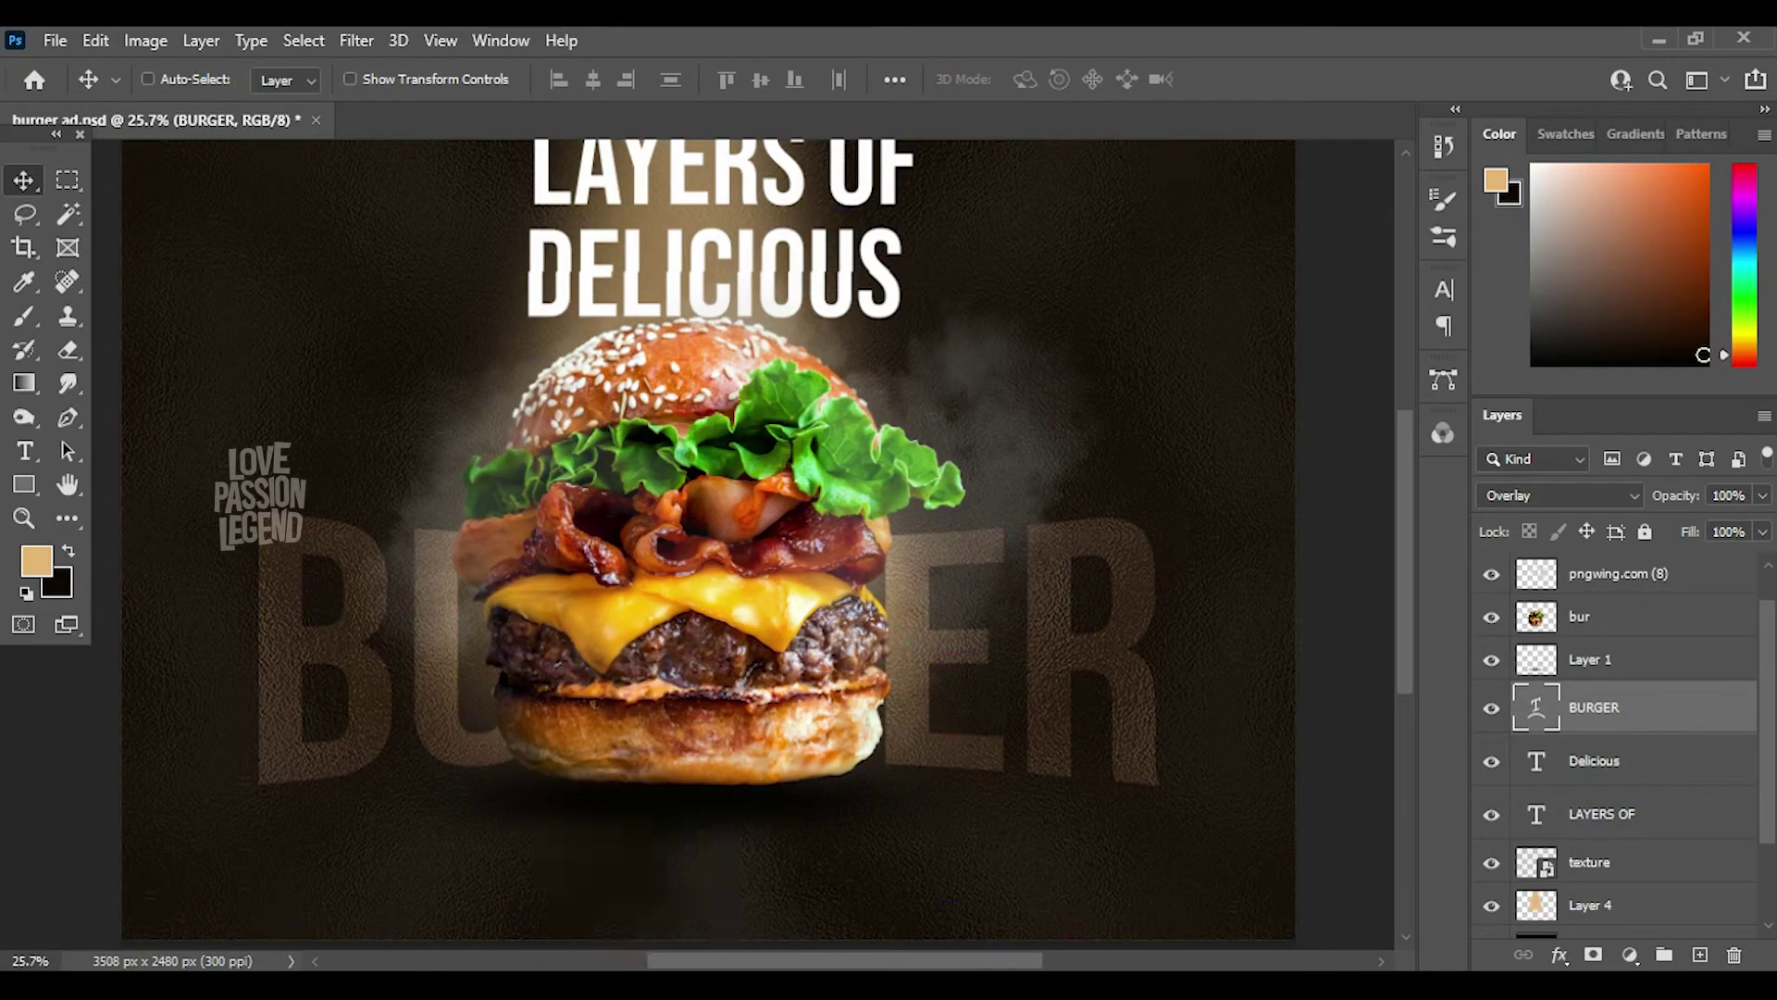
key(b)
scroll(1620, 741, down, 1)
- Add a new empty layer below BURGER and make black the foreground colour
ctrl+click(1700, 954)
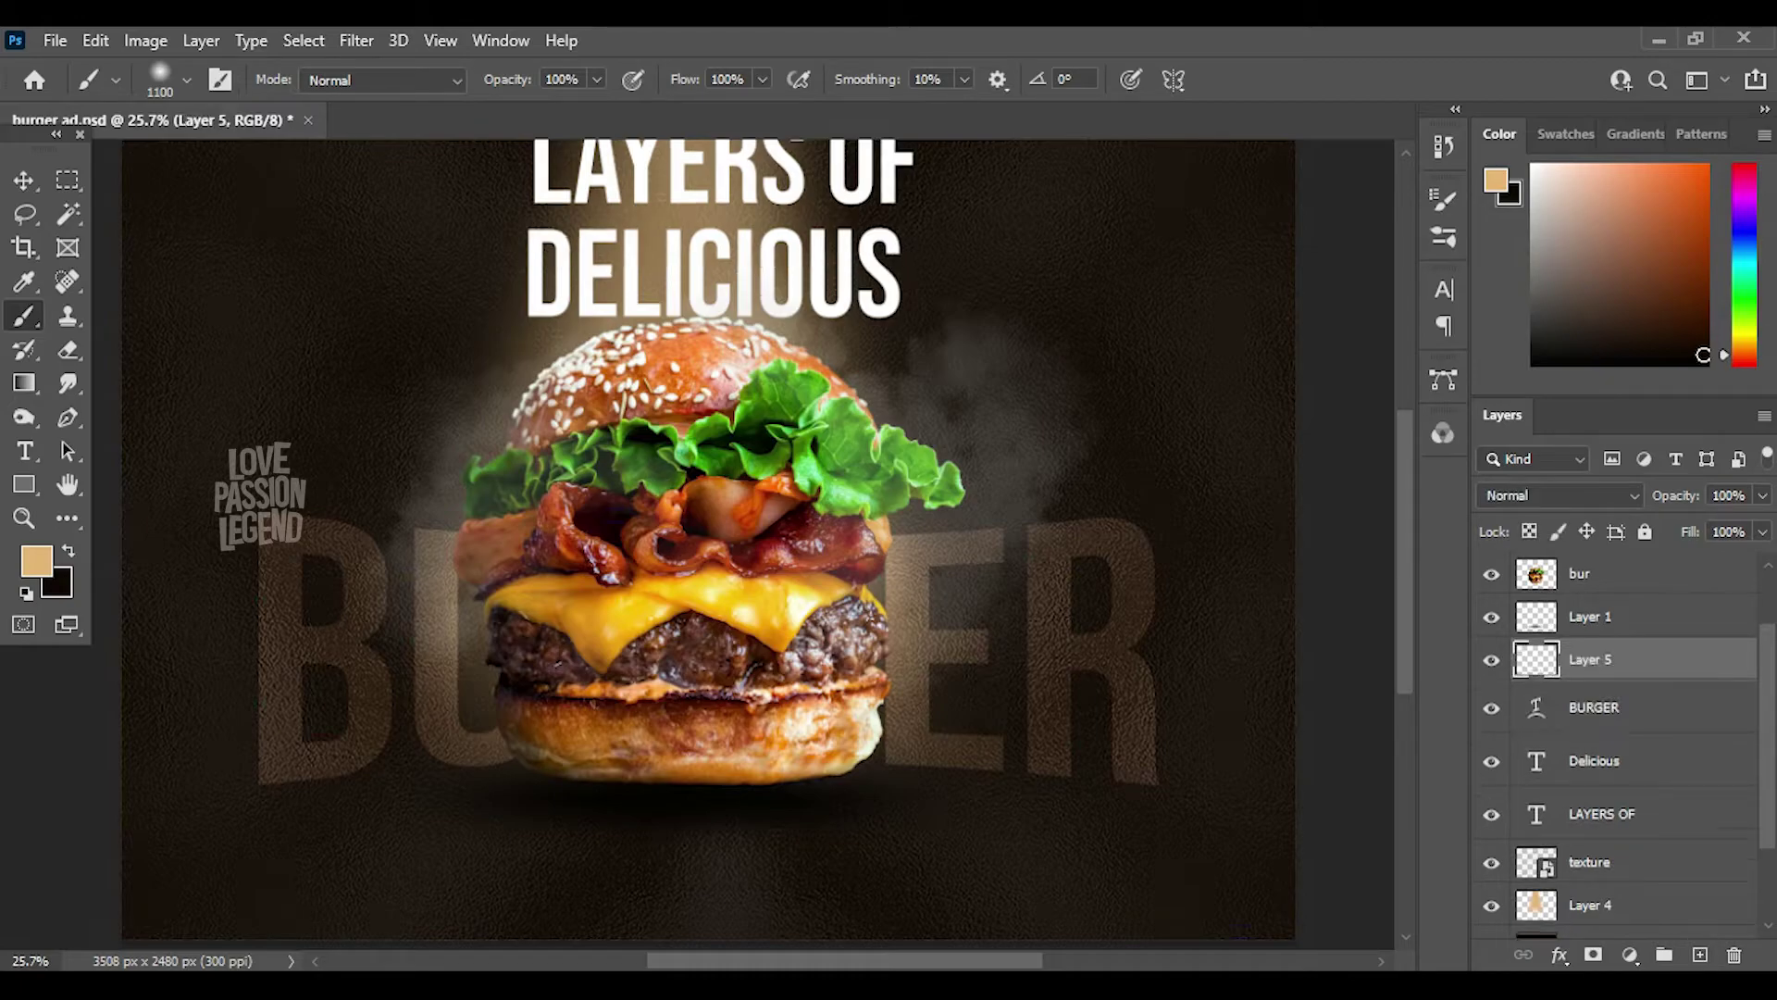
key(x)
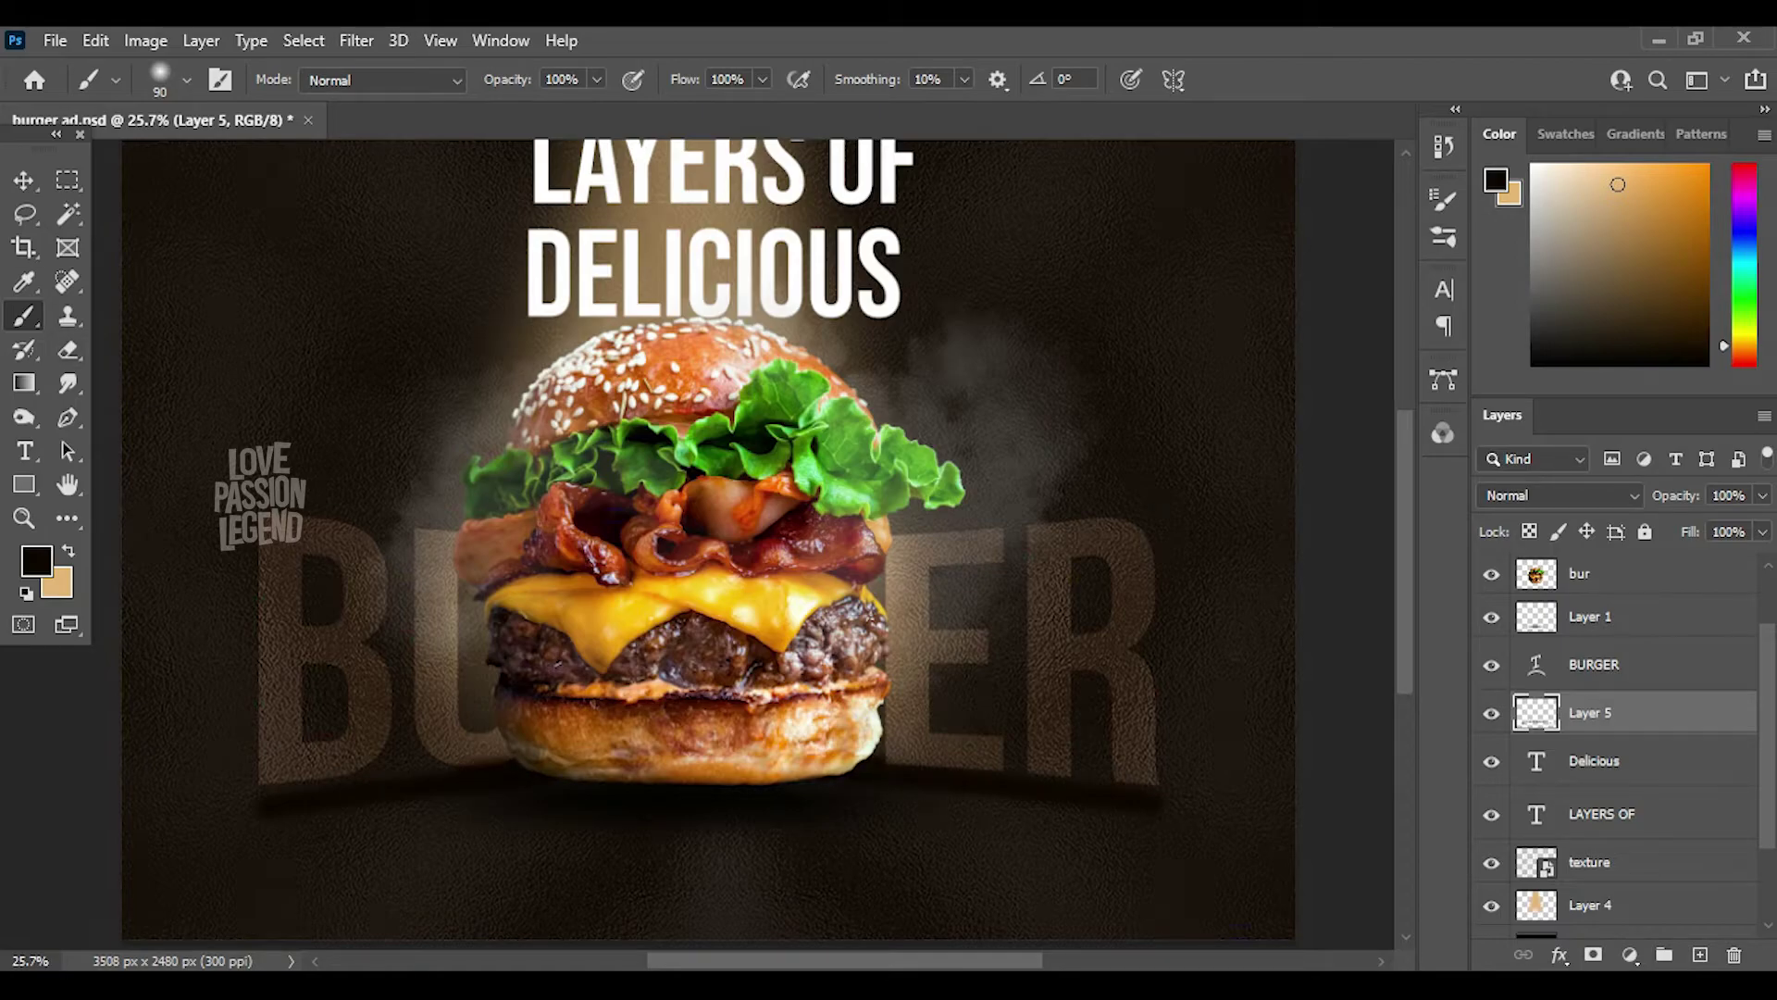
key(v)
scroll(477, 865, up, 3)
click(36, 560)
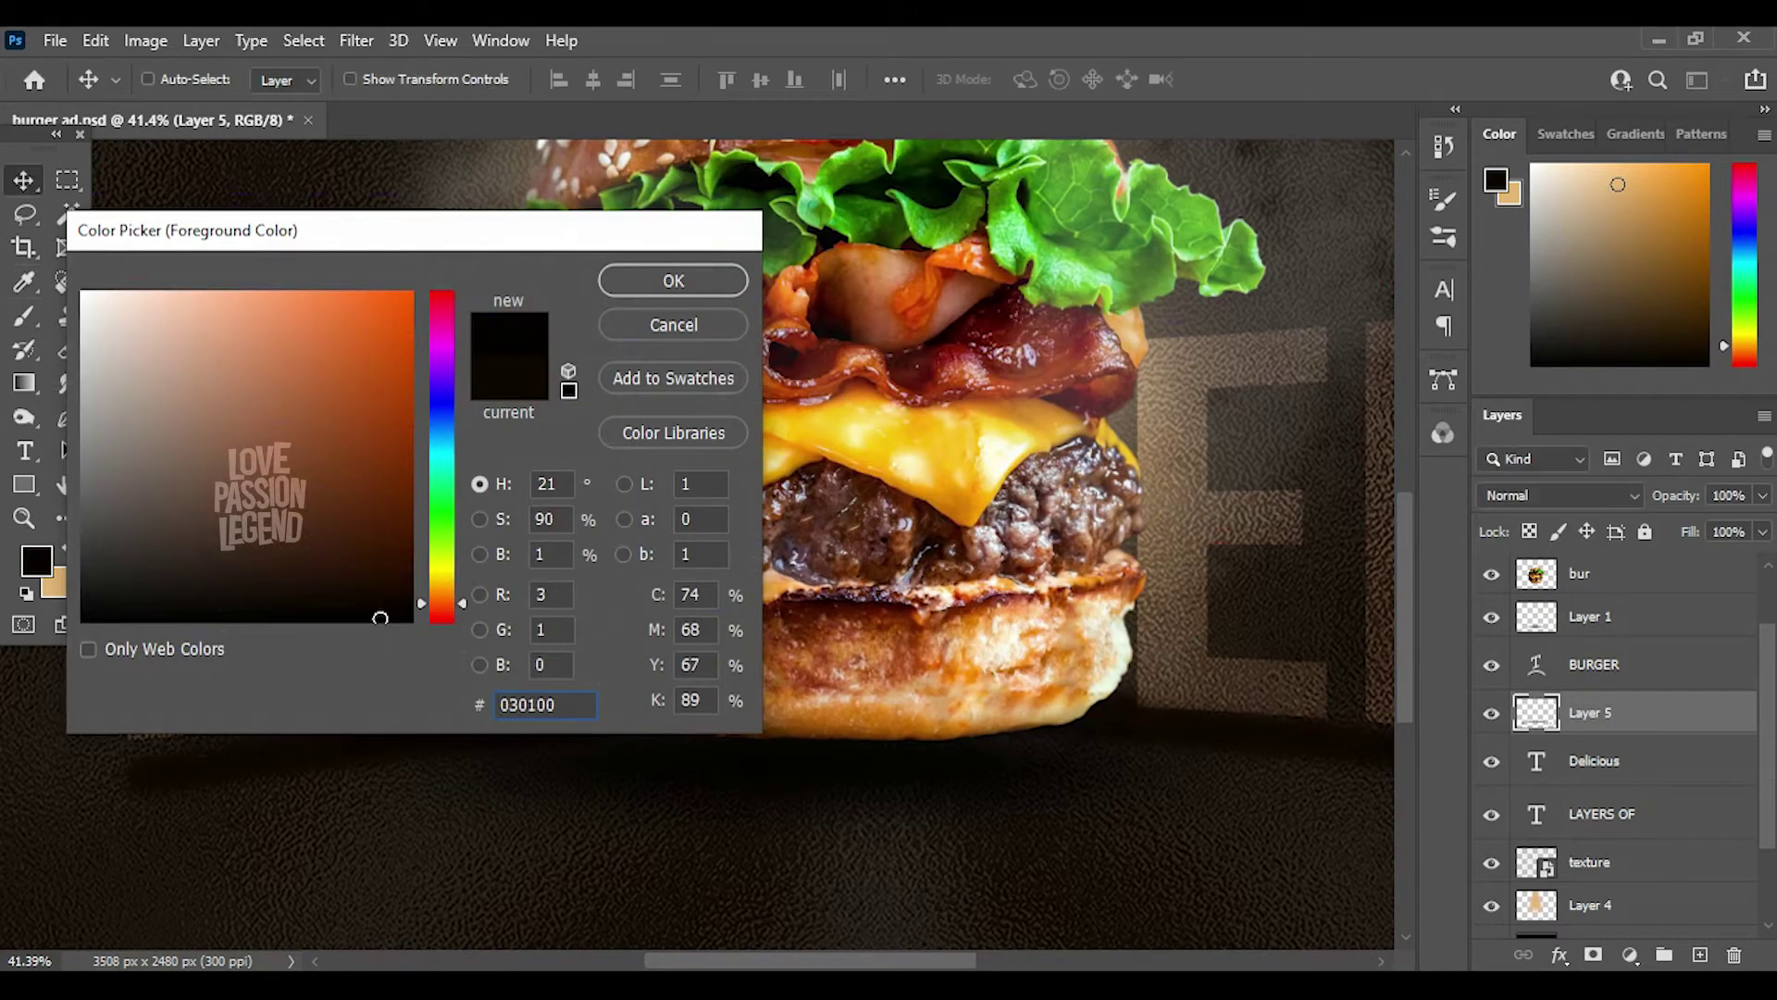
click(673, 280)
double_click(67, 484)
- Soften the black shadow fill with a Gaussian Blur, then a horizontal Motion Blur
click(357, 40)
click(753, 368)
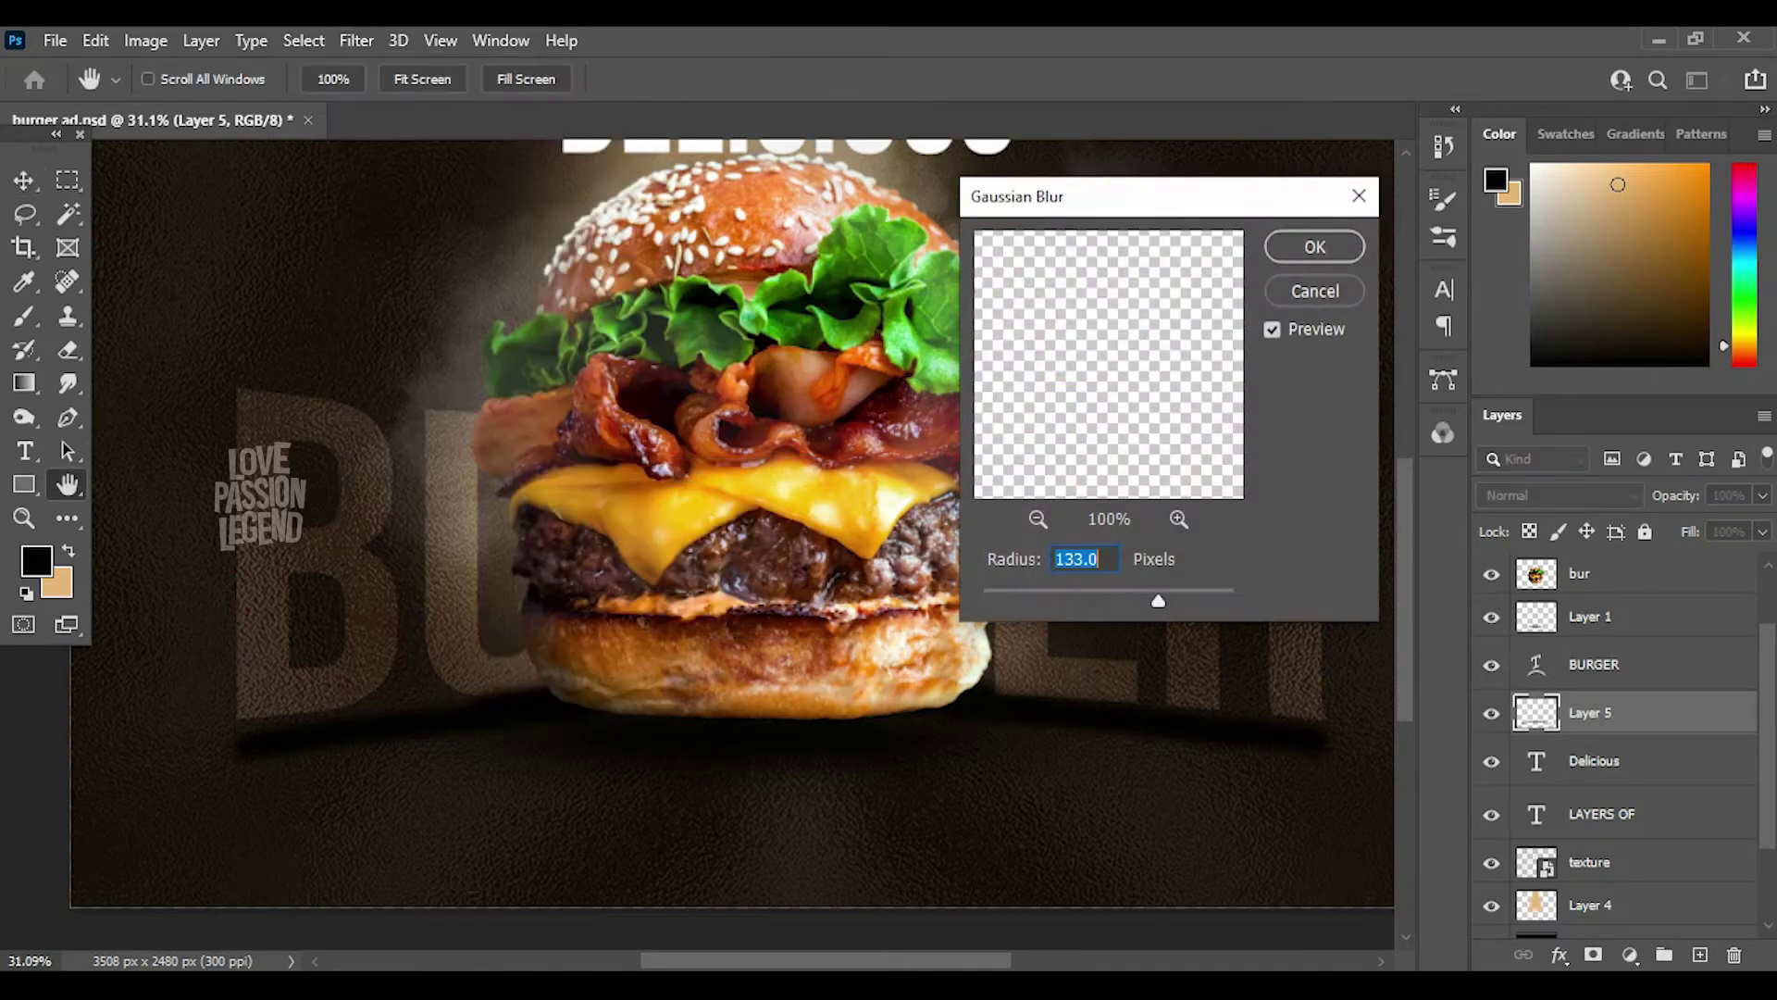
key(shift+Up)
key(Up)
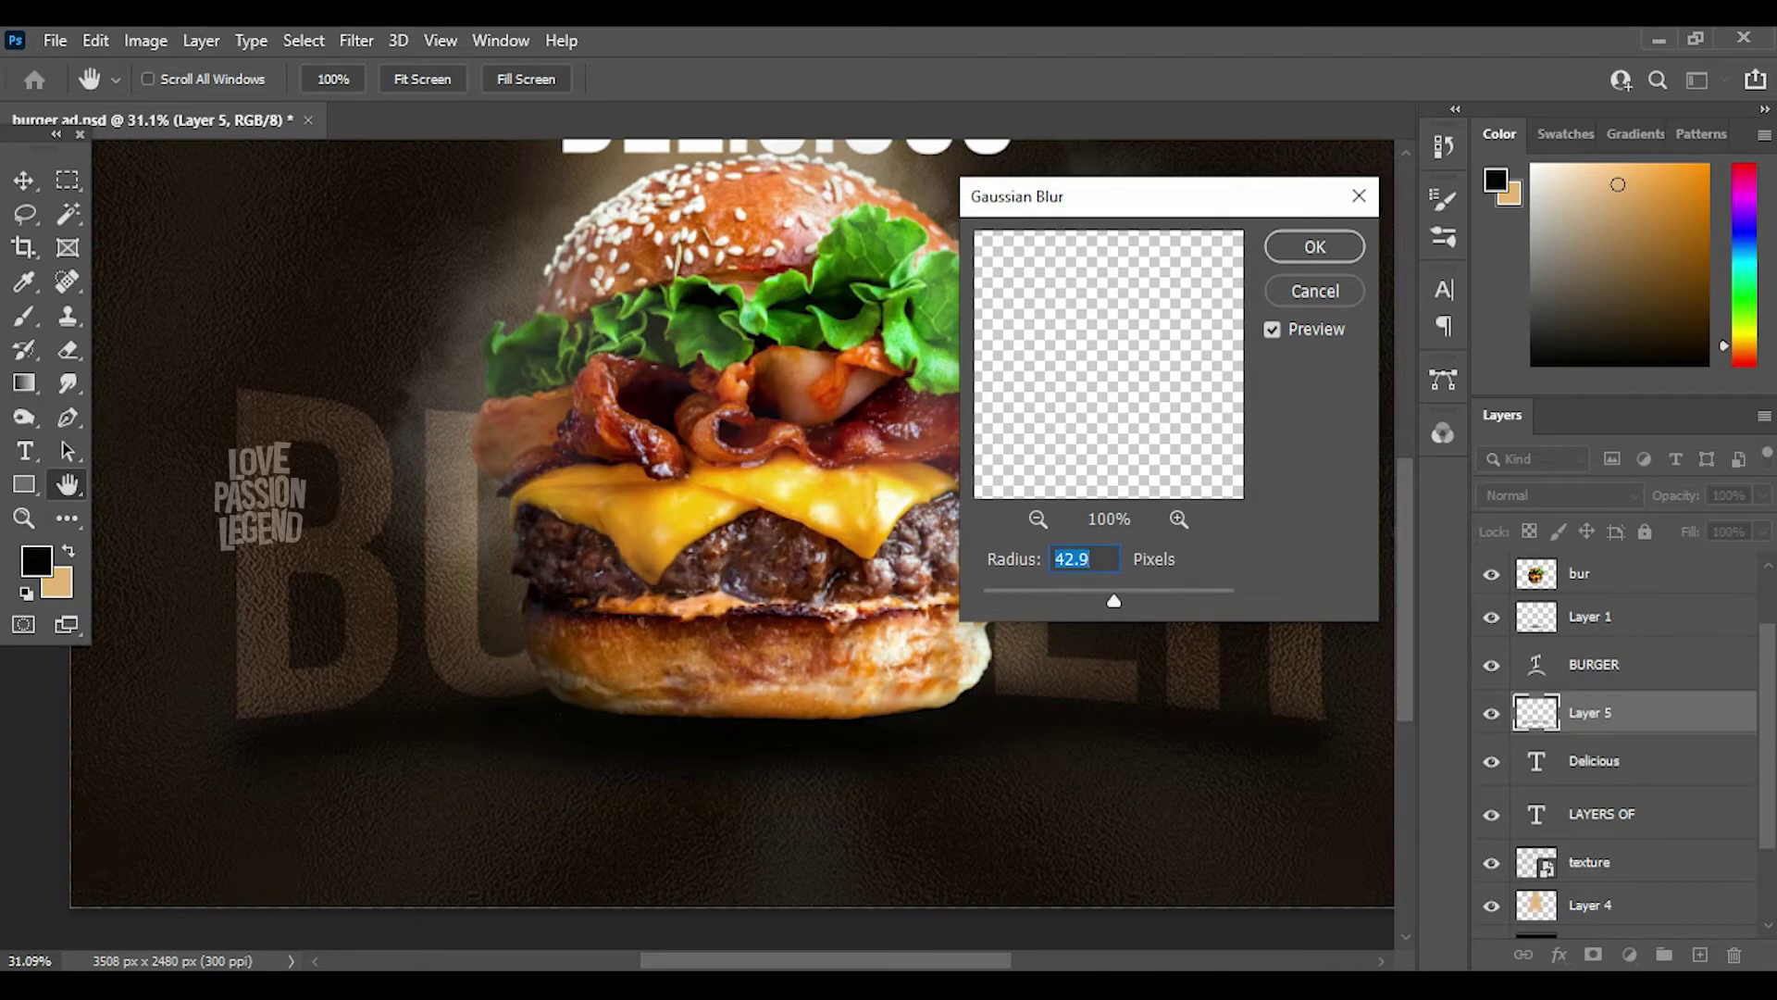
key(Return)
click(357, 39)
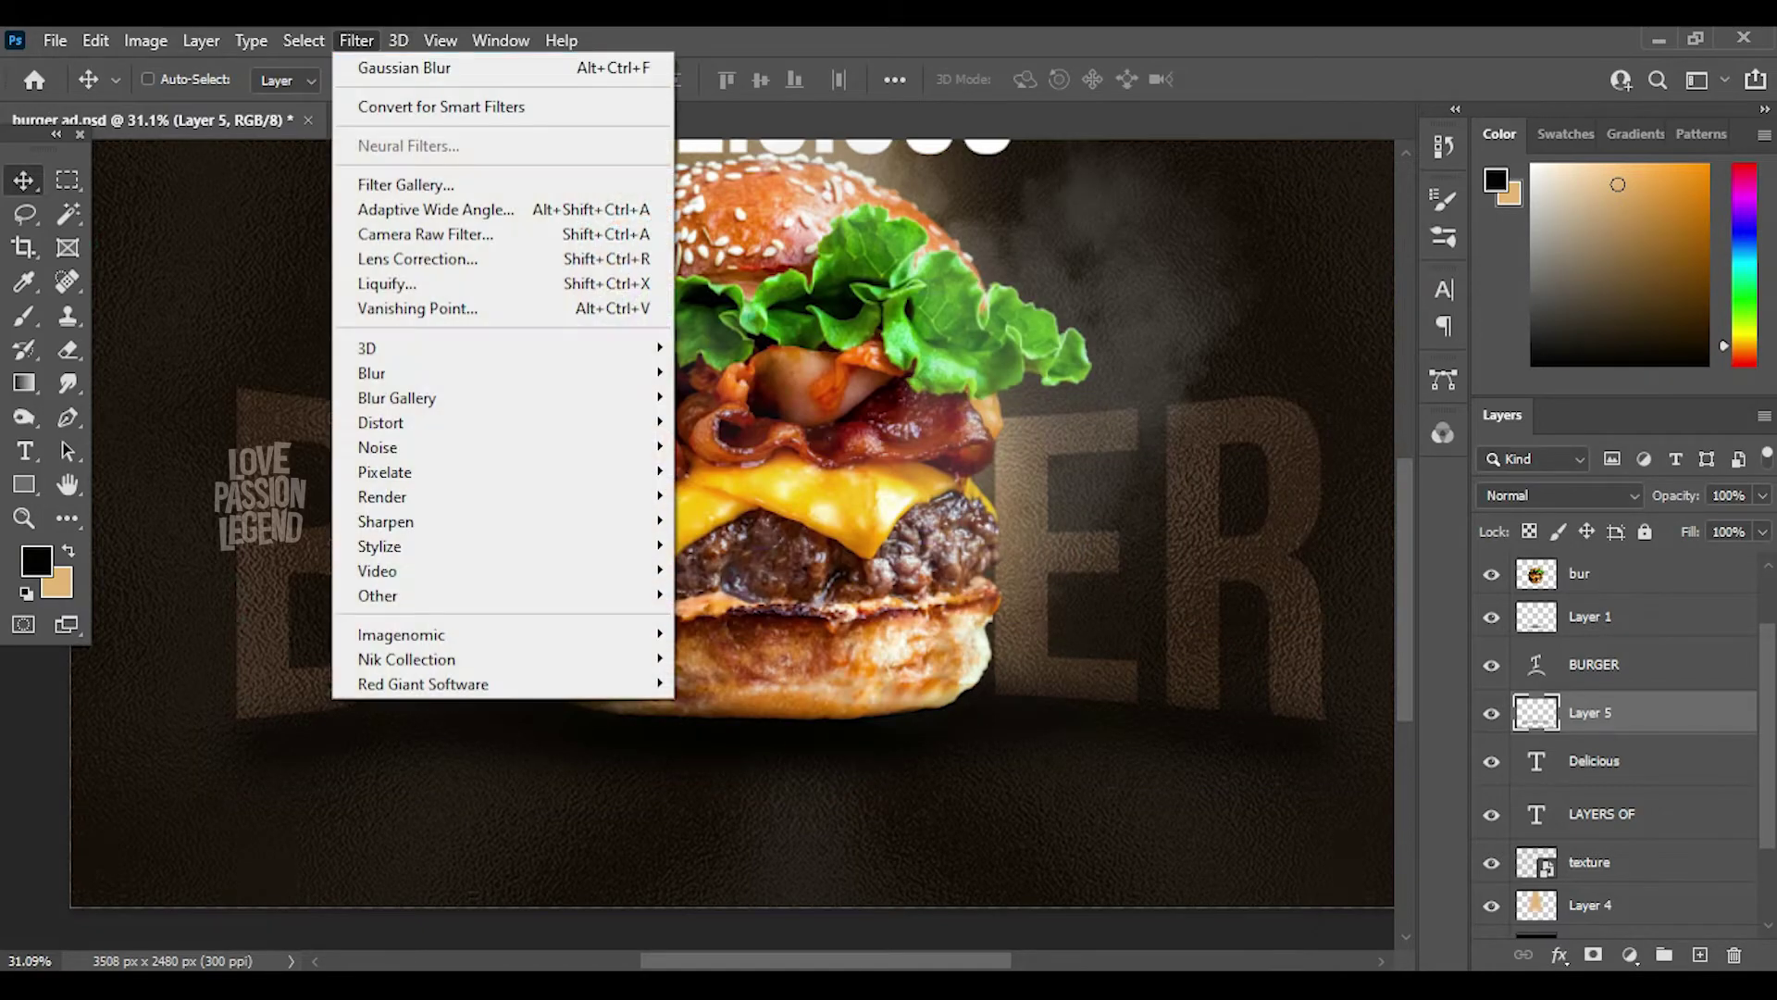
click(740, 520)
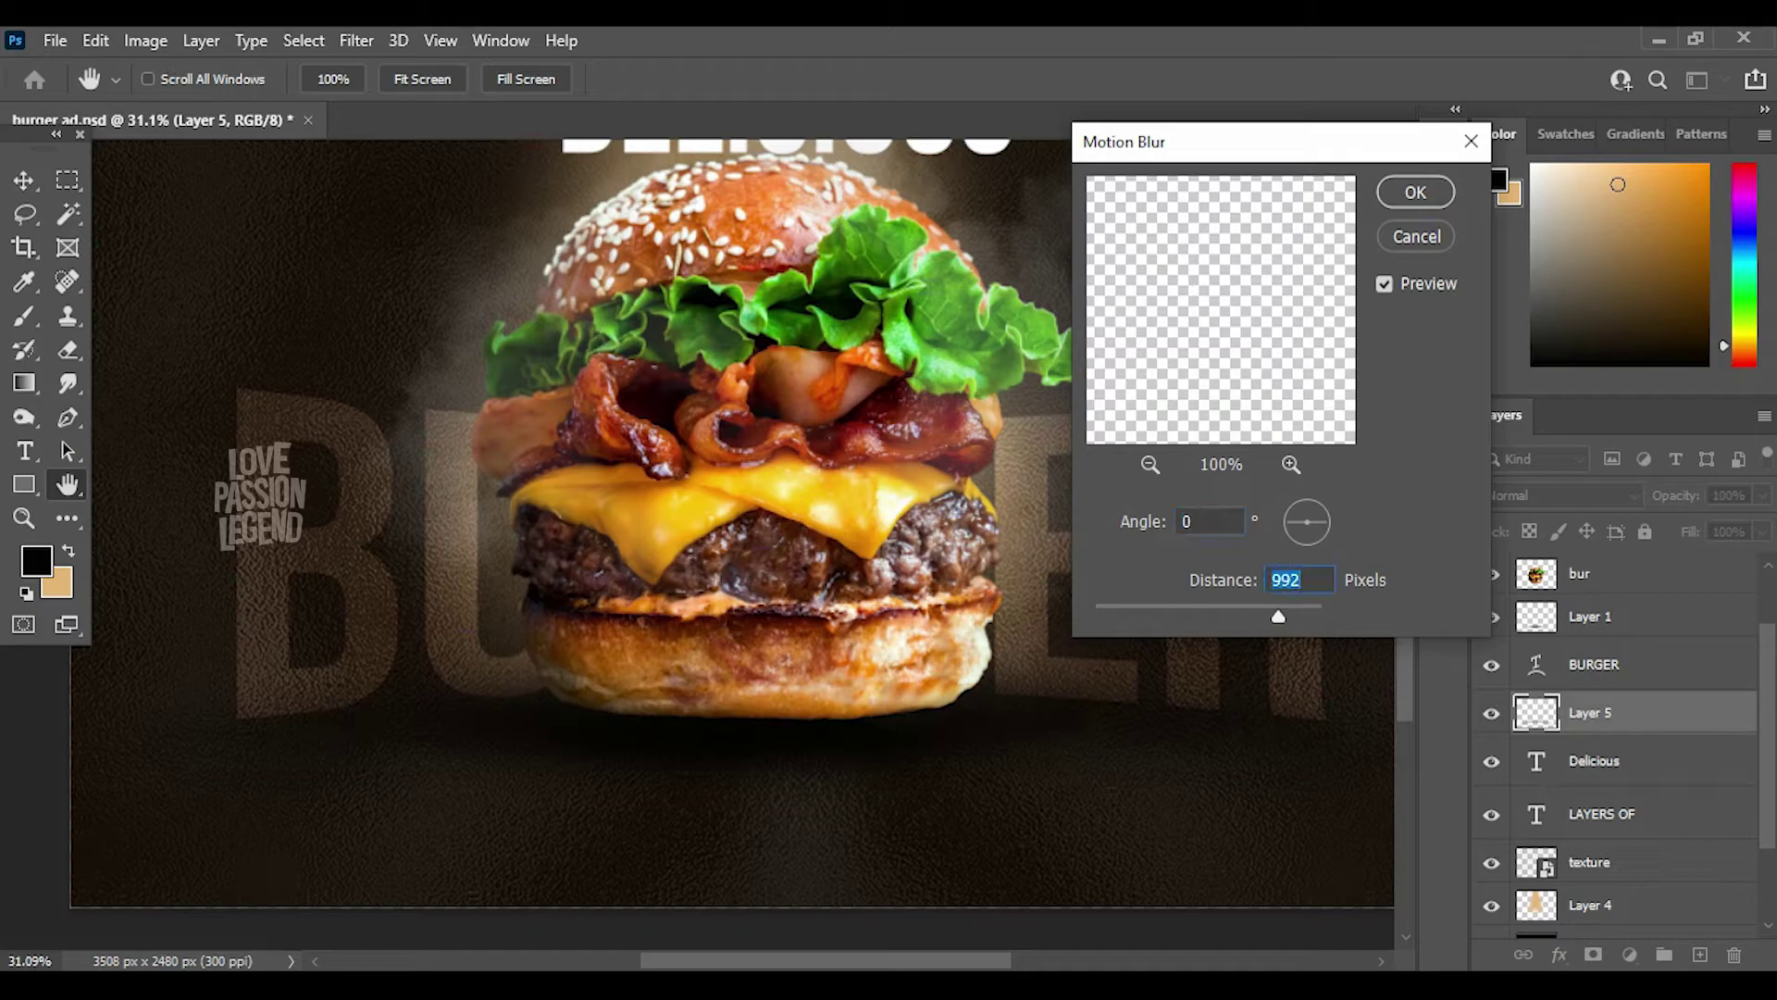
key(Return)
- Set the shadow layer to Multiply and erase parts of its edges
click(1560, 495)
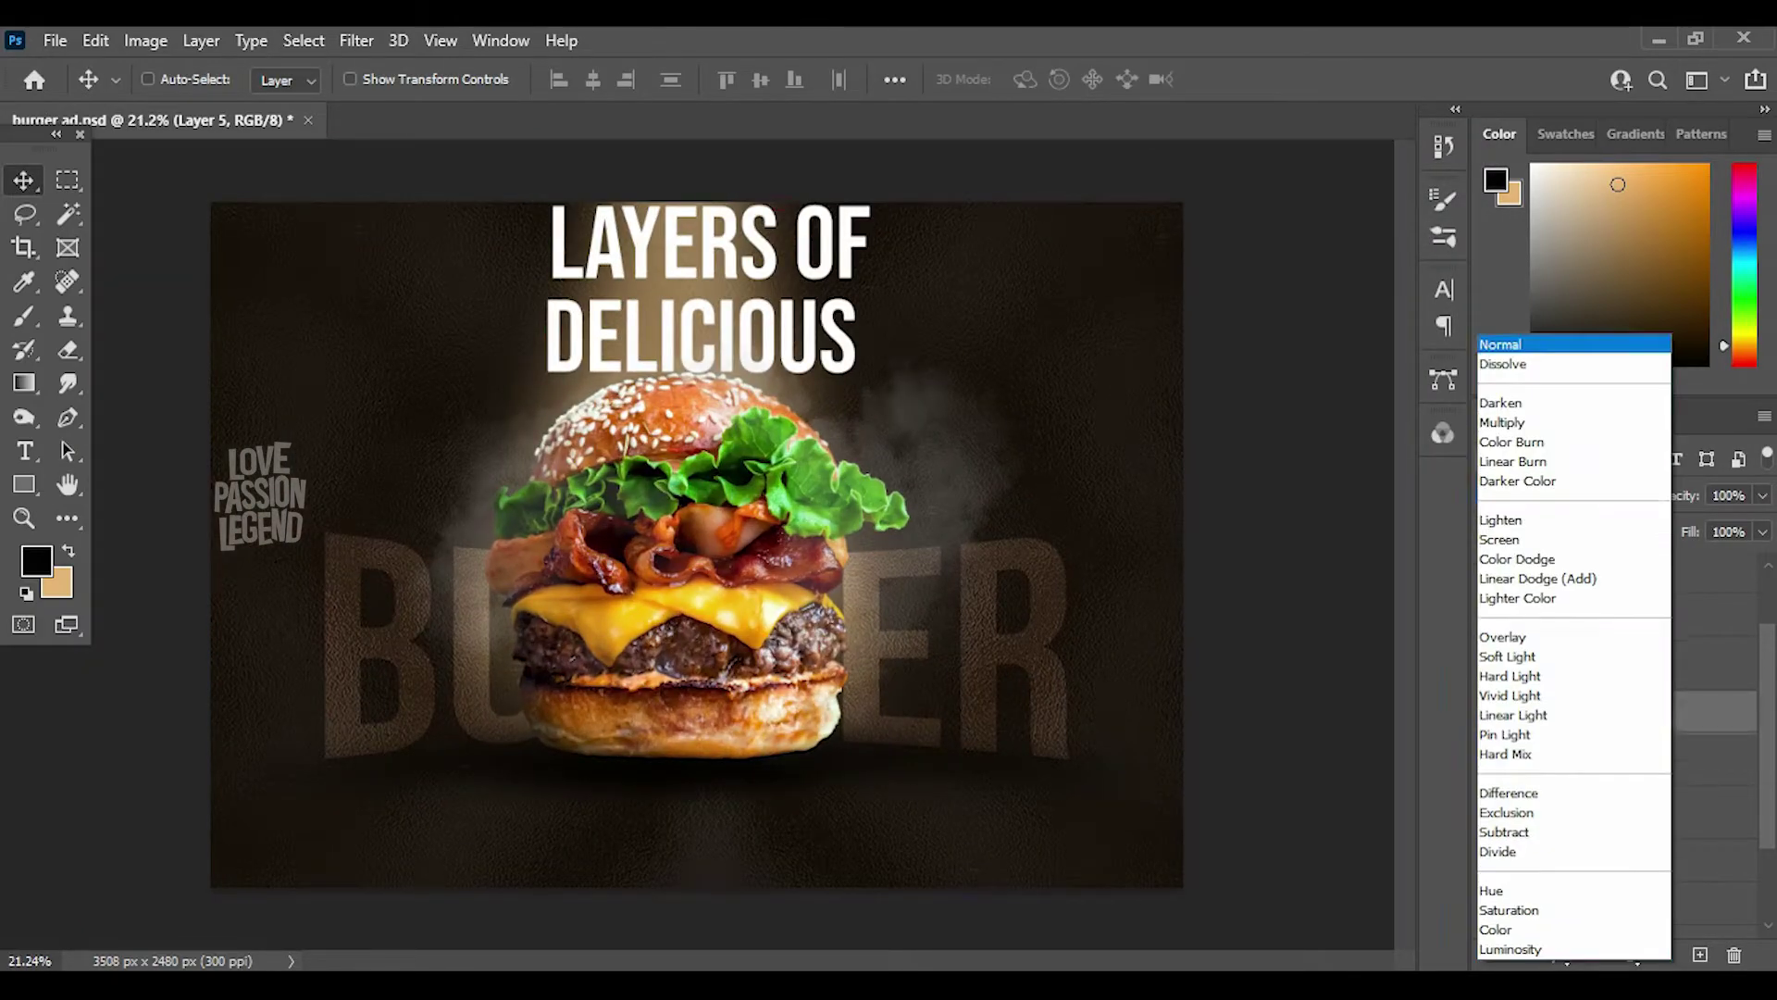
click(1528, 420)
scroll(709, 545, up, 3)
key(e)
scroll(709, 544, down, 5)
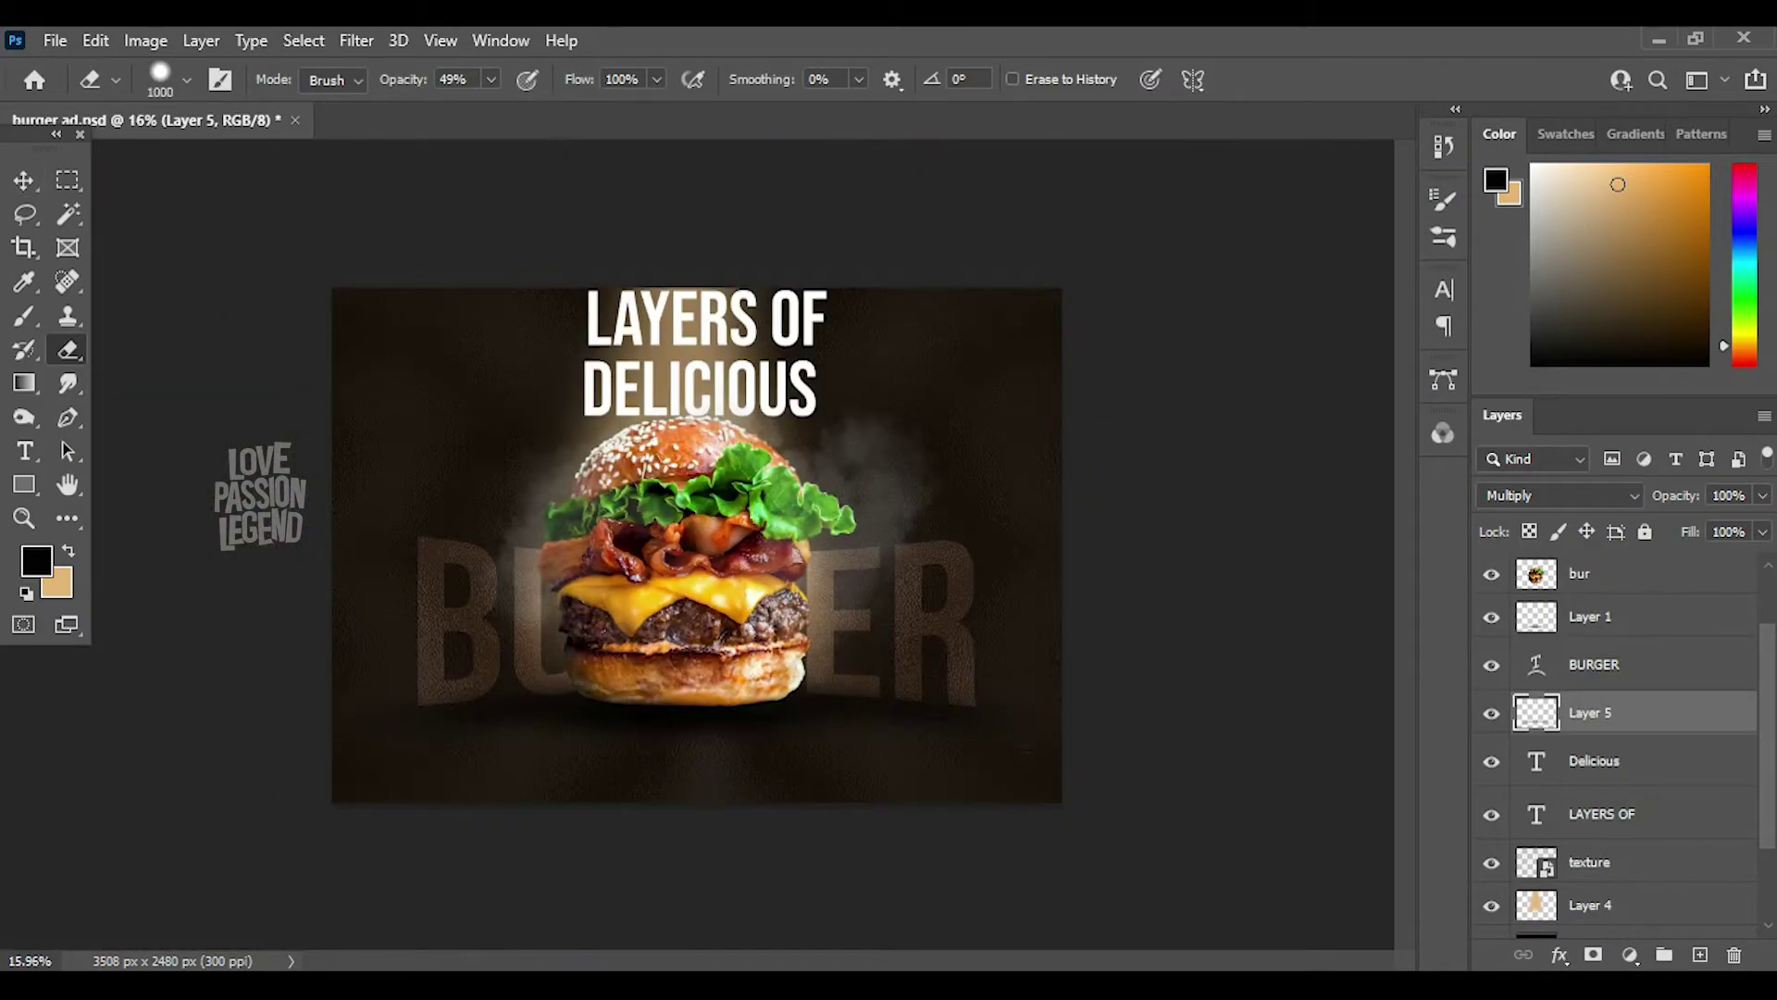
scroll(677, 577, up, 3)
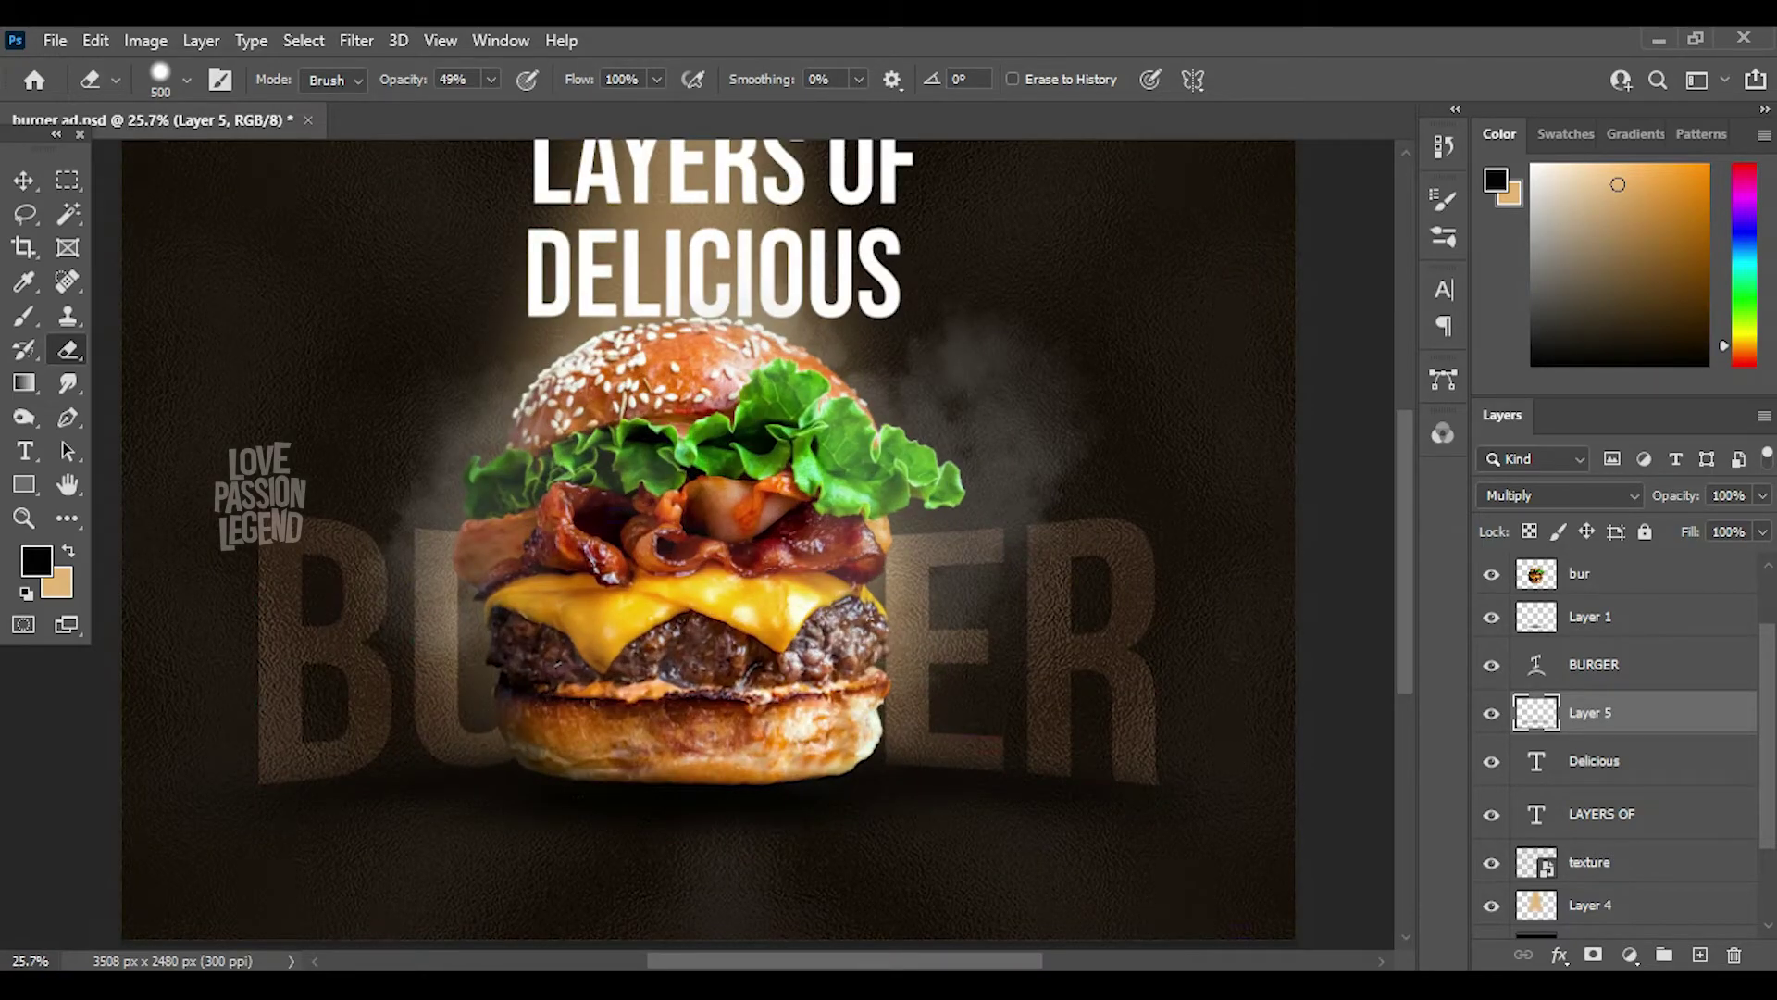
key(ctrl+0)
key(h)
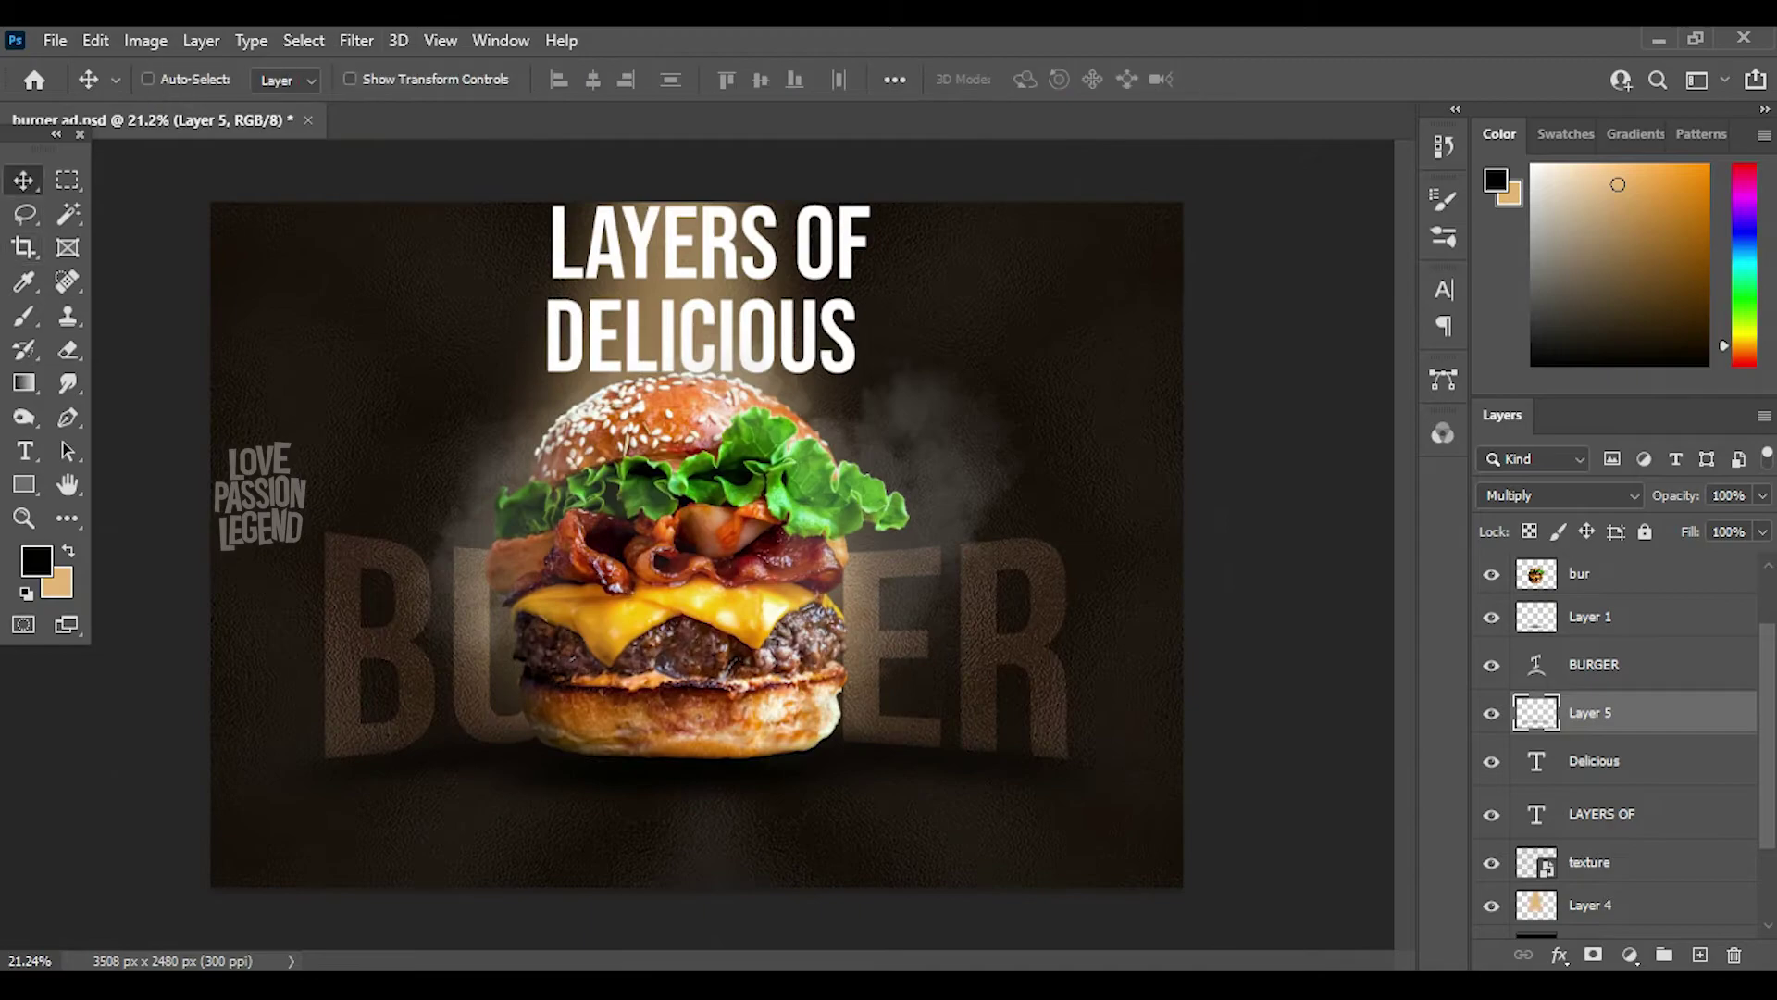
click(356, 40)
click(740, 443)
- Apply the extra shadow blur and place LAYERS OF and DELICIOUS side by side
key(Return)
key(v)
scroll(709, 545, down, 2)
scroll(709, 544, down, 1)
scroll(709, 544, up, 2)
mouse_move(744, 278)
mouse_down()
mouse_move(648, 277)
mouse_move(585, 313)
mouse_up()
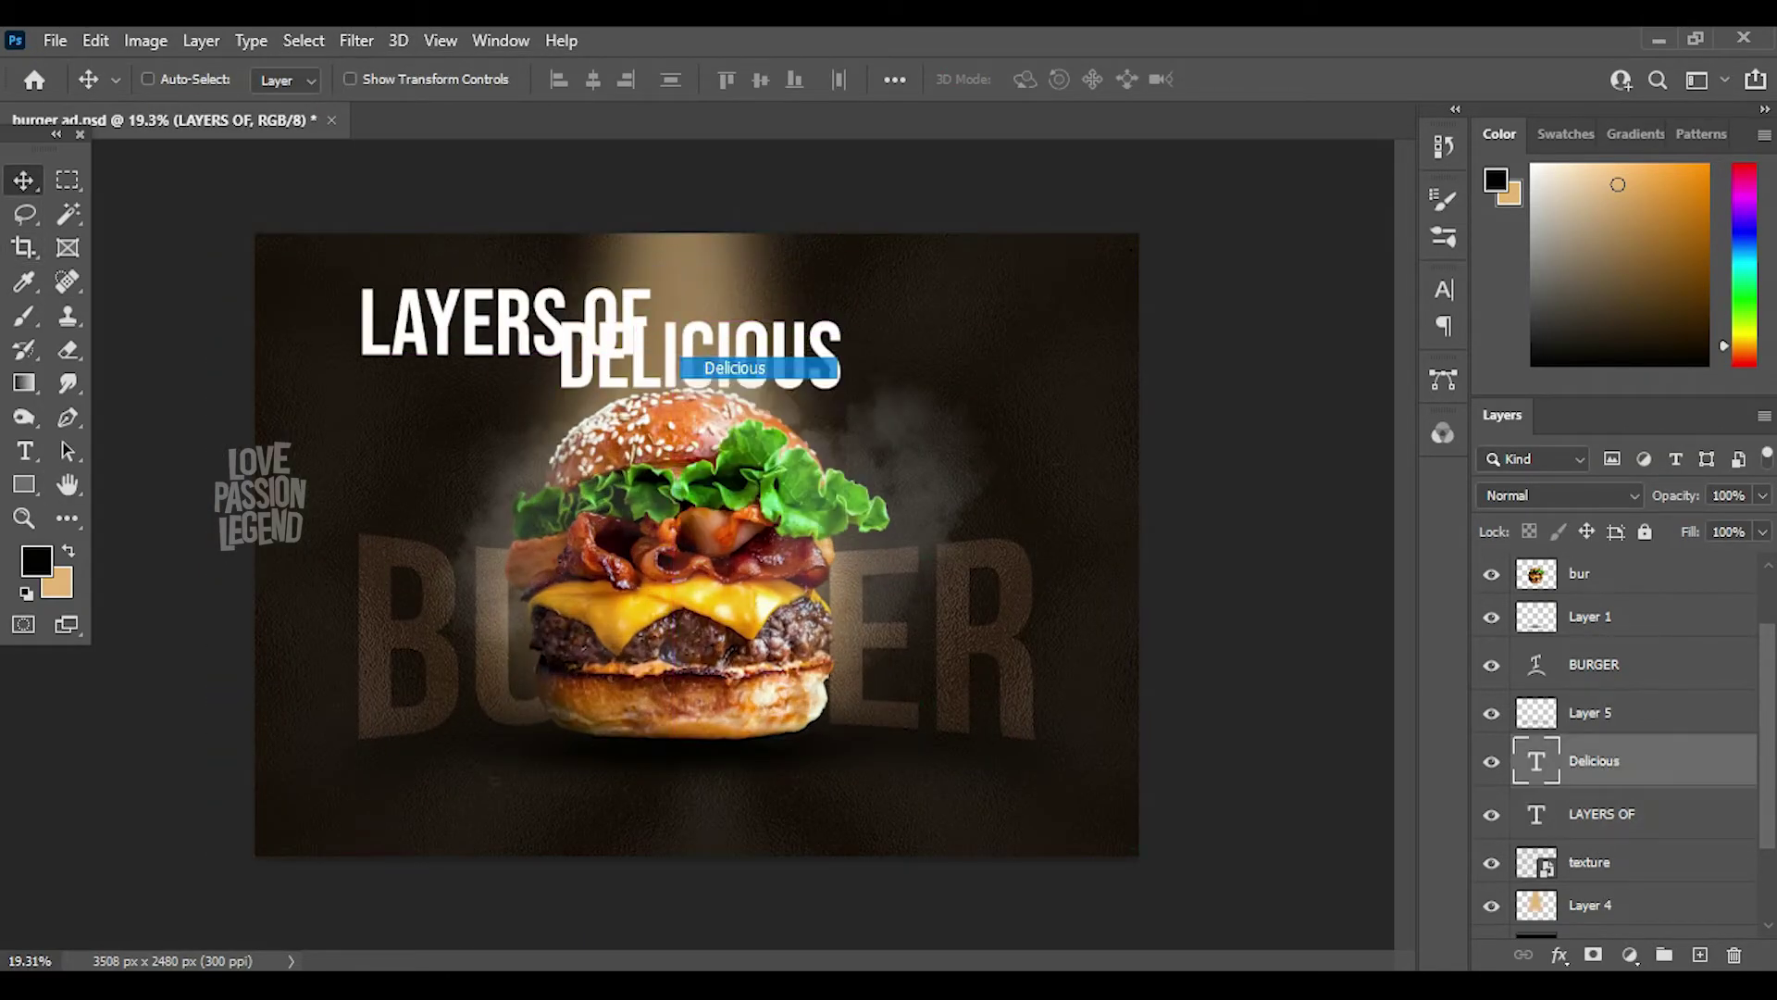
mouse_move(703, 361)
mouse_down()
mouse_move(852, 324)
mouse_move(778, 347)
mouse_move(814, 306)
mouse_move(859, 335)
mouse_up()
- Set both title text layers to Overlay blending and save the document
ctrl+shift+click(556, 324)
ctrl+click(824, 333)
ctrl+shift+click(519, 333)
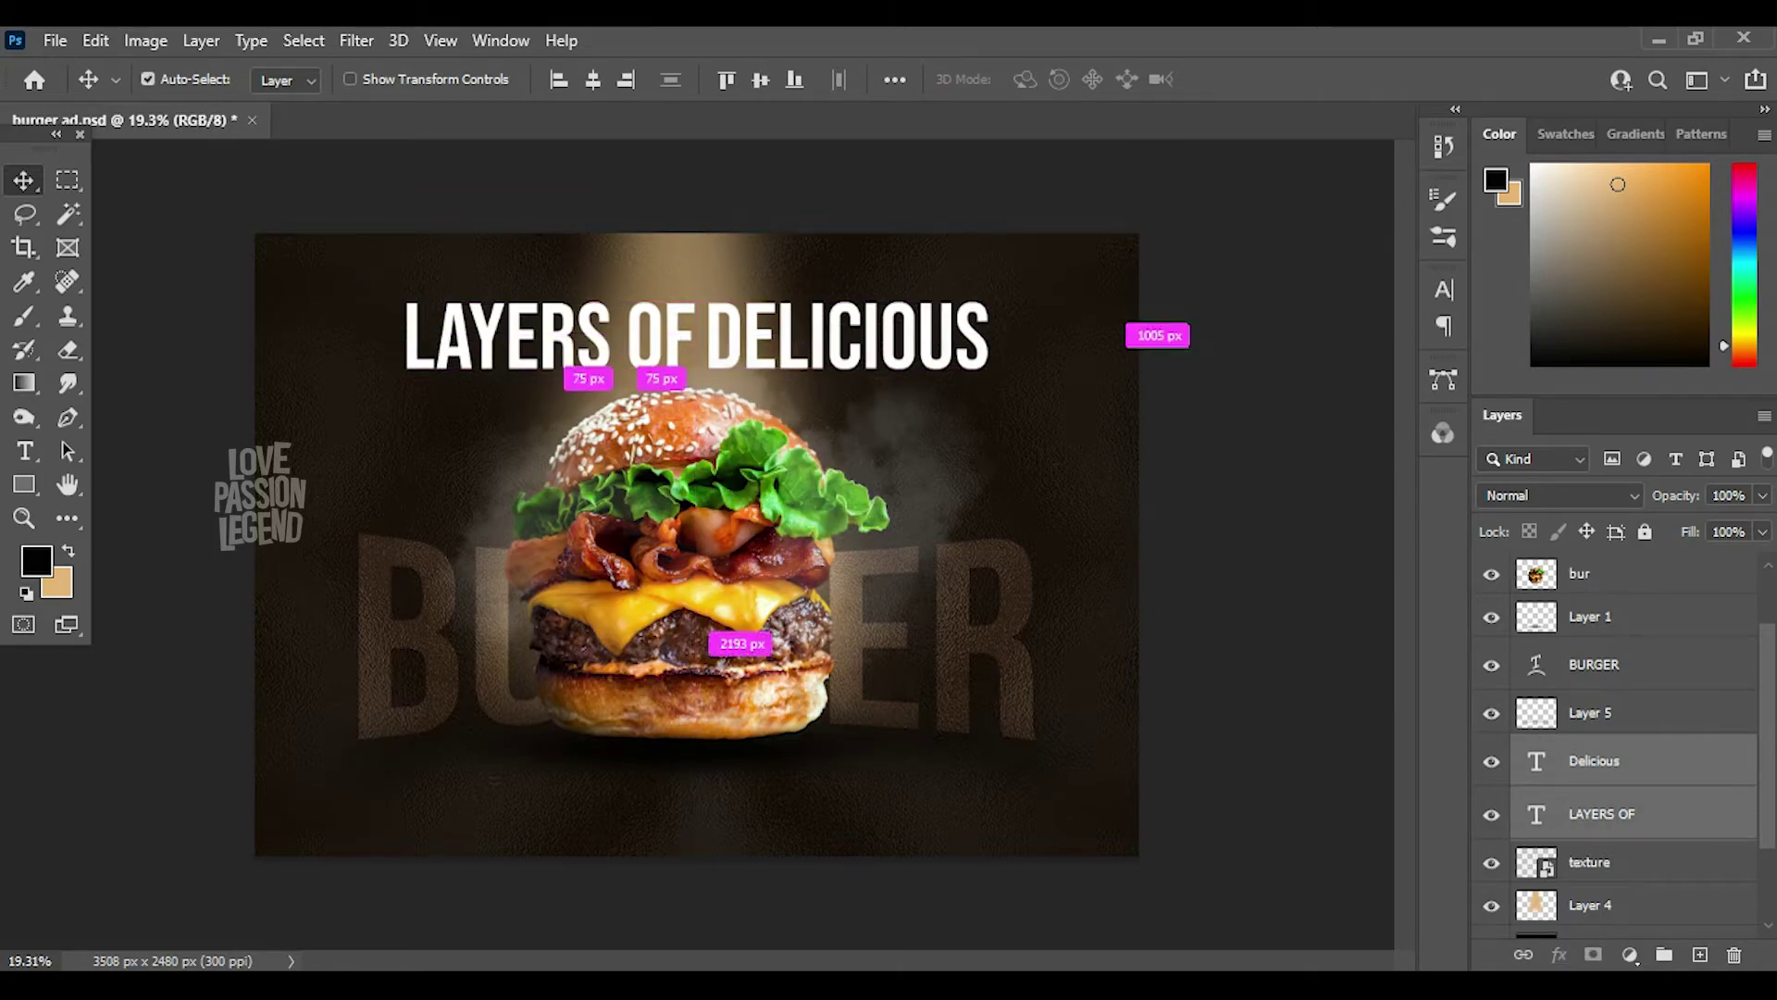
click(1562, 495)
click(1528, 635)
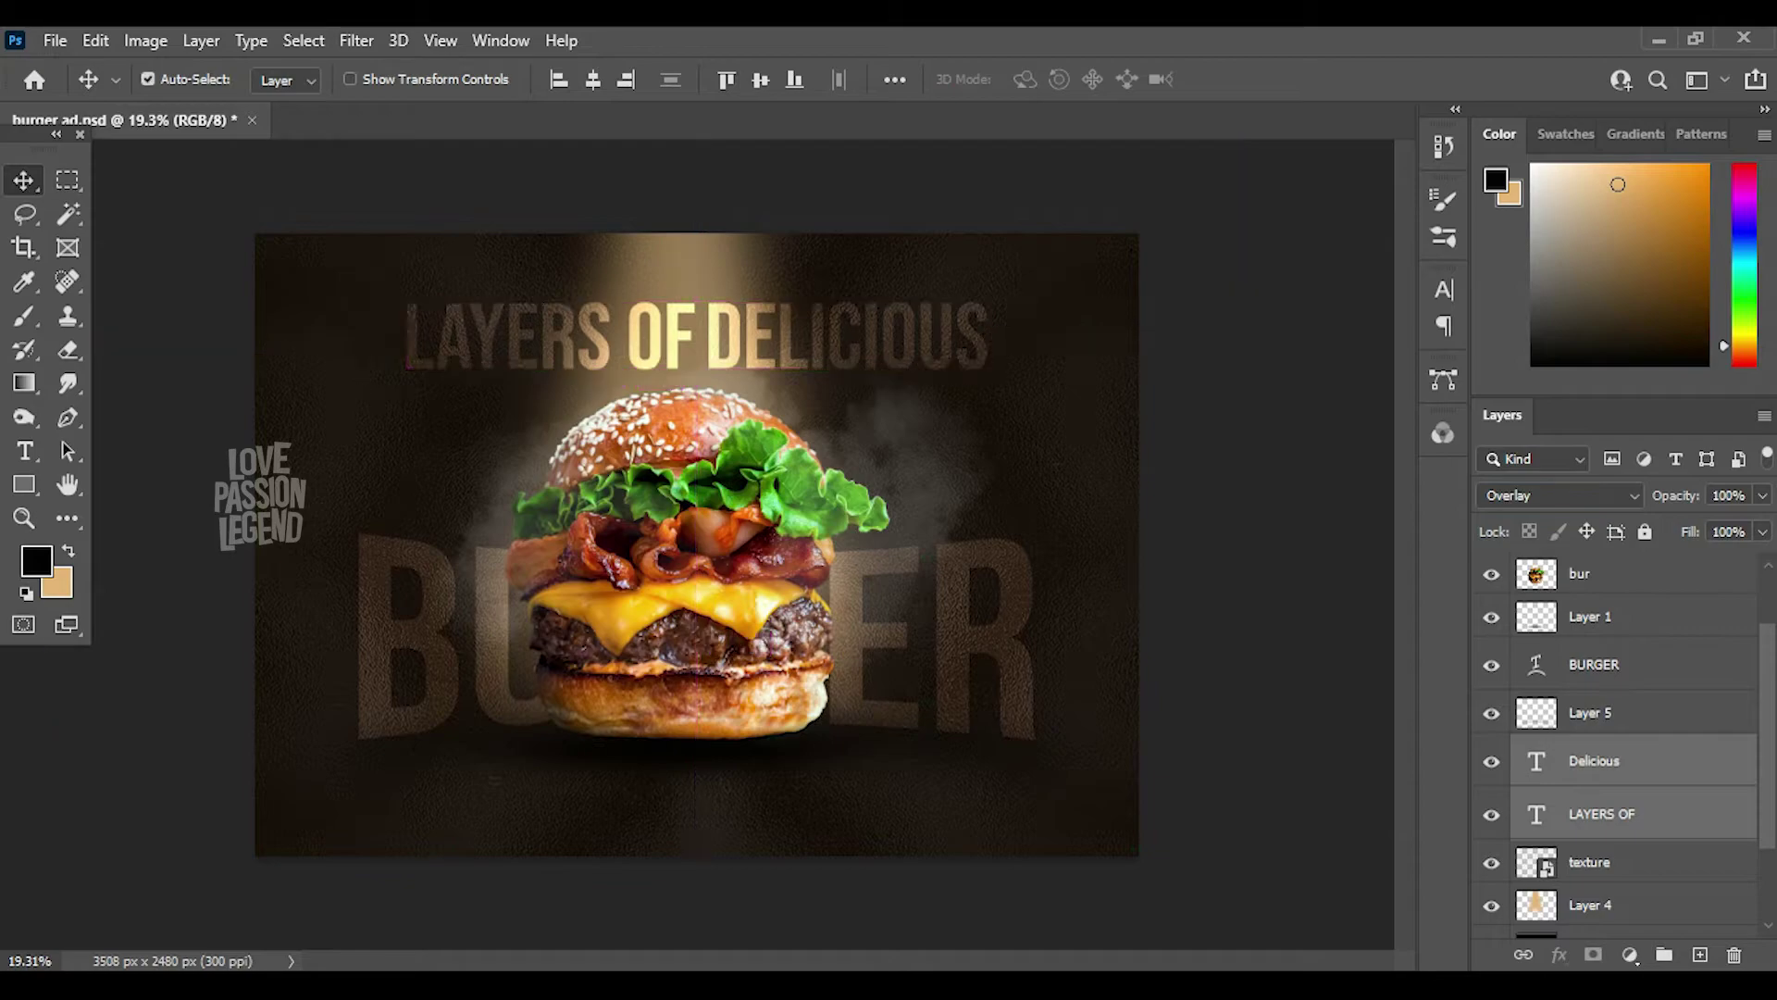
scroll(696, 544, down, 1)
key(ctrl+s)
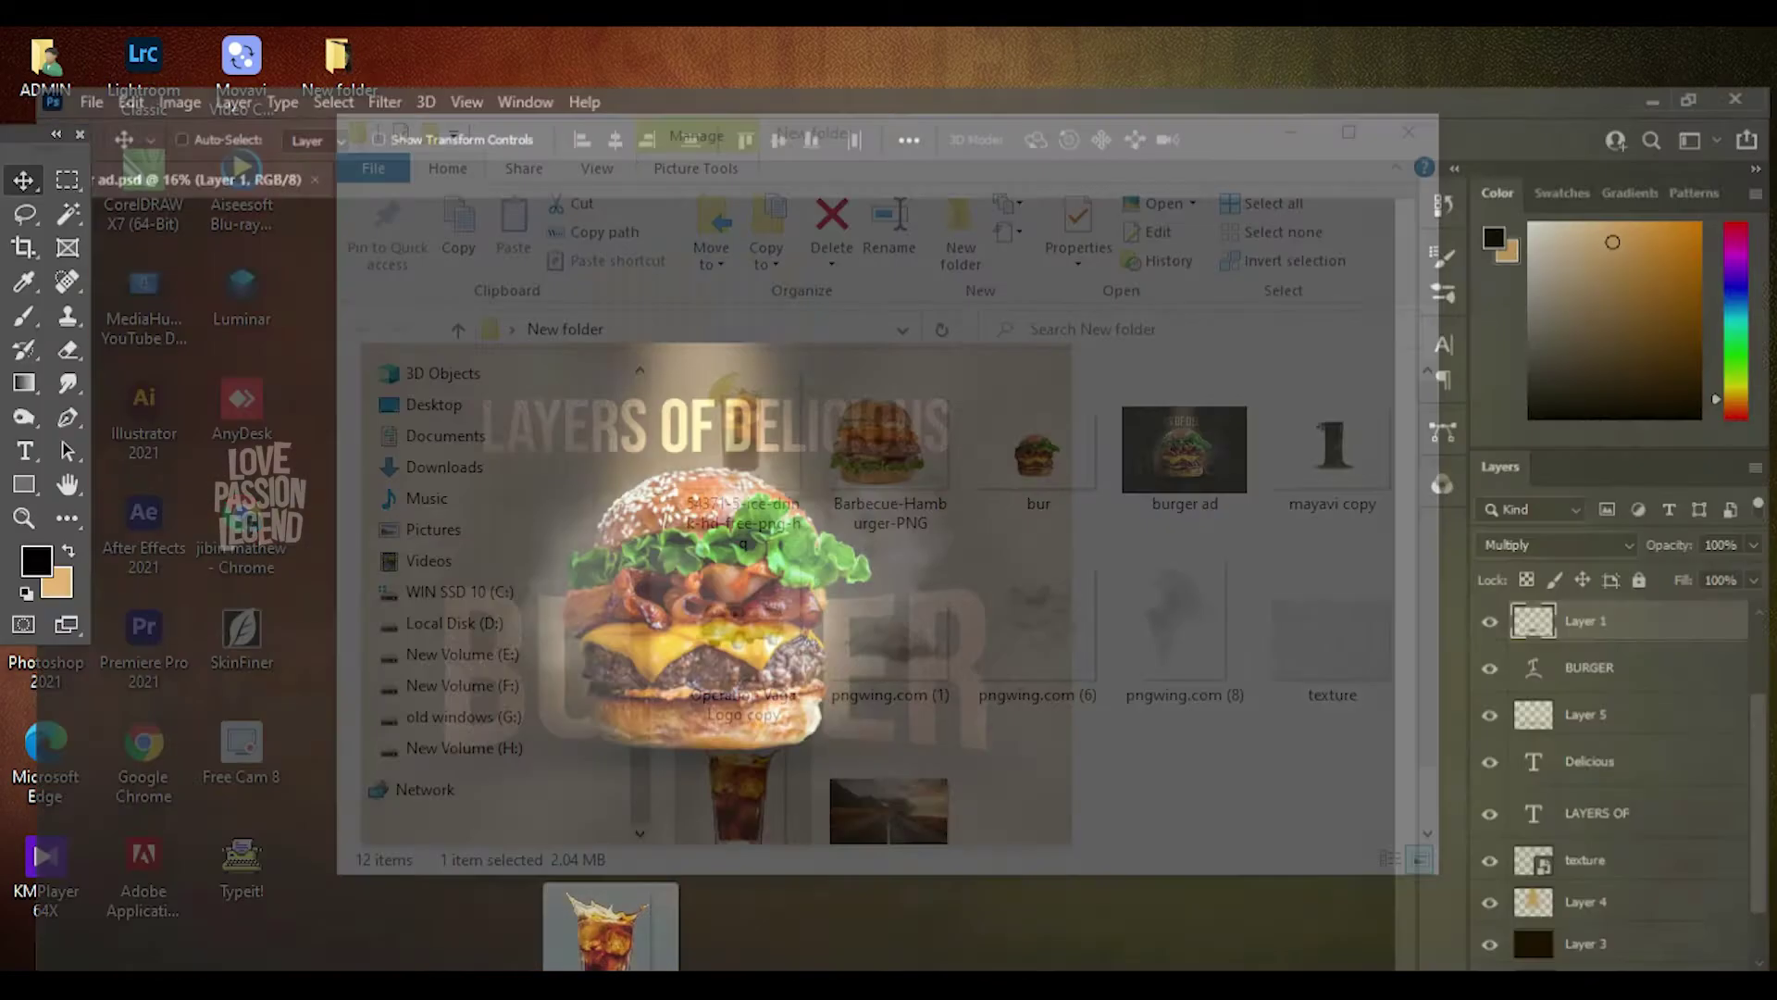
- Shrink the dropped-in cola image and place it by the burger
mouse_move(814, 289)
mouse_down()
mouse_move(558, 552)
mouse_move(727, 380)
mouse_move(700, 355)
mouse_up()
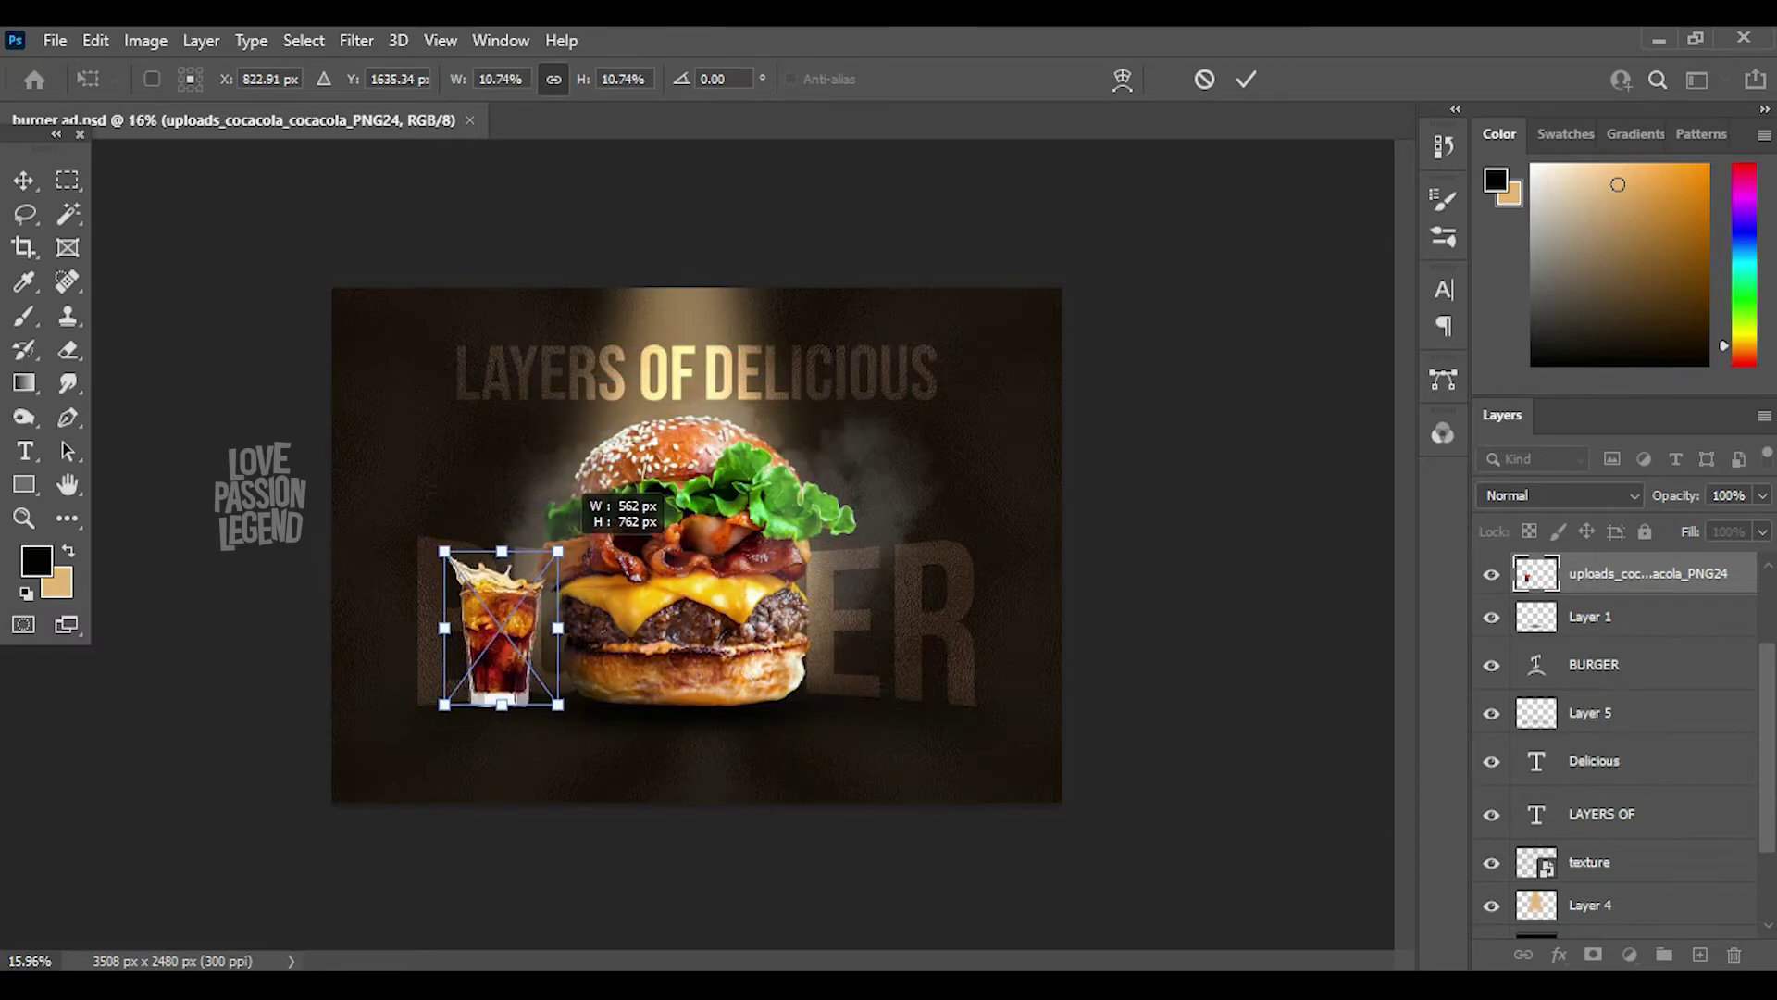
key(Return)
scroll(660, 377, up, 5)
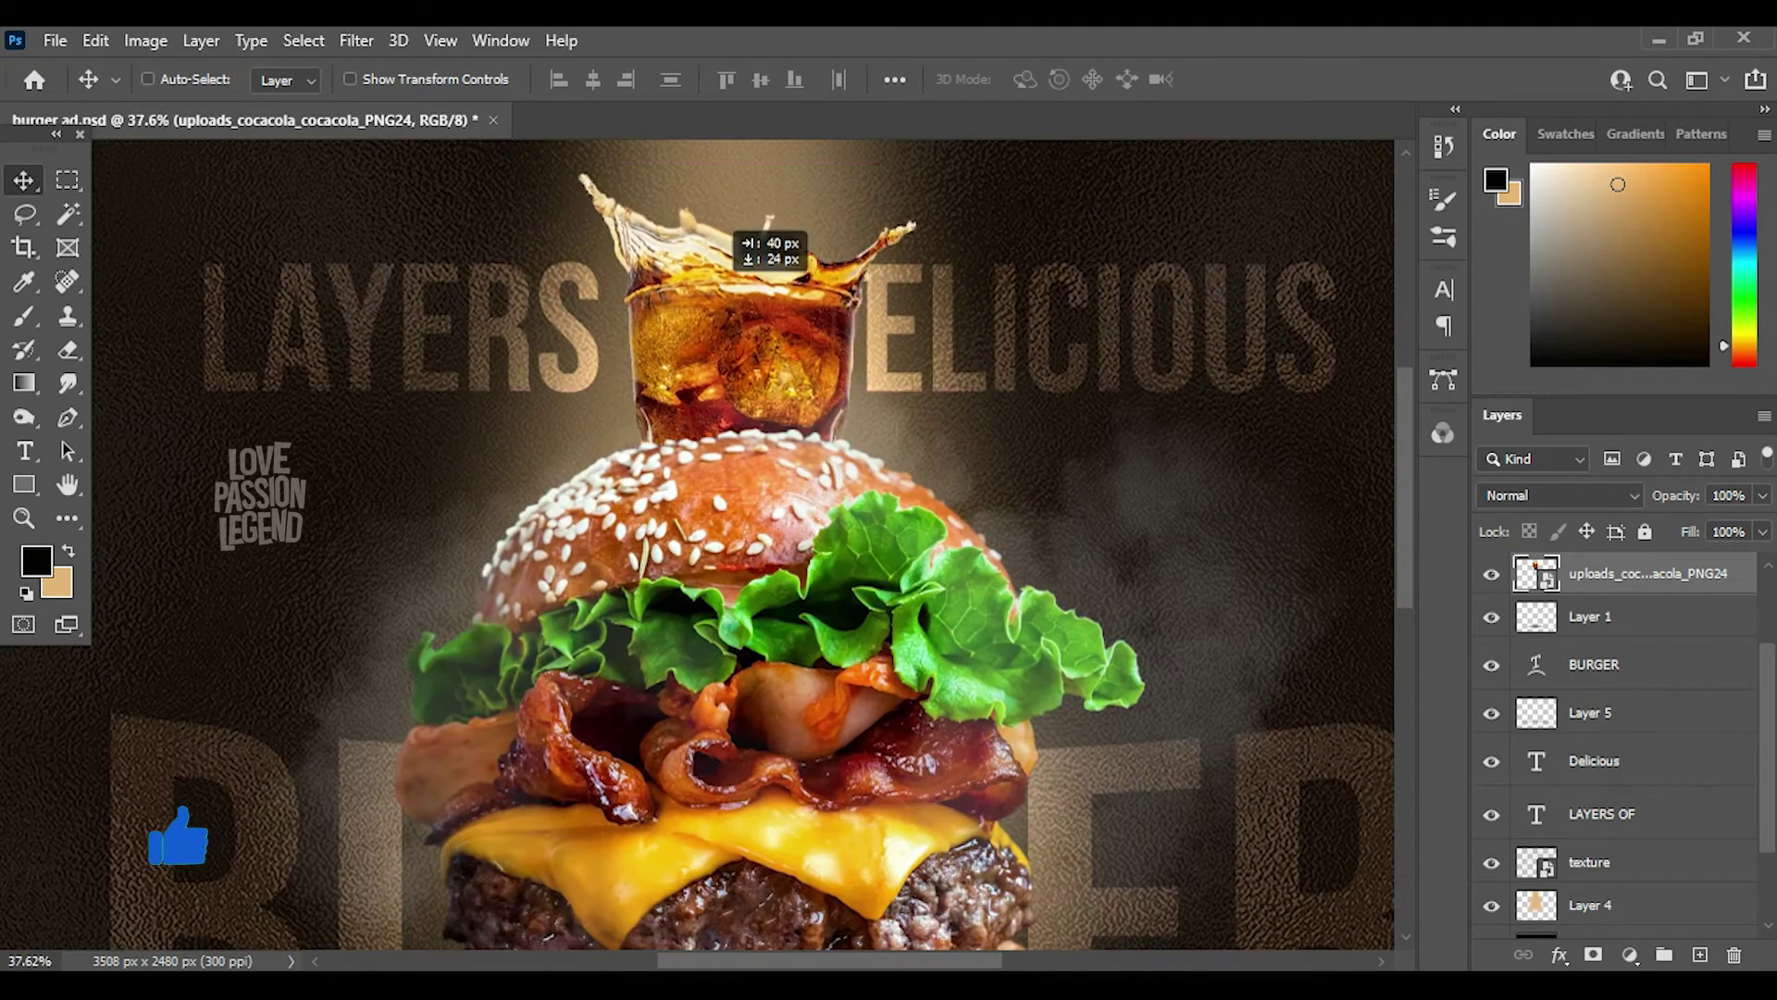
scroll(793, 309, down, 3)
- Centre the LAYERS OF DELICIOUS headline above the burger
right_click(793, 308)
click(833, 317)
drag(972, 287, 925, 268)
drag(493, 245, 576, 245)
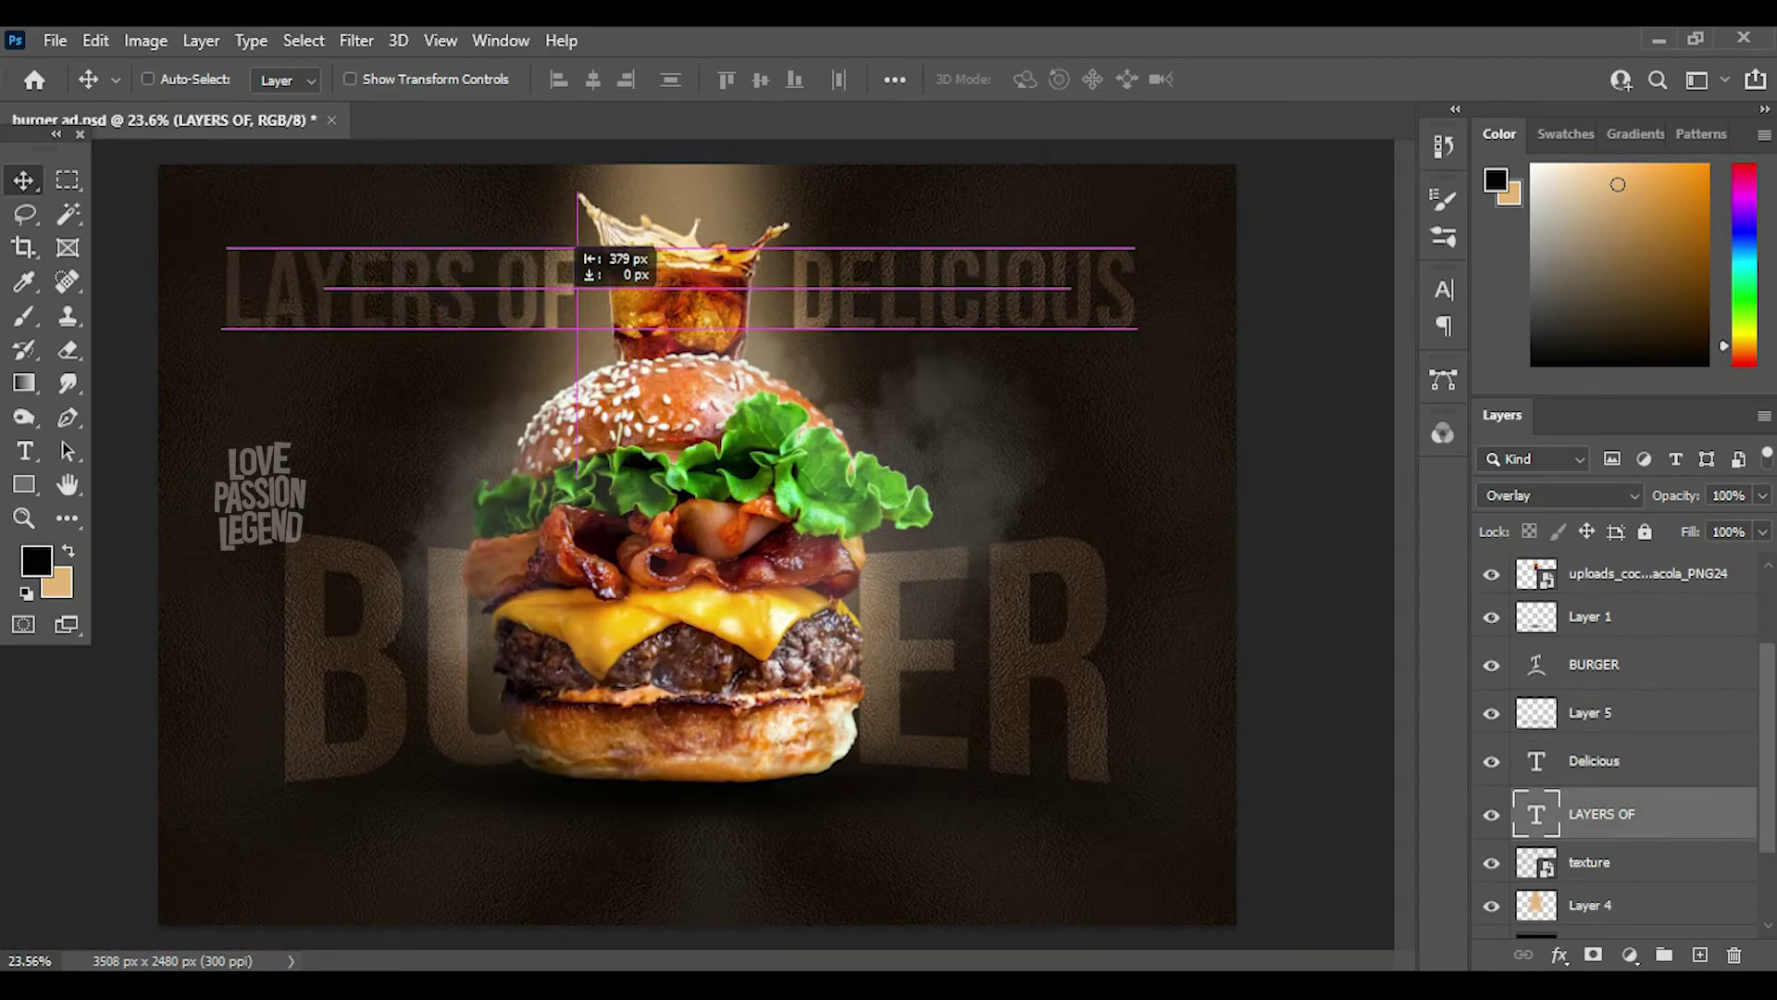
scroll(697, 546, down, 2)
- Duplicate the layer with Ctrl+J and shift the burger and headline lower
ctrl+shift+click(879, 375)
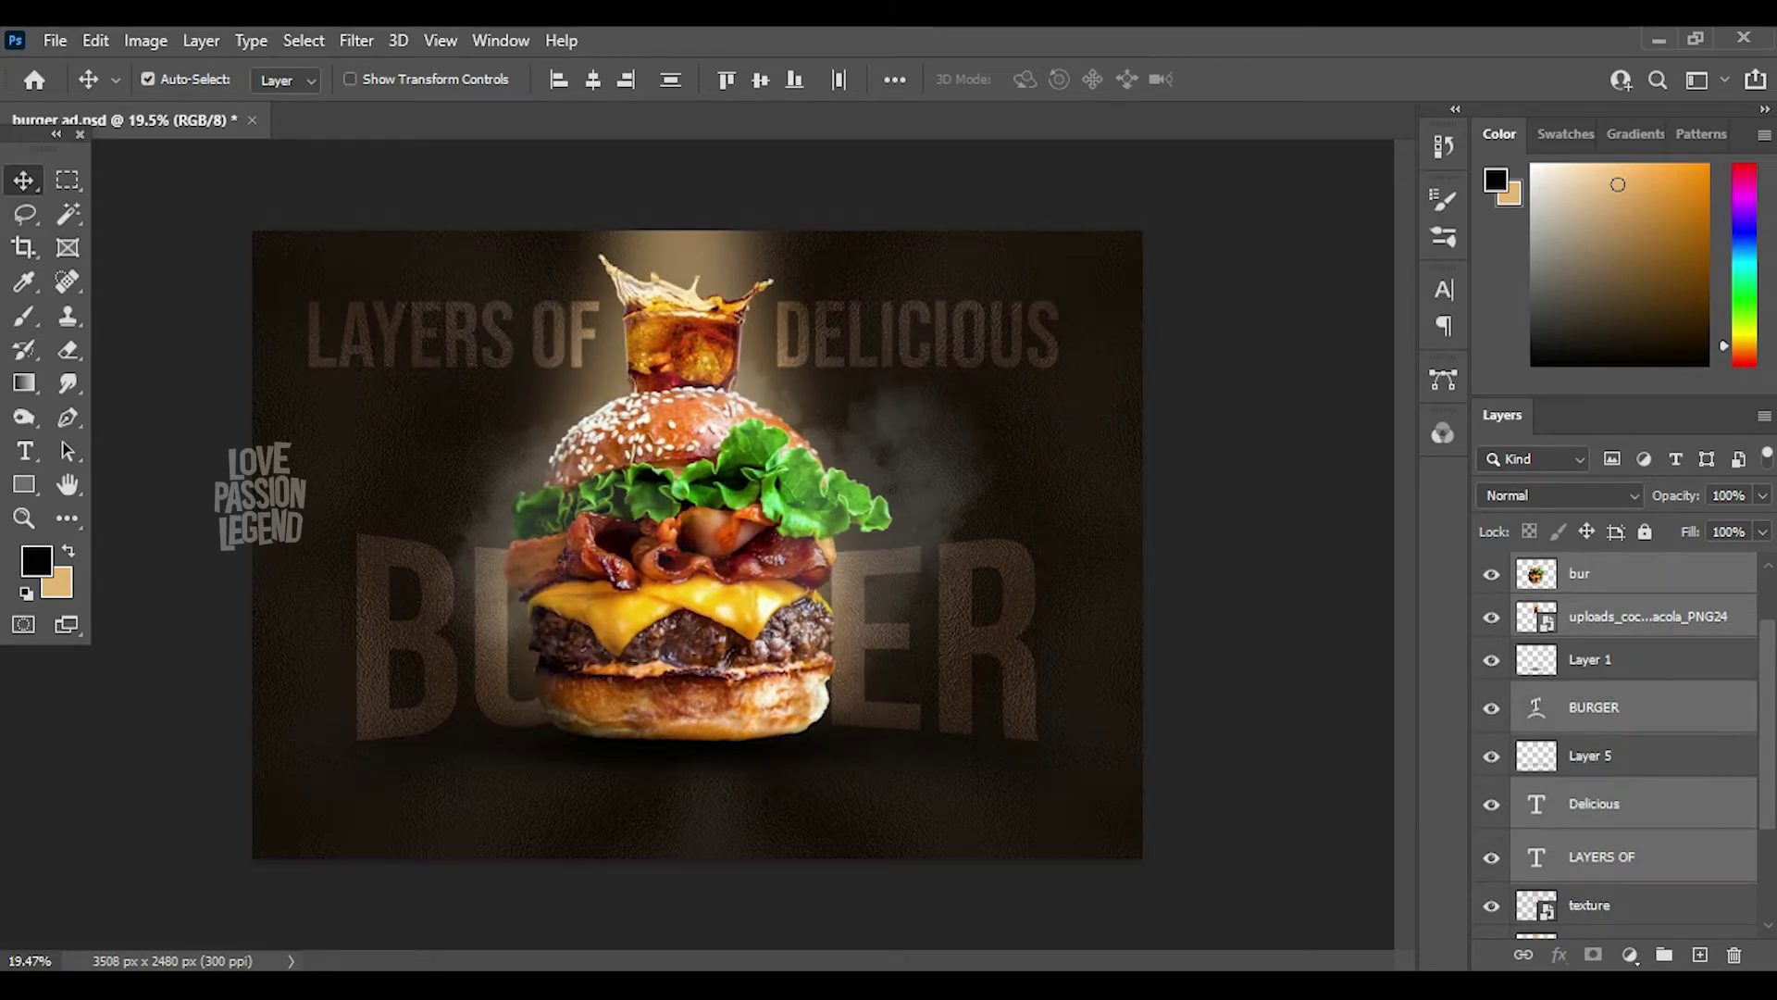
key(ctrl+j)
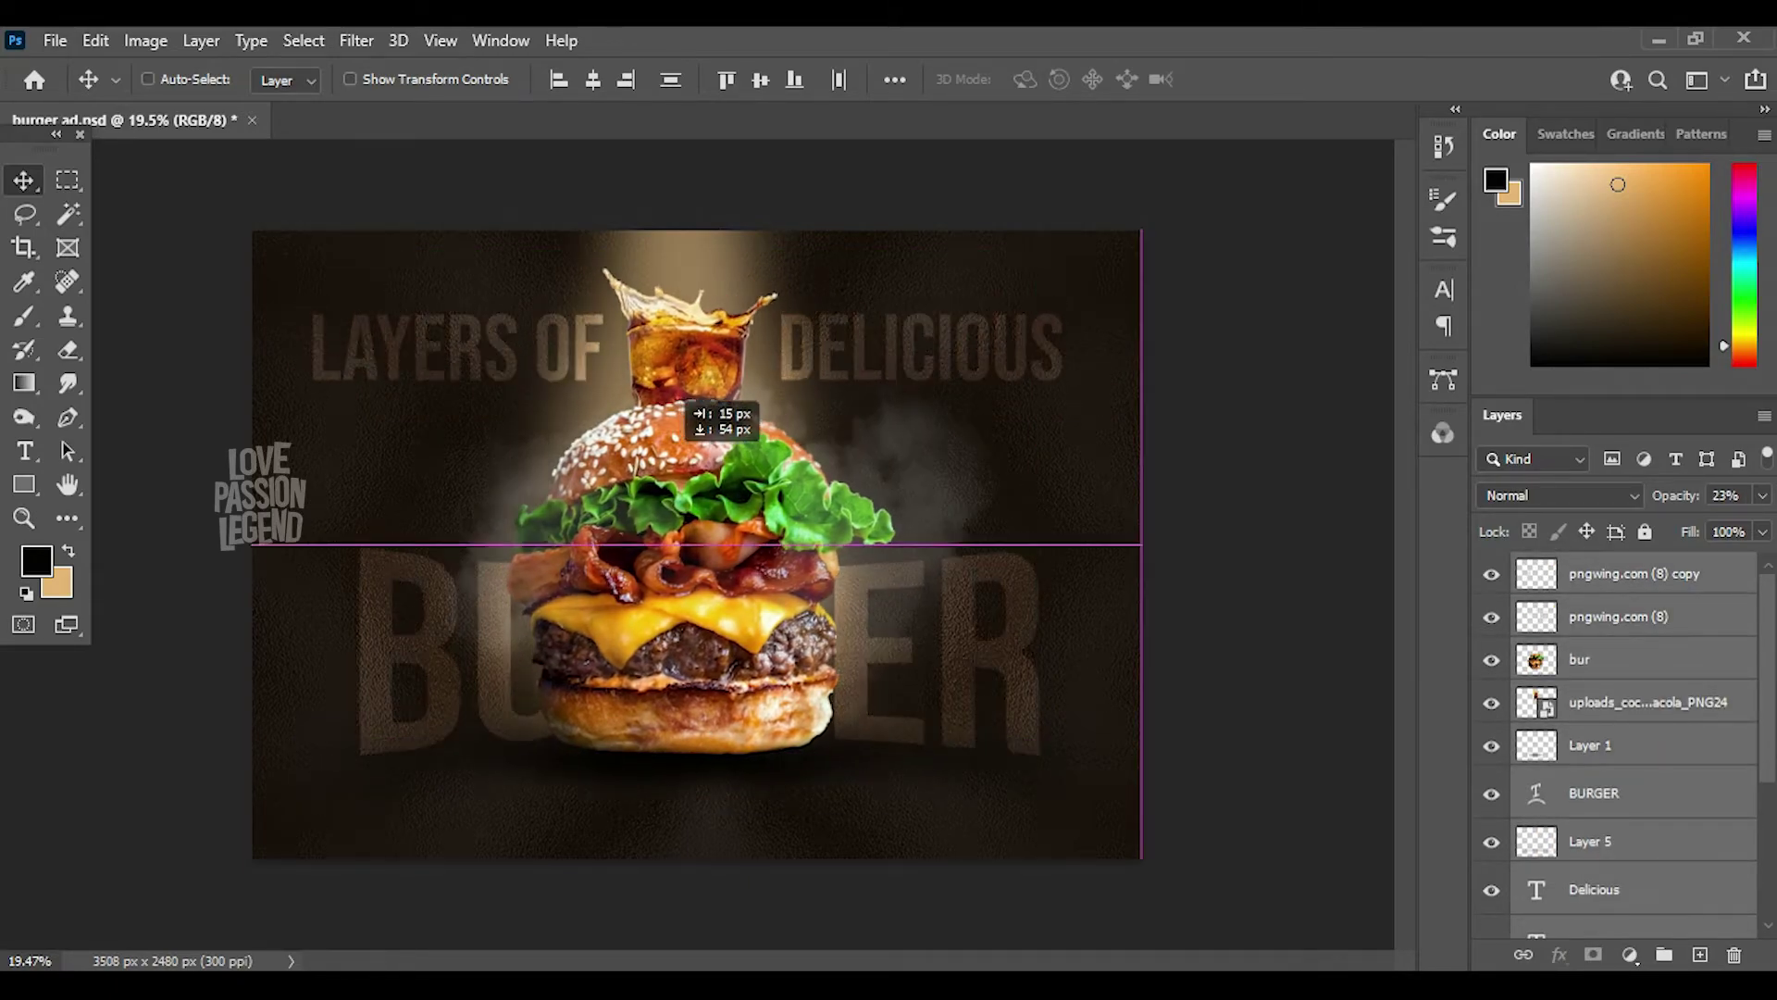
drag(678, 408, 690, 416)
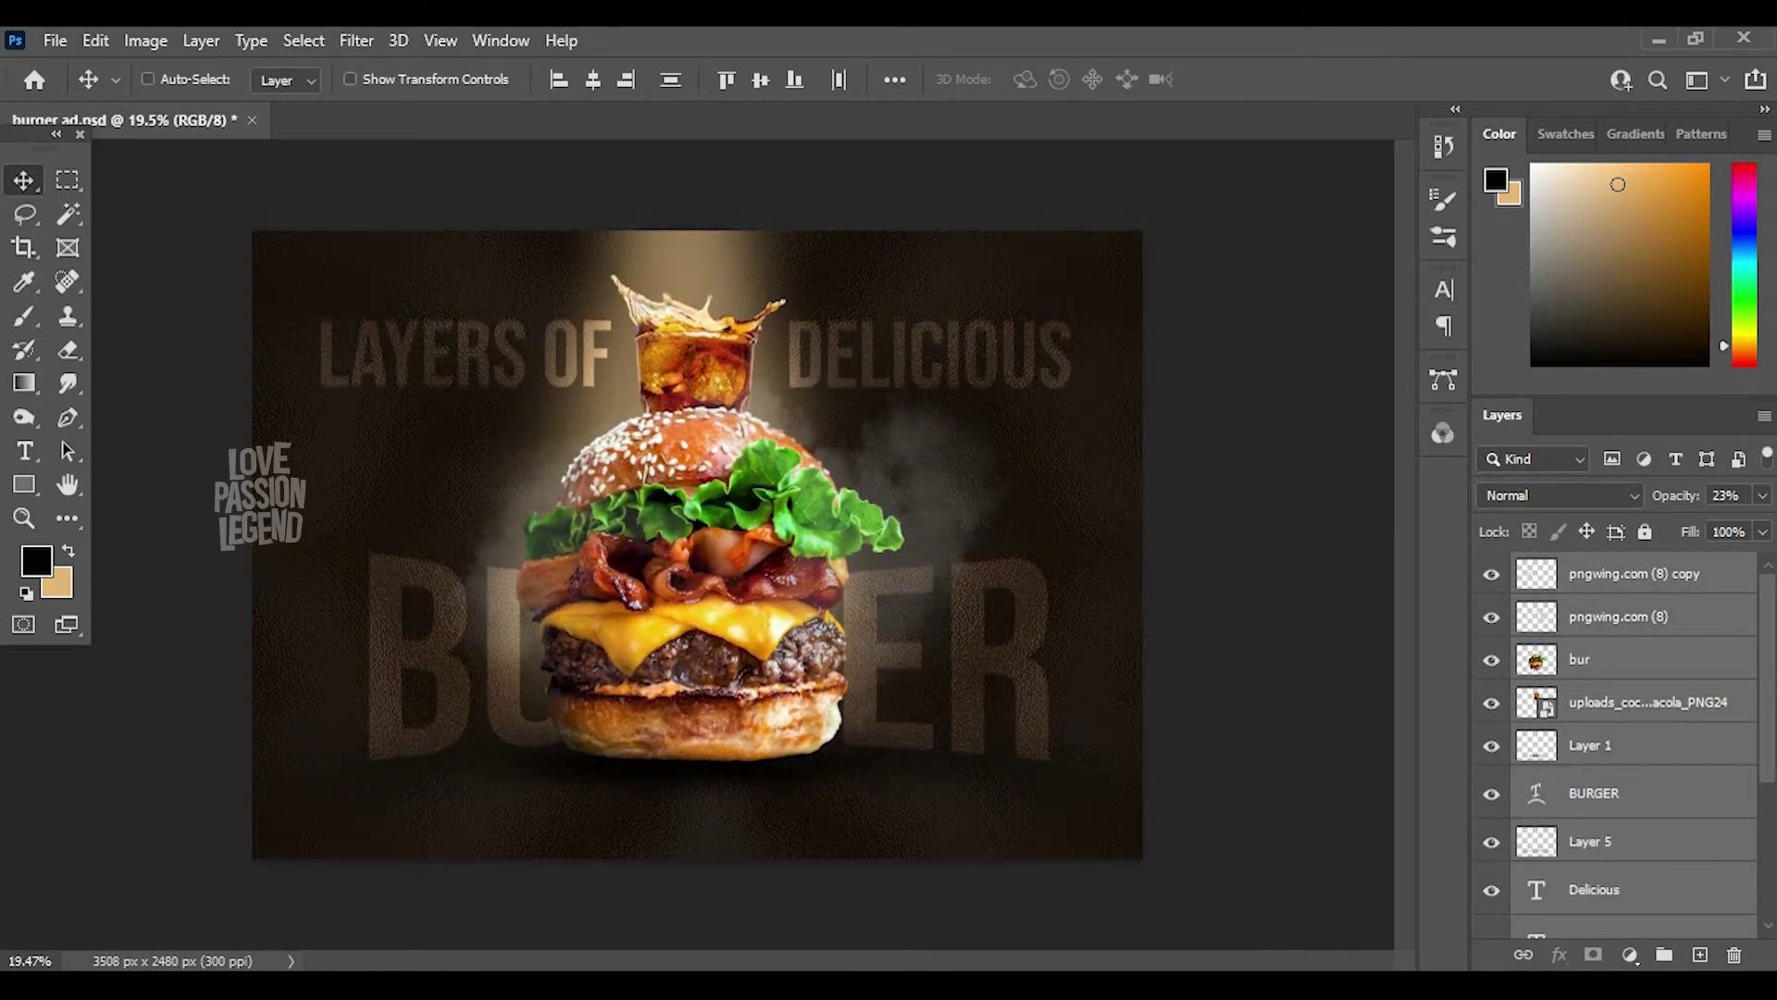
mouse_move(770, 325)
mouse_down()
mouse_move(770, 344)
mouse_move(770, 325)
mouse_up()
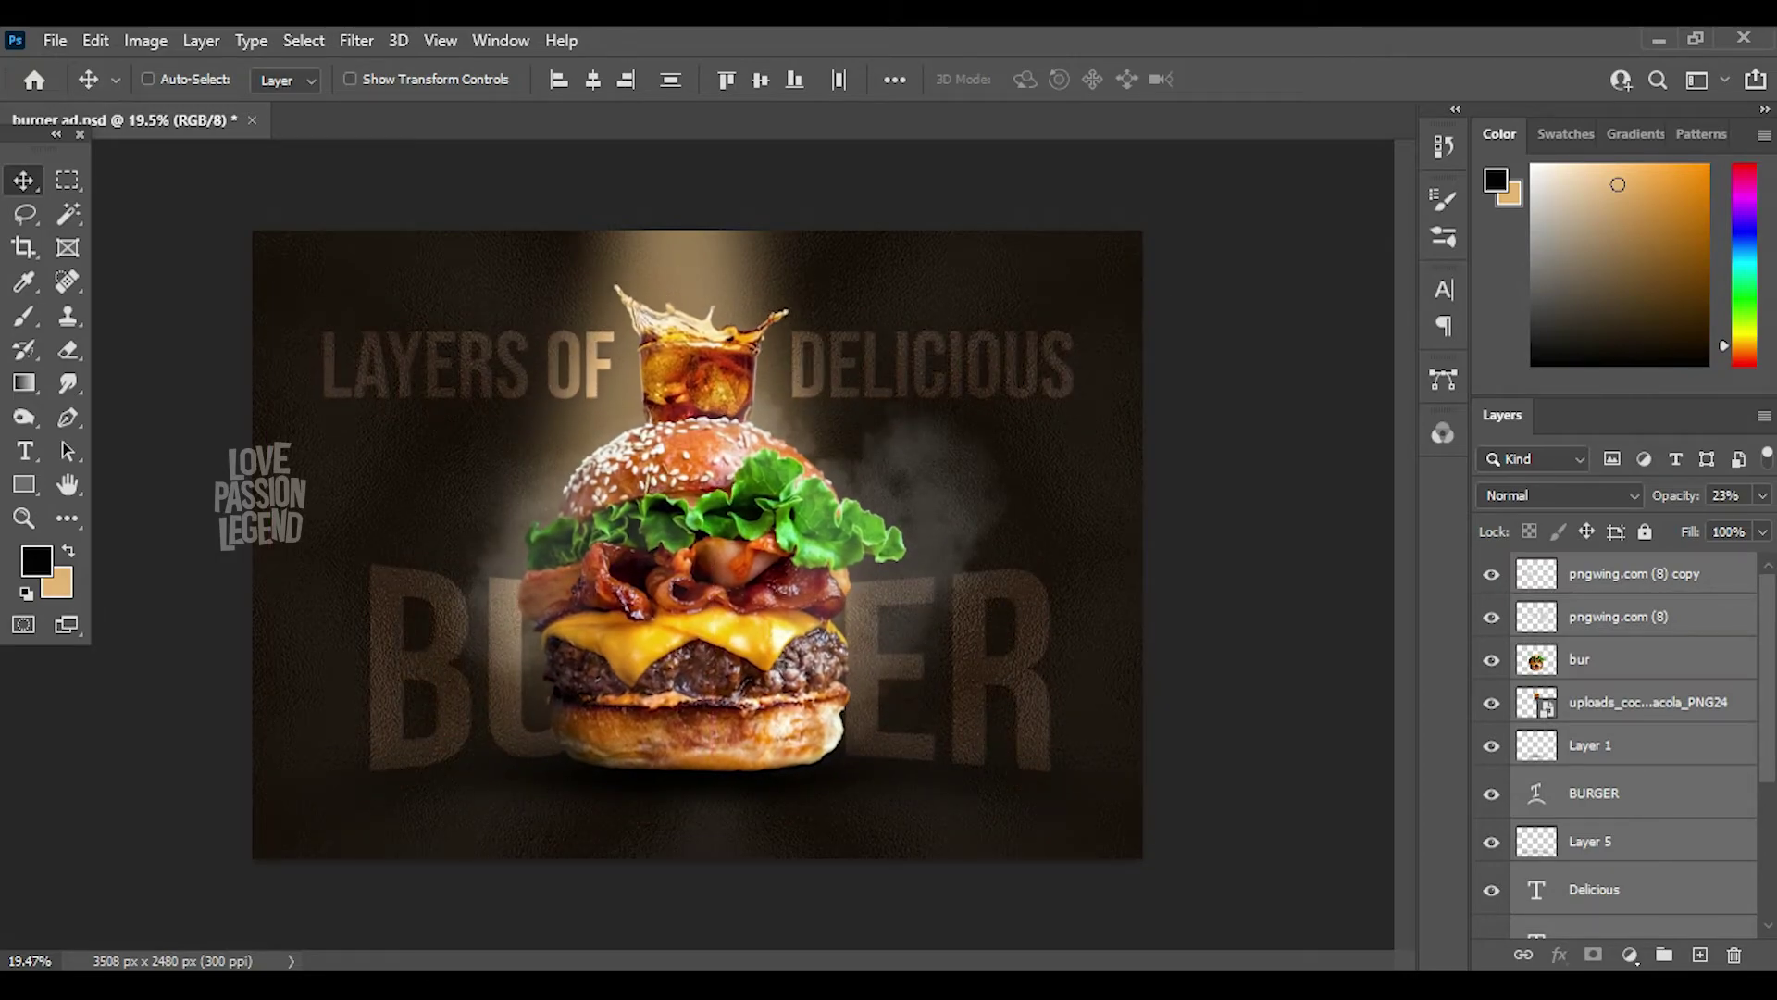
scroll(709, 557, down, 2)
- Hide the LAYERS OF text and centre DELICIOUS above the burger
ctrl+click(870, 407)
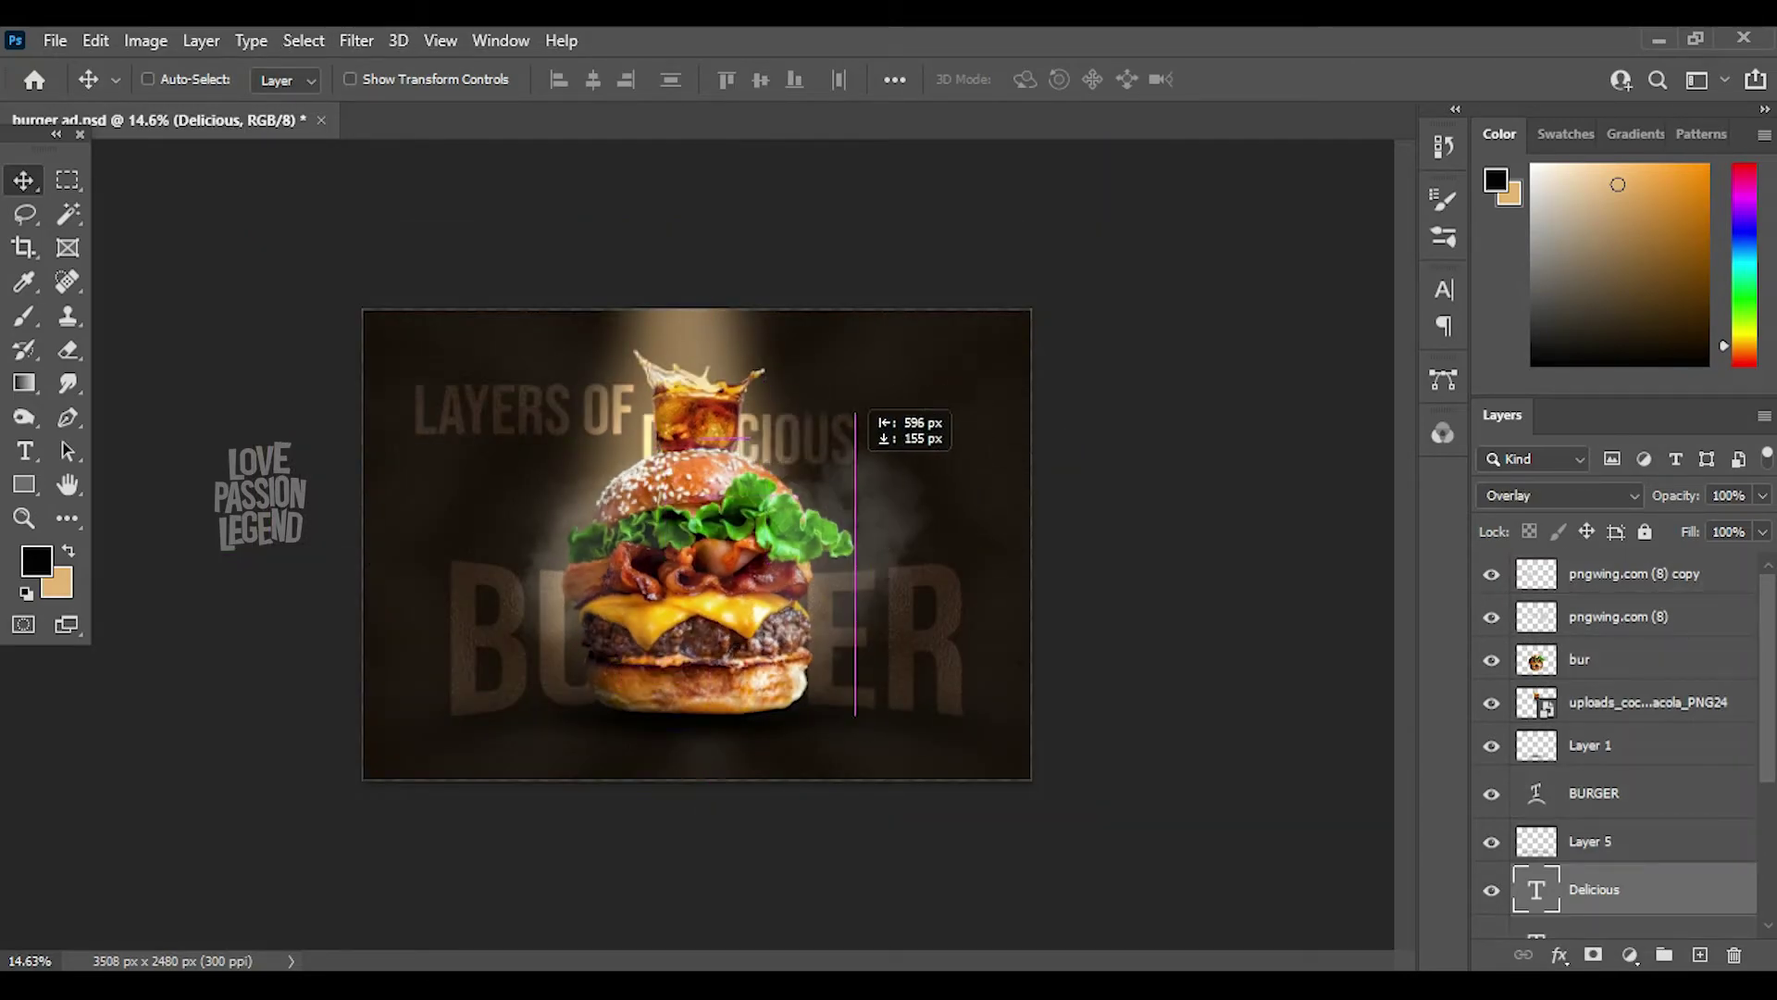
drag(879, 407, 1009, 504)
scroll(1629, 833, down, 2)
click(1491, 857)
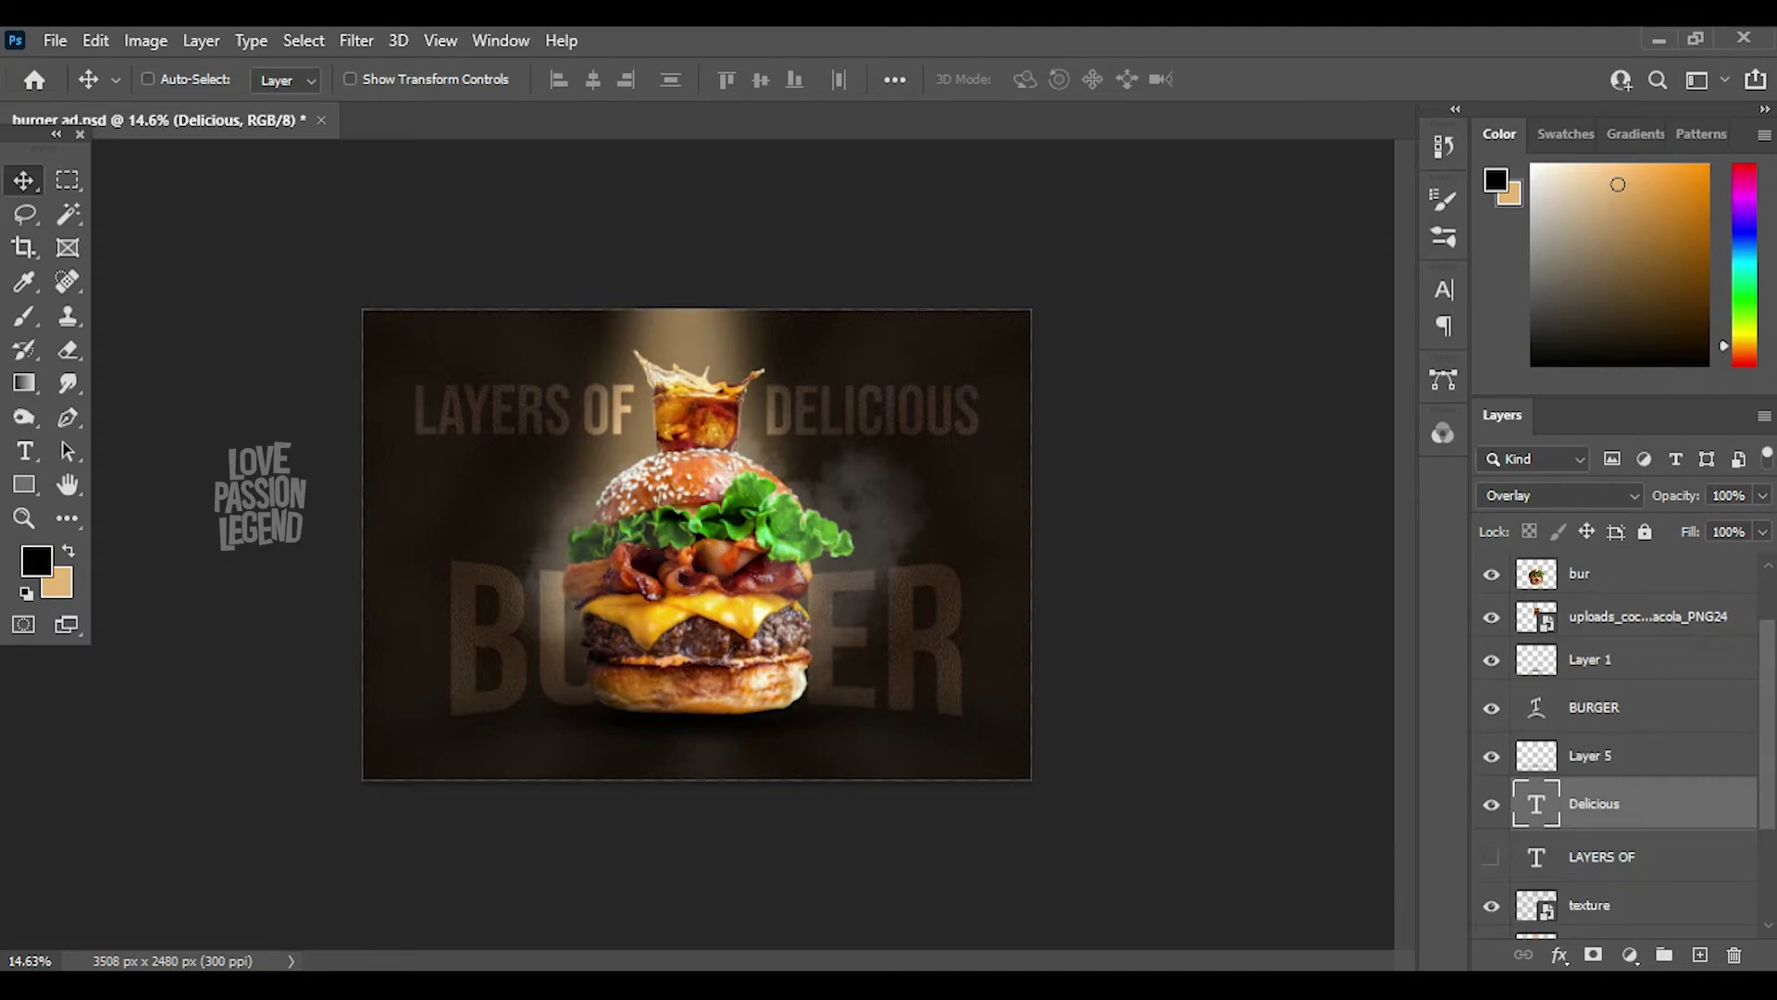
drag(872, 409, 591, 388)
- Enlarge DELICIOUS to about 180%, lower it behind the glass, and save
key(ctrl+t)
drag(698, 413, 913, 508)
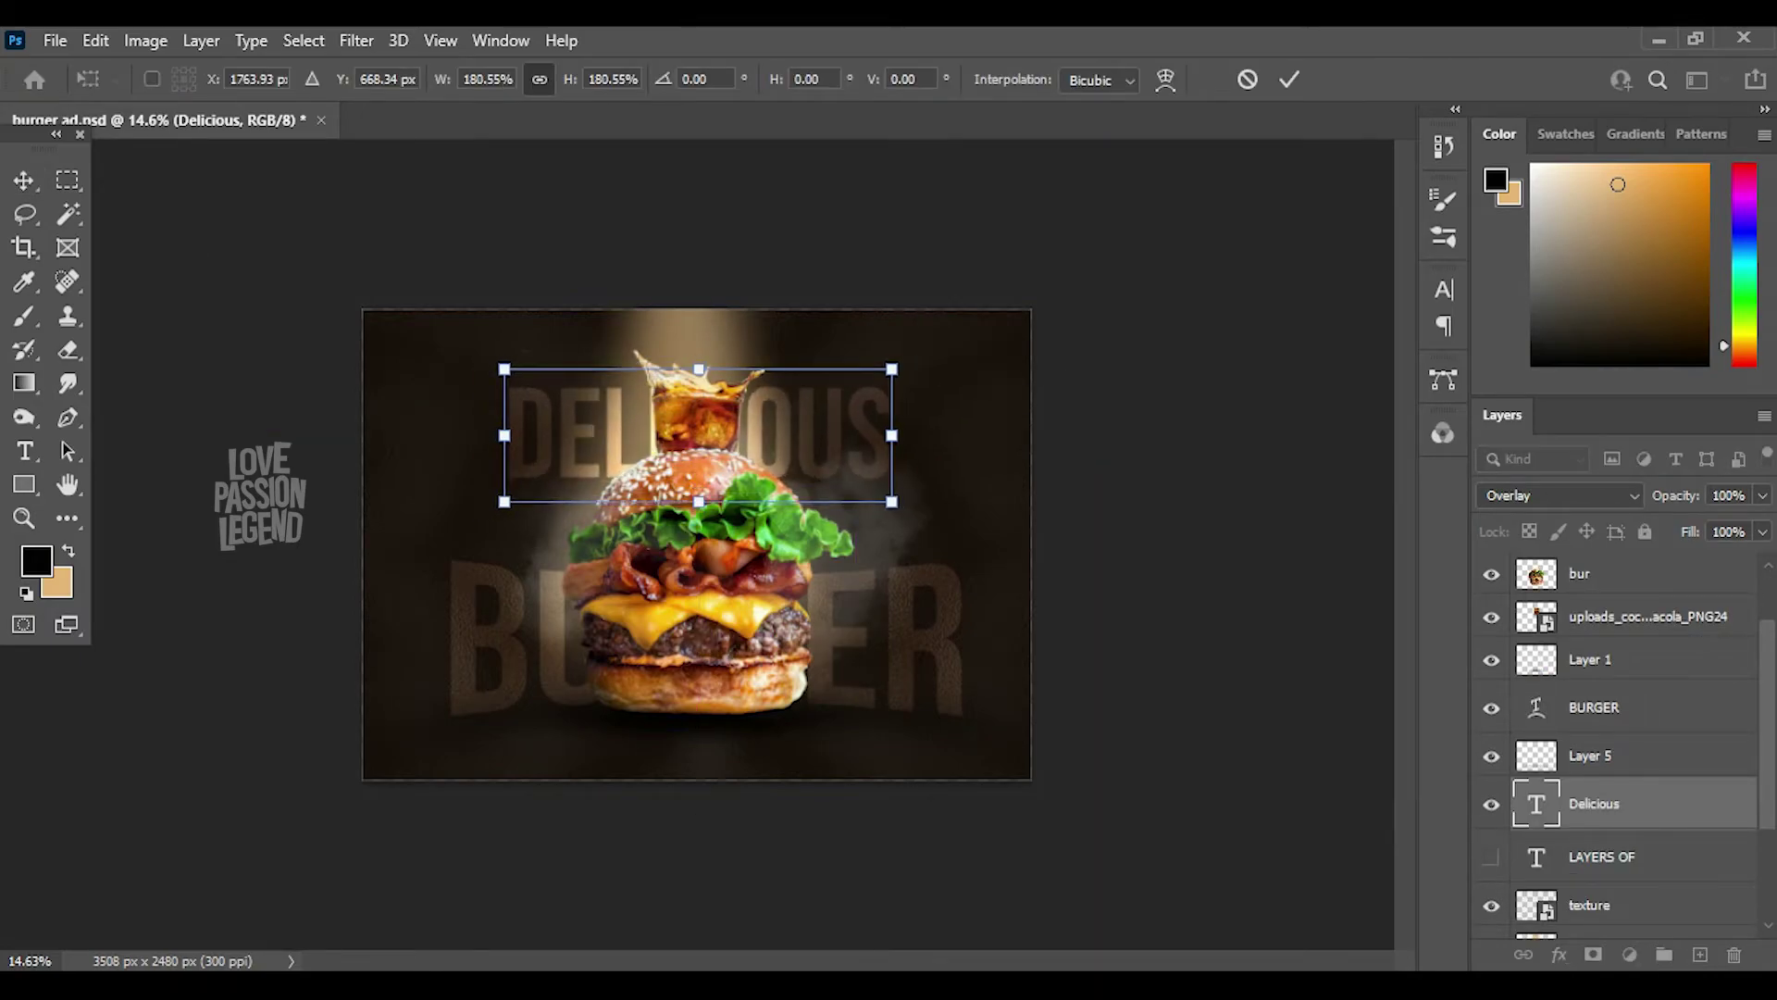
drag(797, 389, 796, 468)
key(Return)
scroll(697, 544, down, 1)
key(ctrl+s)
- Select the cola glass layer and move it upward
scroll(697, 545, up, 1)
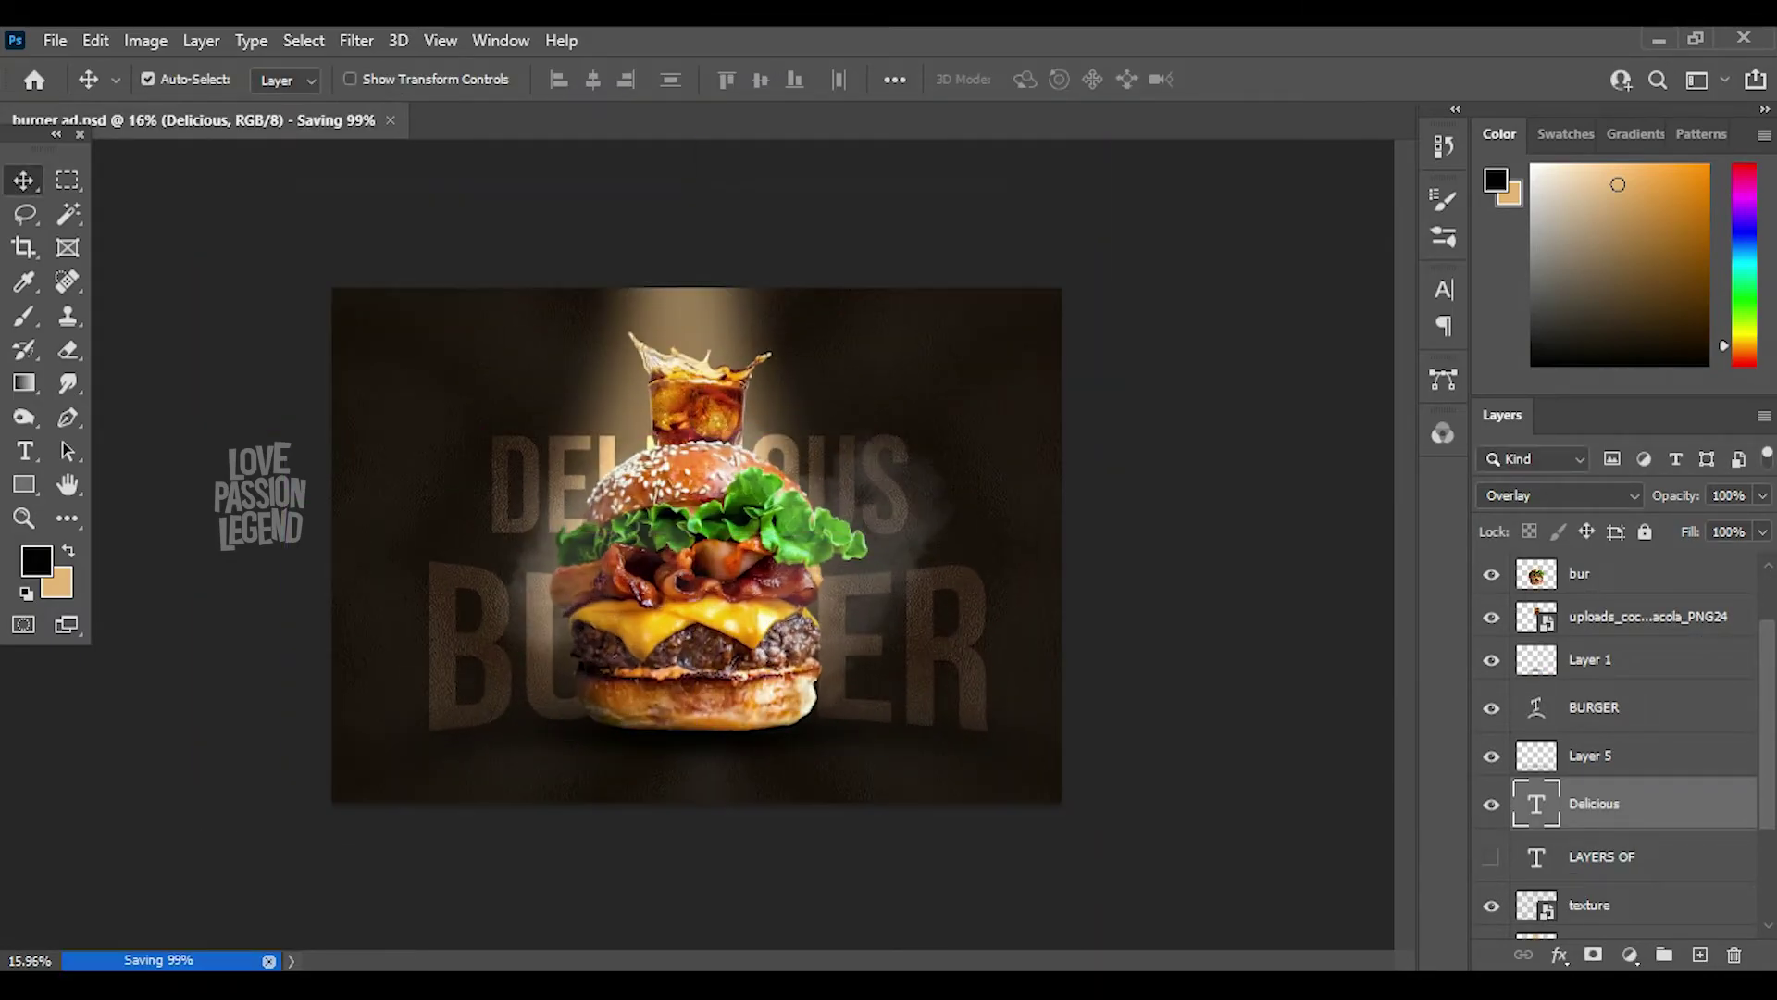
right_click(731, 395)
click(814, 406)
mouse_move(741, 398)
mouse_down()
mouse_move(746, 375)
mouse_move(981, 657)
mouse_up()
- Delete the cola glass layer, then bring it back hidden and select Delicious
key(Delete)
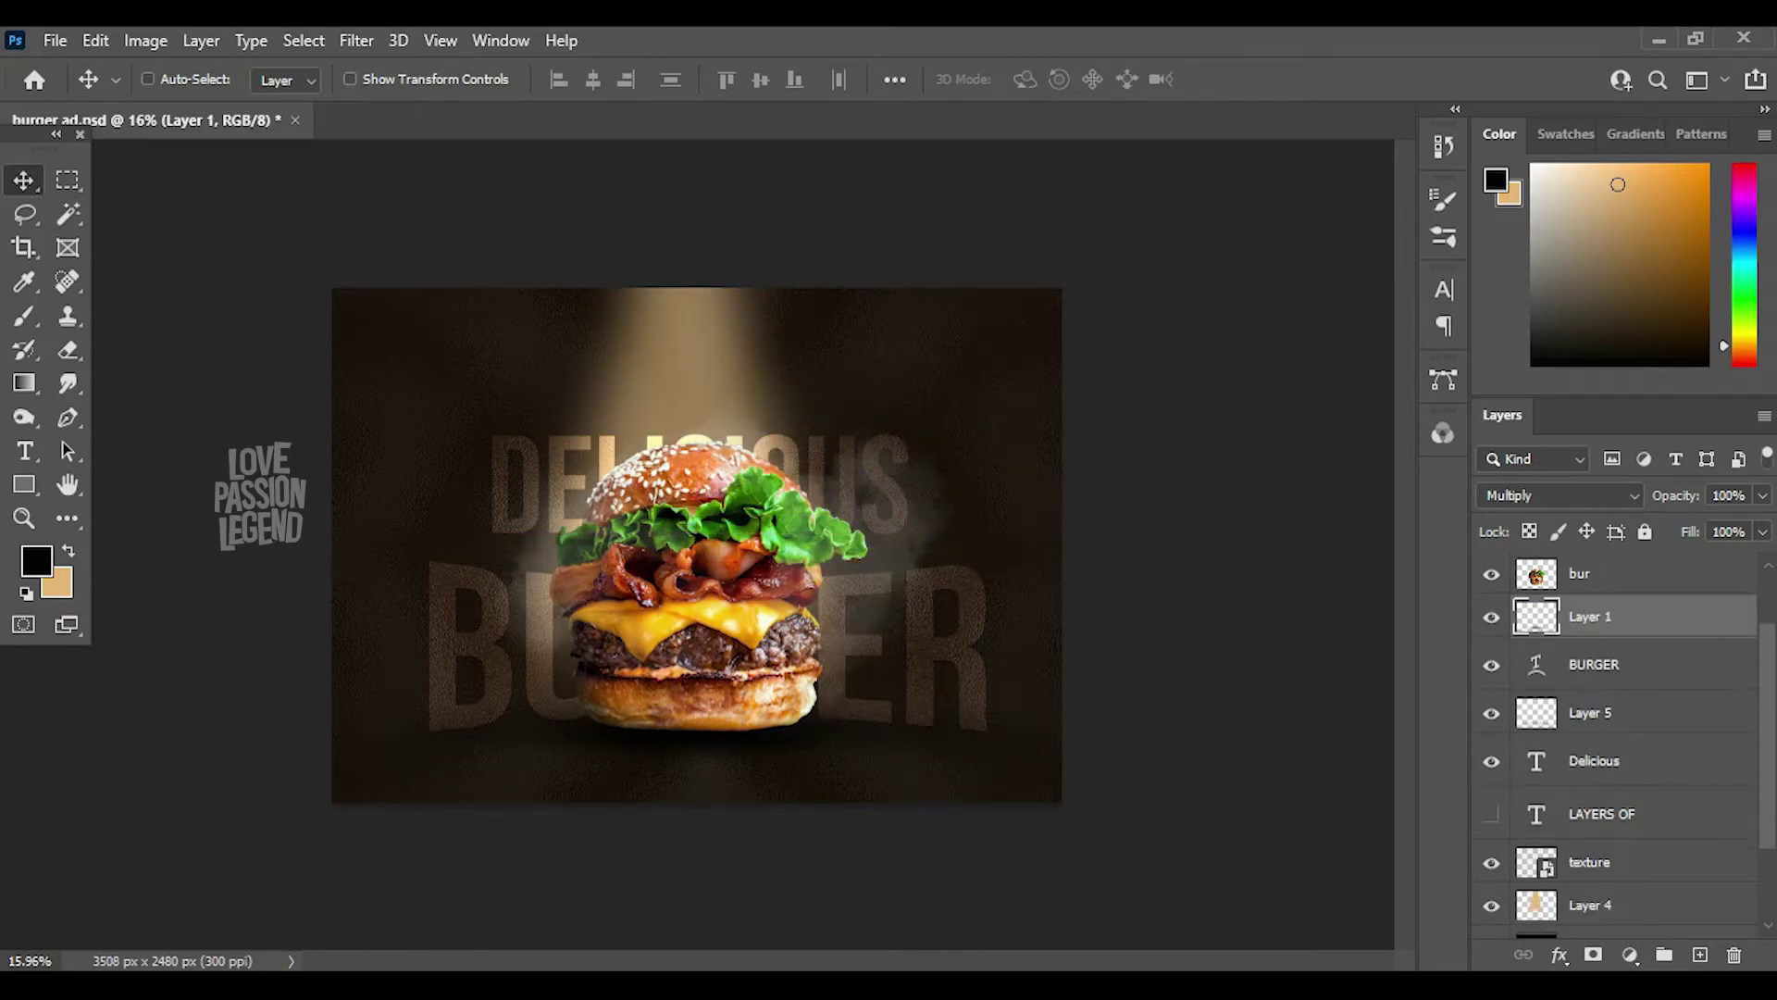
click(147, 79)
scroll(697, 544, up, 1)
key(ctrl+s)
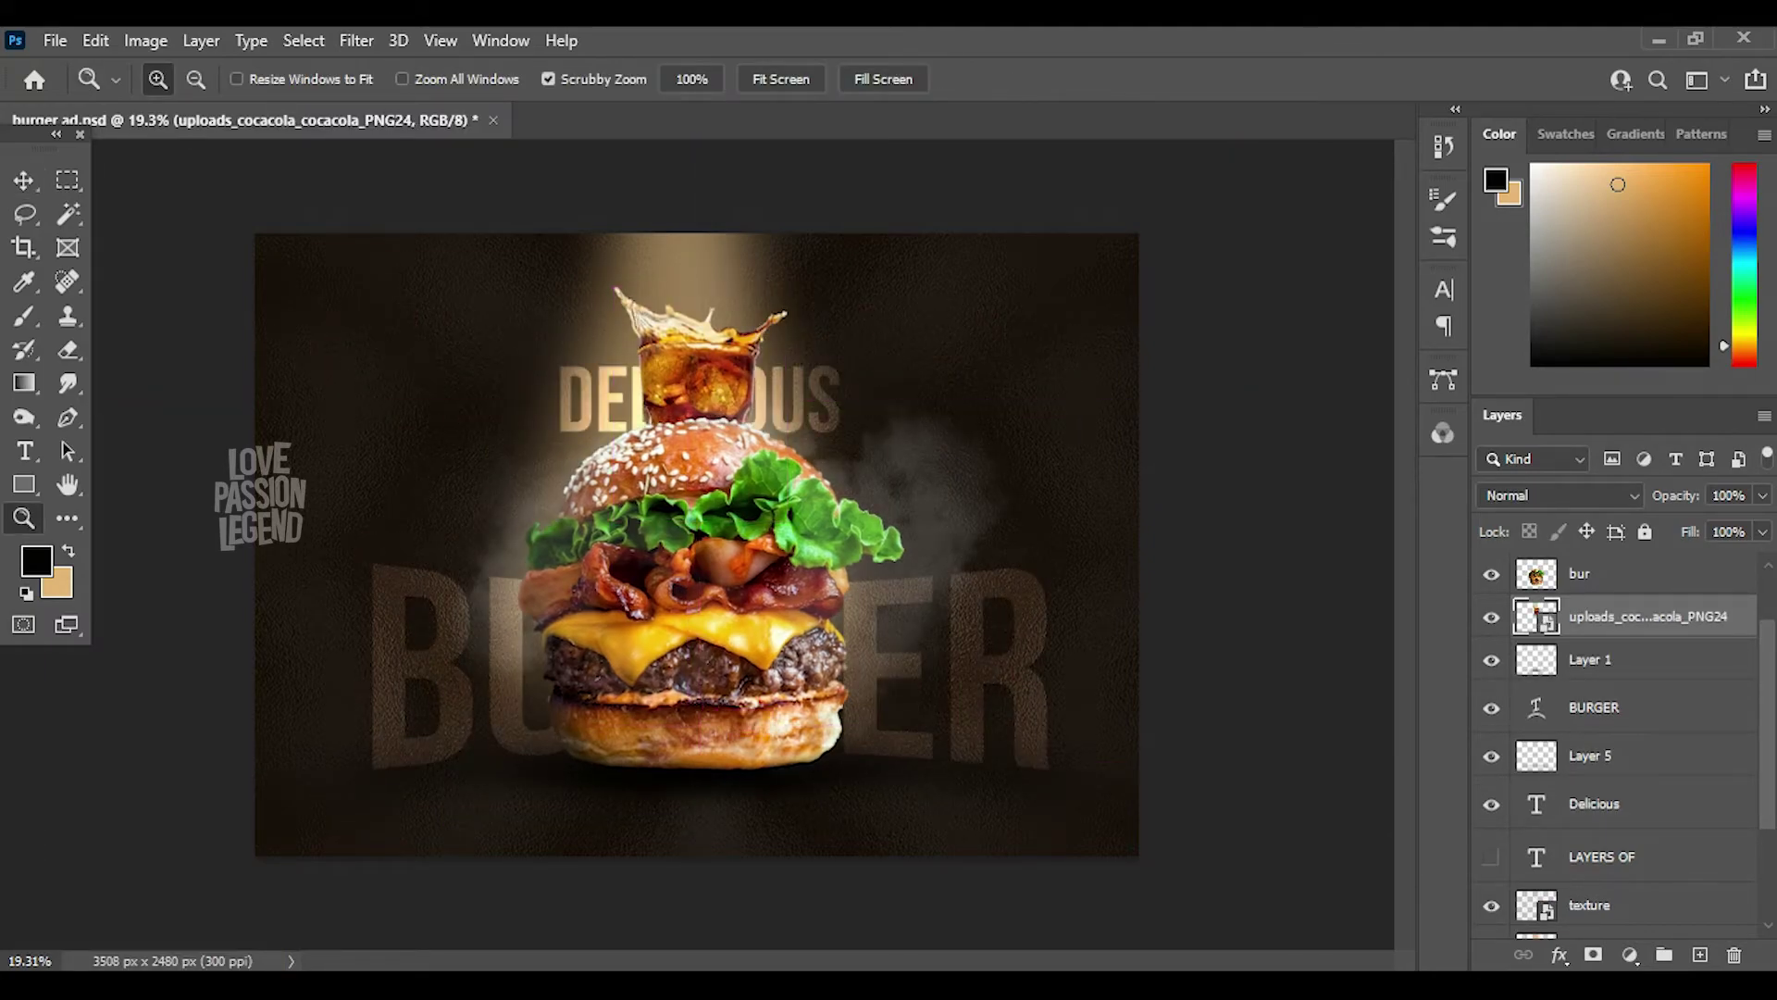
key(ctrl+comma)
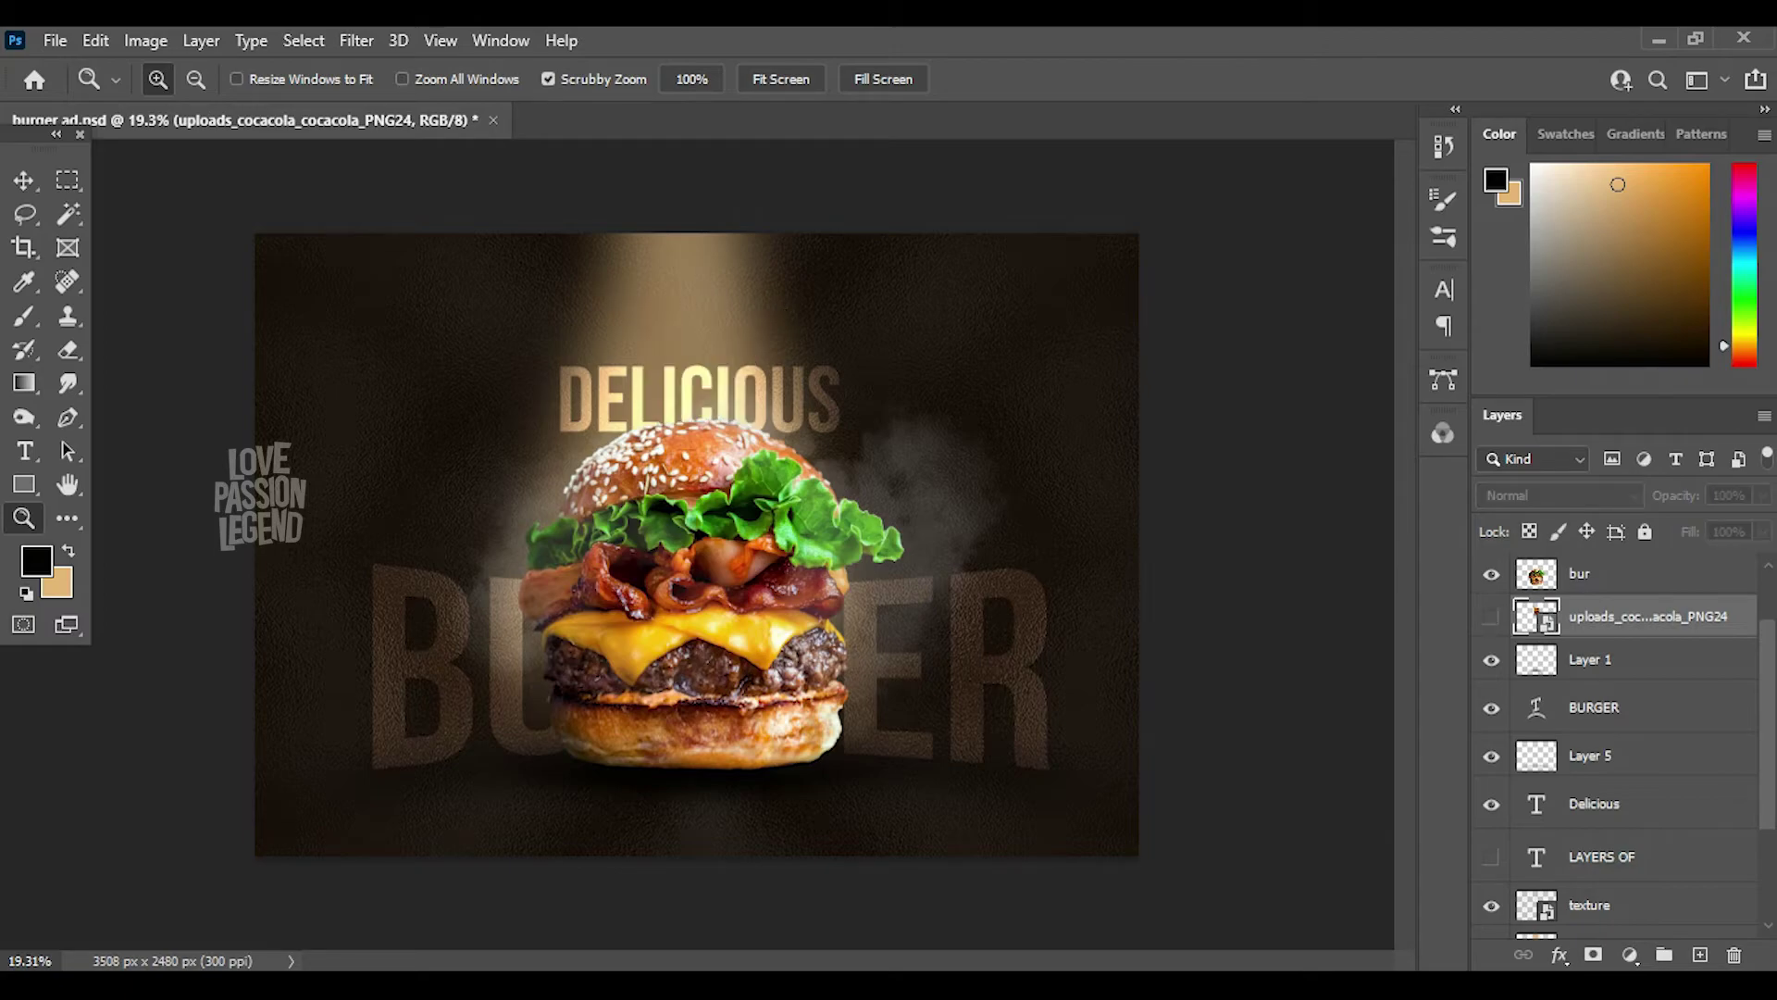
key(alt+bracketleft)
key(alt+bracketleft)
key(alt+bracketleft)
- Change the Delicious text font to Rattman
click(1443, 289)
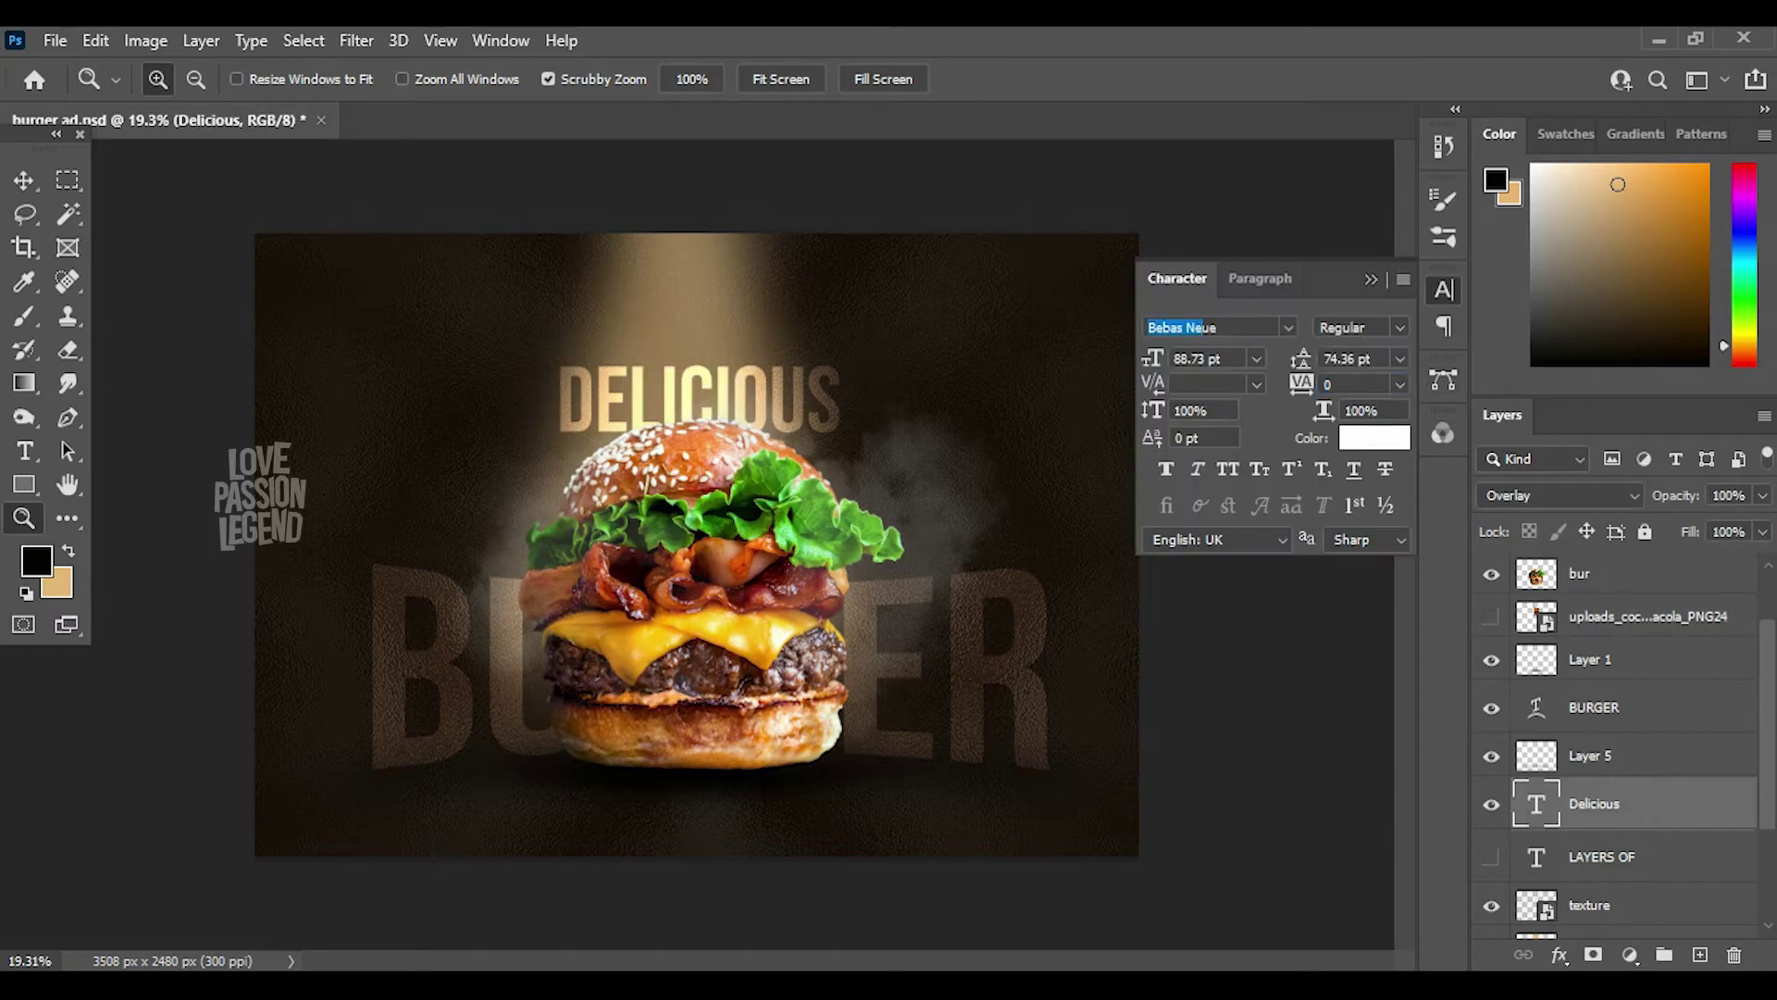
click(1287, 327)
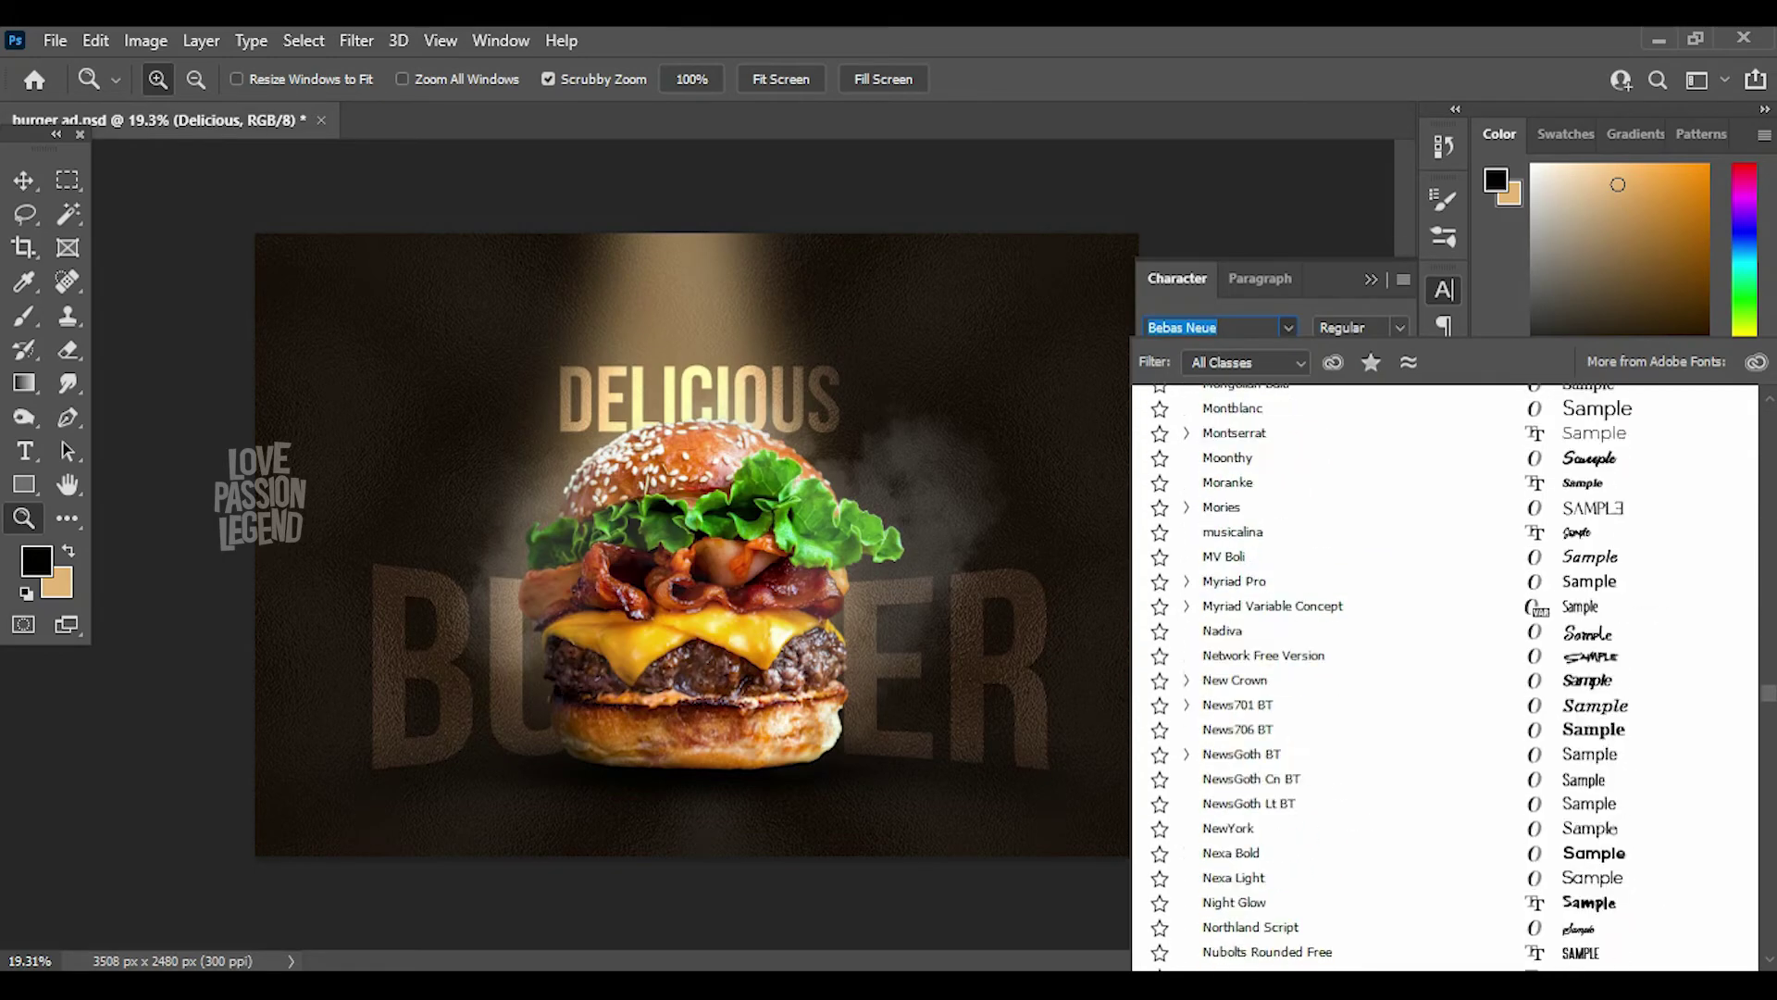
text(Rattman)
key(Return)
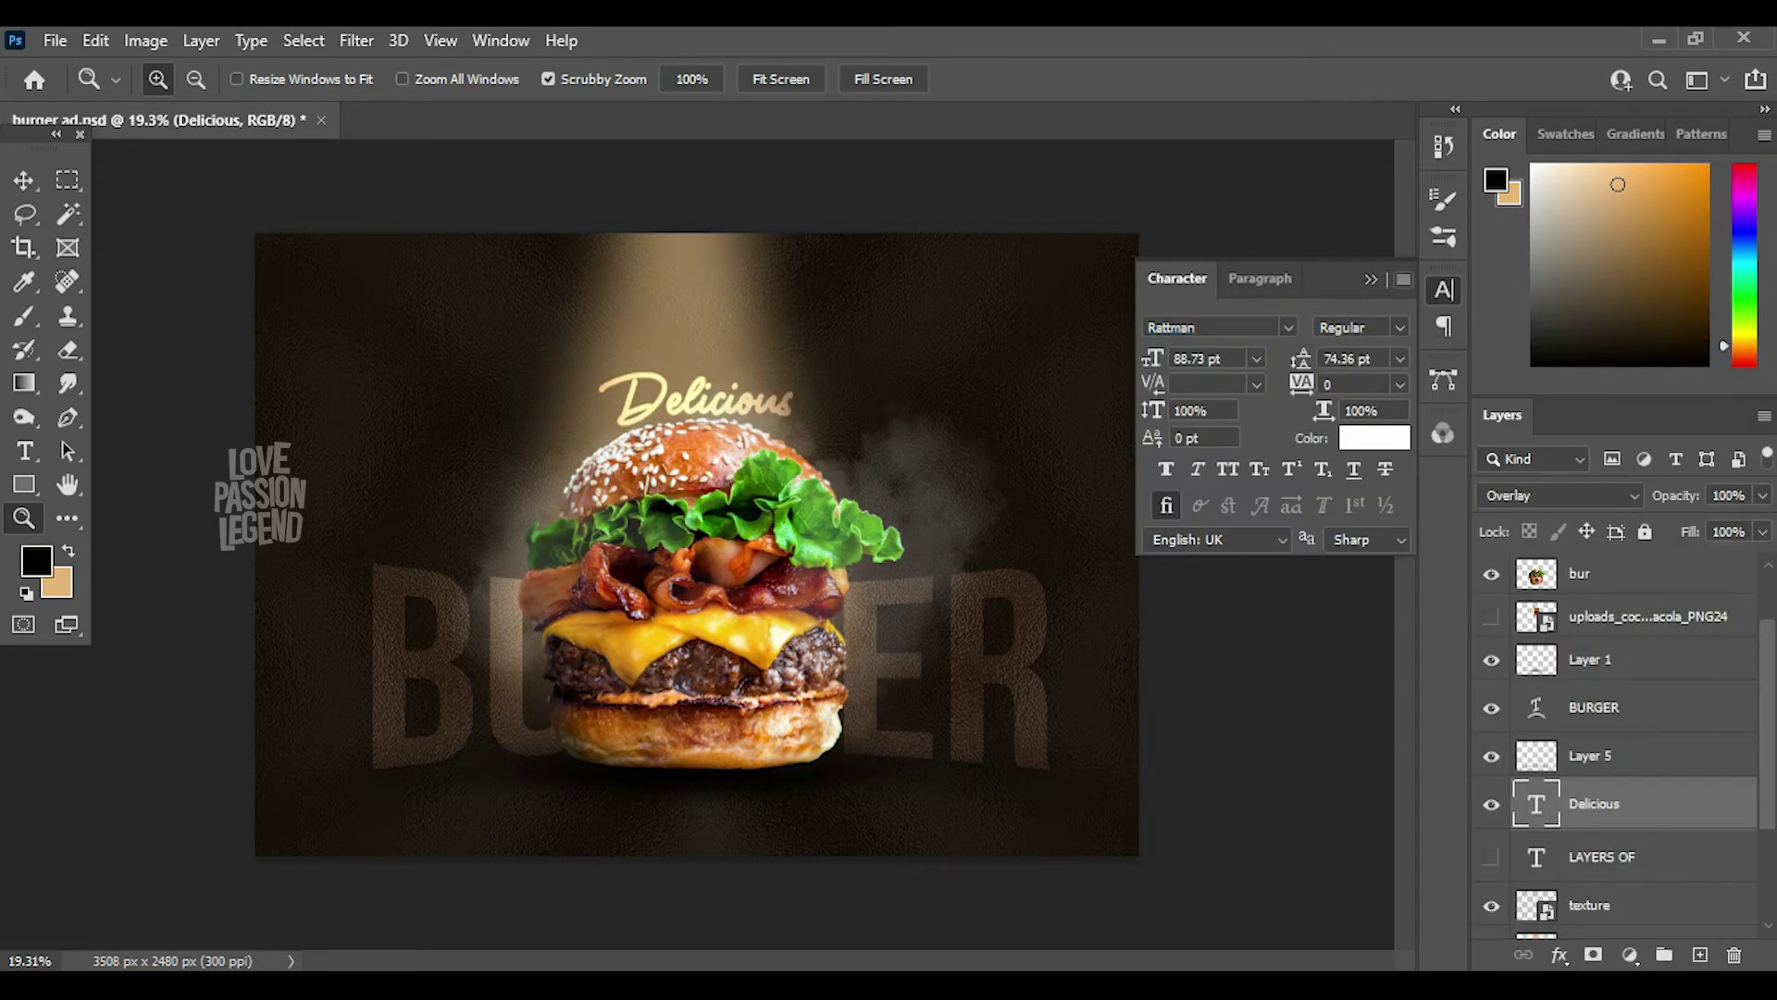
- Nudge Delicious closer to the bun and save the document
click(1443, 290)
key(ctrl+0)
key(v)
drag(764, 316, 768, 320)
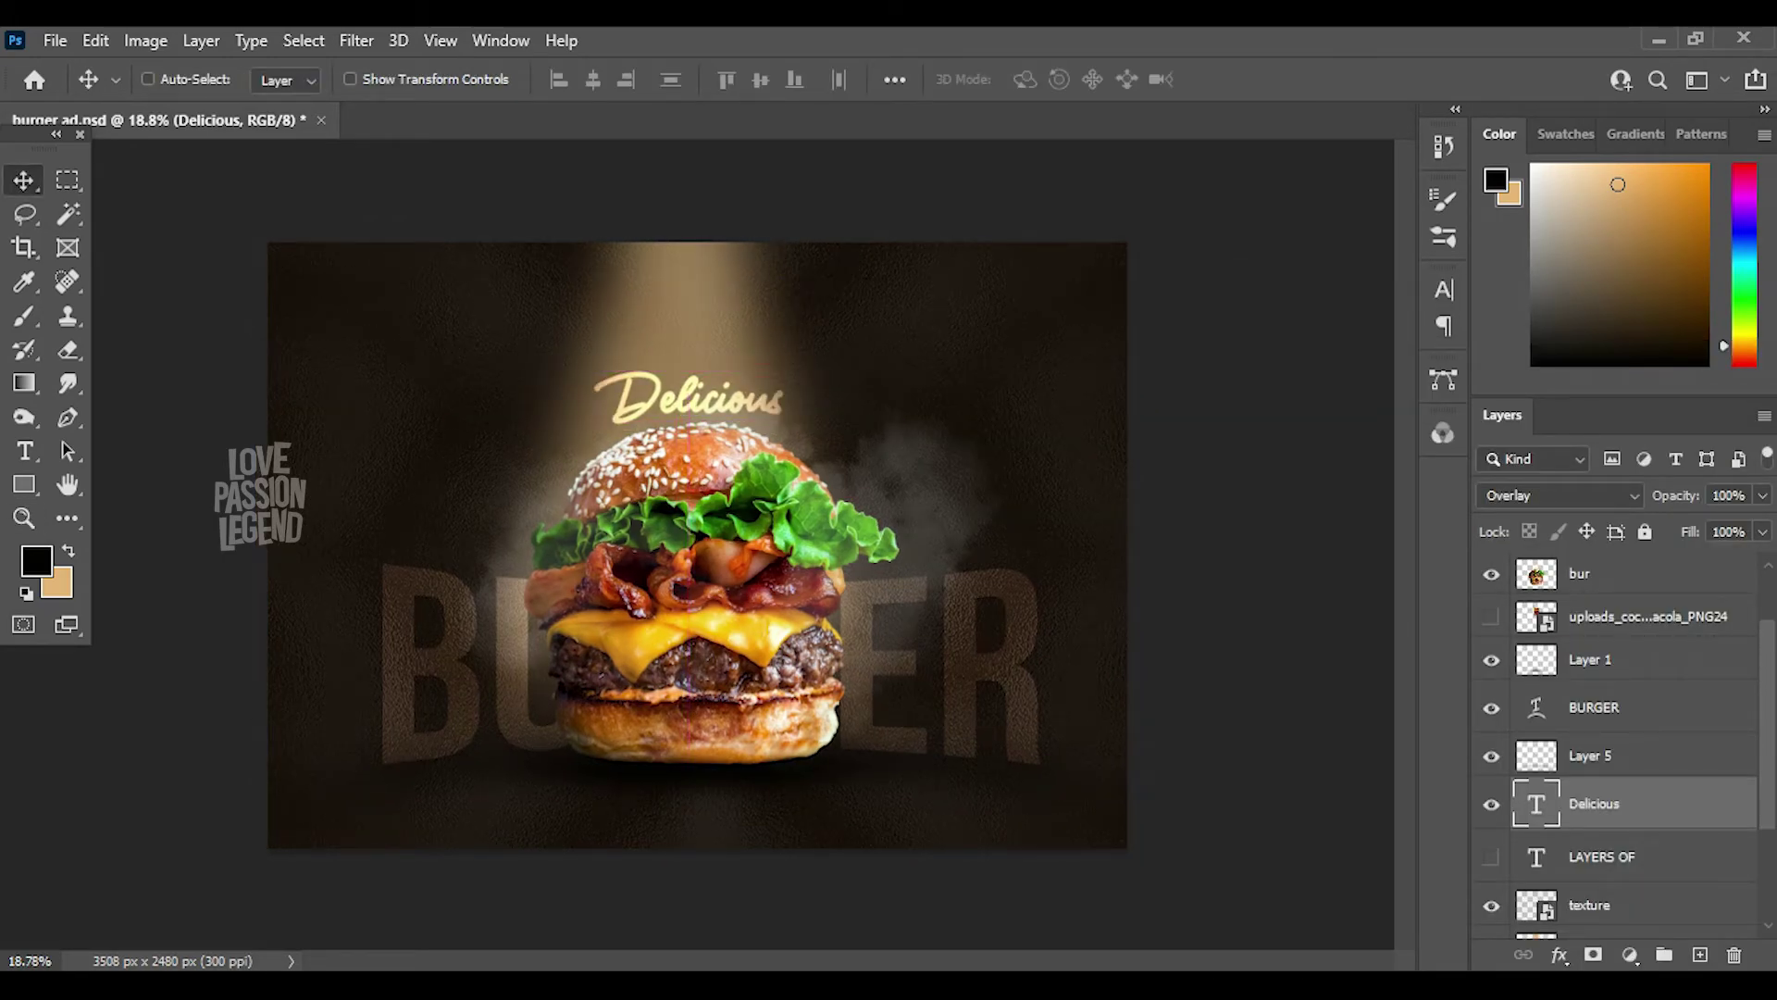
key(ctrl+s)
- Duplicate the BURGER lettering and widen the original copy to 104.55% with a slight skew
scroll(696, 543, down, 2)
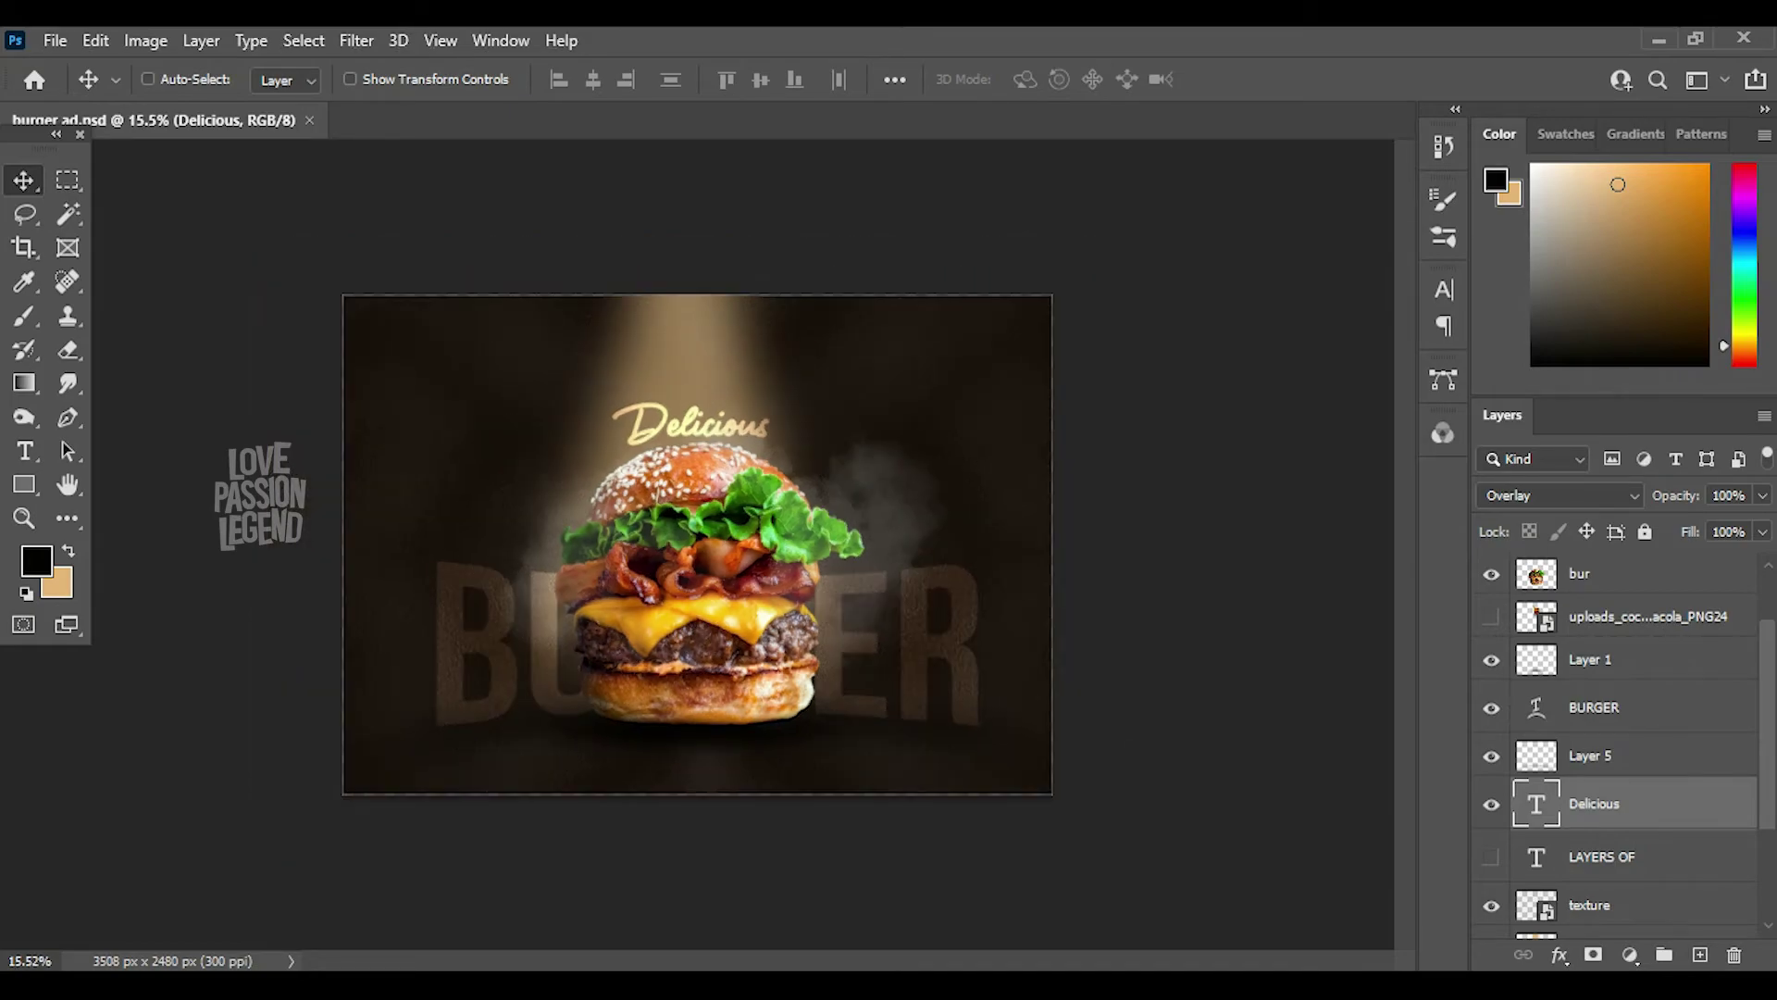
key(alt+bracketright)
key(alt+bracketright)
key(alt+bracketleft)
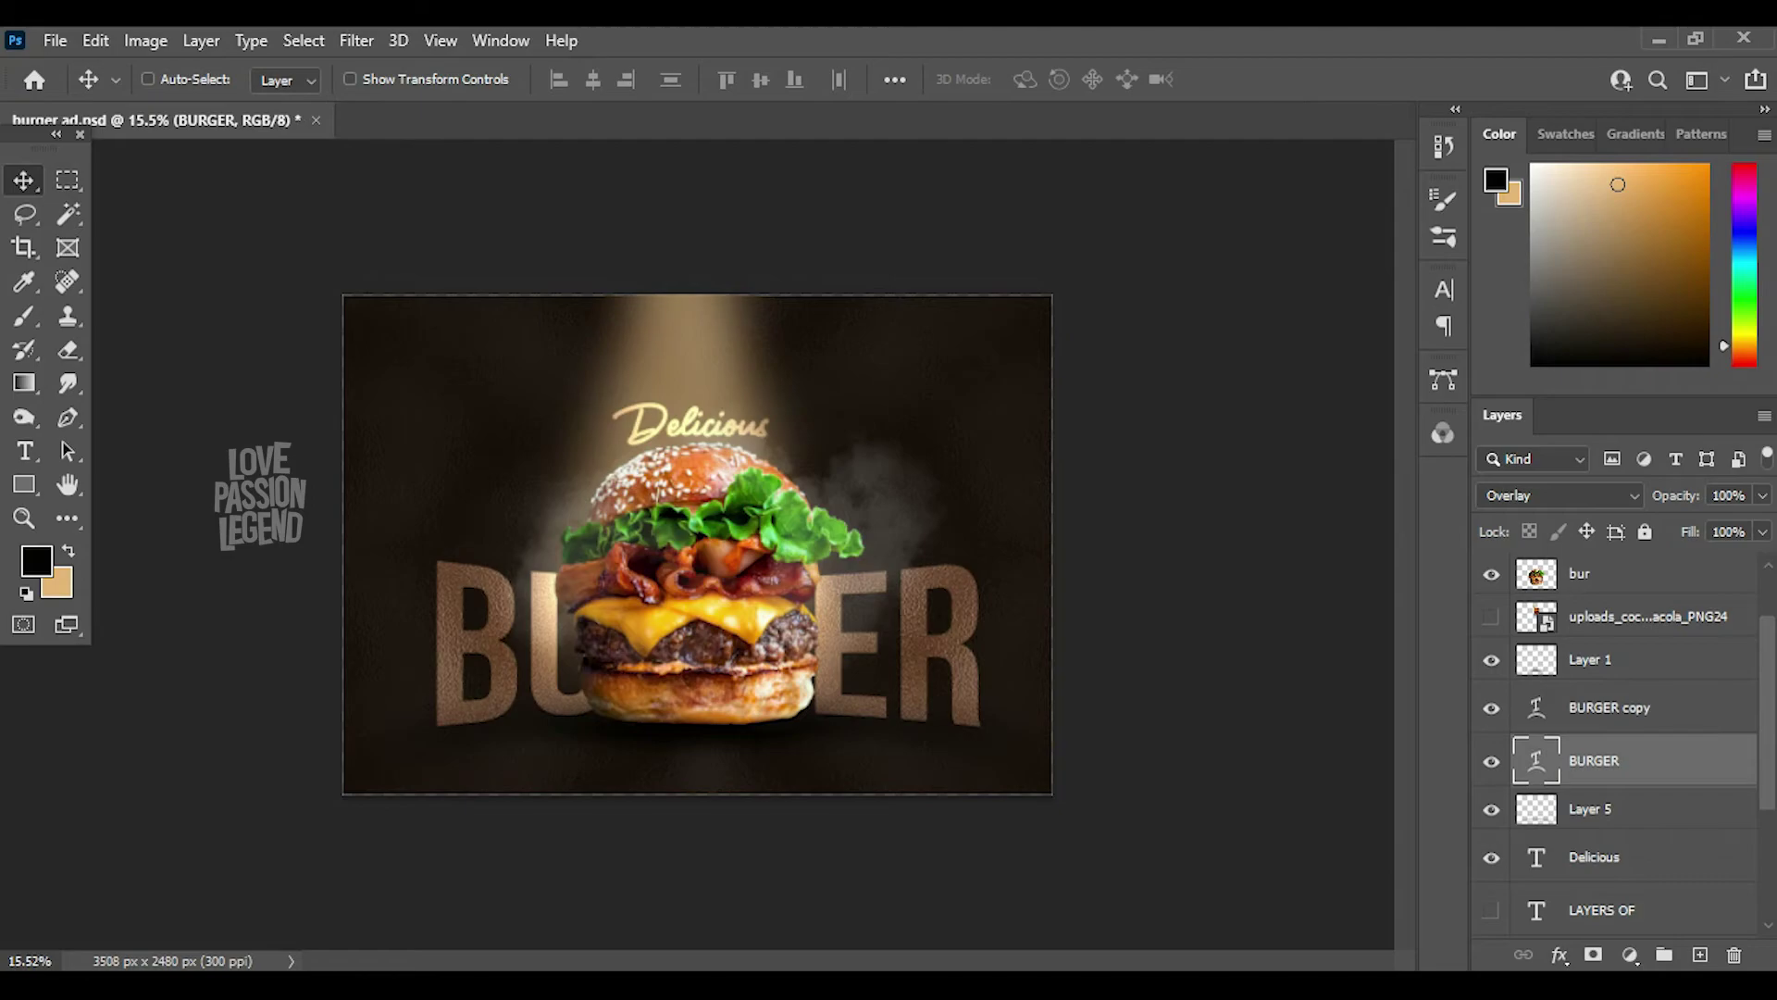
scroll(569, 620, up, 5)
key(ctrl+t)
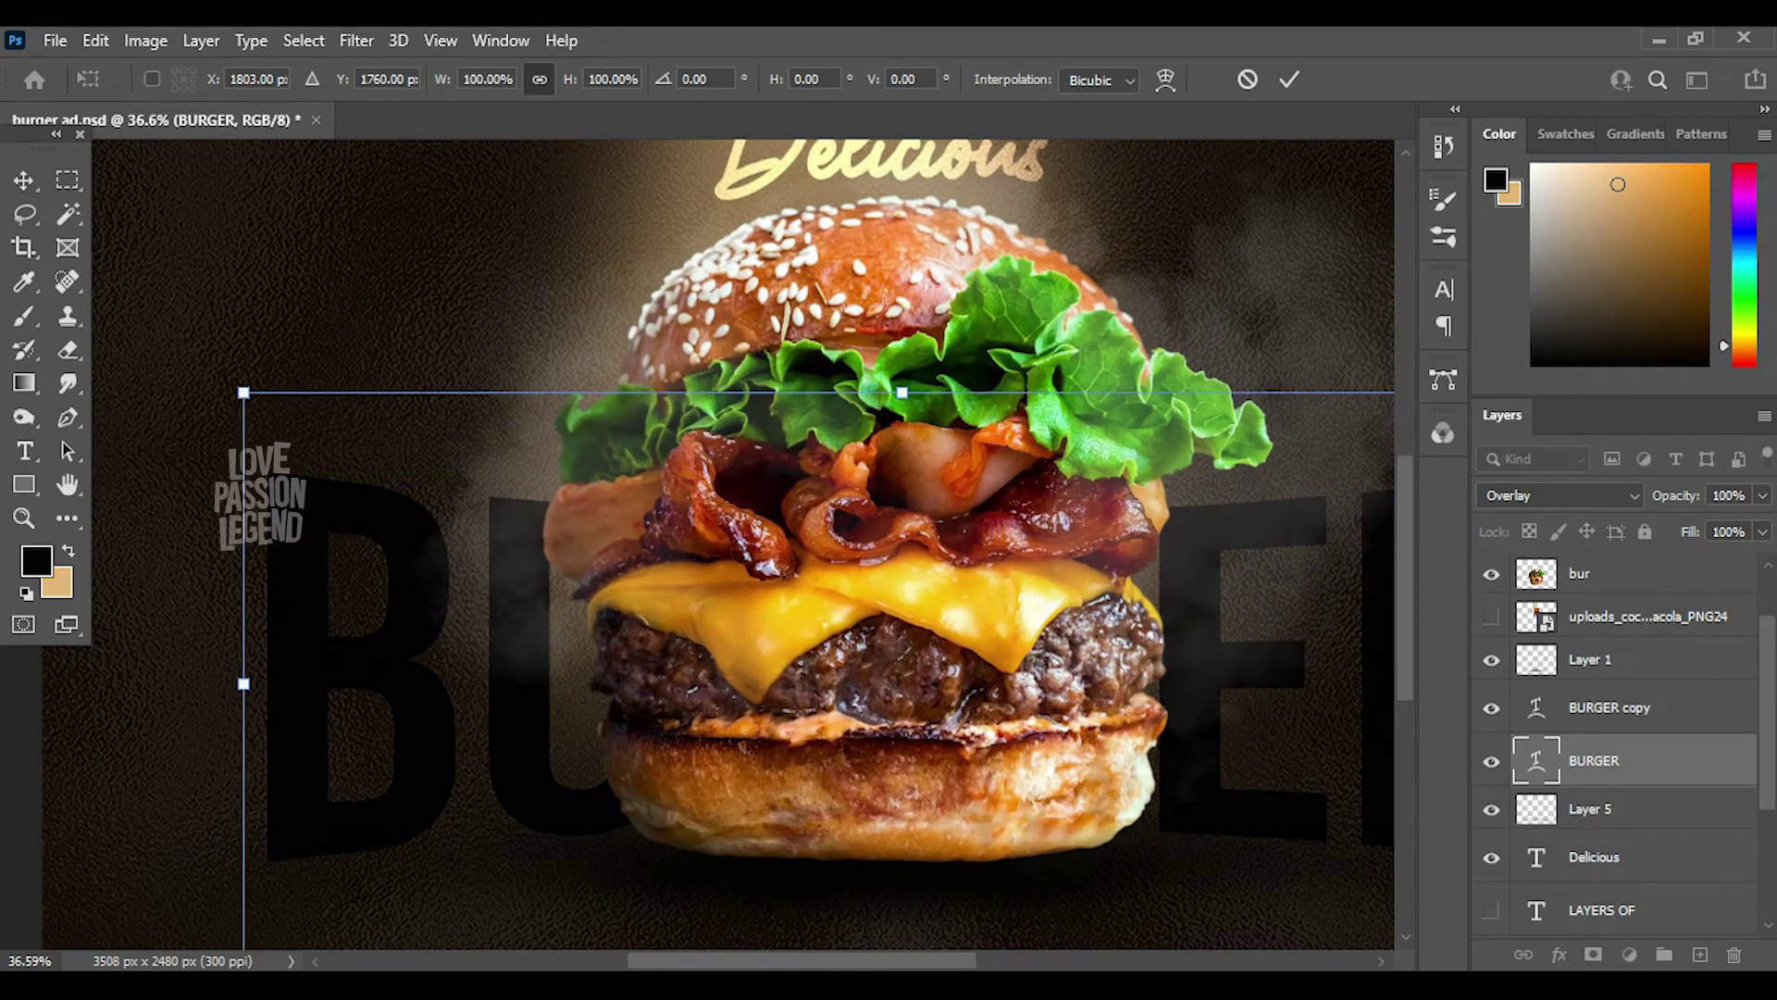
drag(208, 685, 209, 686)
scroll(703, 555, right, 5)
drag(1151, 704, 1182, 704)
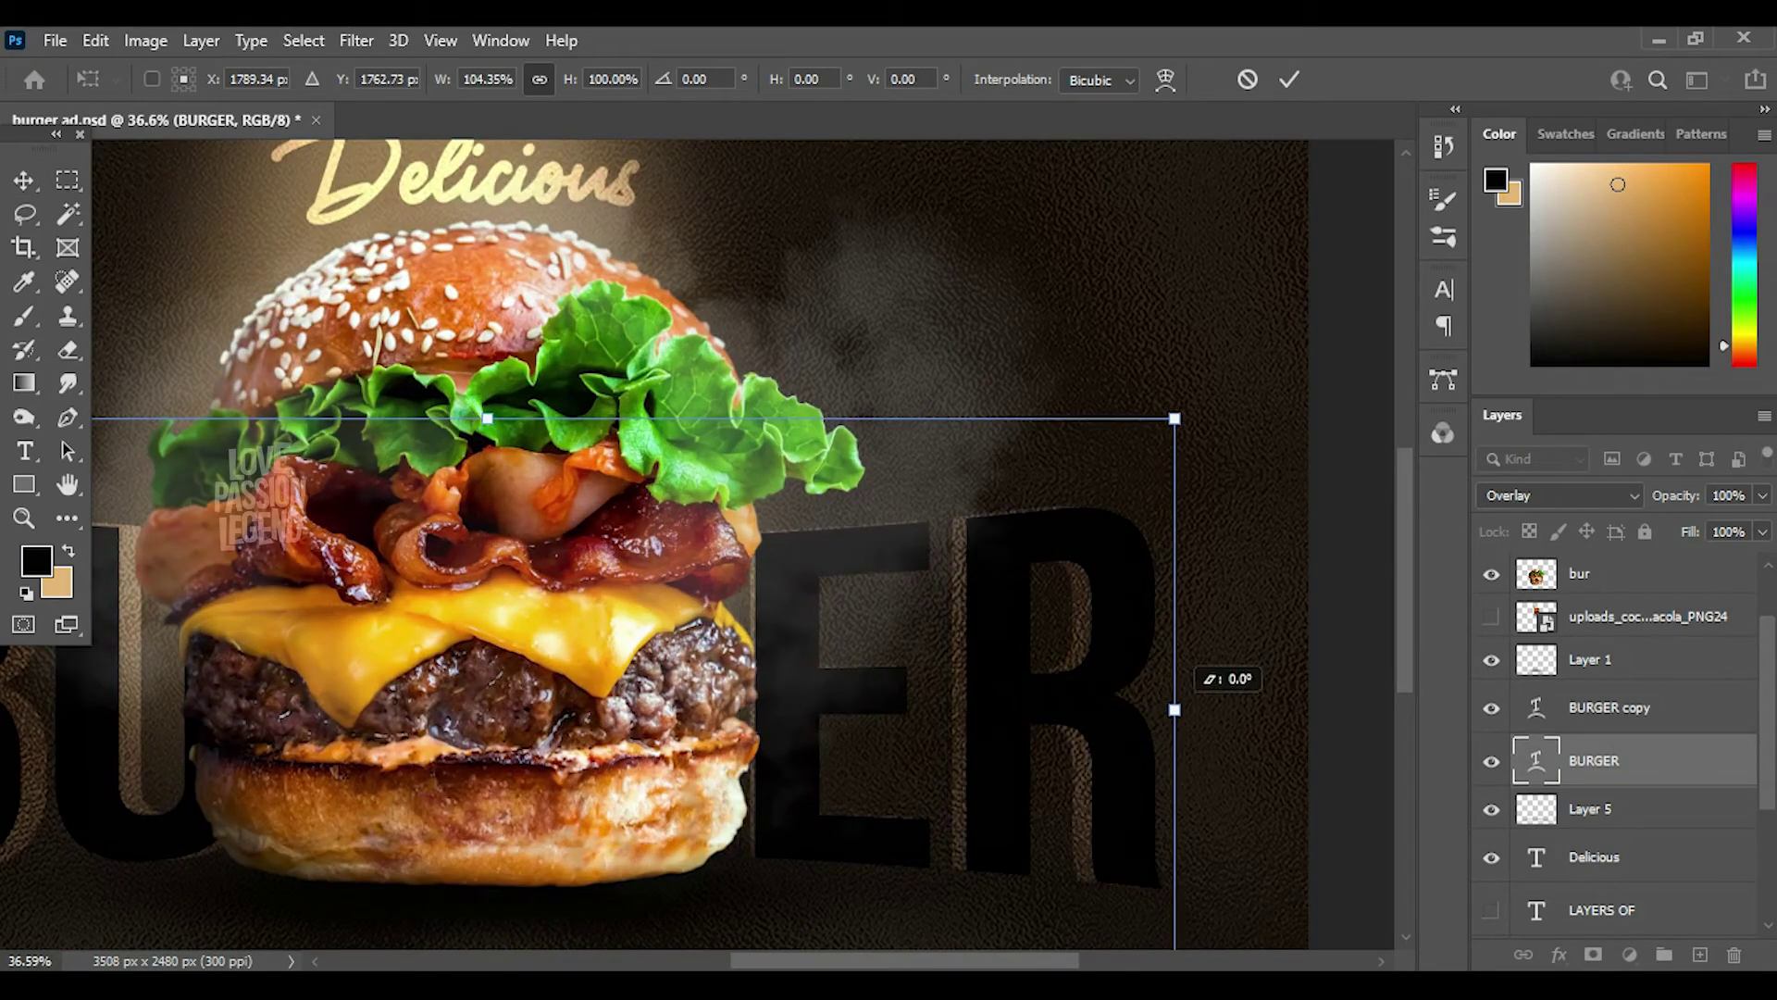
scroll(703, 555, down, 3)
scroll(703, 556, up, 2)
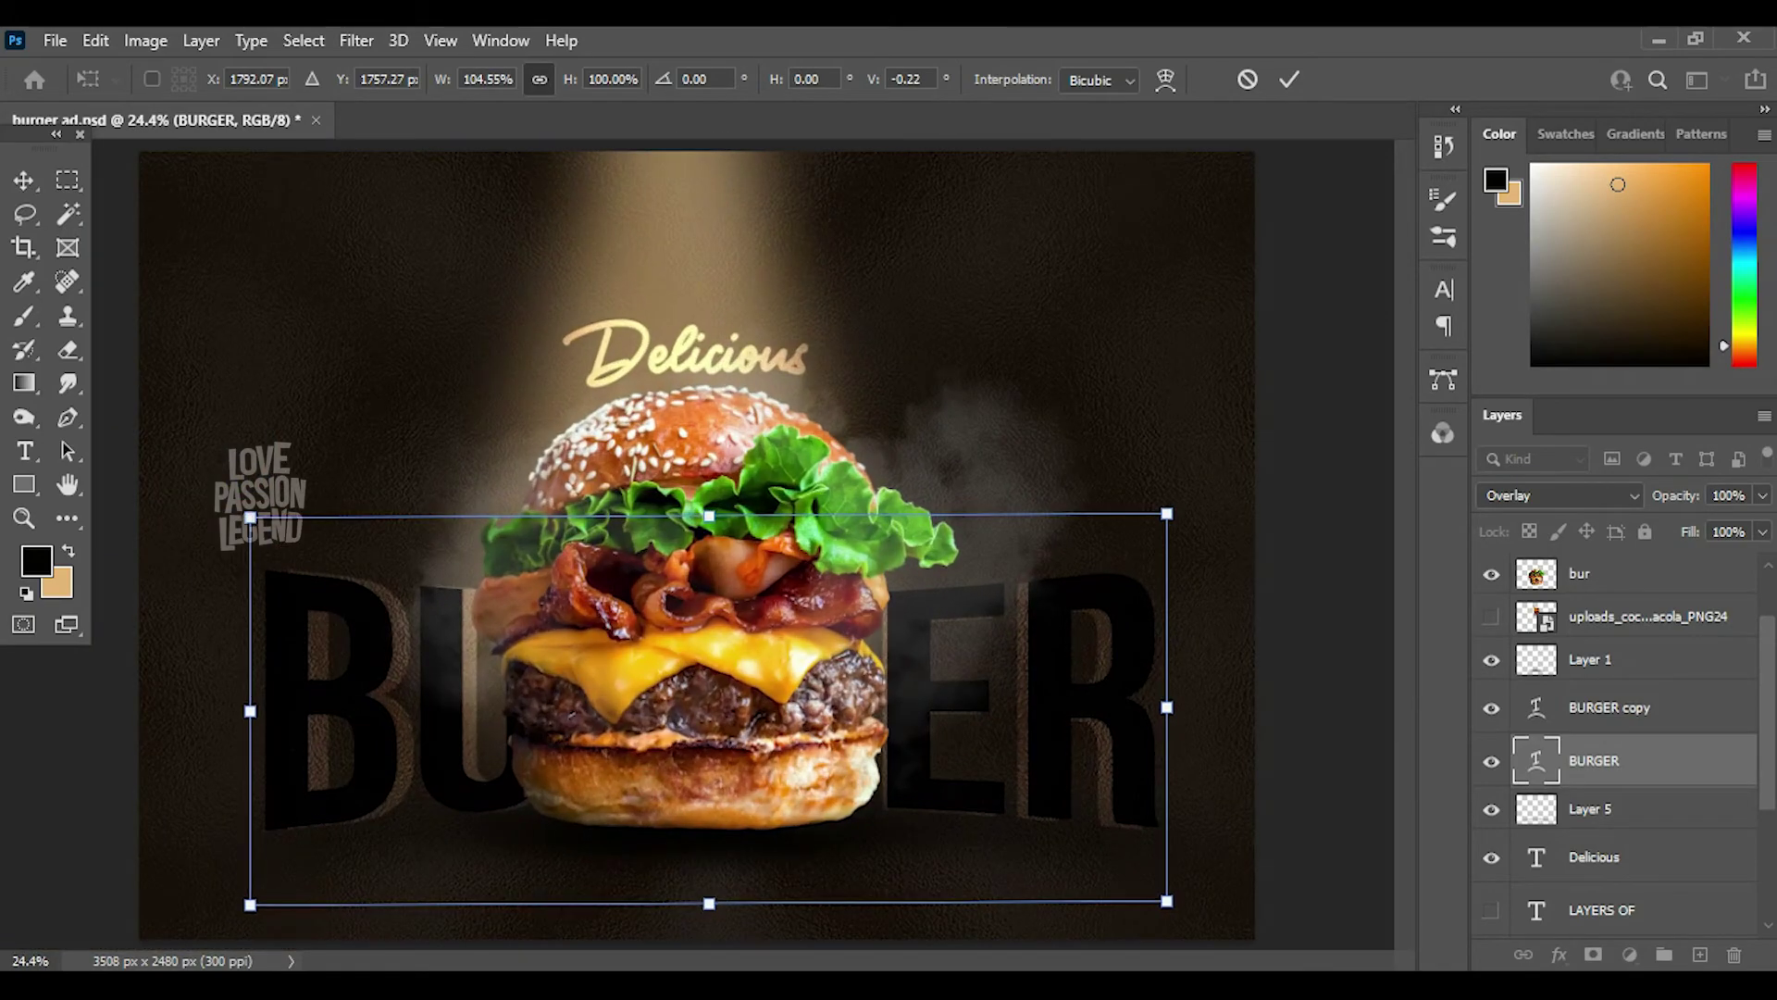
key(Return)
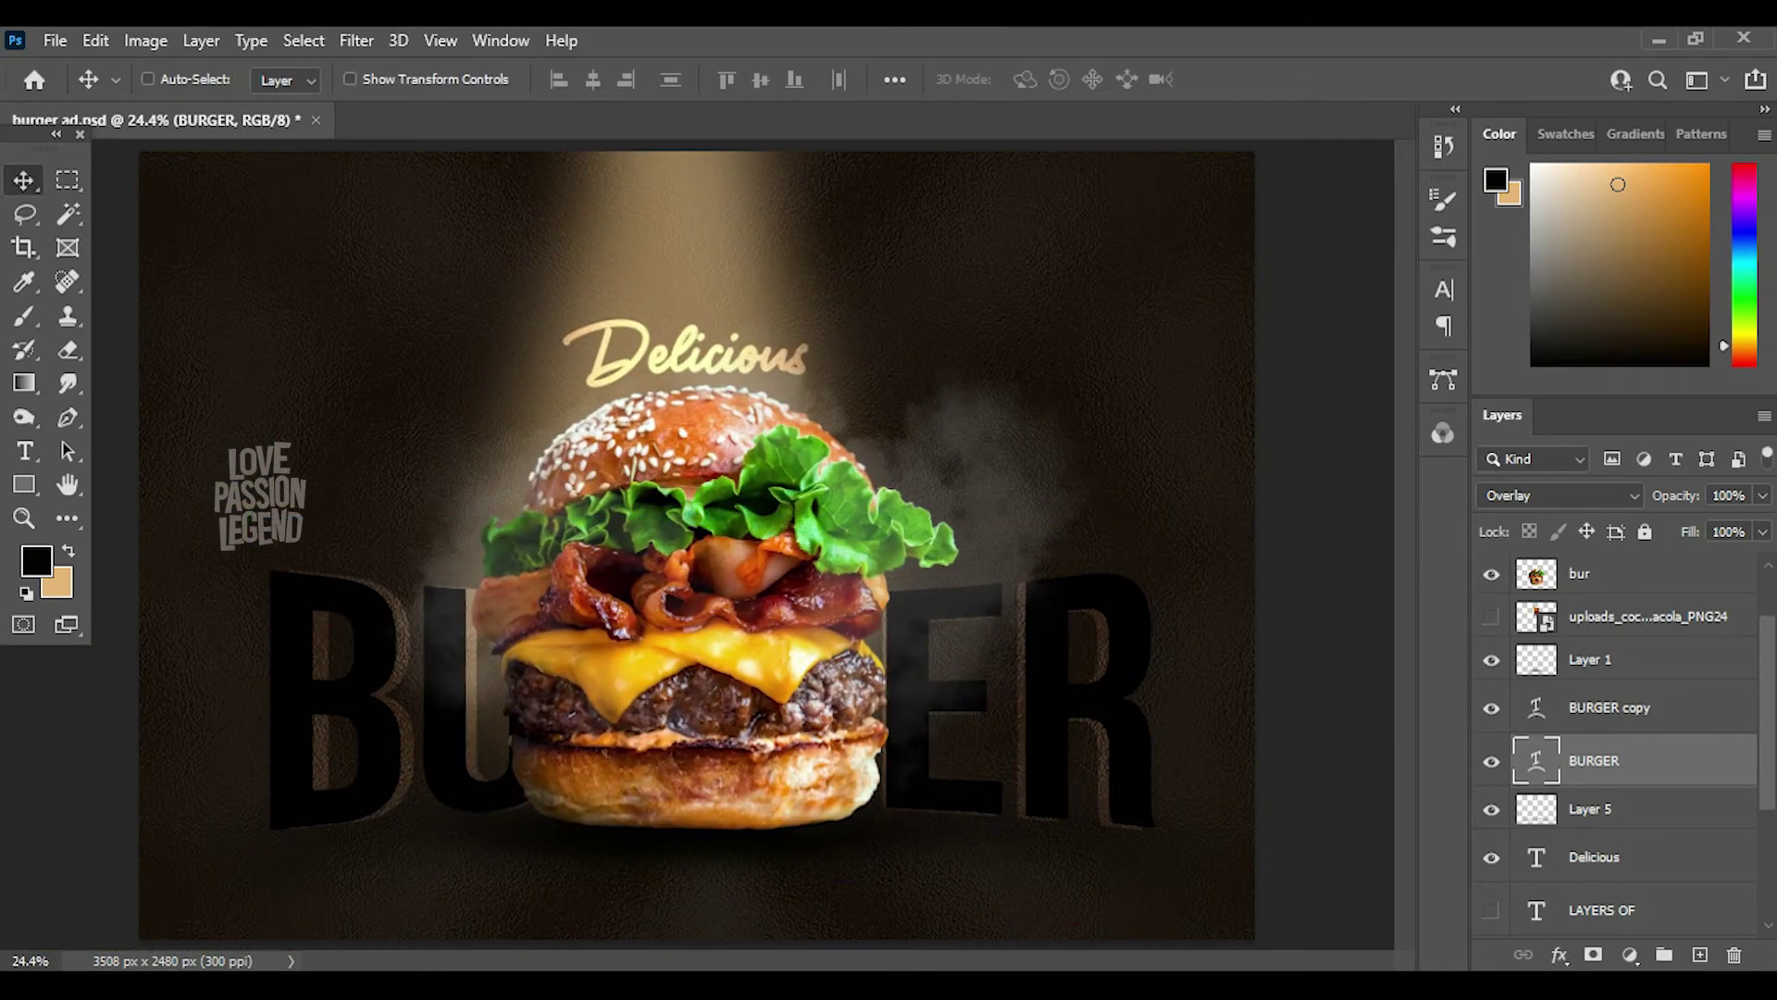
key(e)
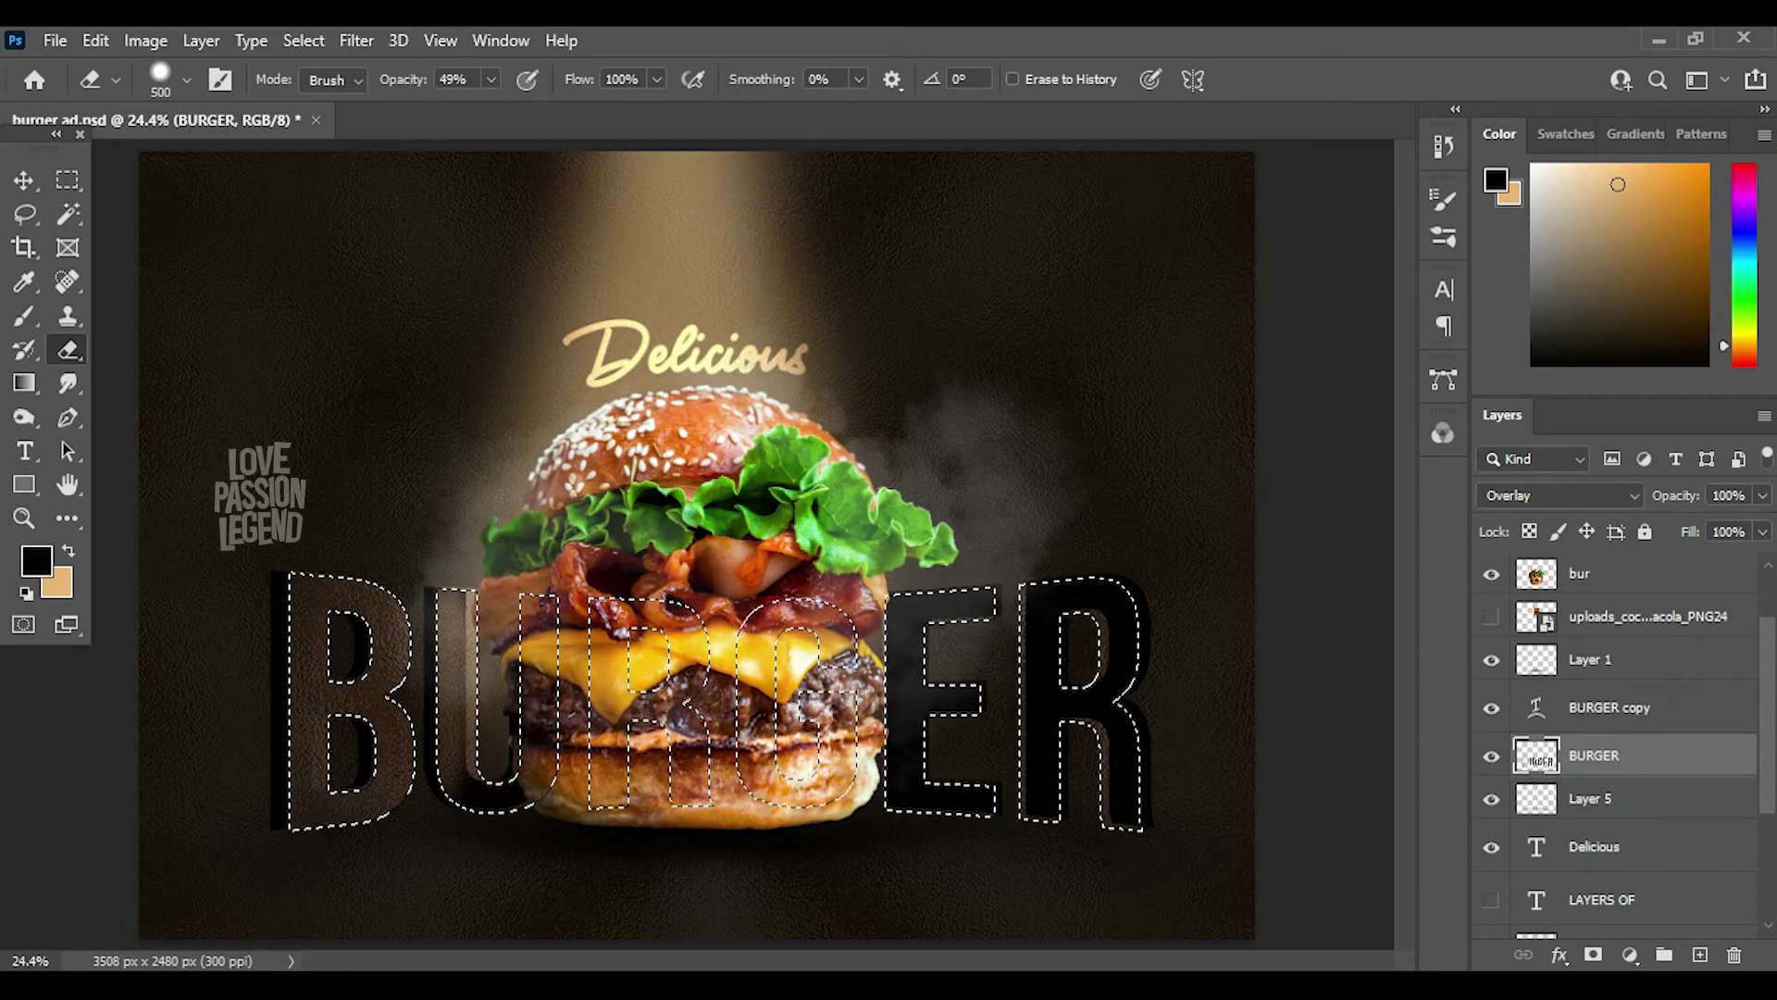
- Partly erase the B, U, E and R of the lower BURGER letters
drag(324, 666, 500, 704)
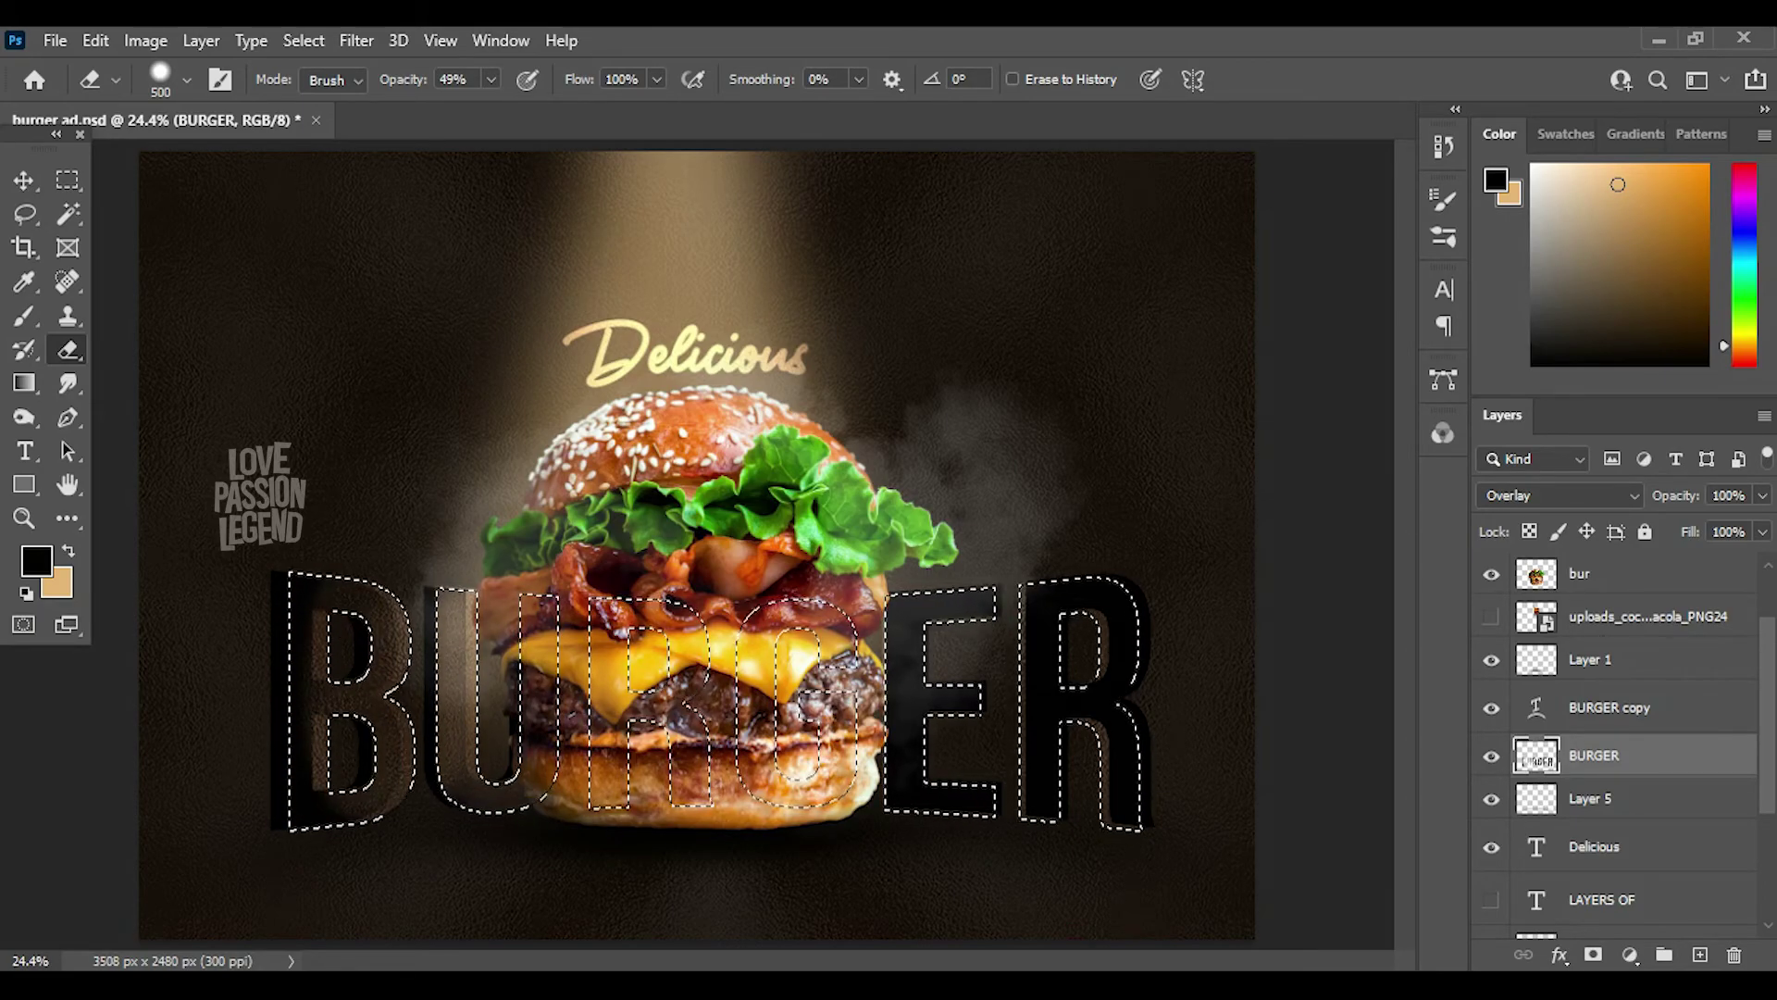
drag(939, 602, 940, 805)
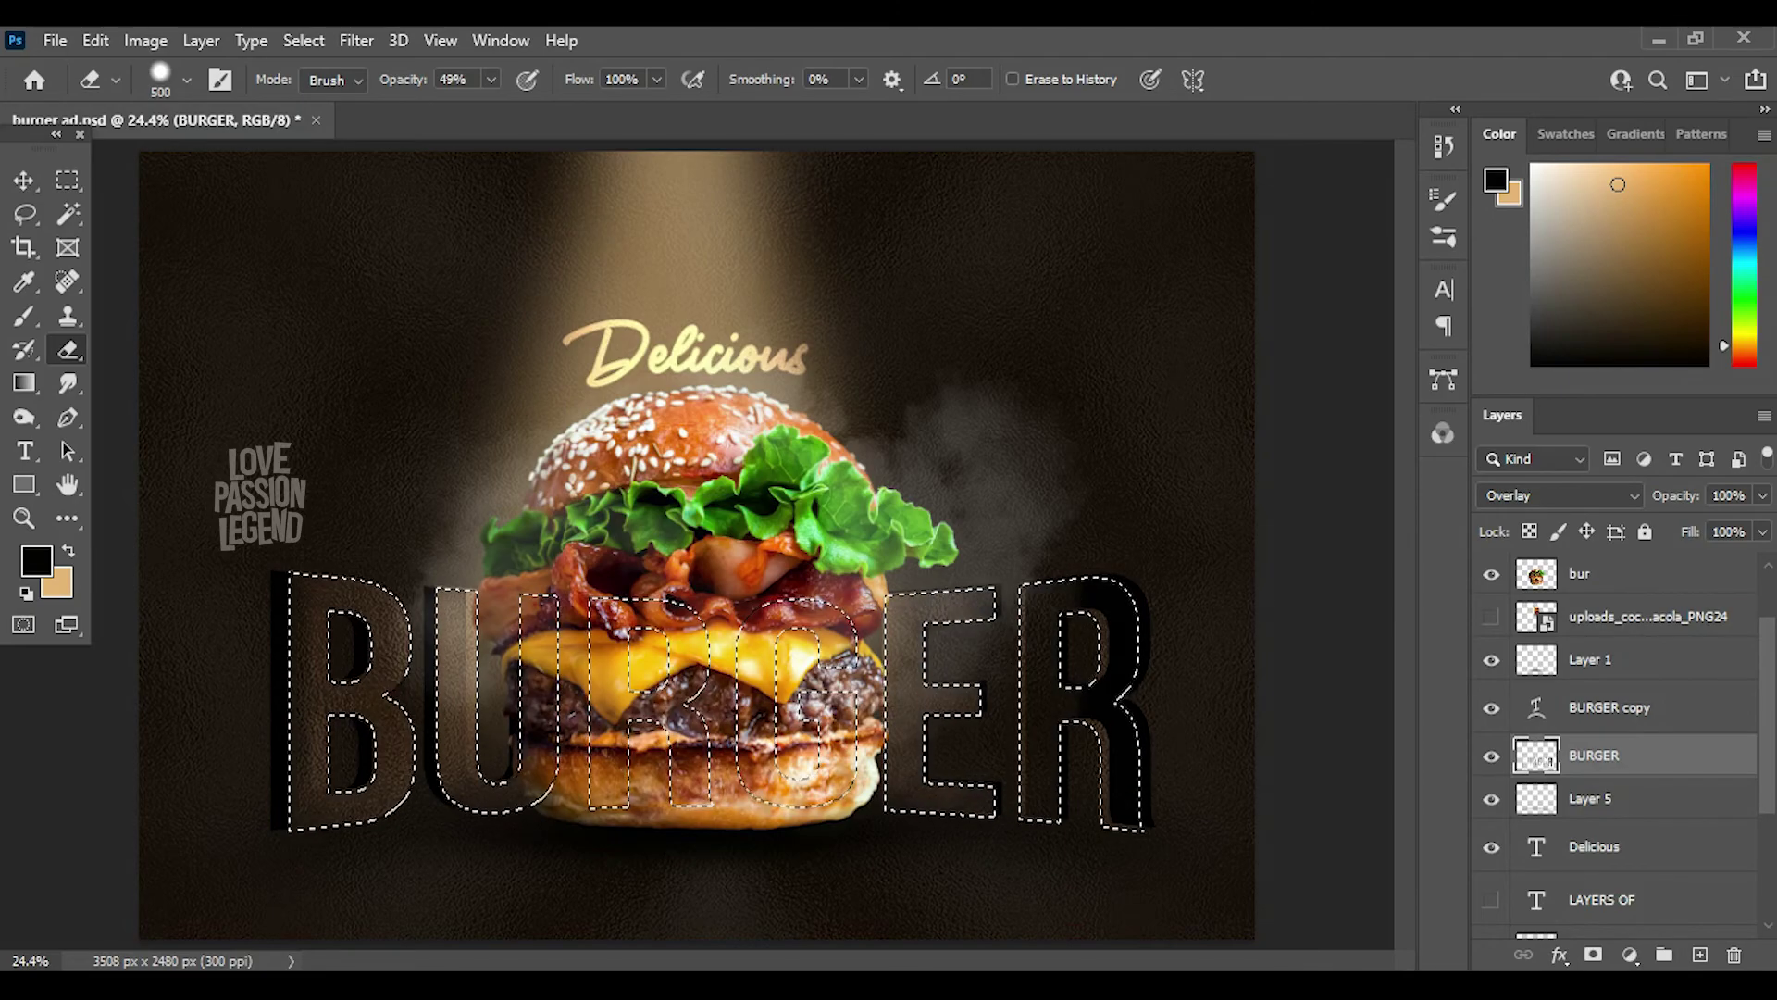
drag(1129, 630, 1129, 823)
scroll(597, 687, up, 1)
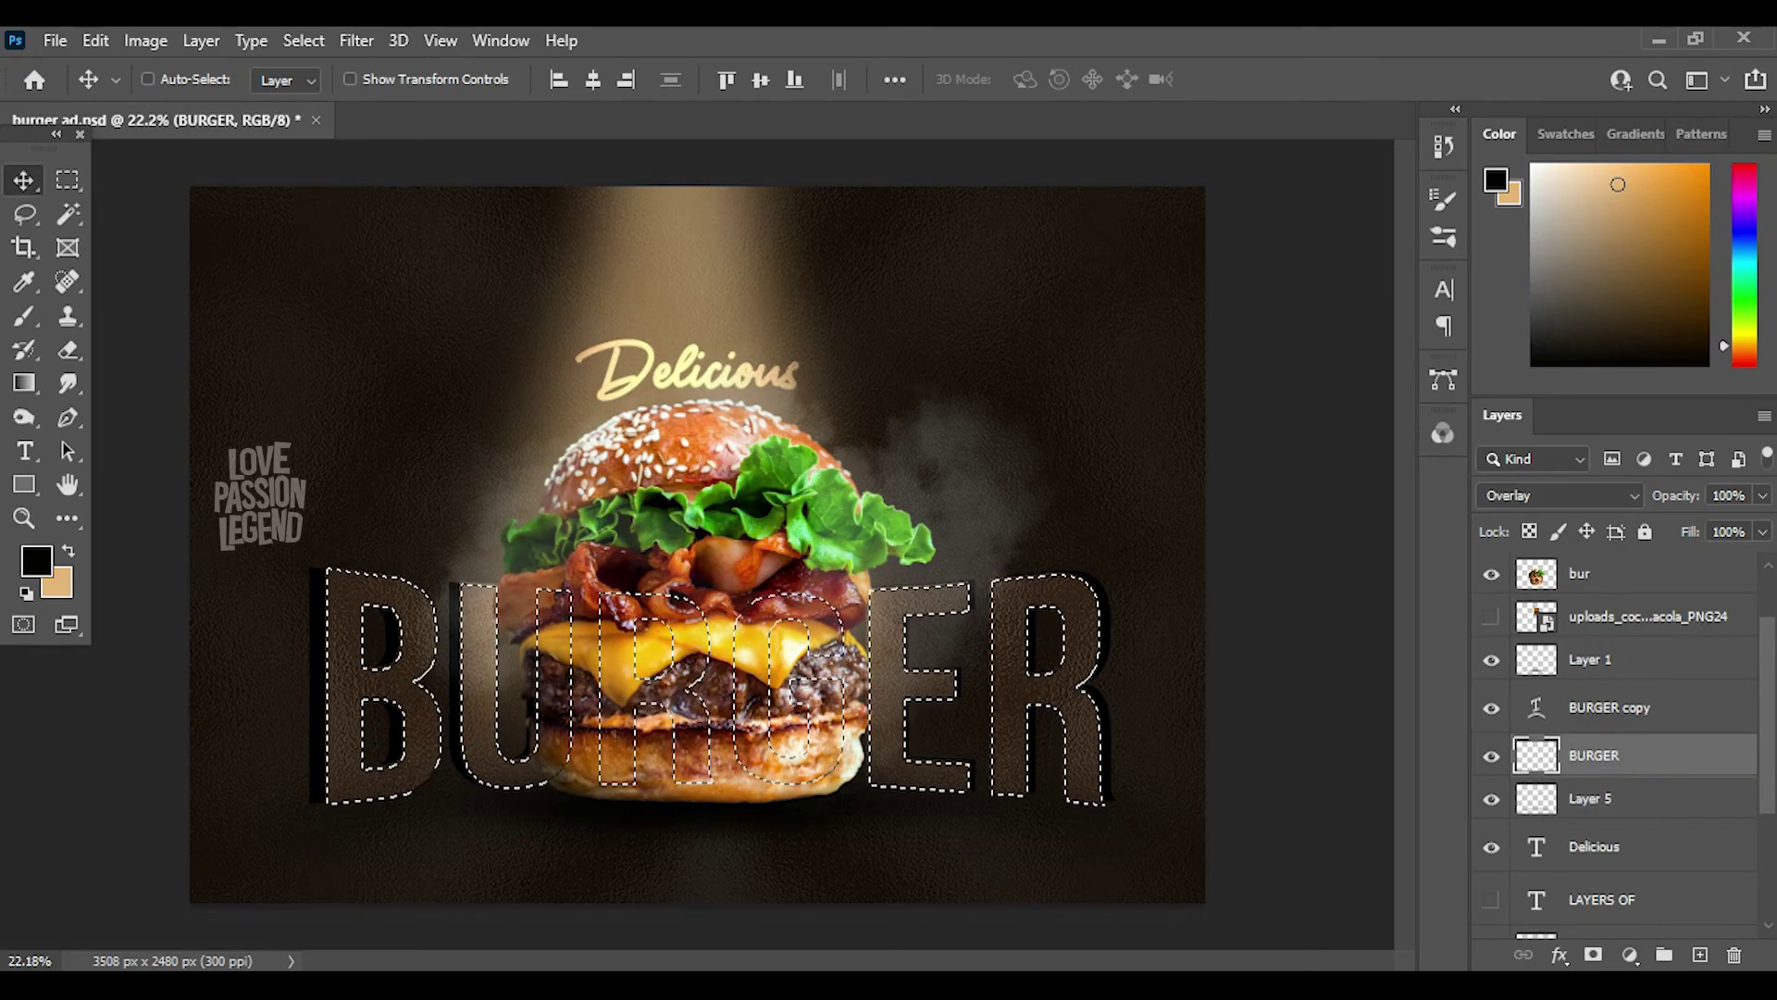
- Blur the BURGER letters with Gaussian Blur radius 19.4 and set Multiply at 38% opacity
click(356, 40)
ctrl+click(1536, 756)
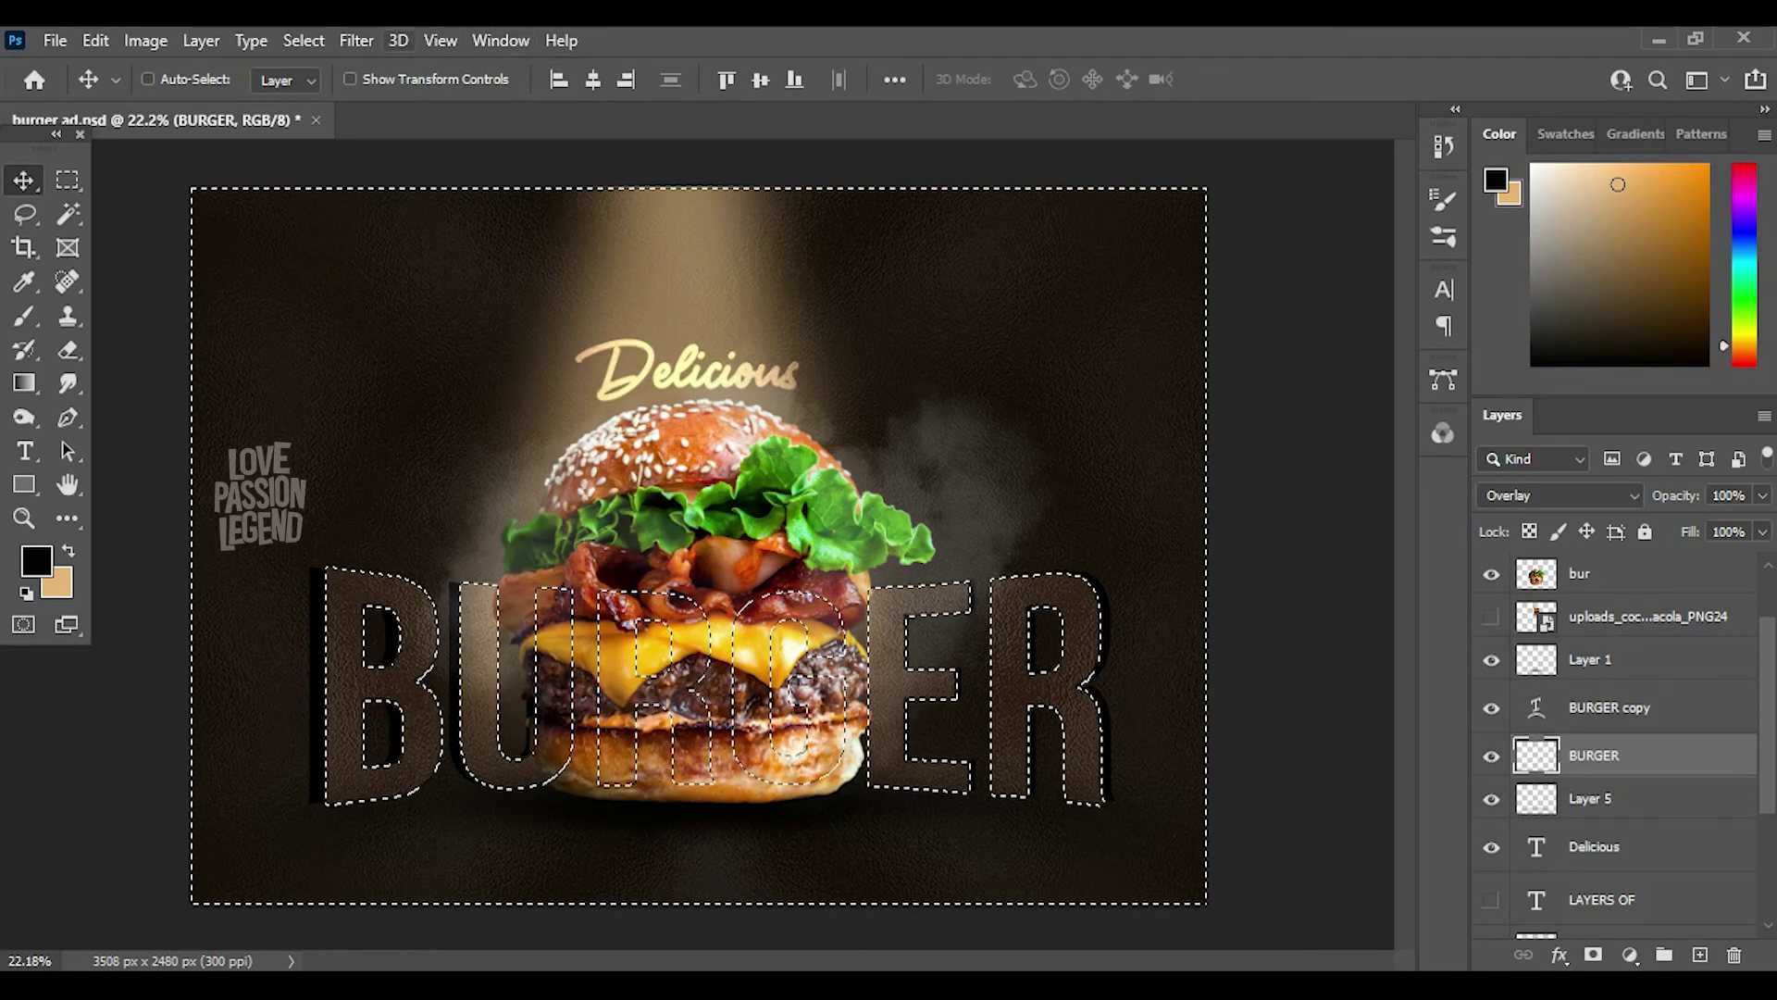
click(356, 40)
click(750, 470)
text(19.4)
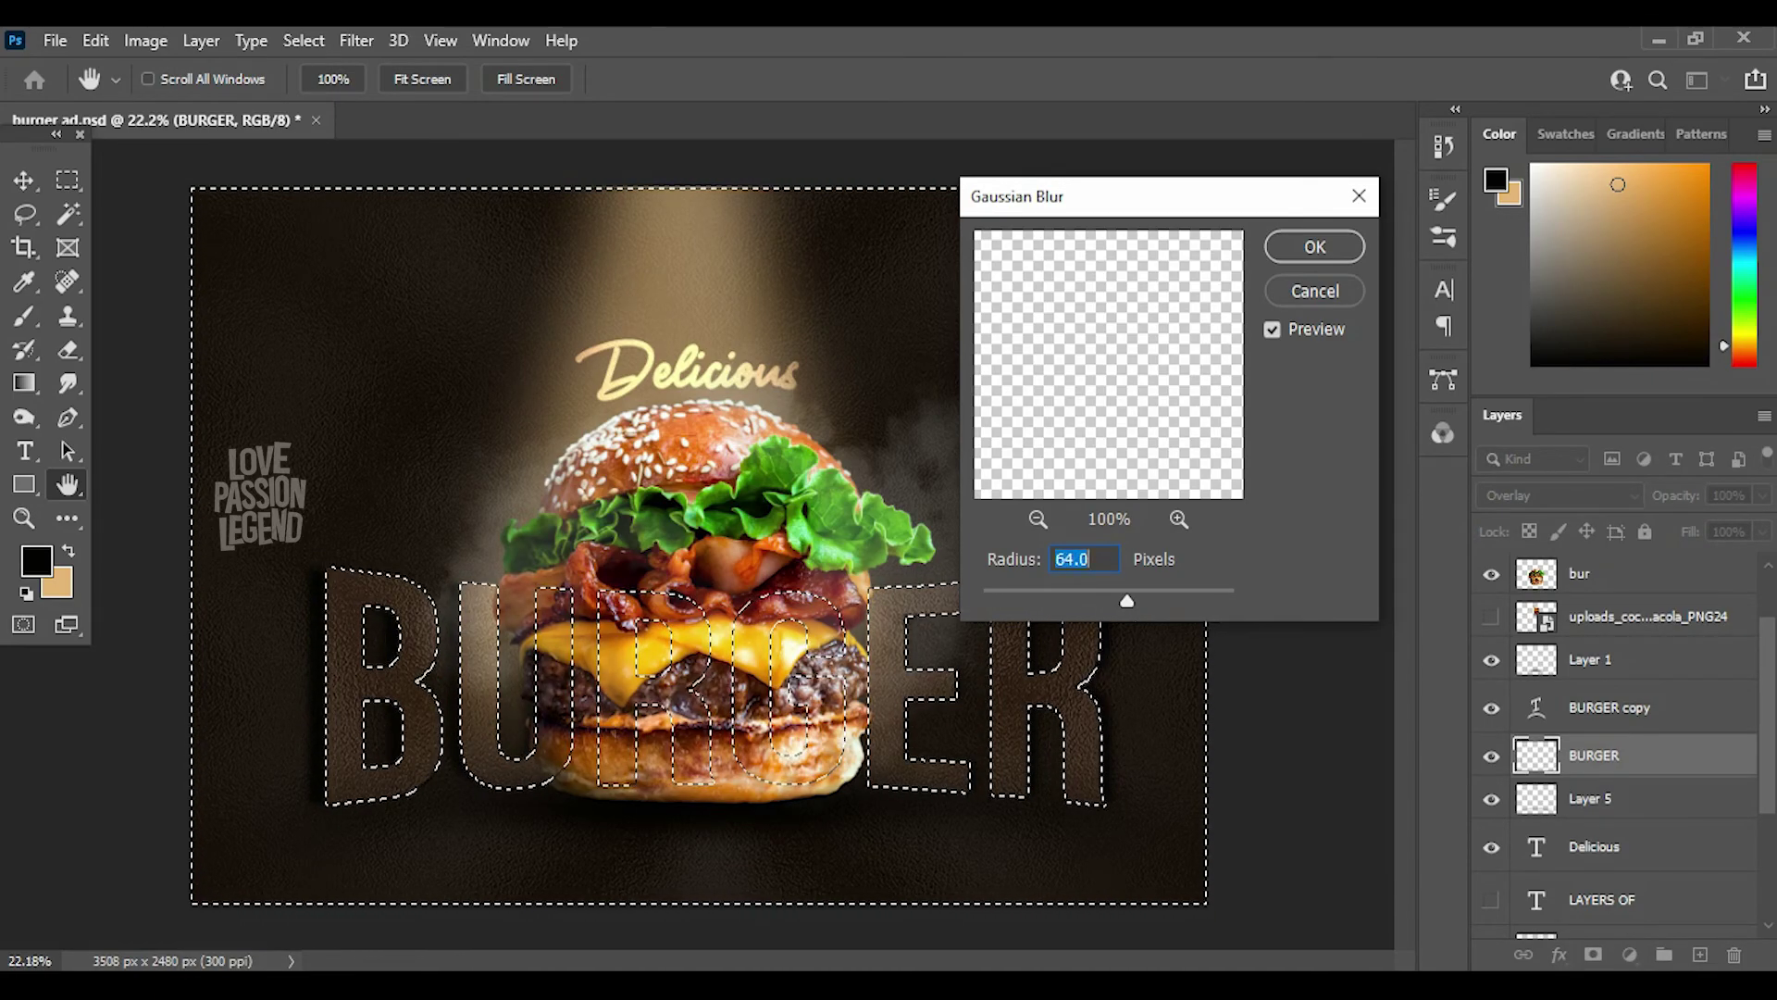
text(45.6)
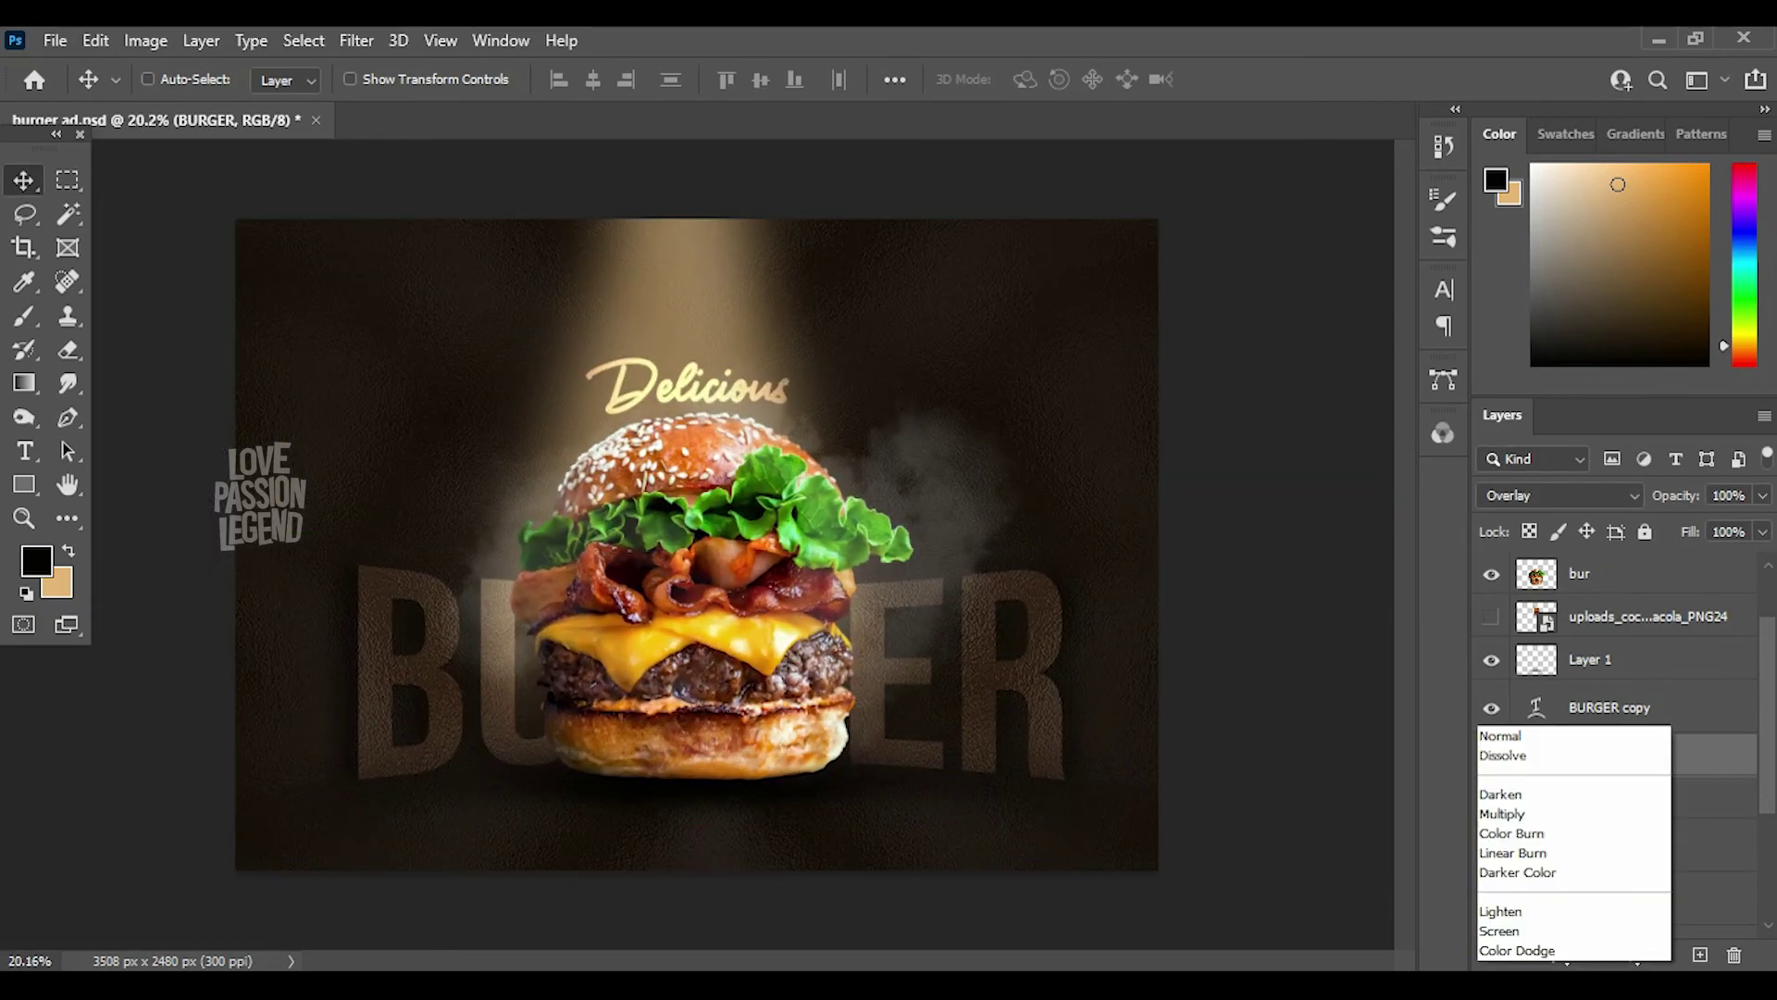
click(1504, 413)
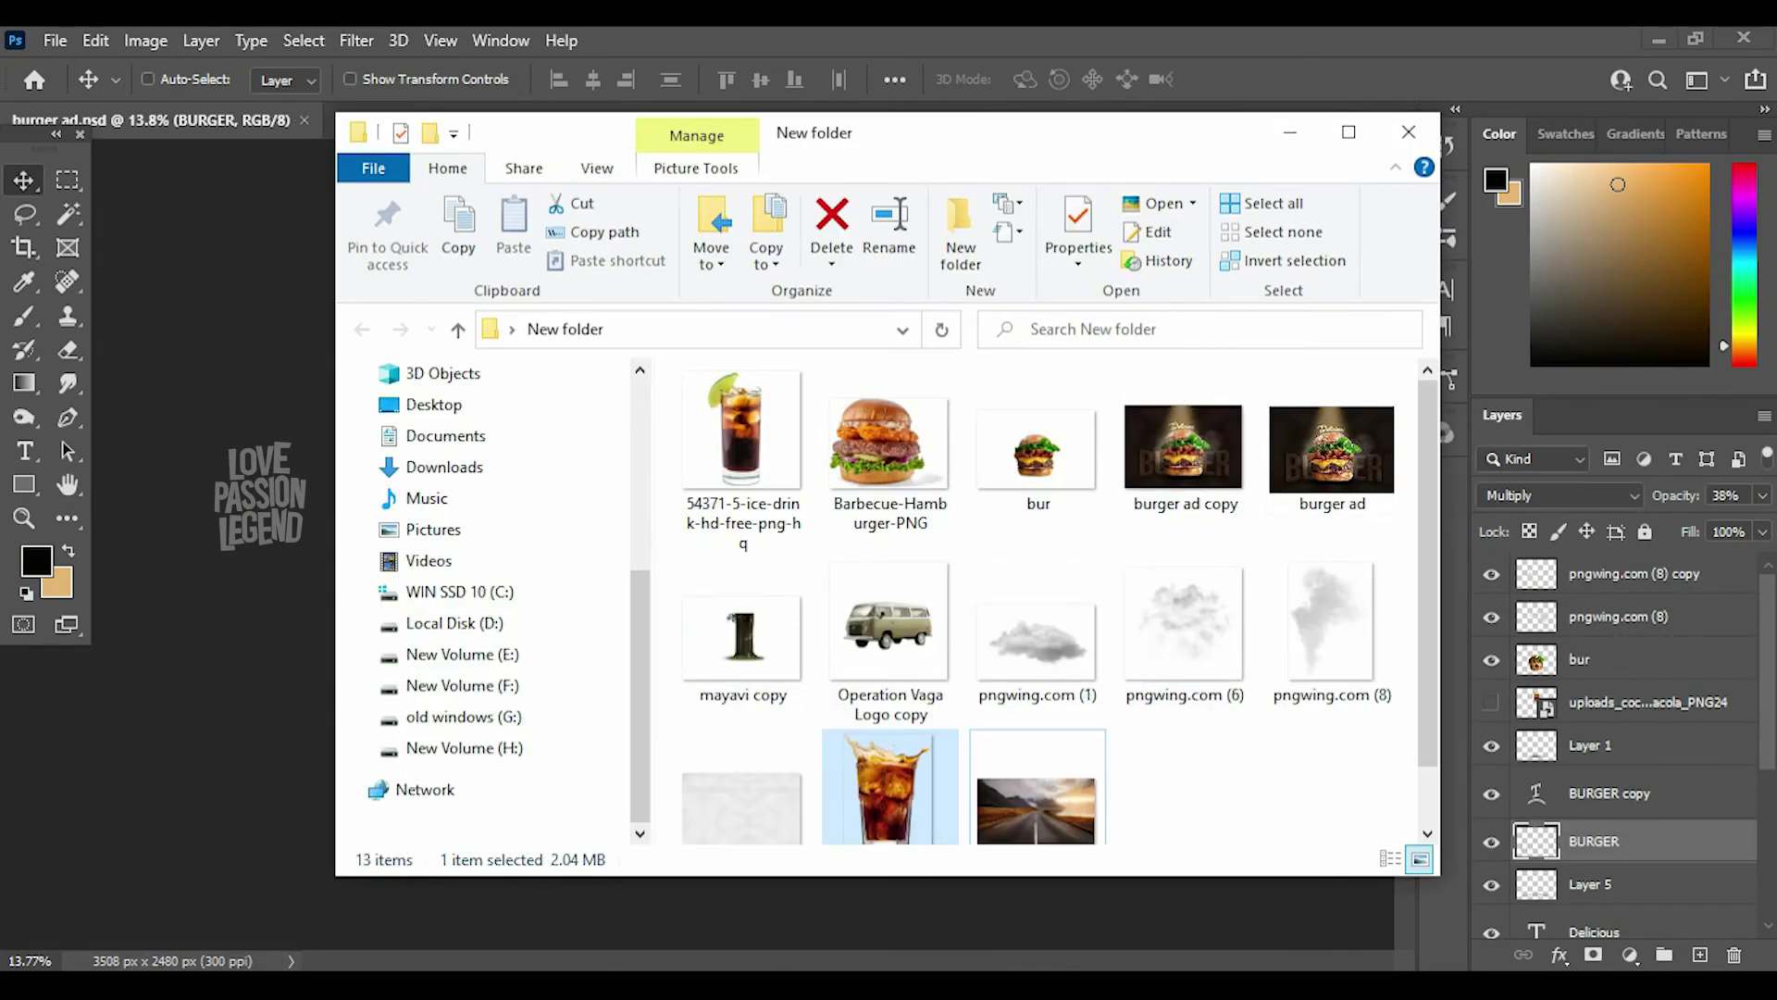
key(Return)
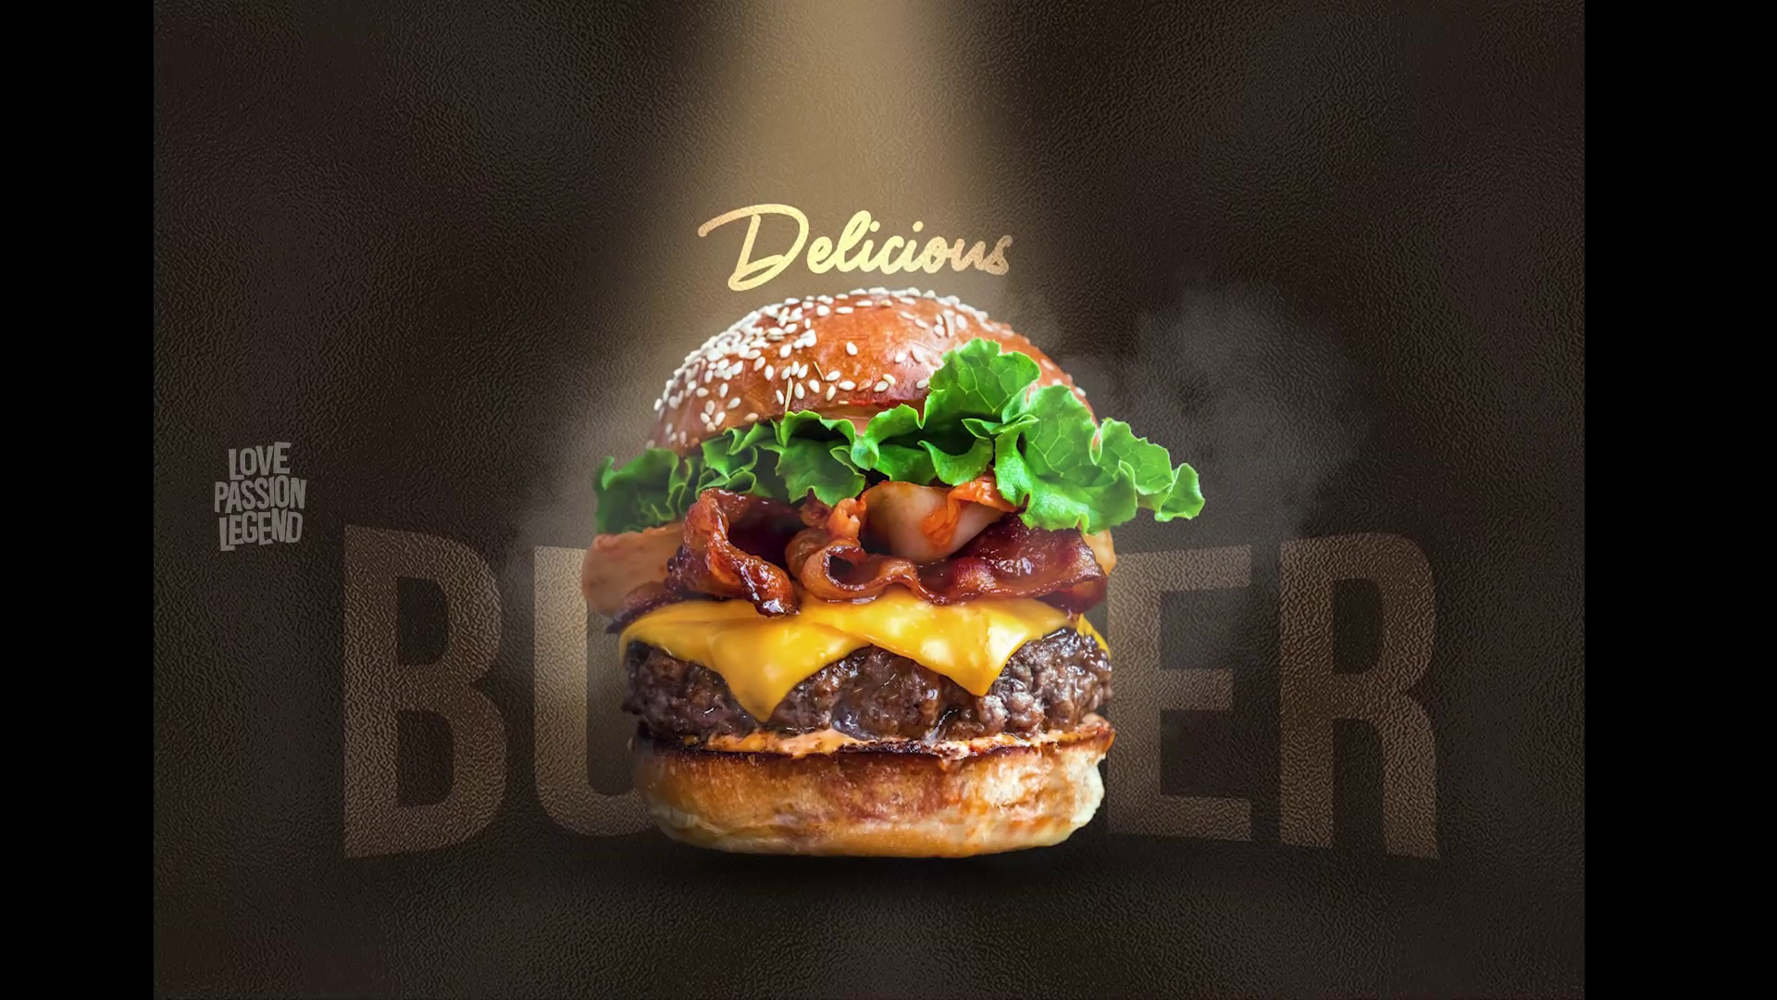